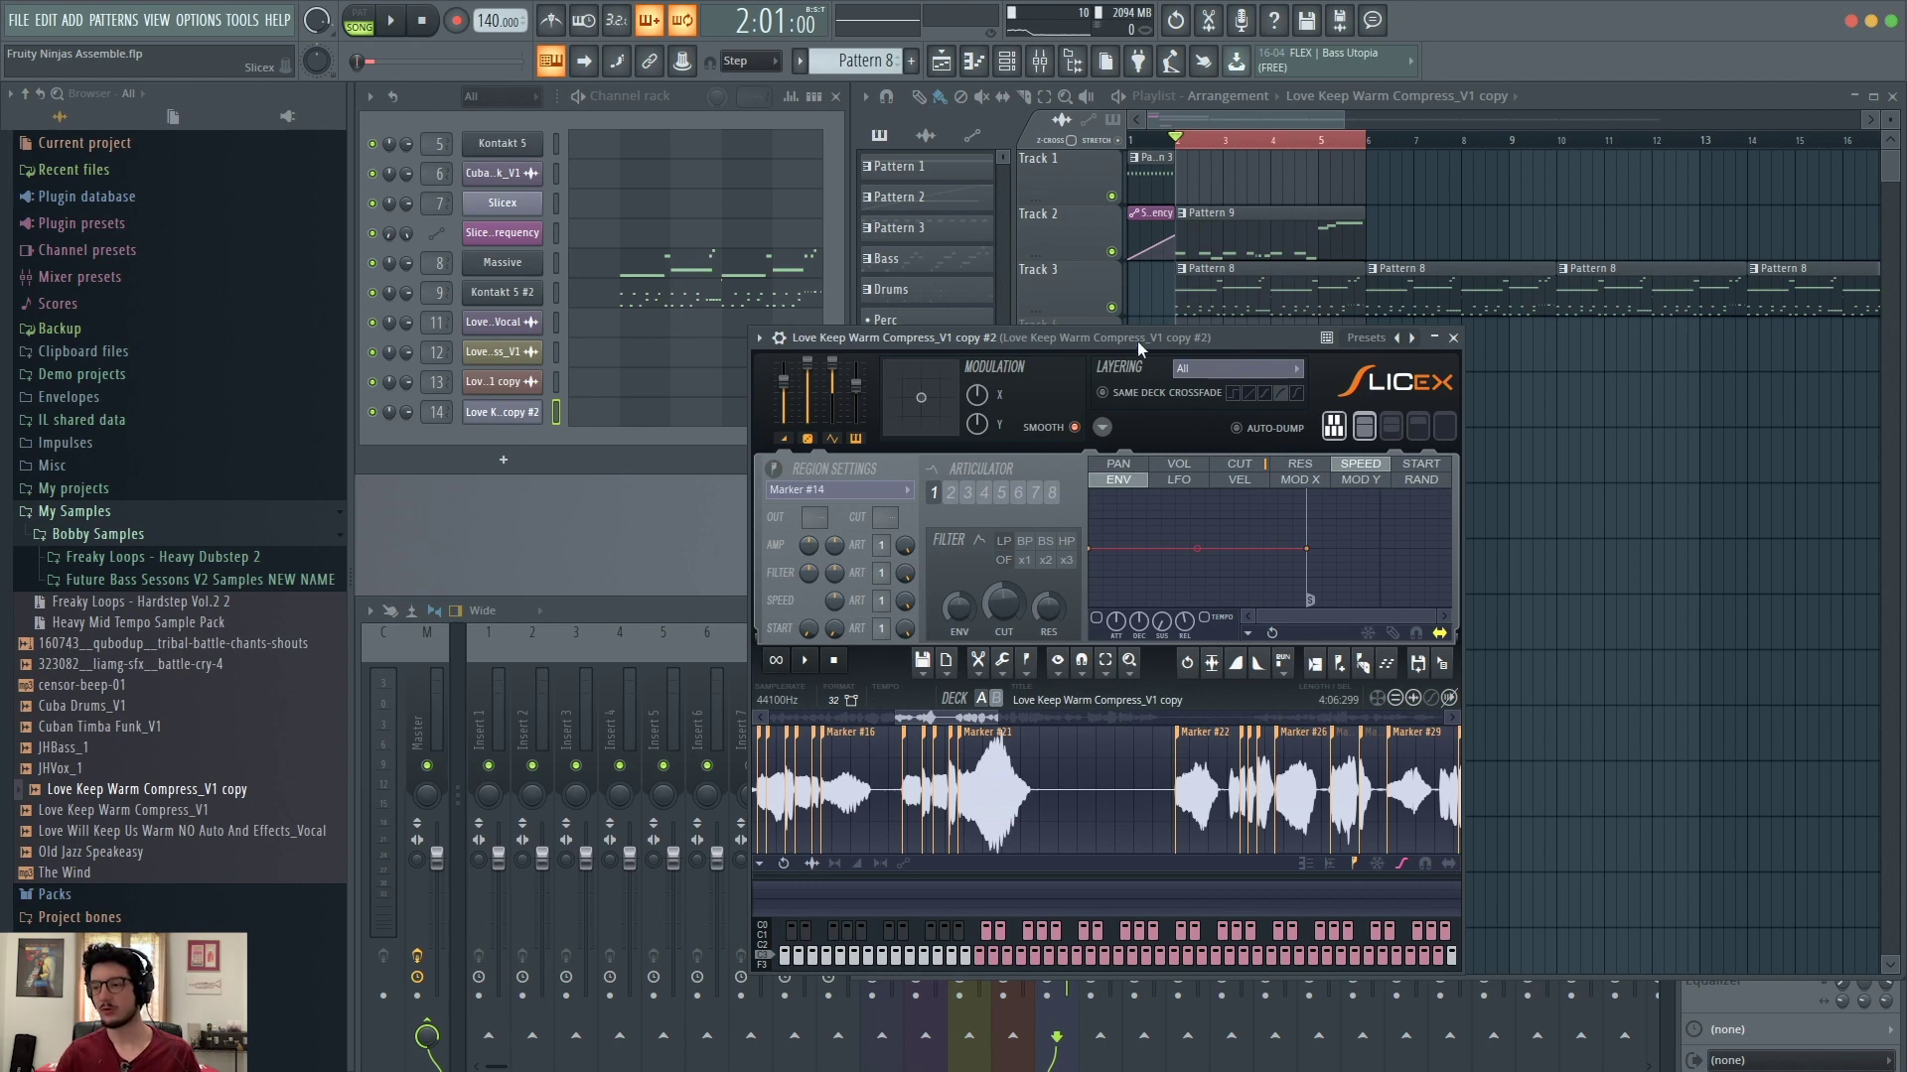
Step: Audition several points of the vocal waveform in the Love Keep Warm Compress_V1 copy #2 Slicex channel
click(1001, 779)
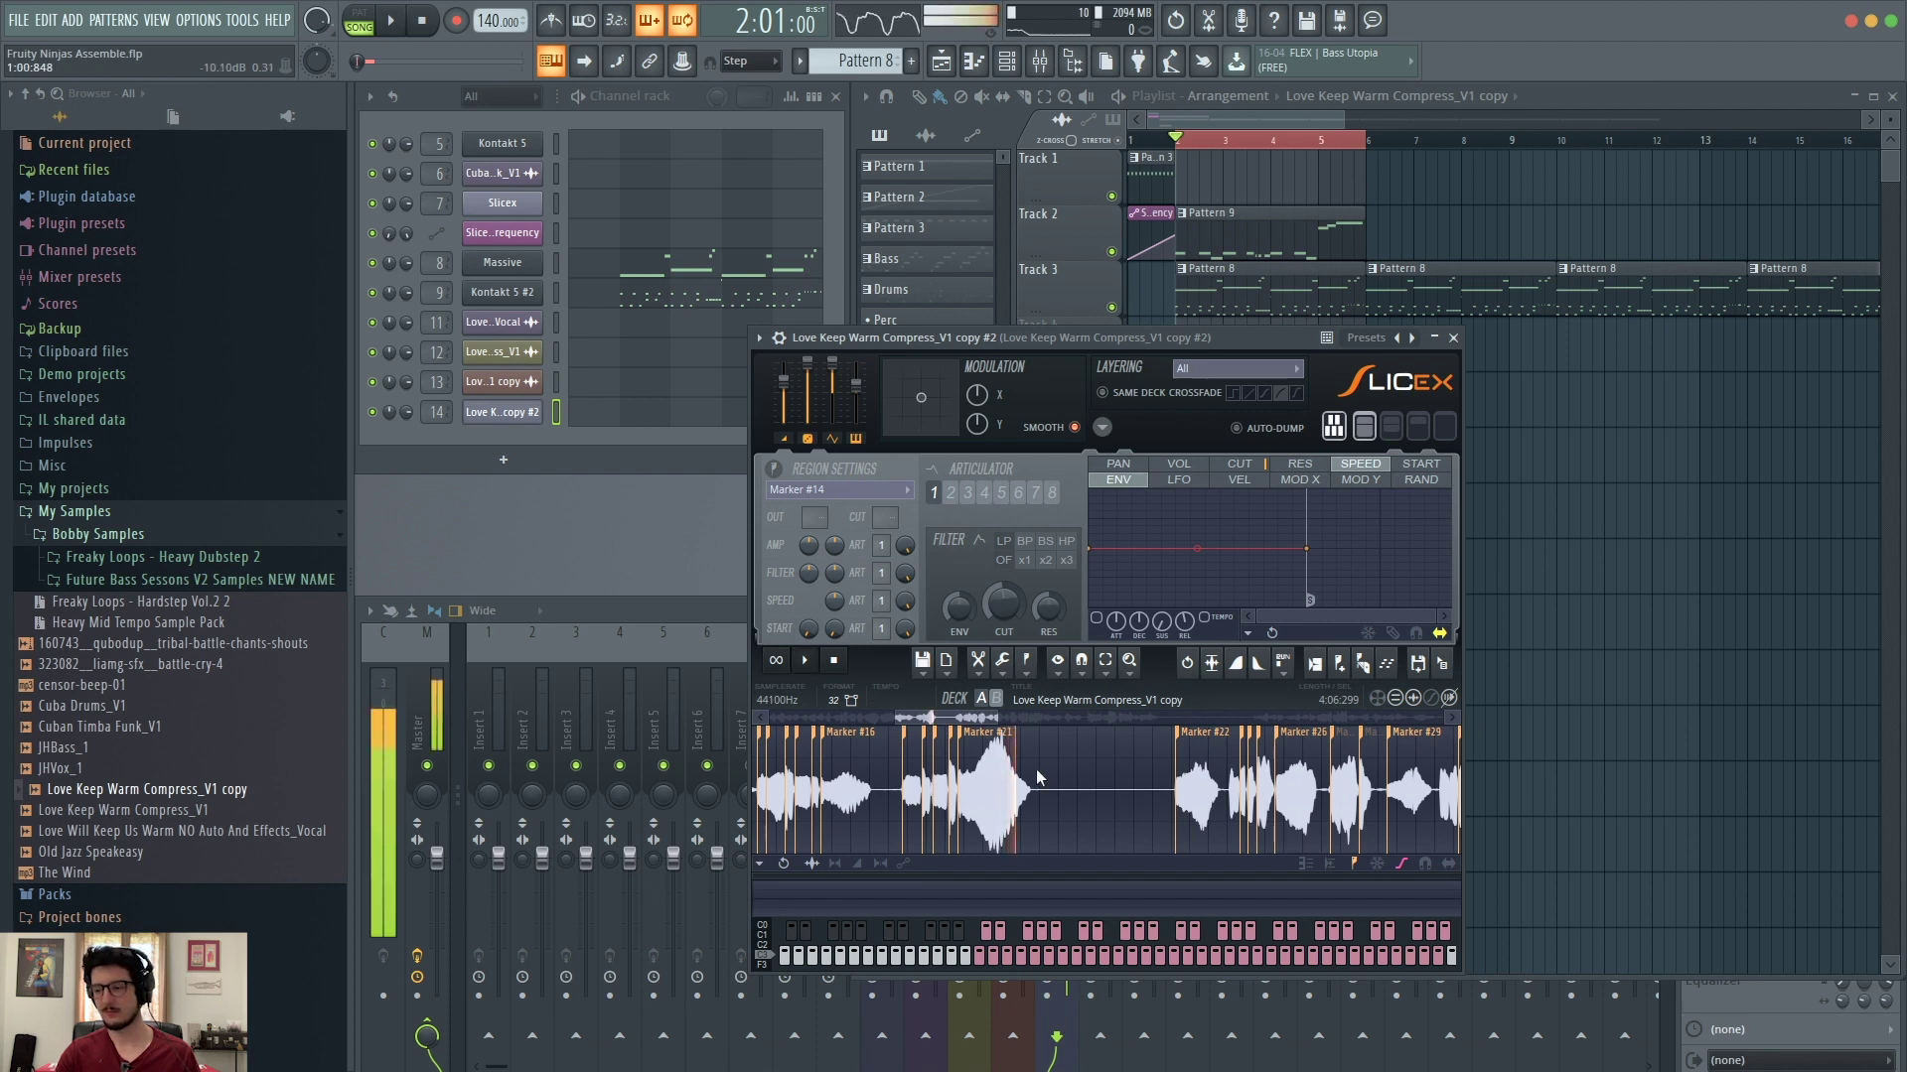
click(828, 780)
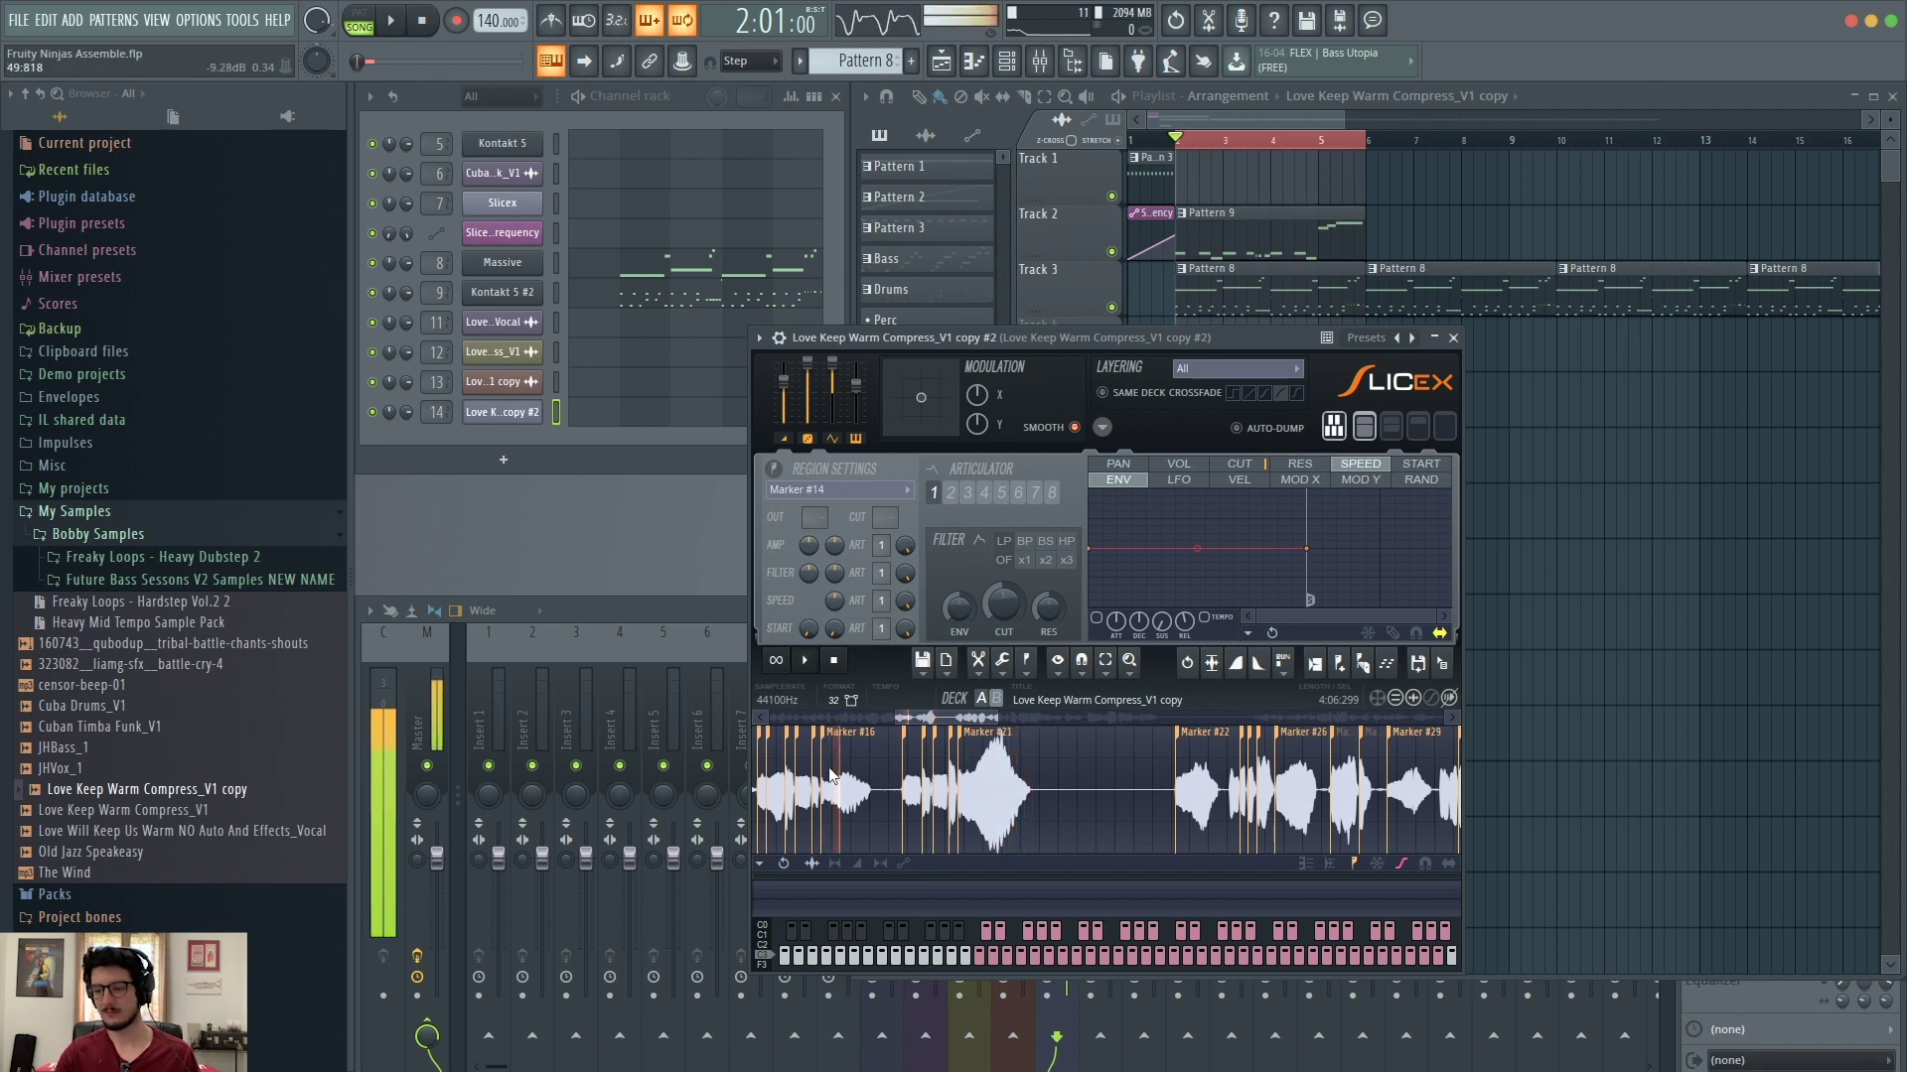
click(900, 778)
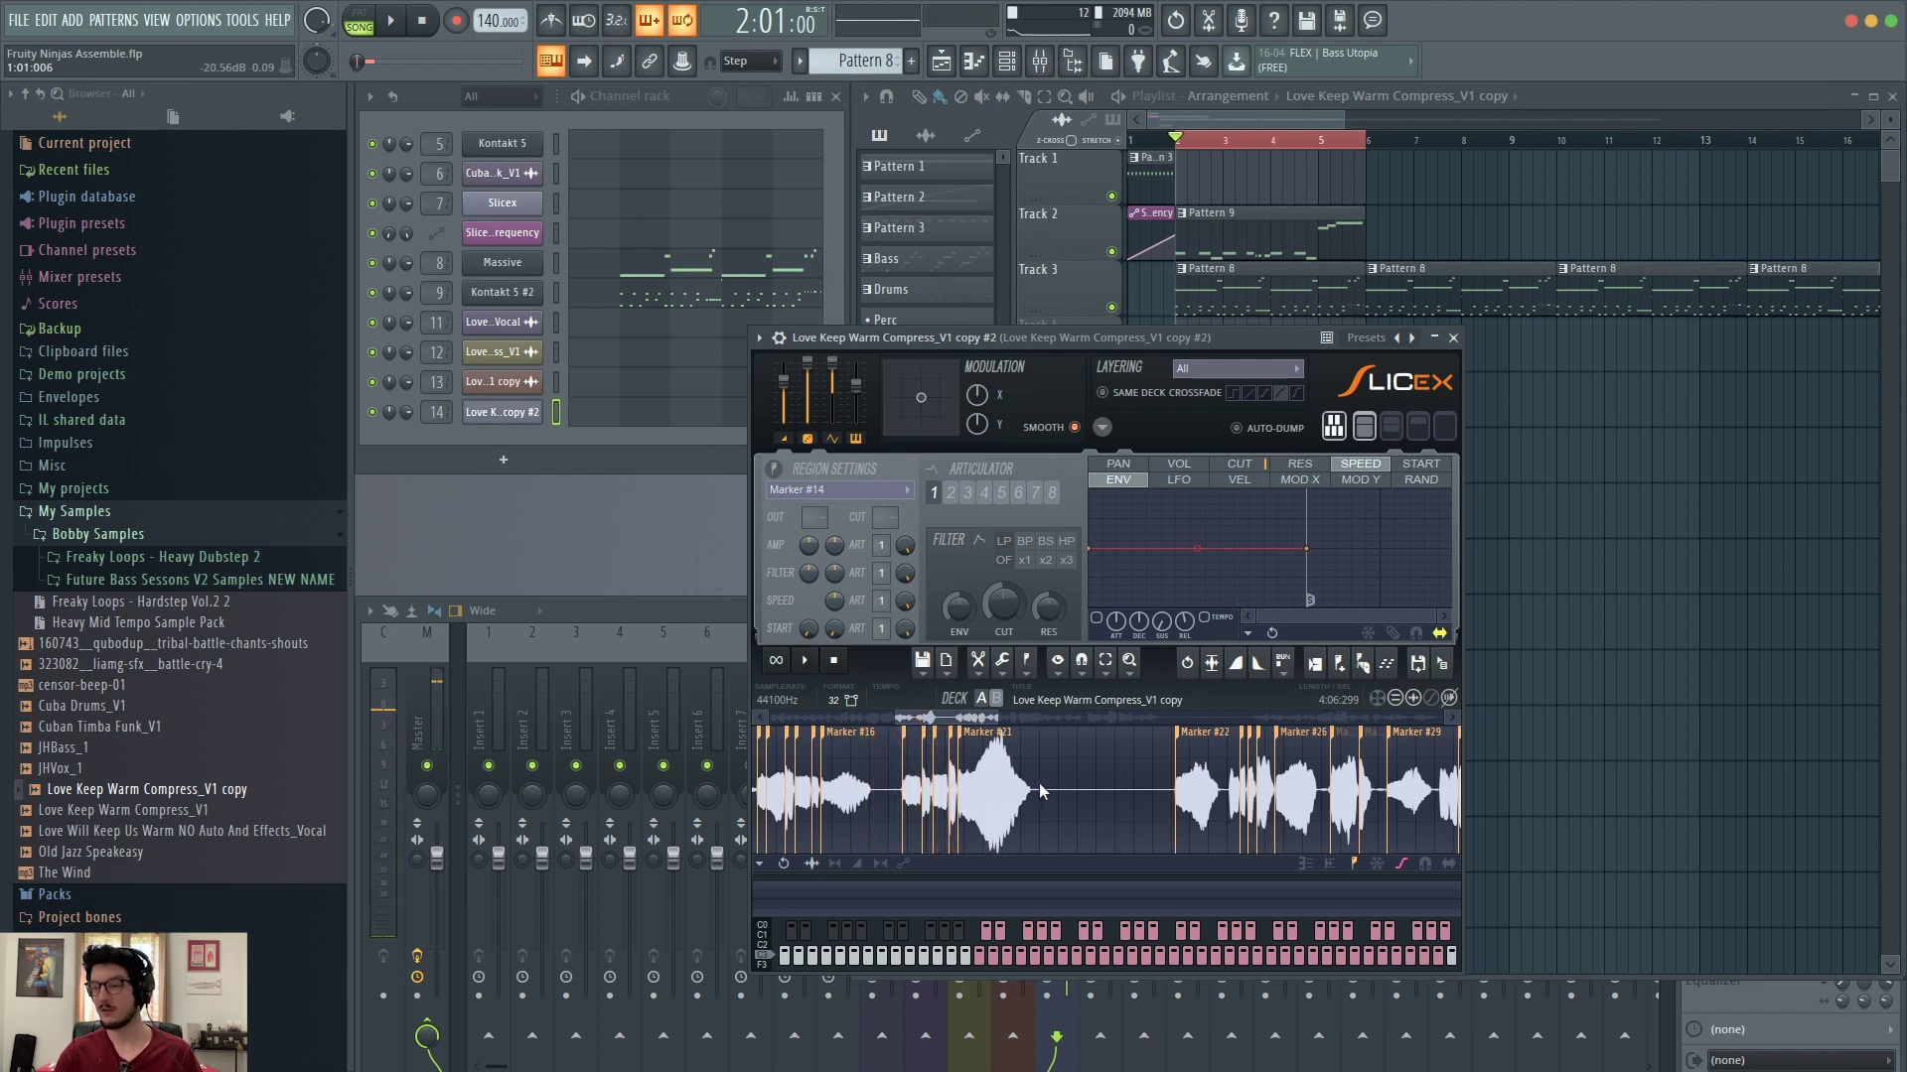
click(887, 768)
click(1113, 765)
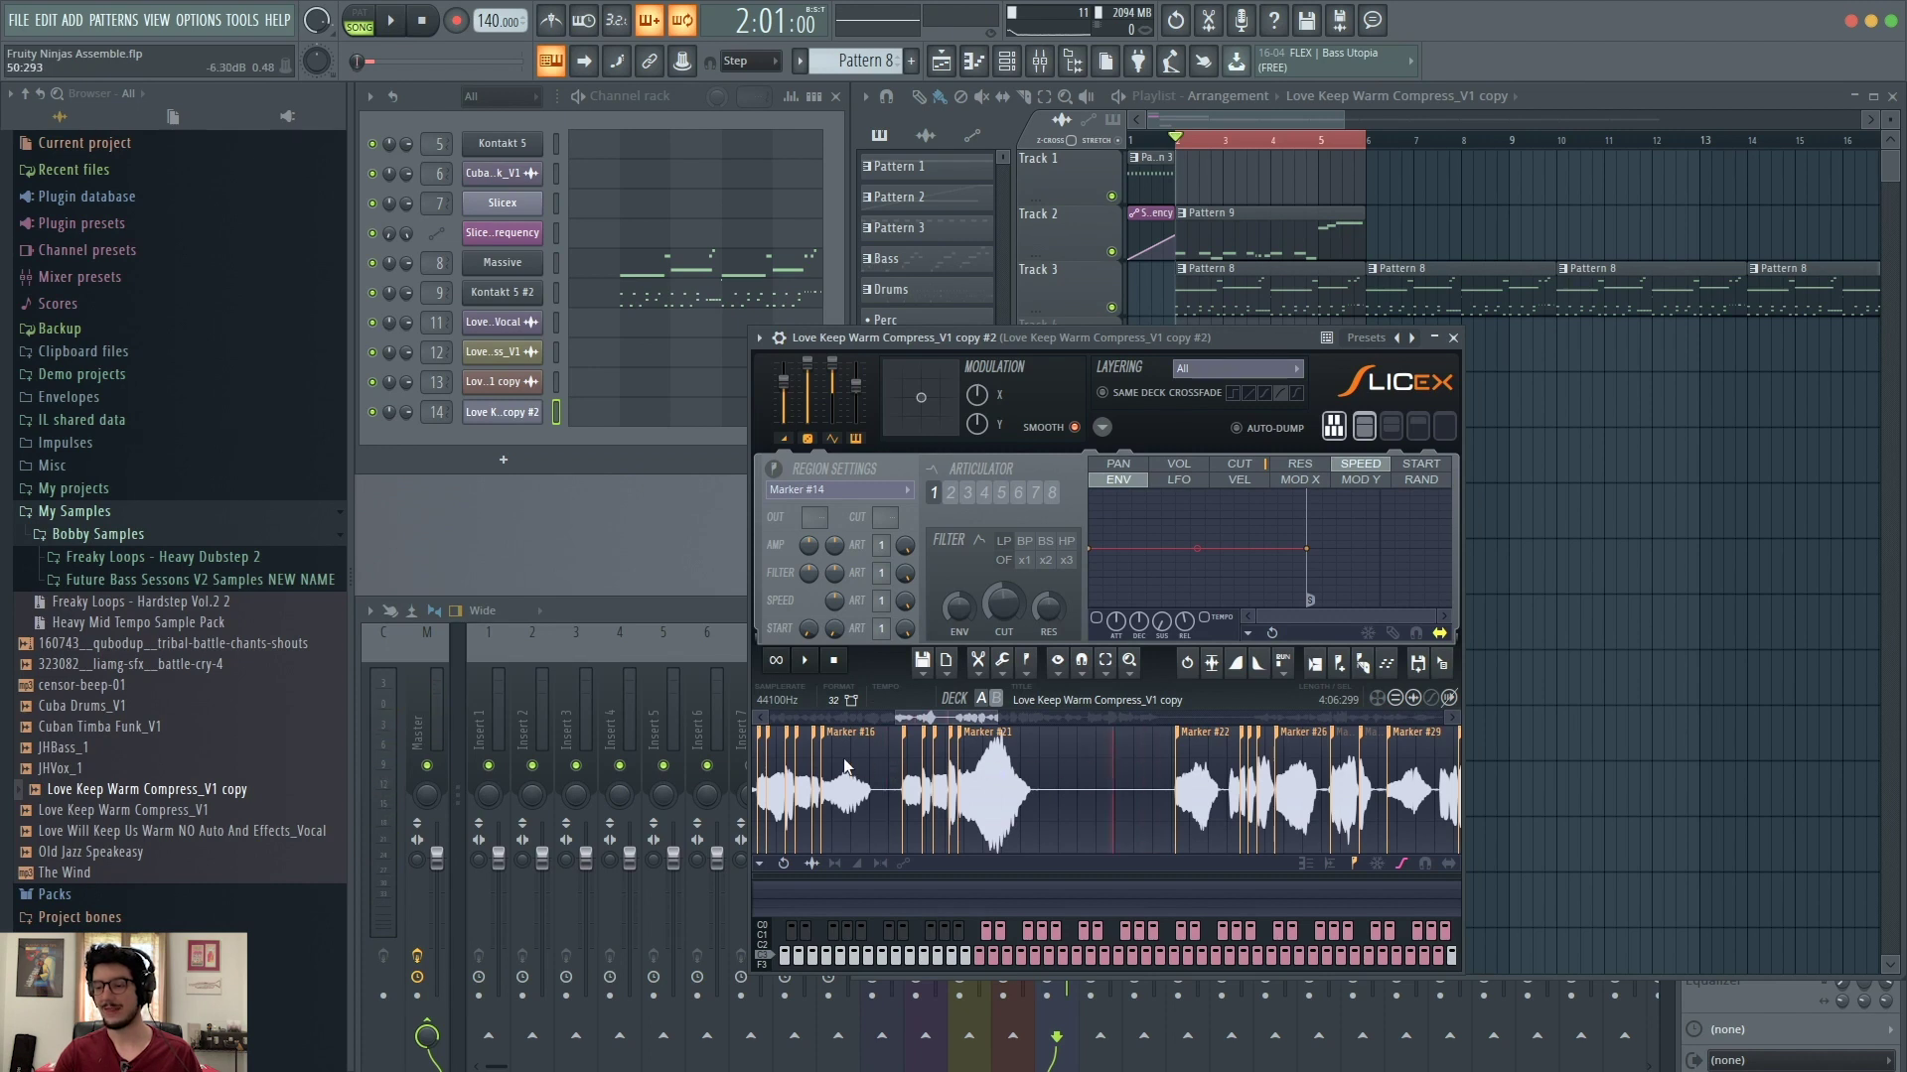
click(846, 765)
click(1070, 760)
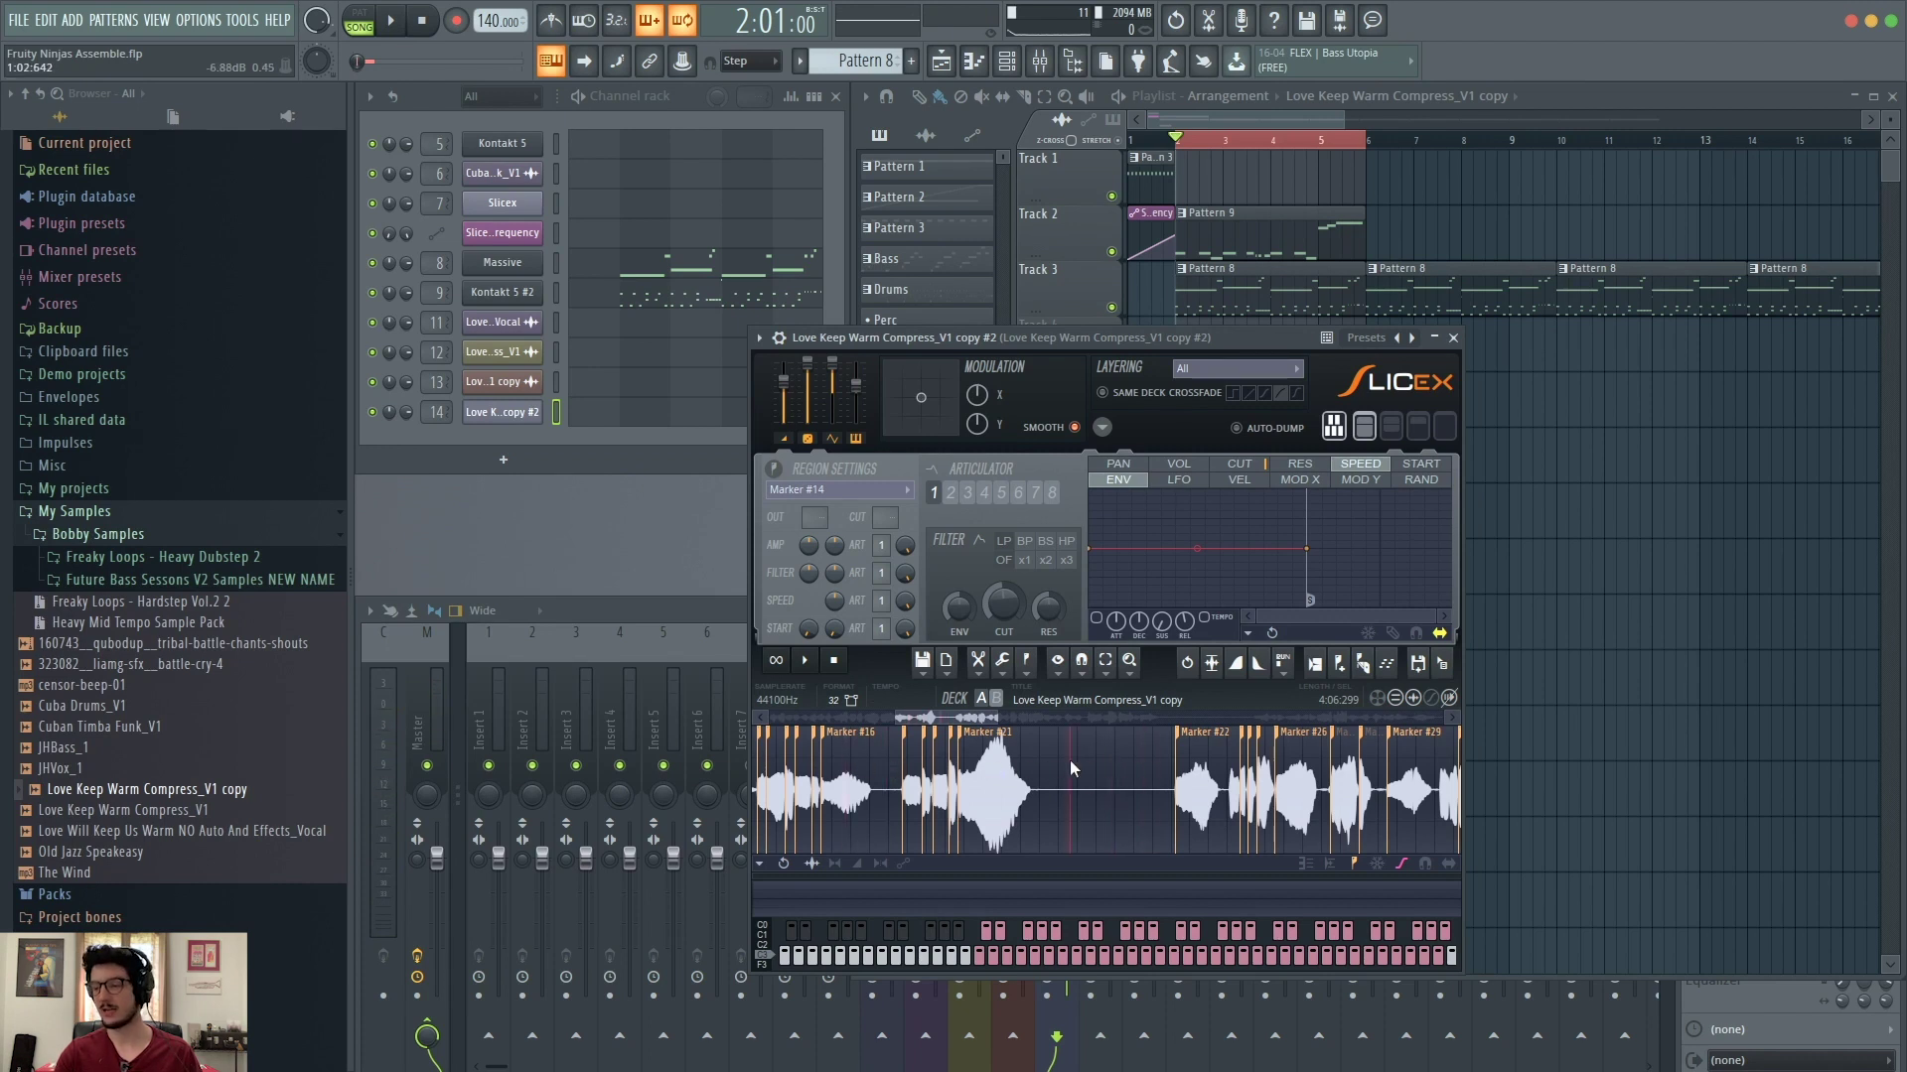
click(1132, 757)
click(976, 766)
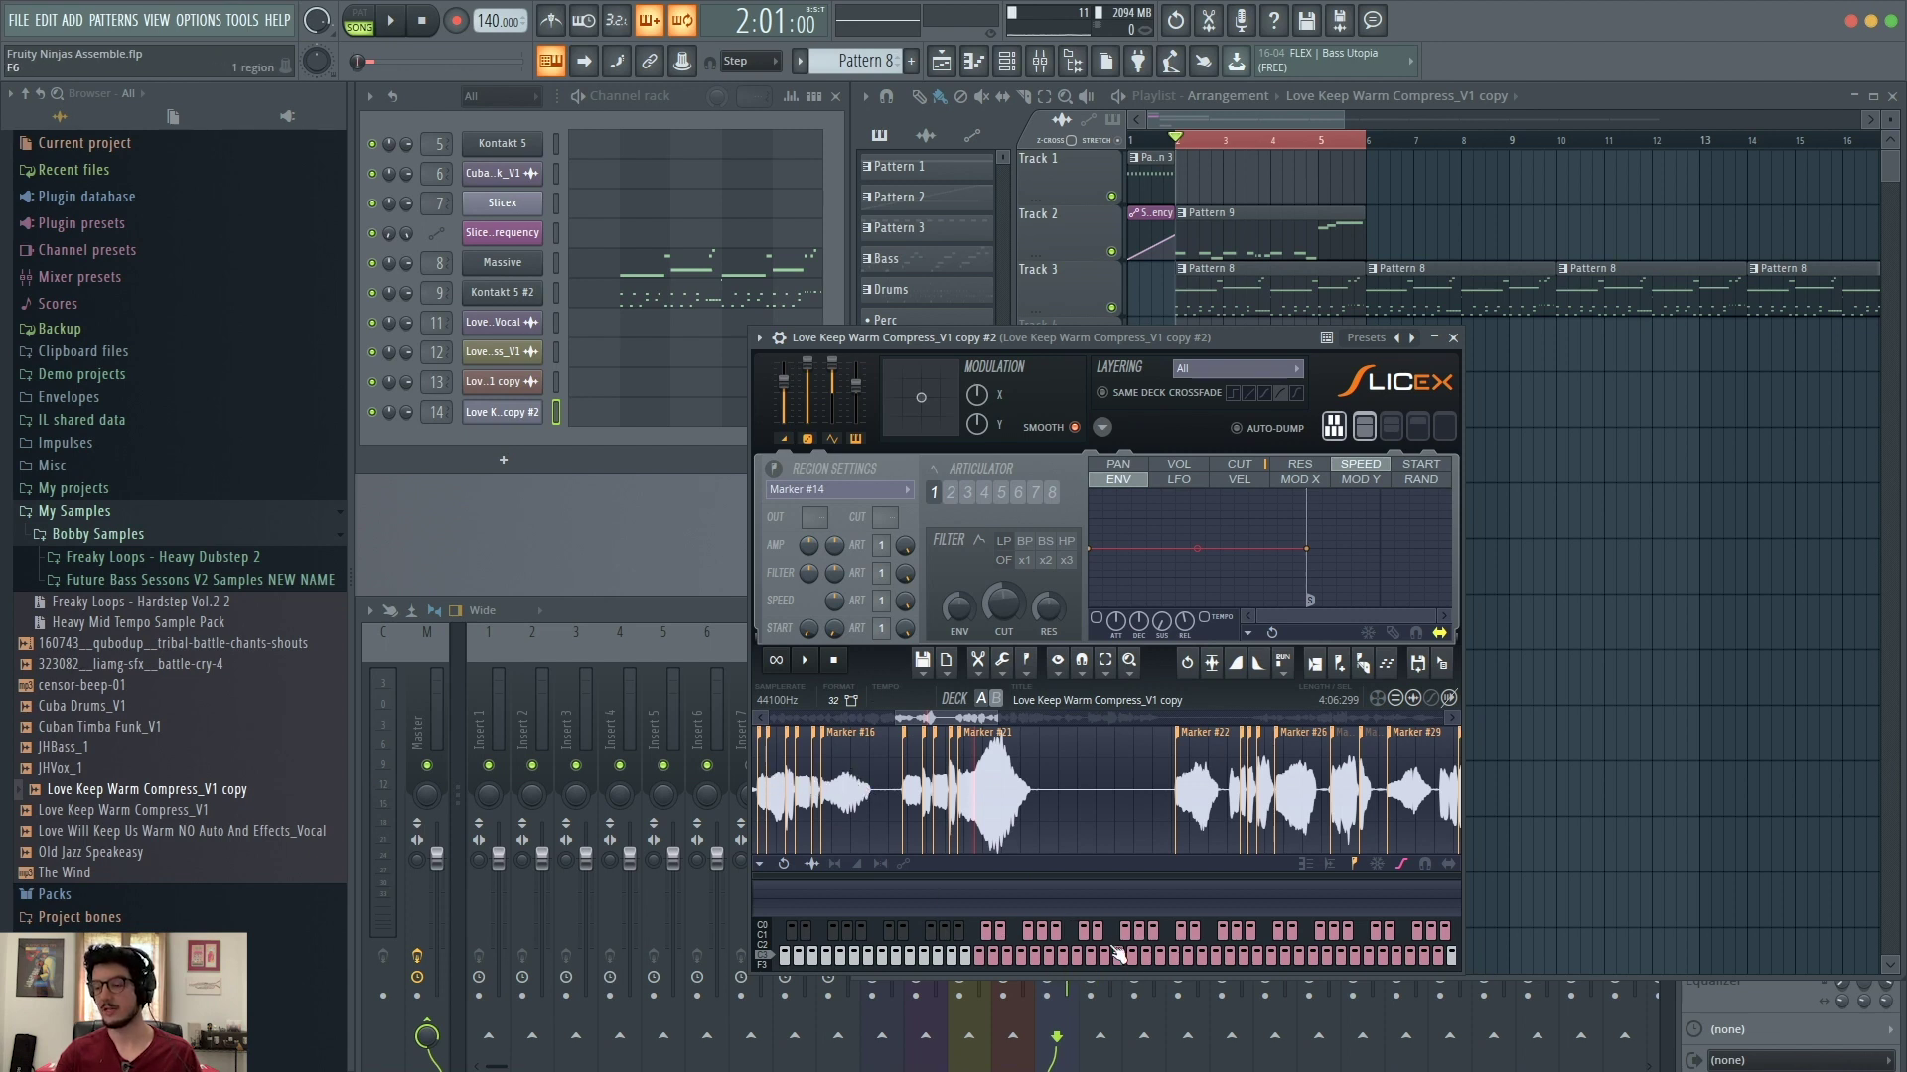
Step: Play the looped section of the song, stop playback and close the Love Keep Warm Compress_V1 copy #2 Slicex window
click(392, 21)
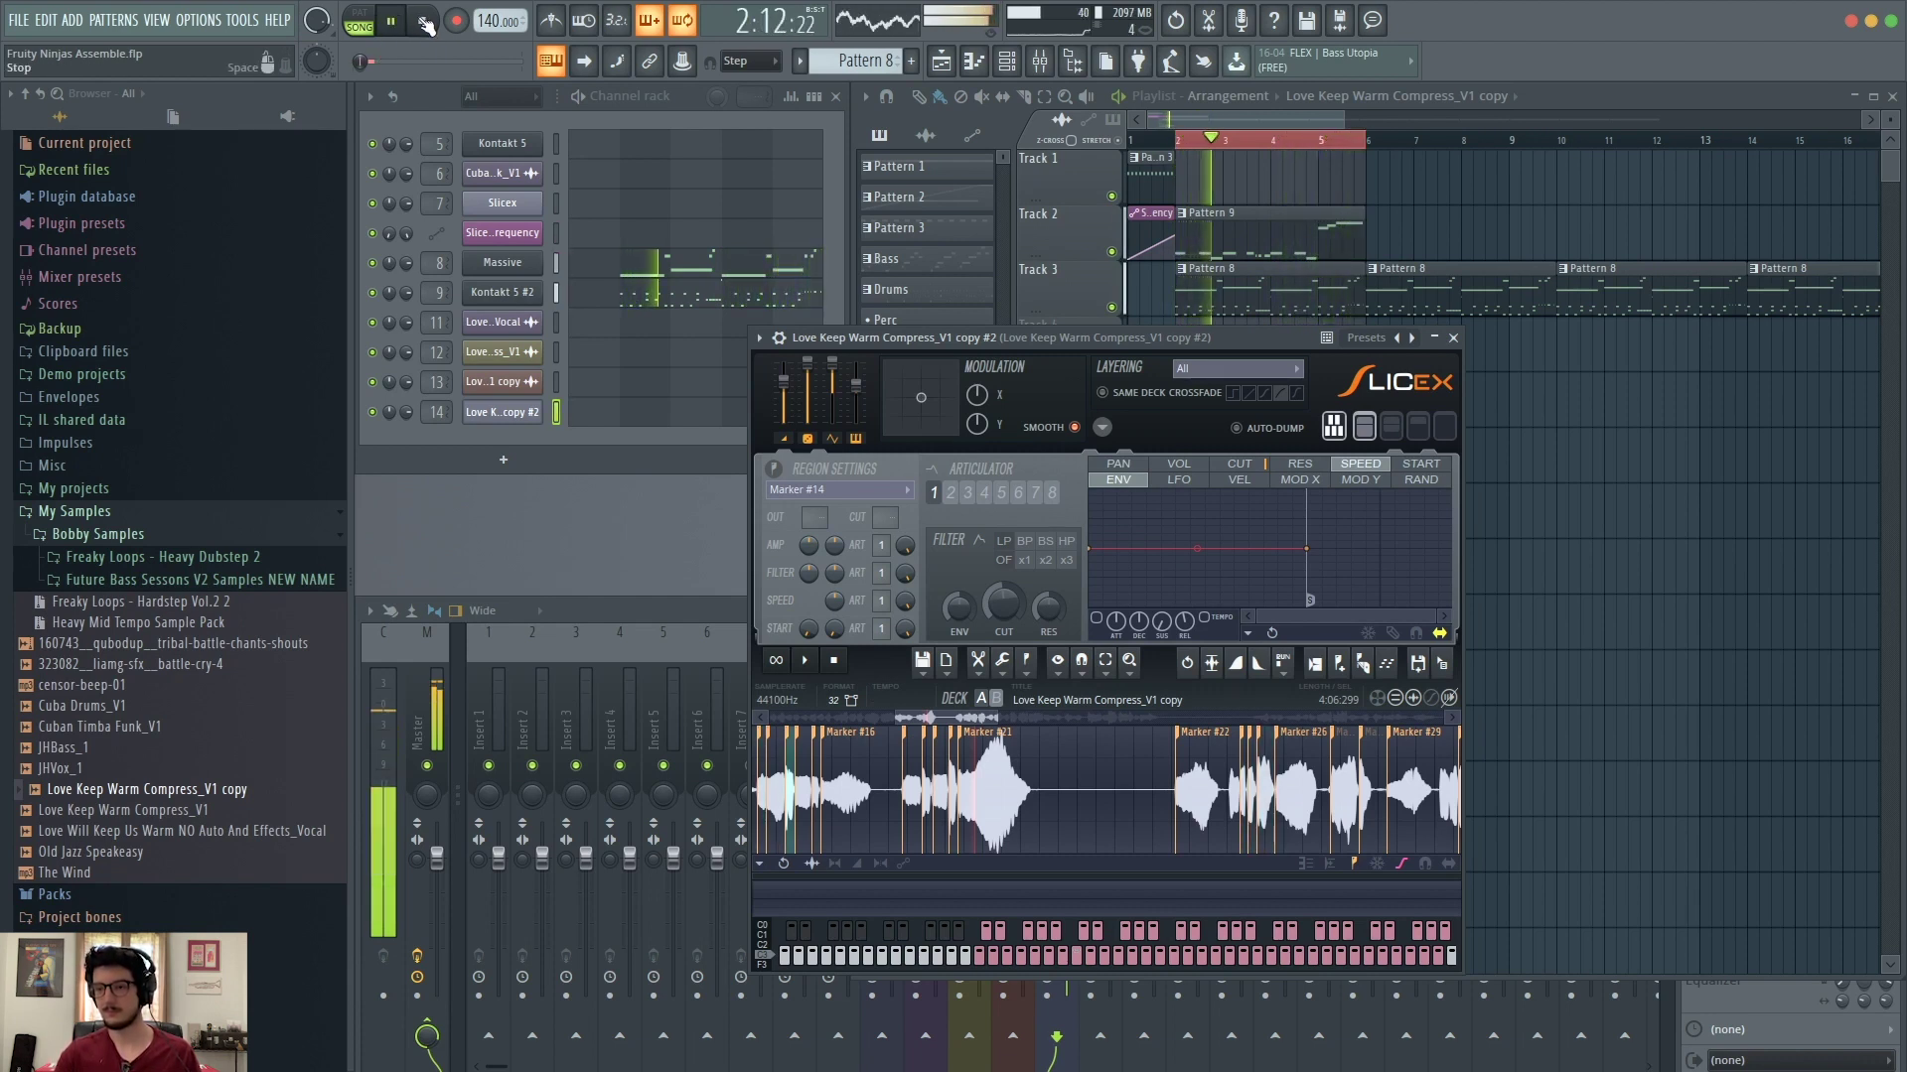
click(425, 24)
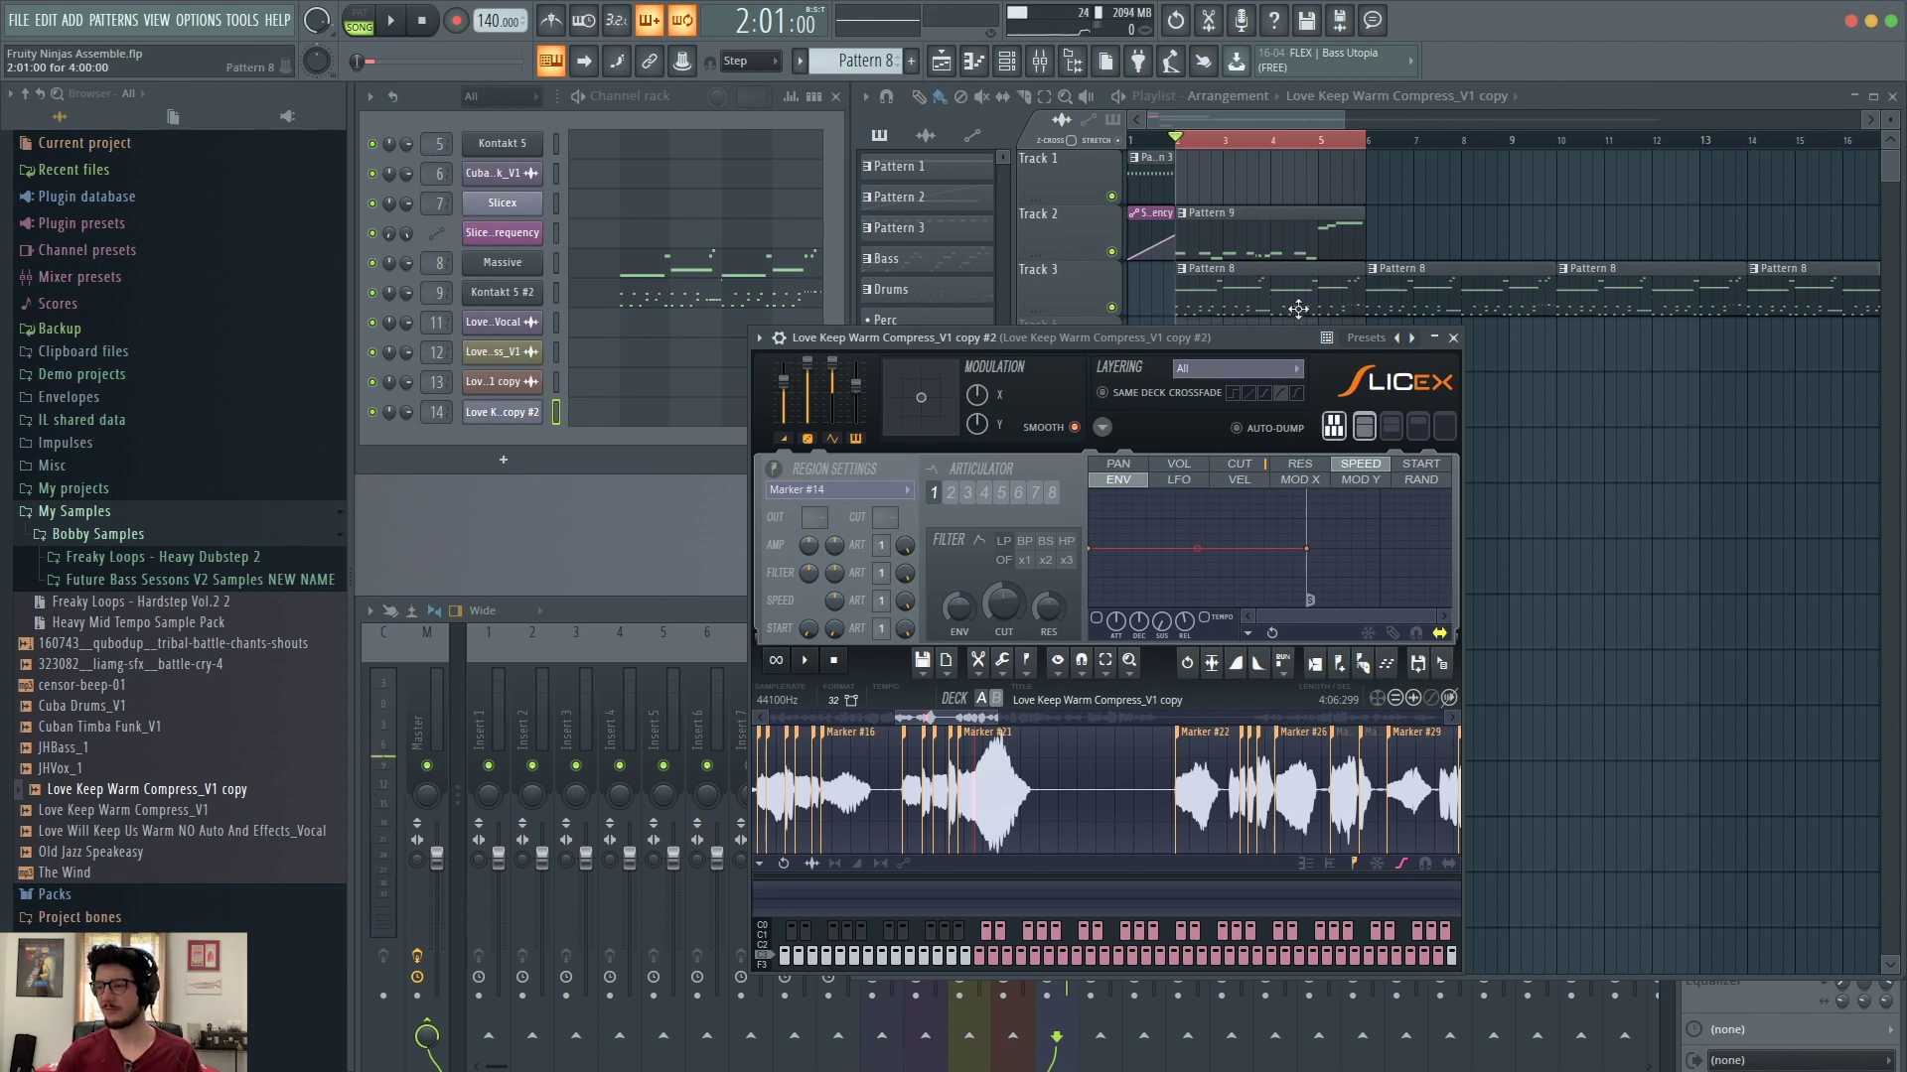
click(1453, 338)
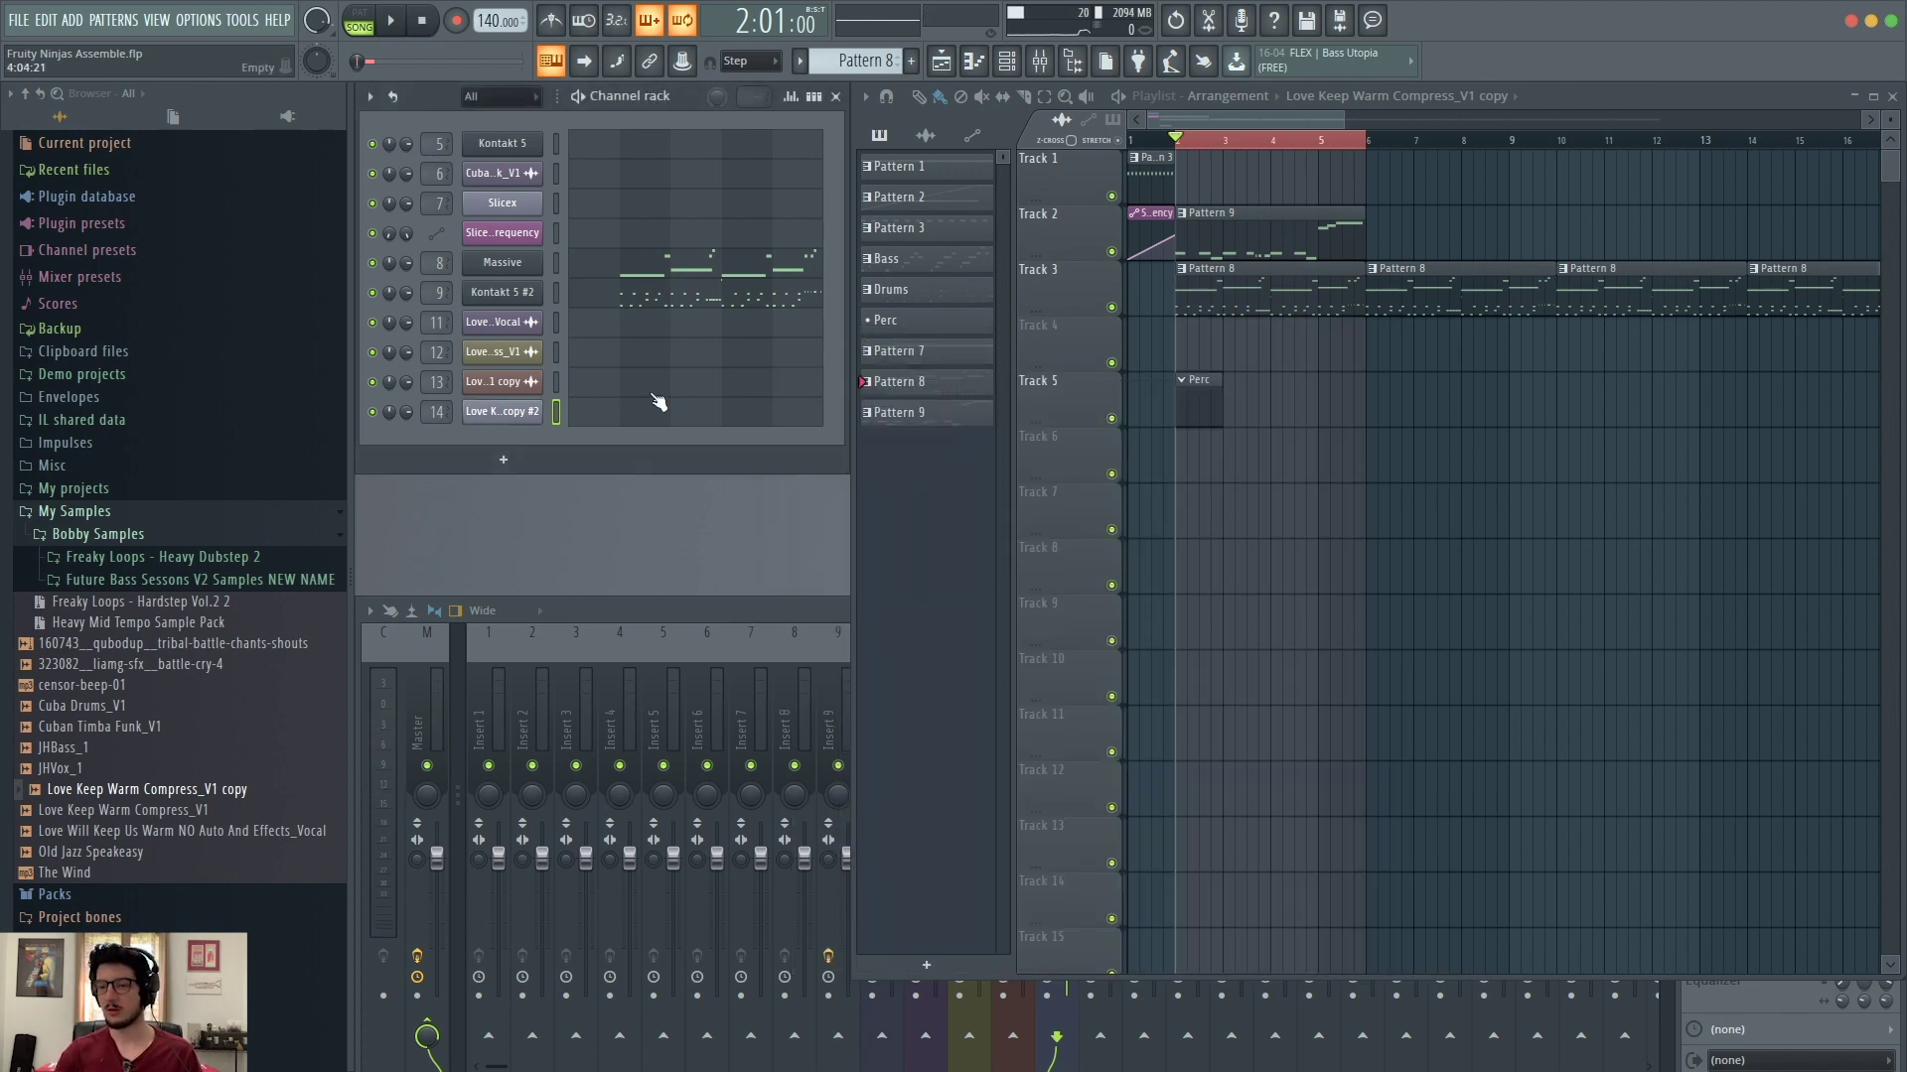
Step: Add a new Slicex channel and load the Love Keep Warm Compress_V1 copy sample into it
click(504, 460)
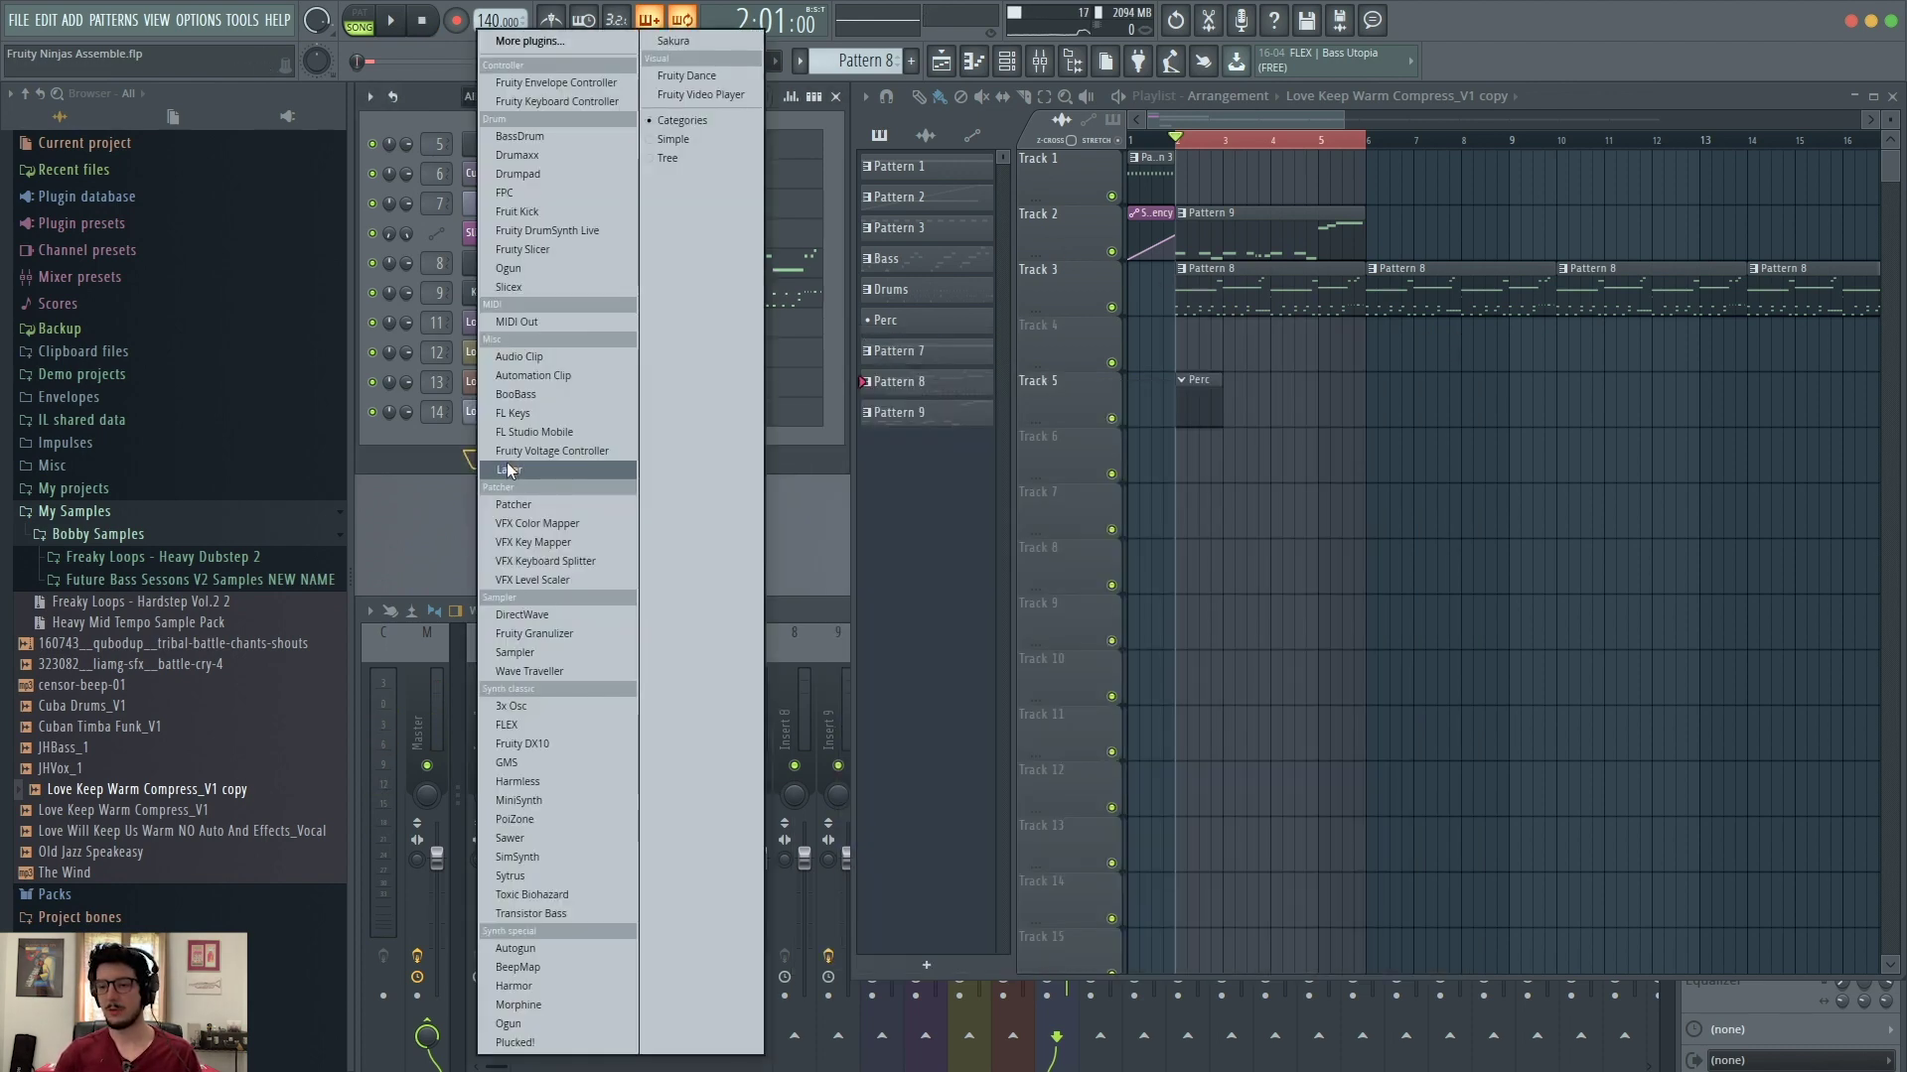
click(514, 288)
drag(826, 302, 1120, 339)
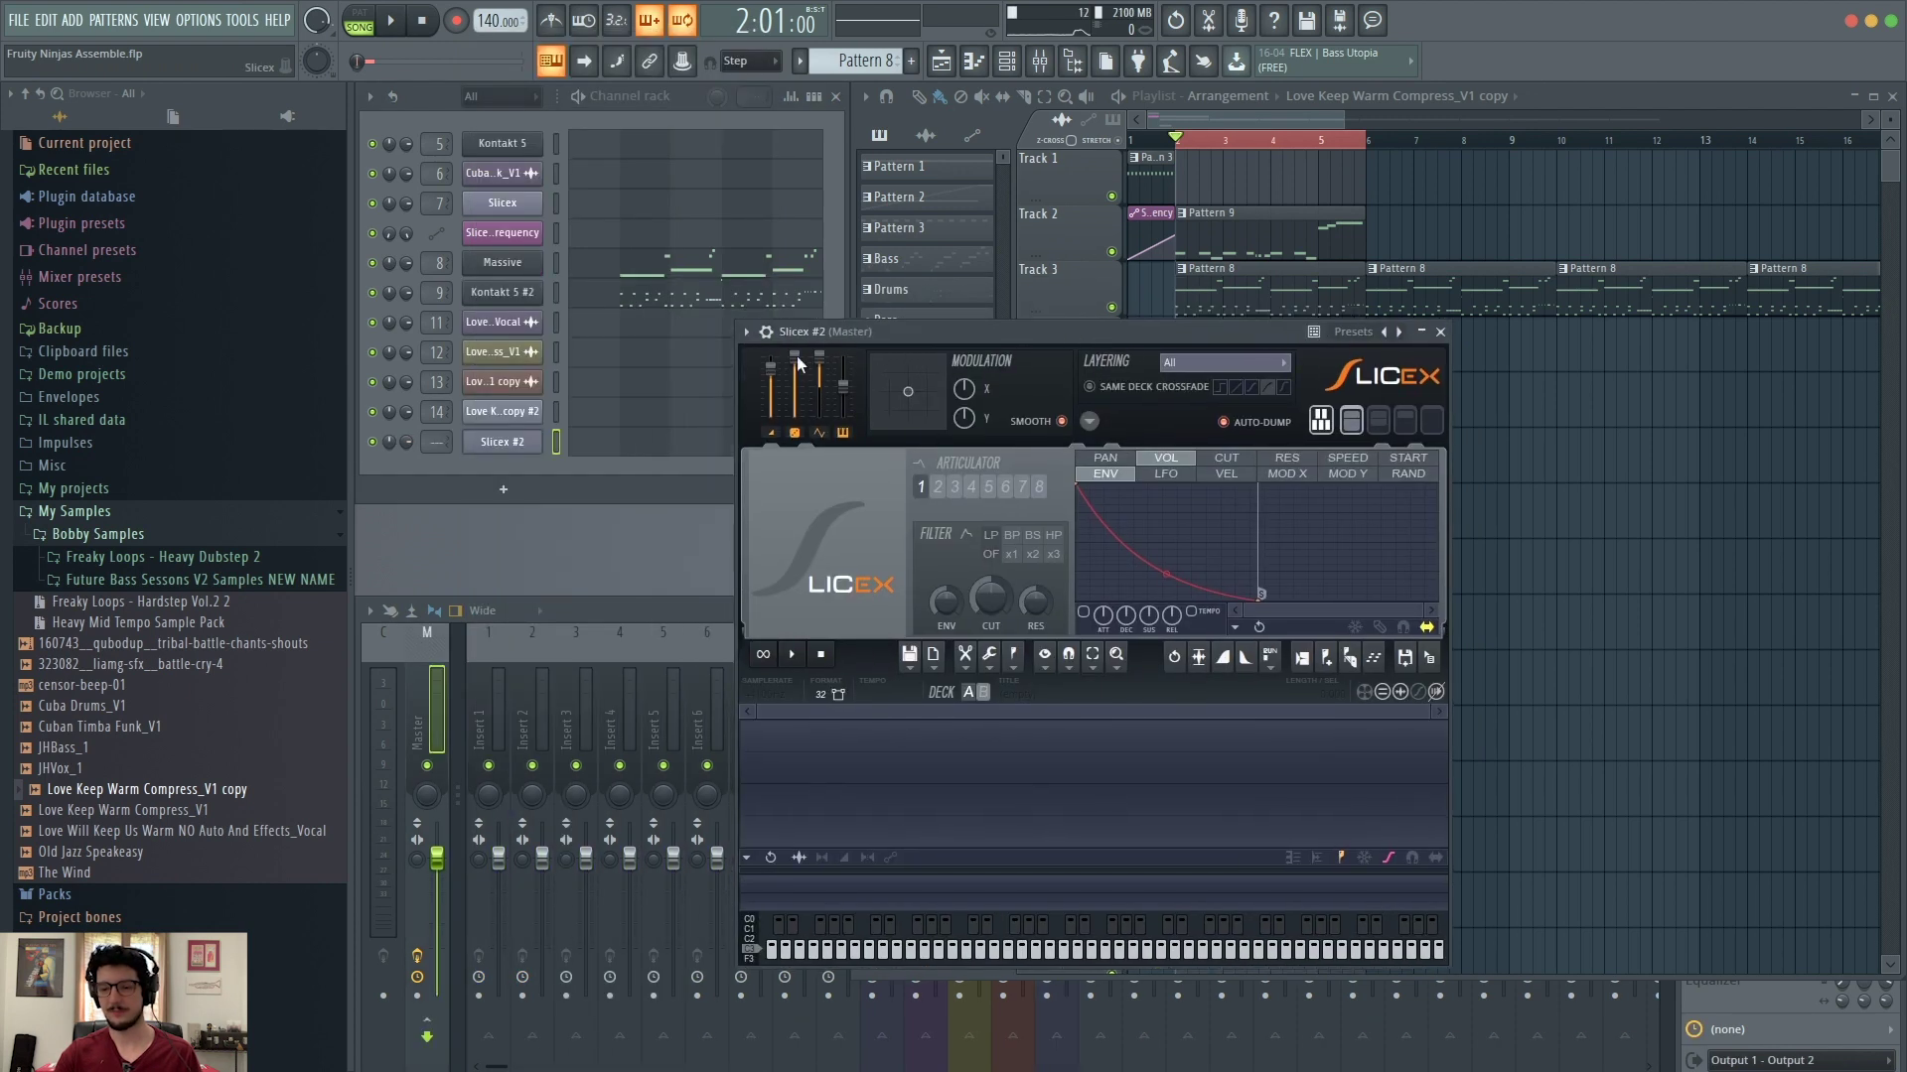
click(189, 790)
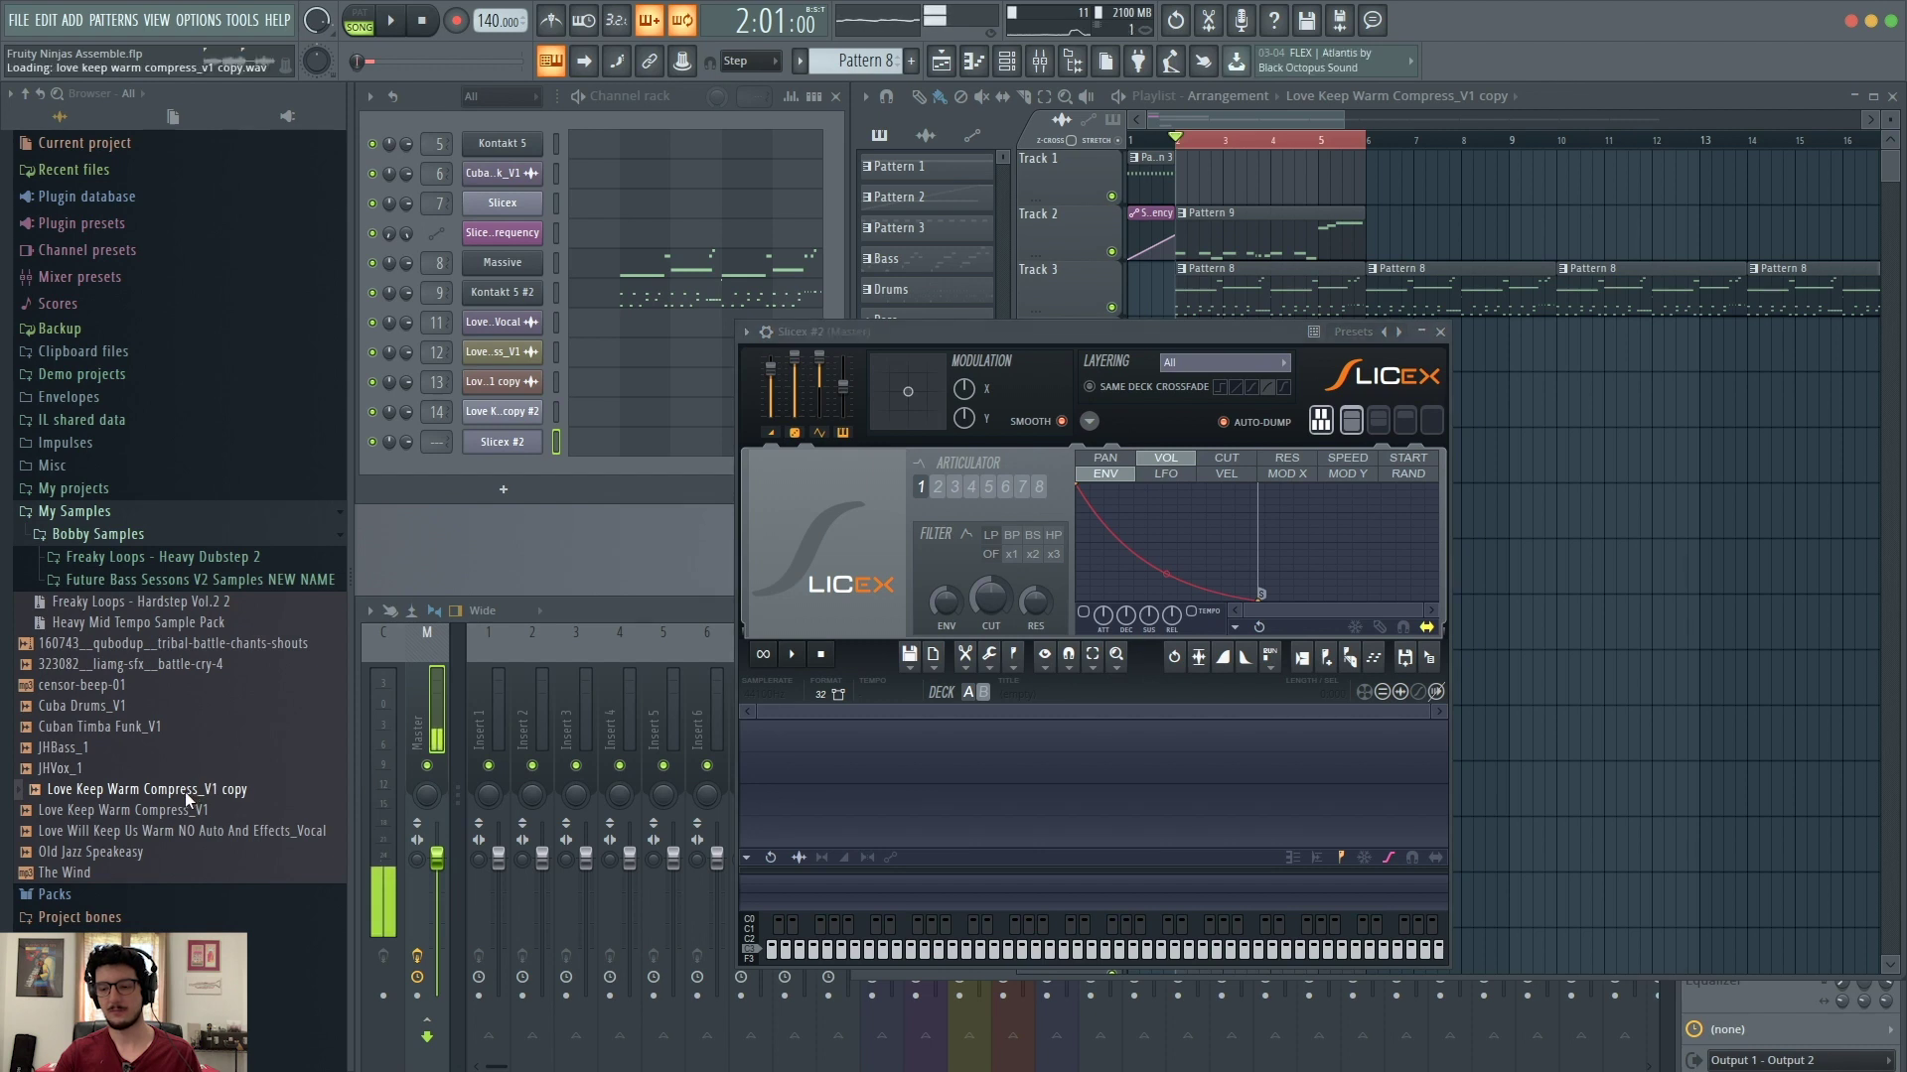
drag(169, 791, 914, 760)
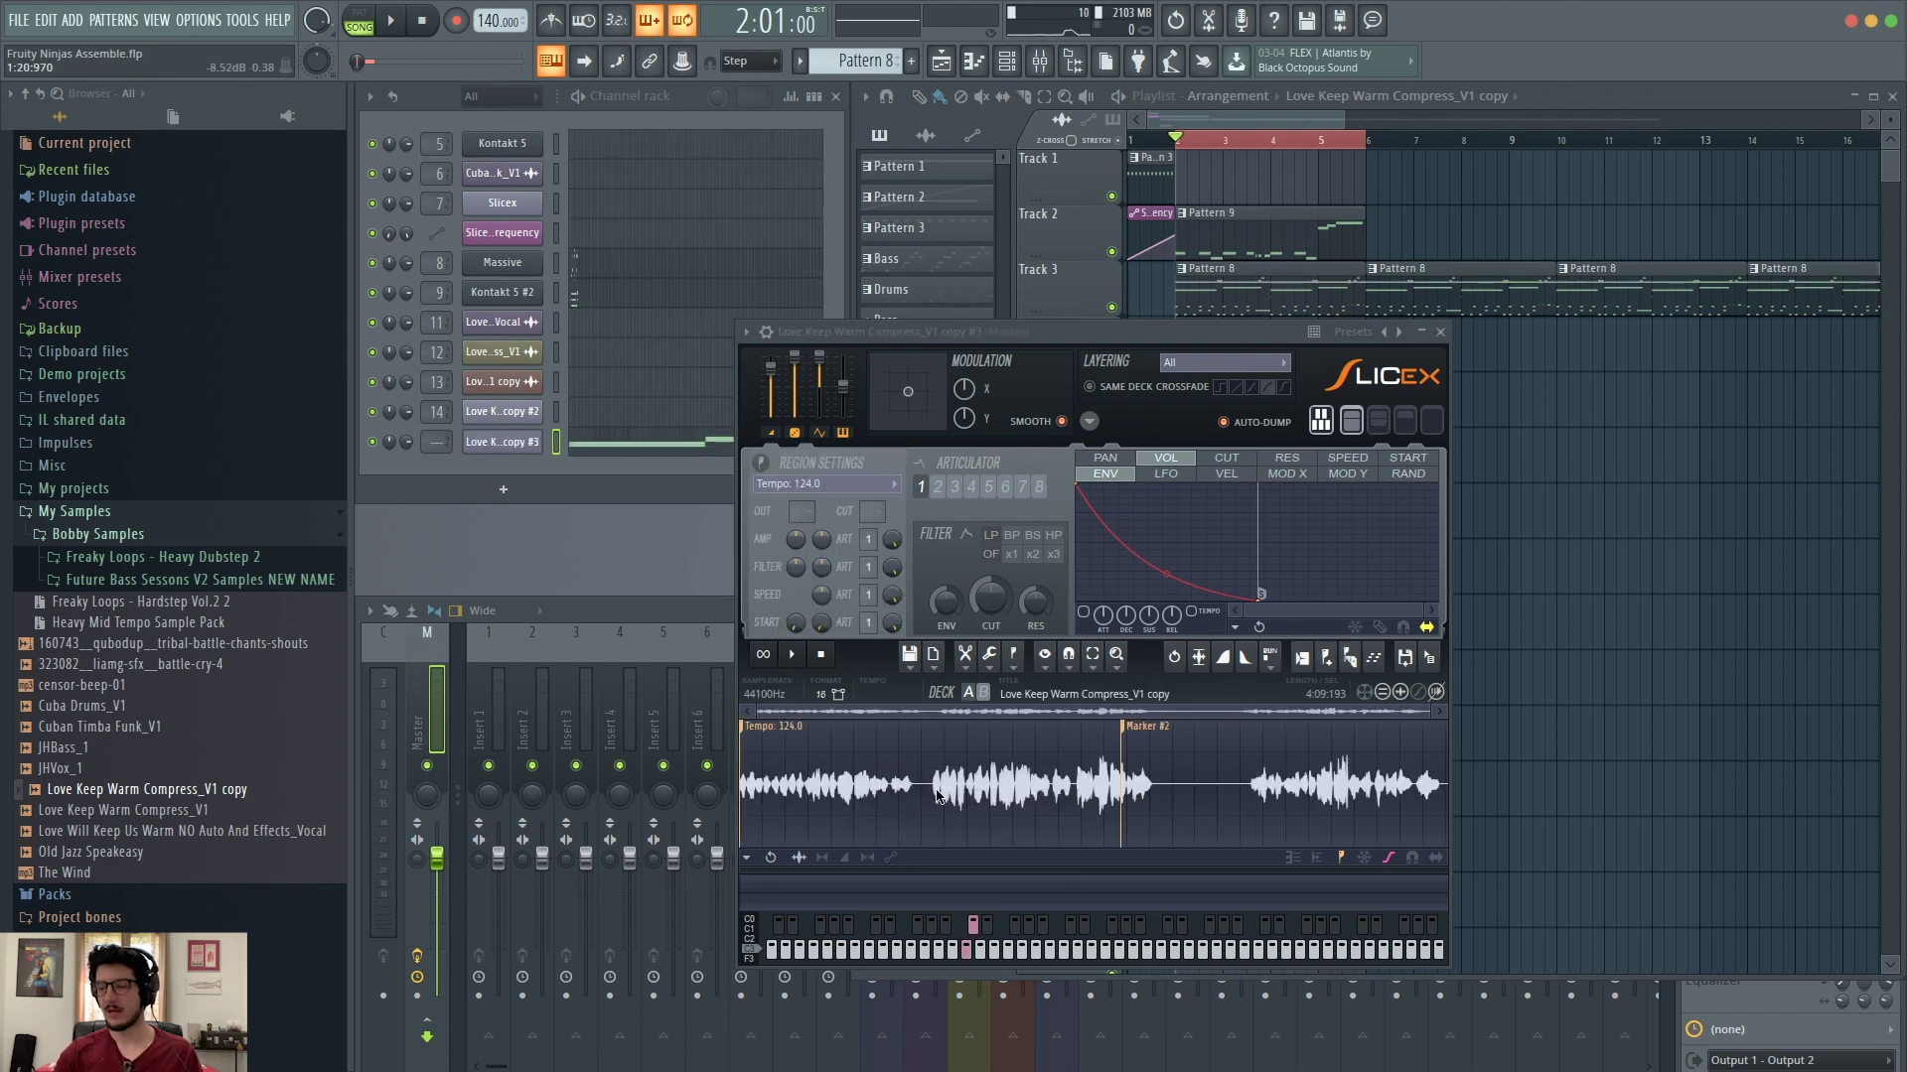
Step: Select the entire waveform in the new Slicex channel and apply medium auto-slicing
click(936, 809)
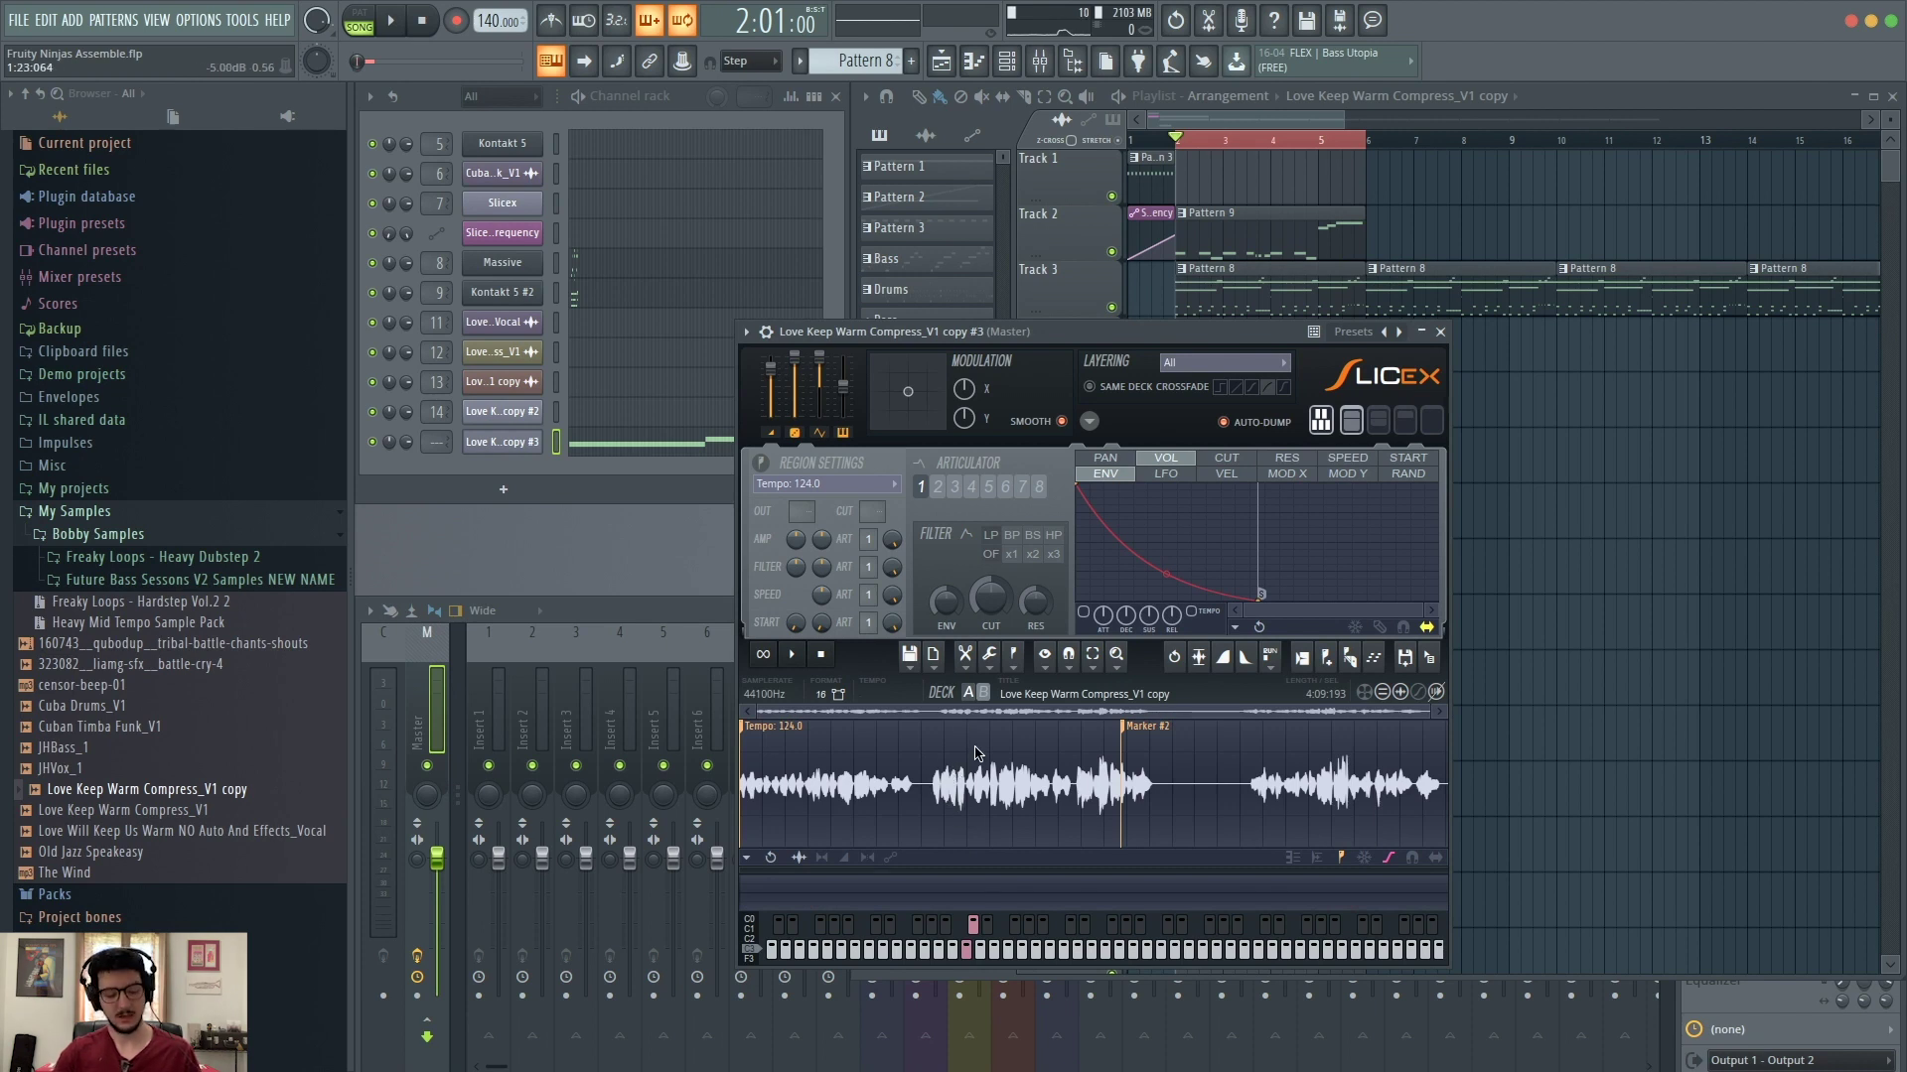
key(ctrl+a)
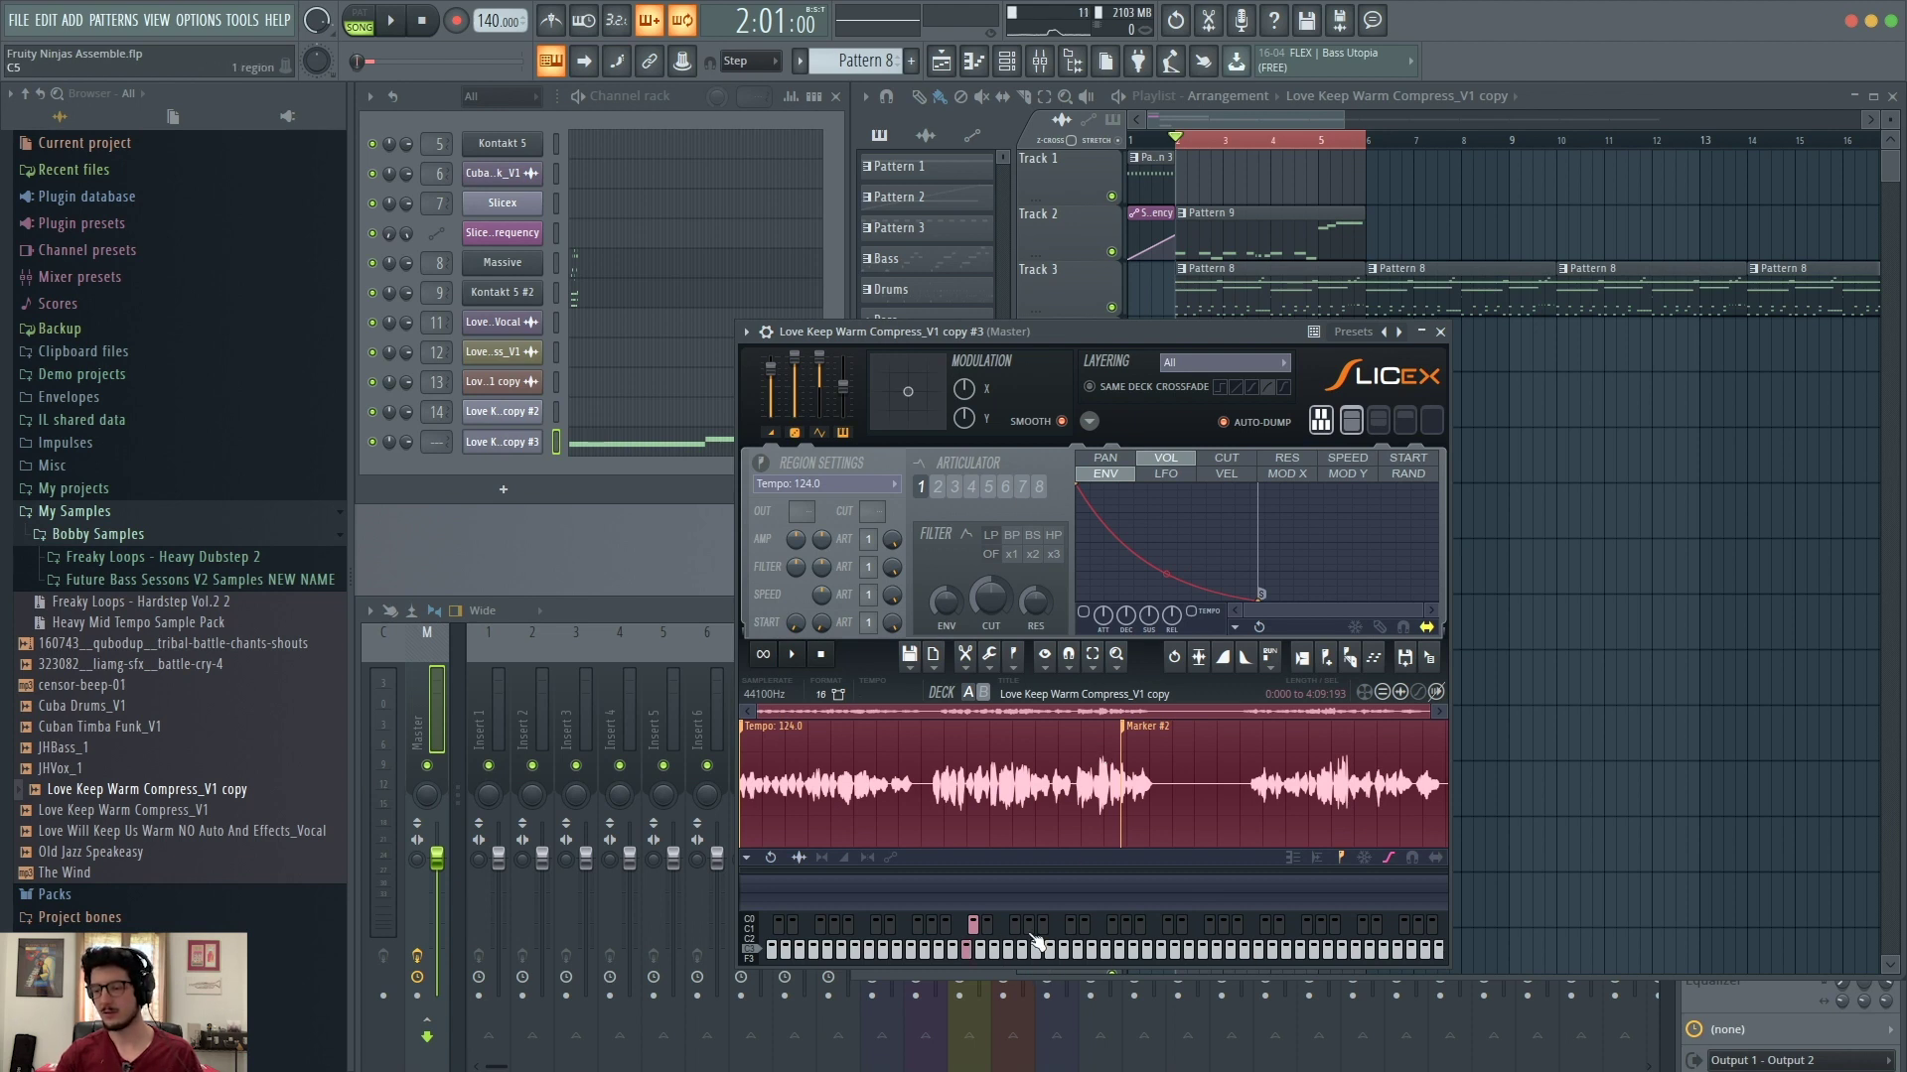
click(1348, 657)
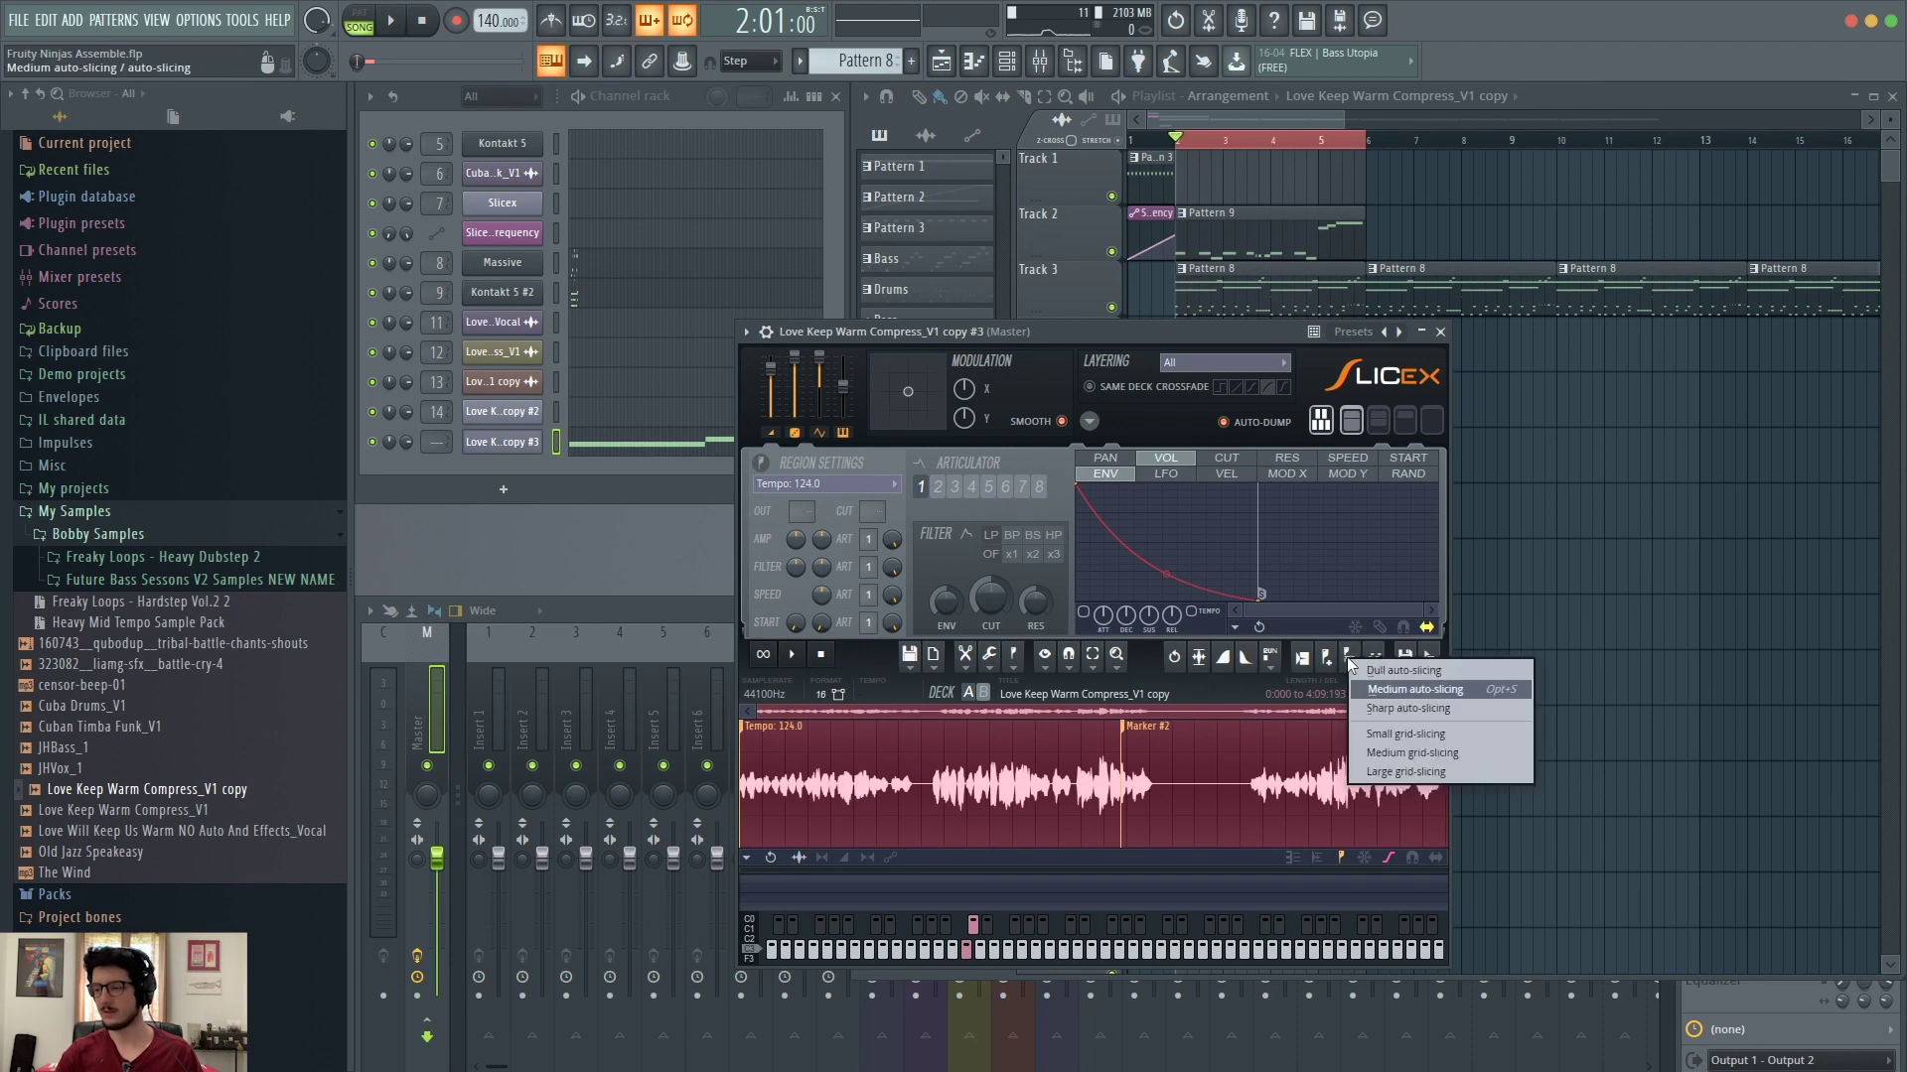
click(1421, 695)
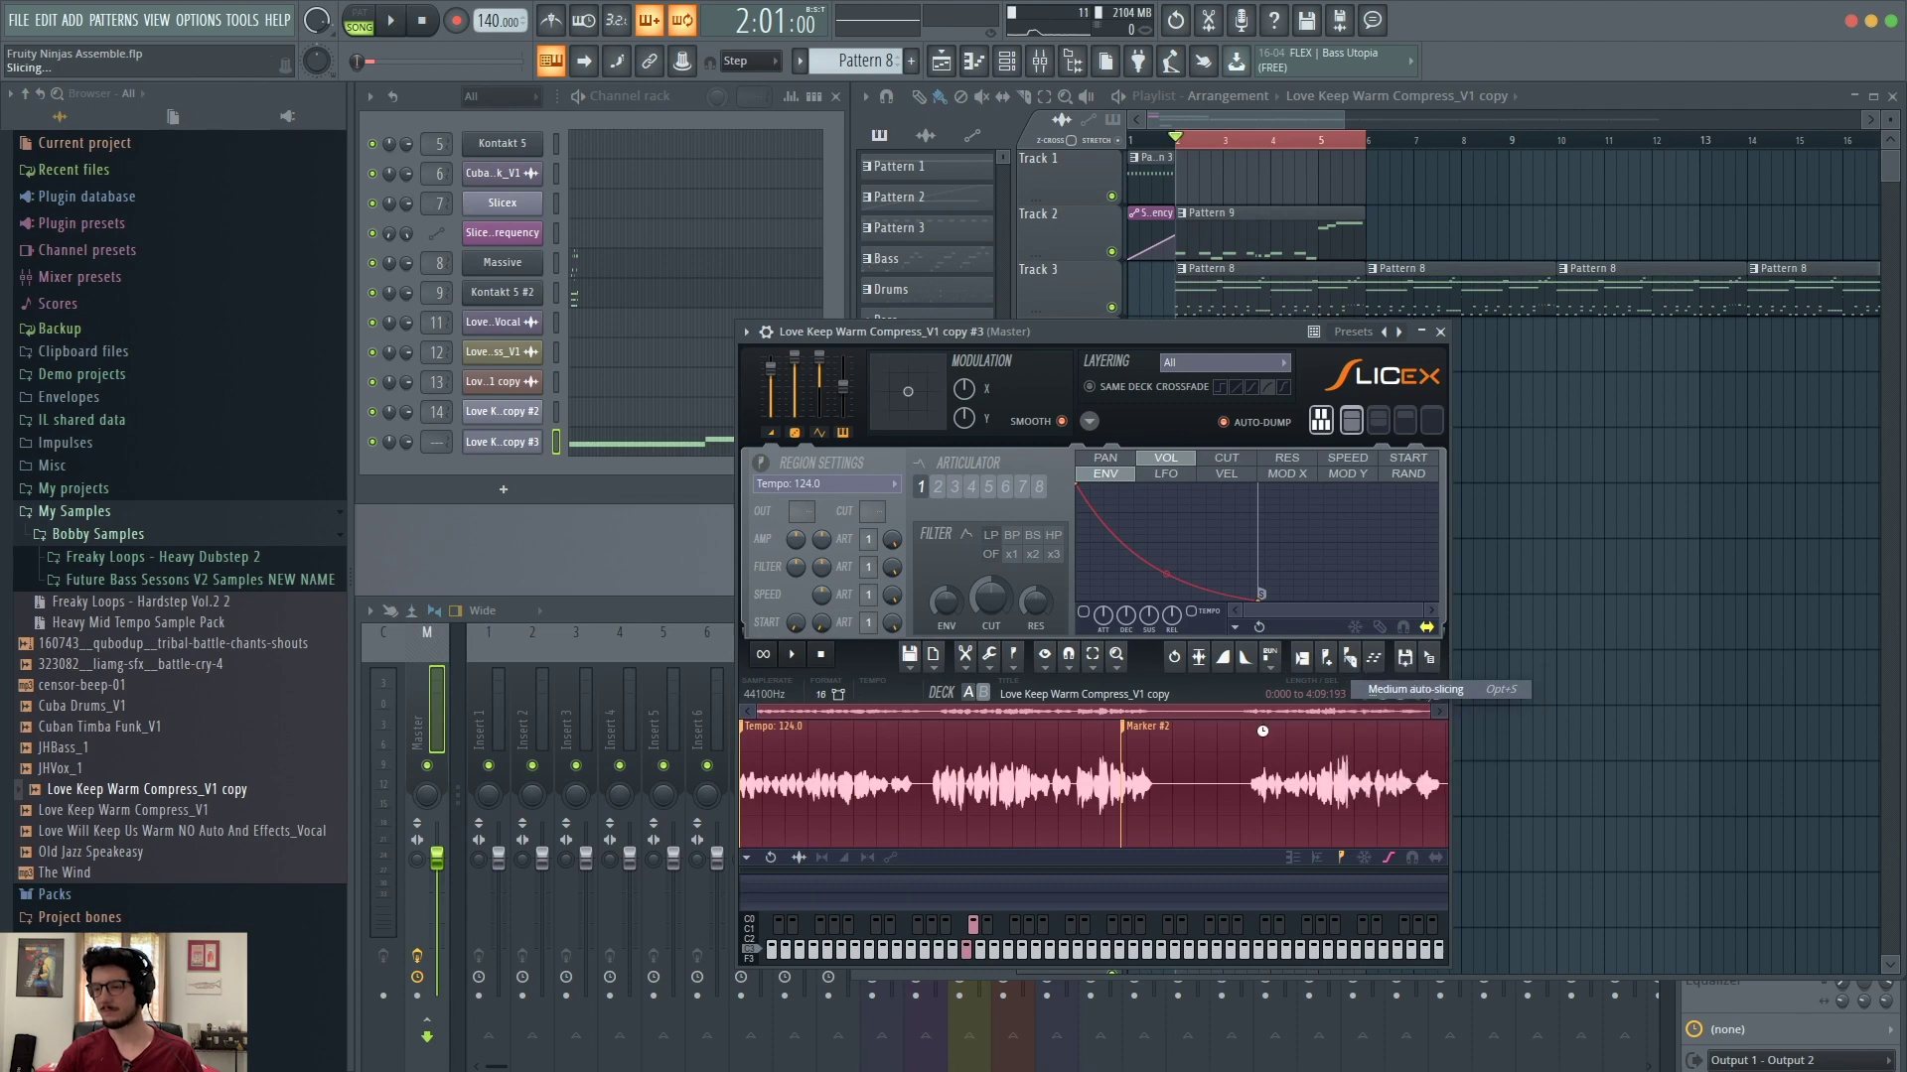
Step: Inspect the new slices across the sample and audition those around Marker #49 to Marker #52
scroll(1059, 741, up, 2)
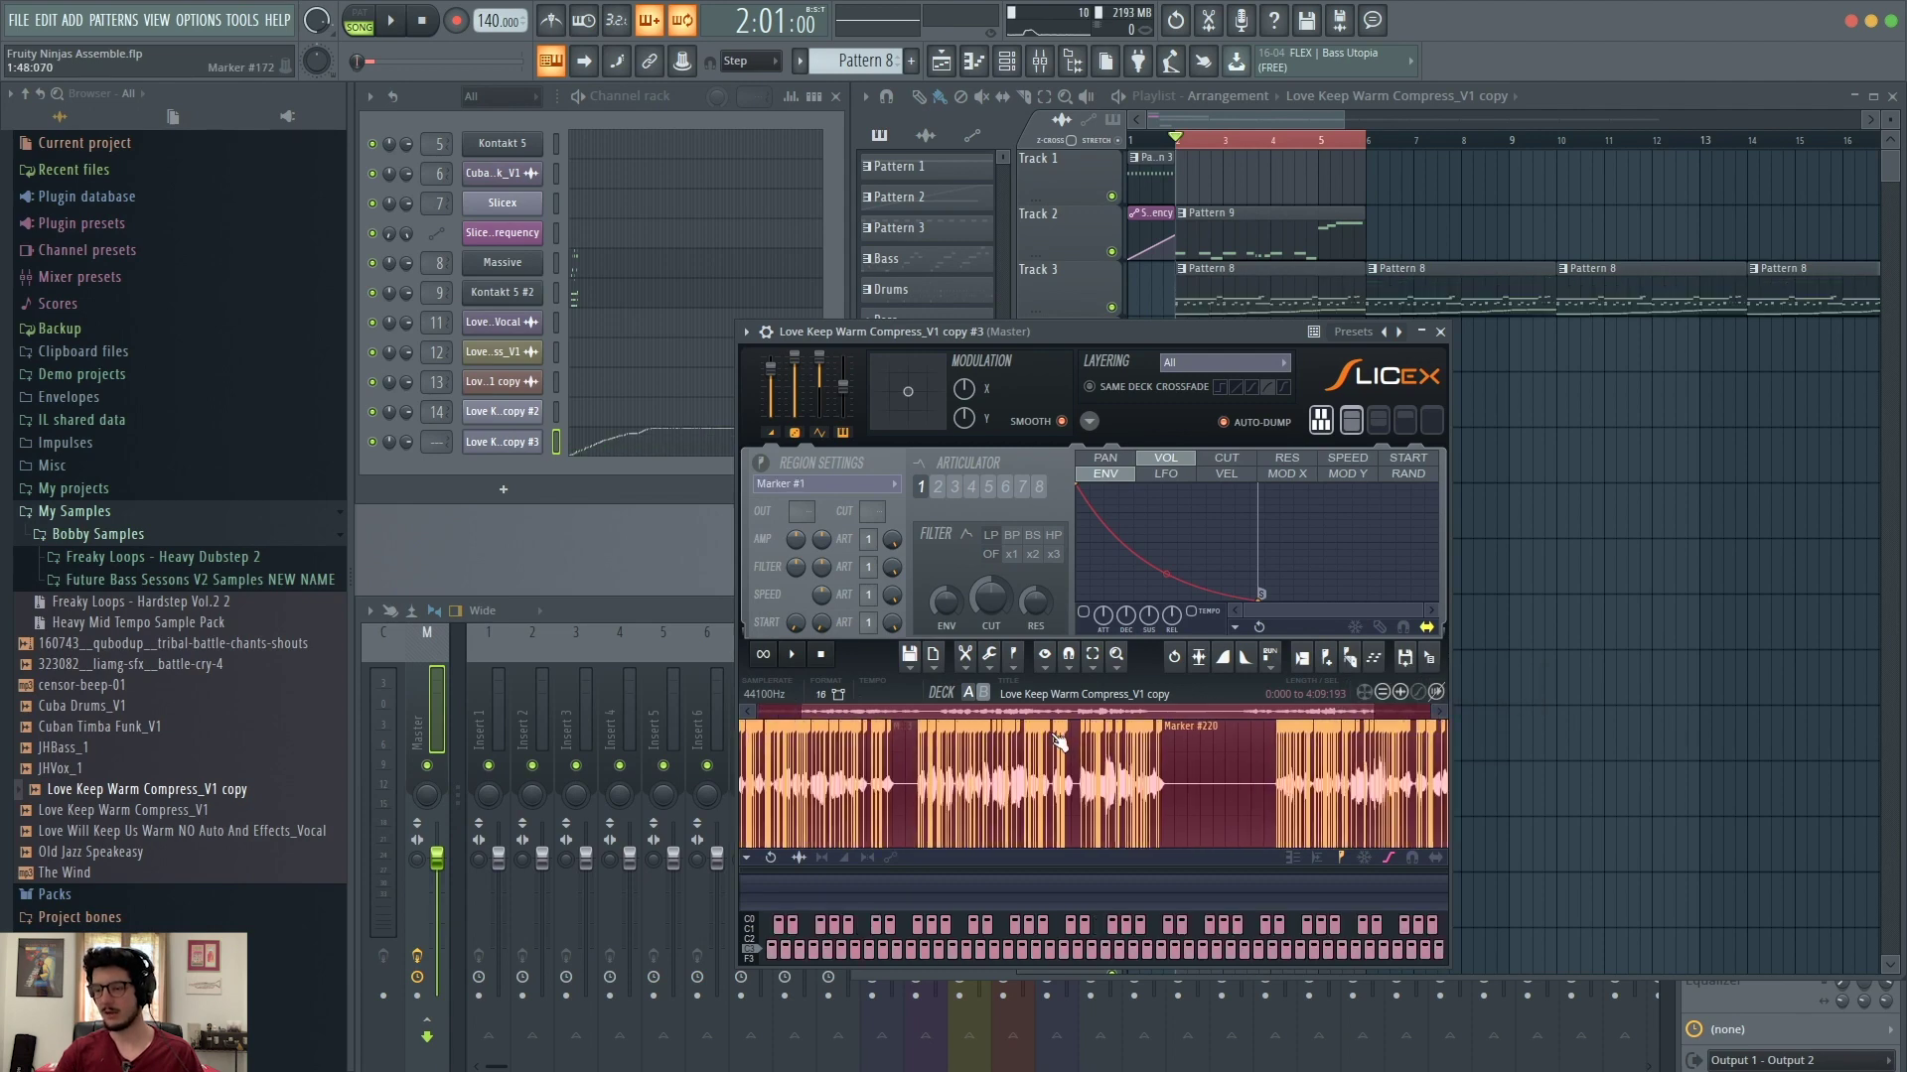
scroll(1060, 743, down, 2)
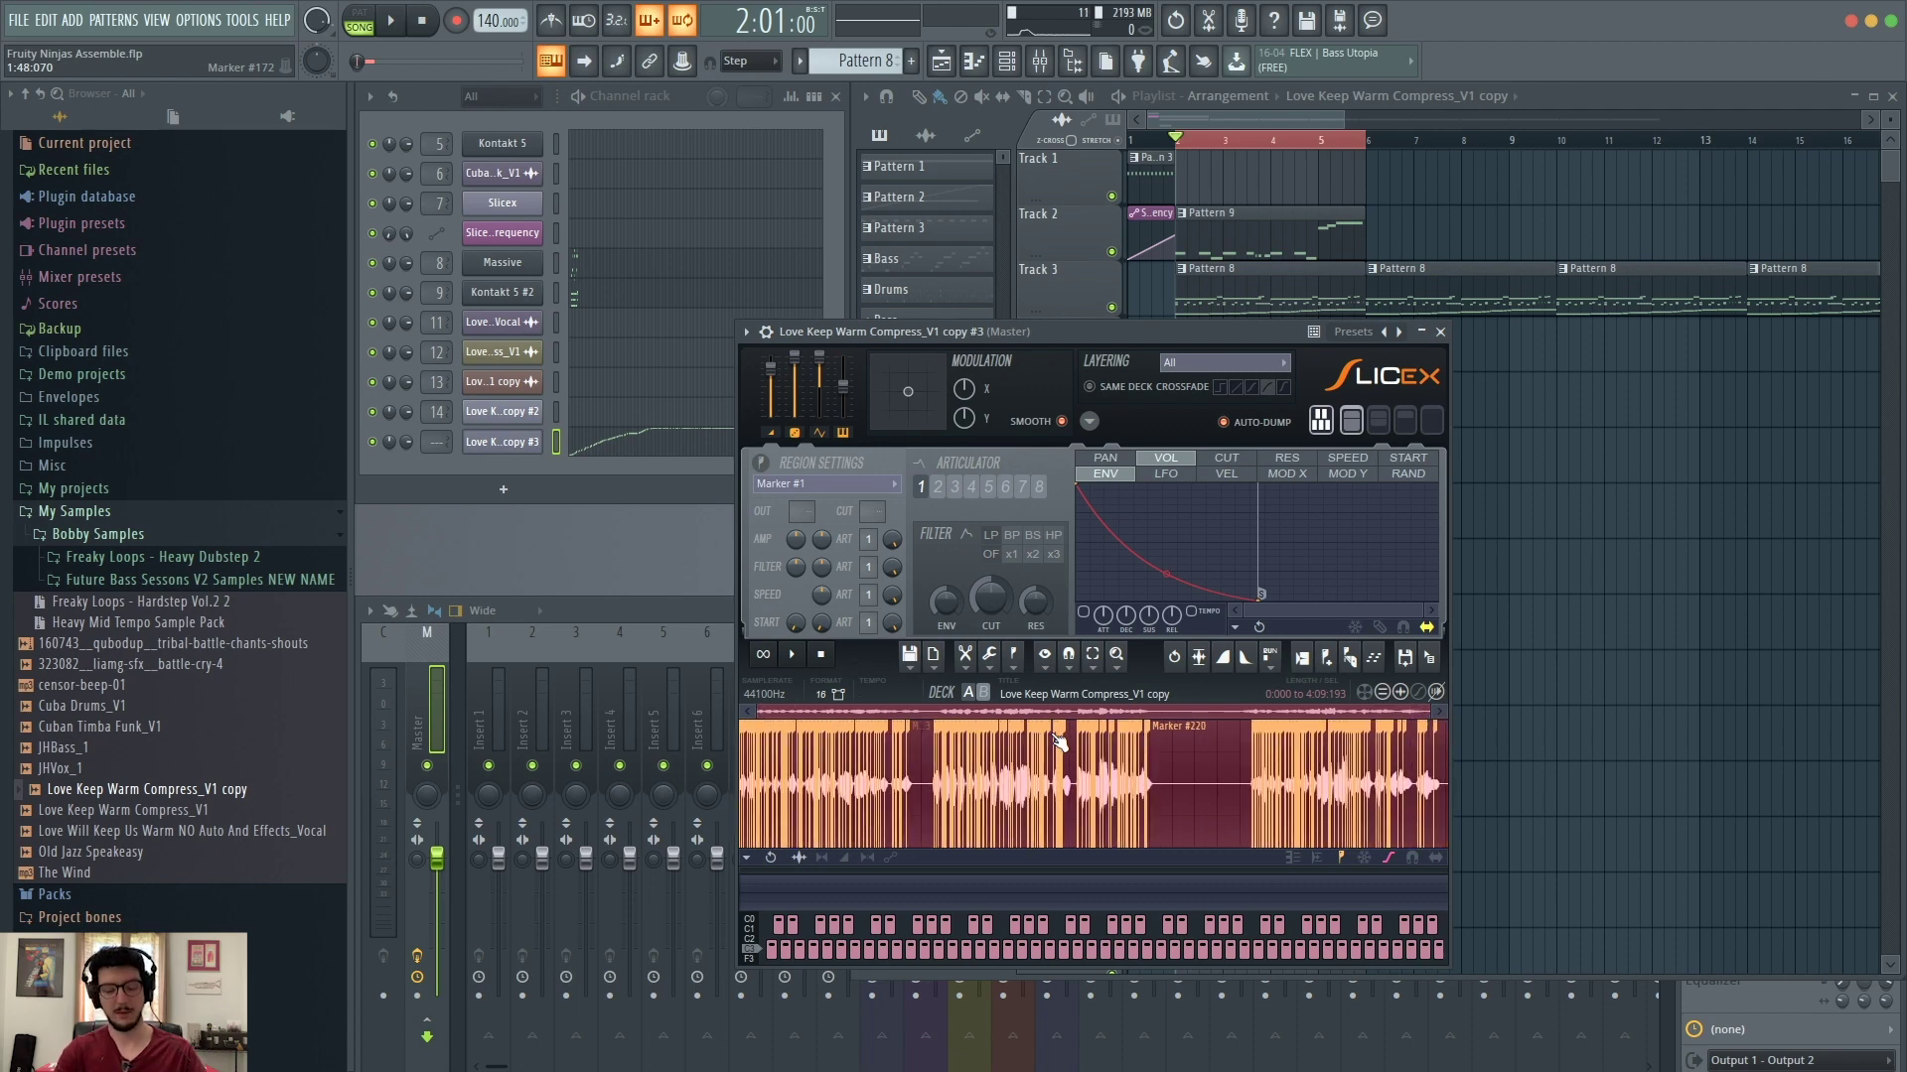
click(1059, 742)
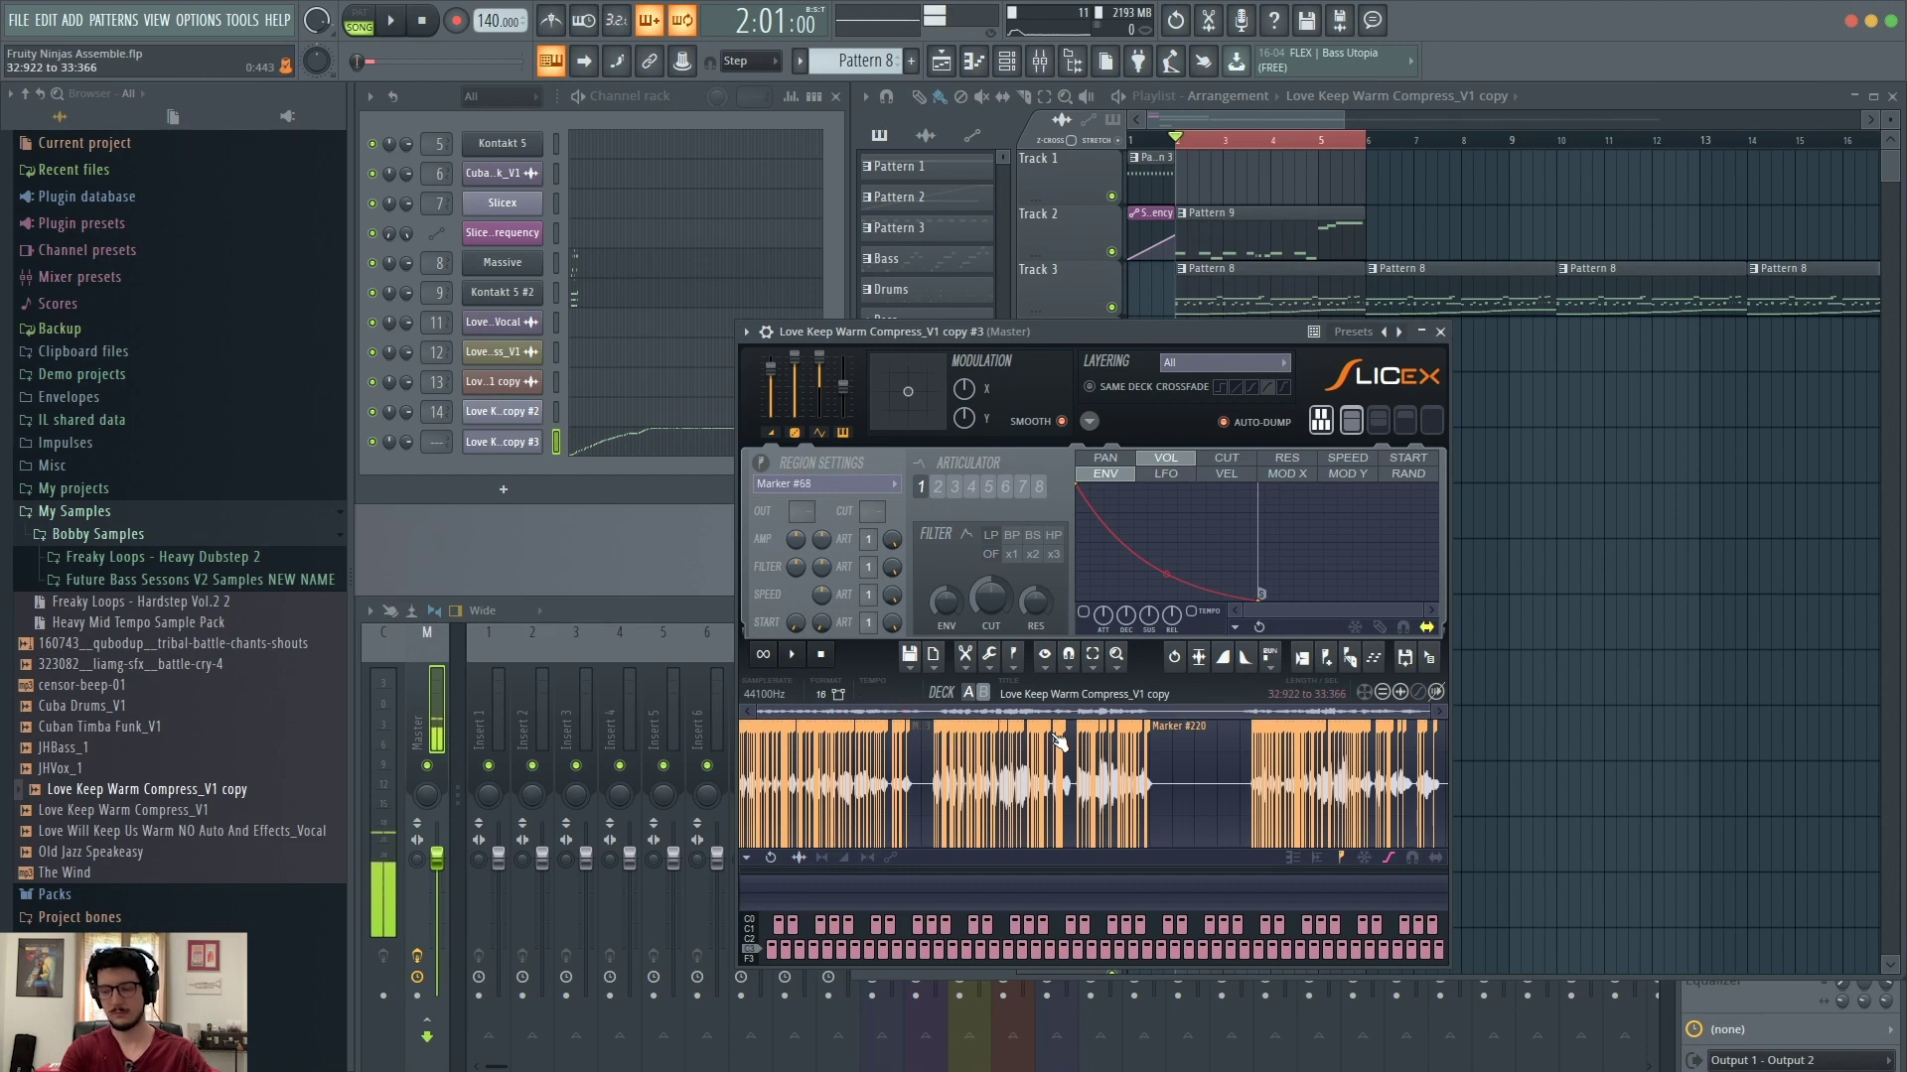
scroll(1217, 743, up, 1)
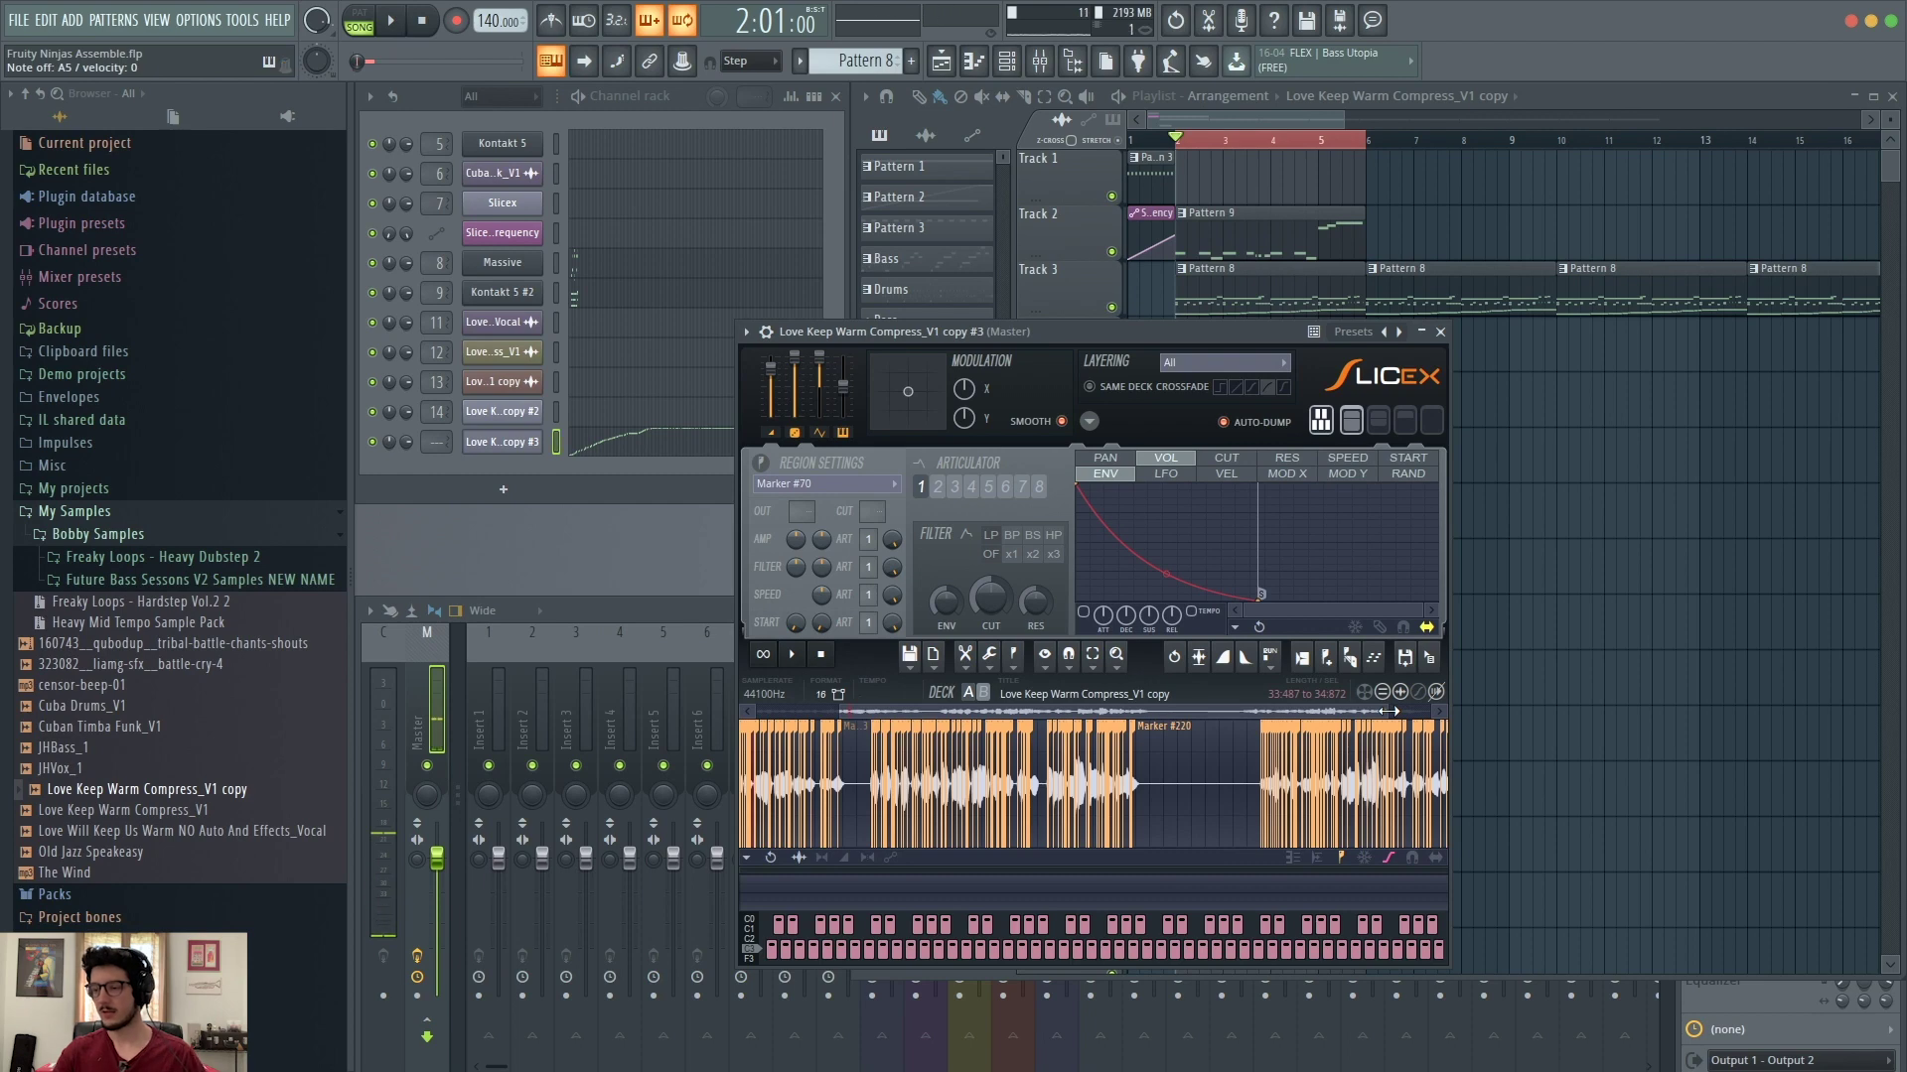
drag(1389, 711, 709, 713)
scroll(804, 735, down, 3)
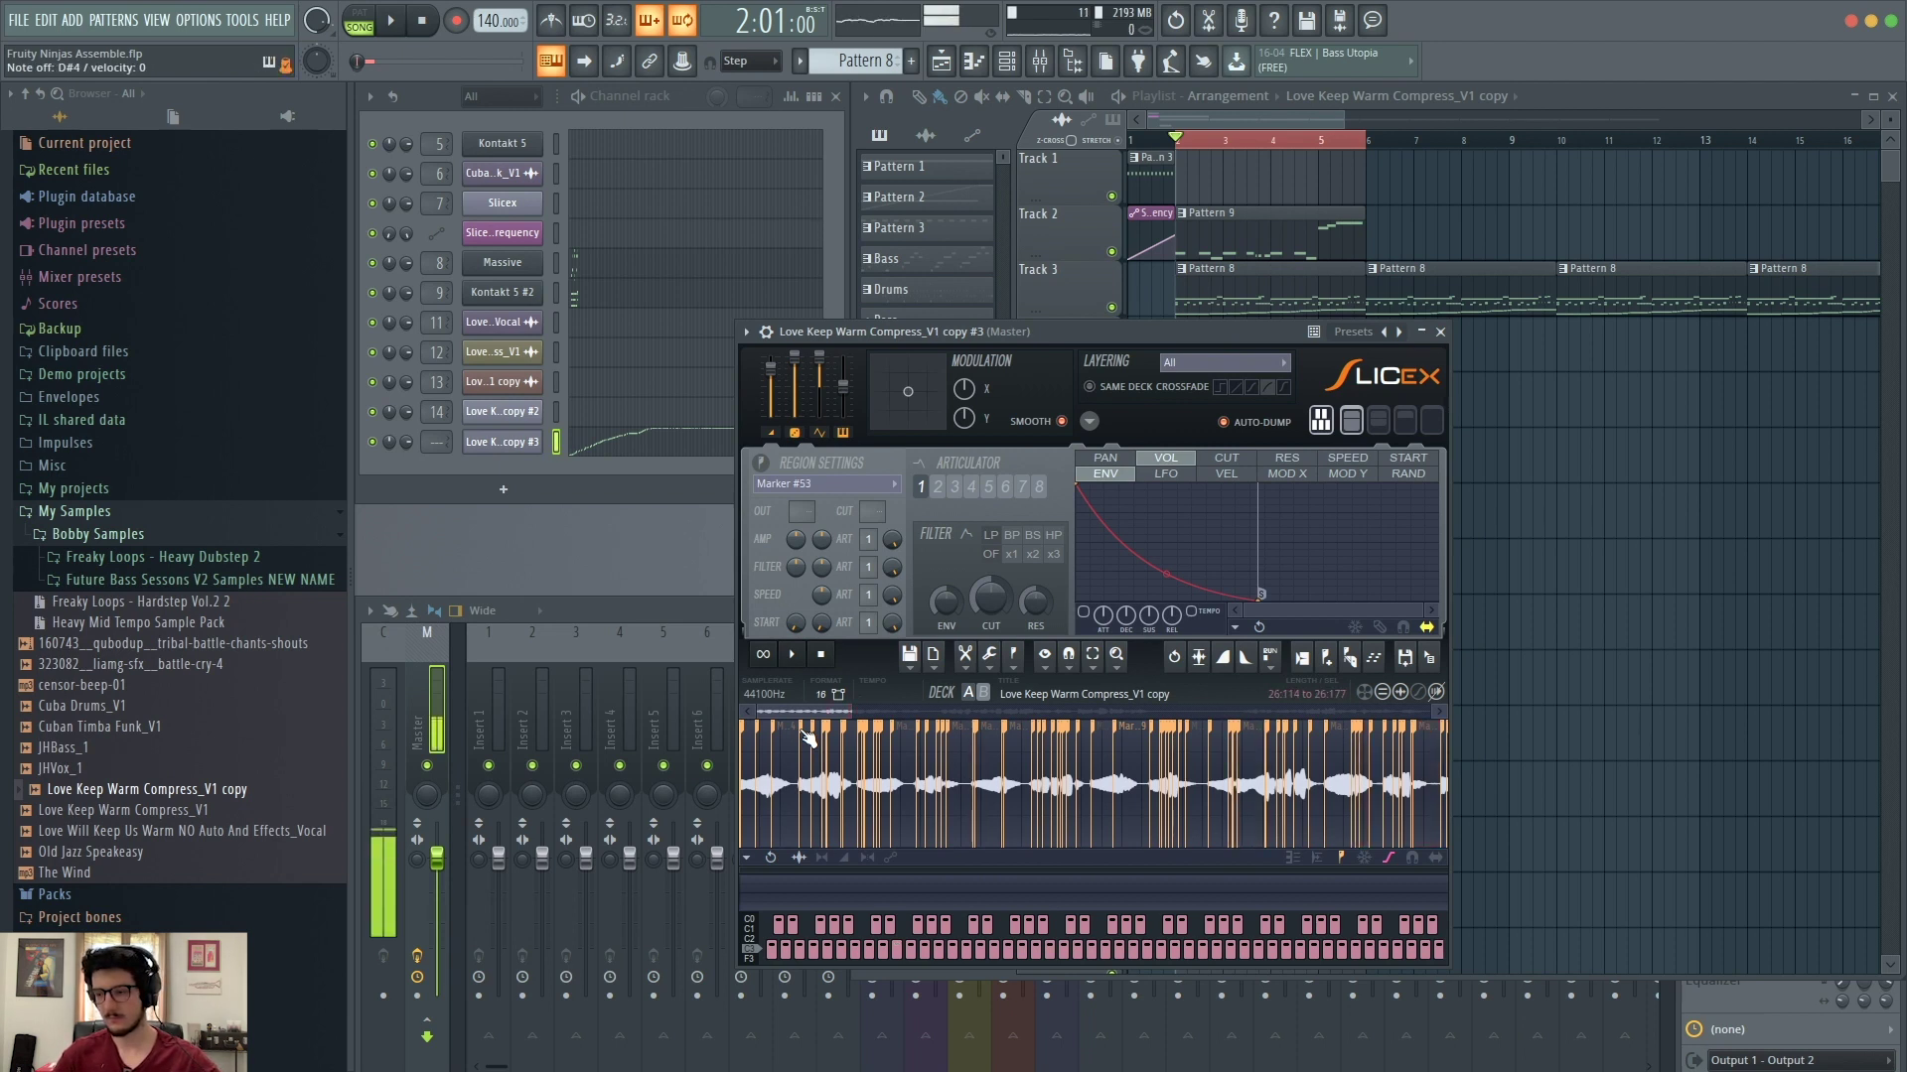
scroll(1291, 789, up, 3)
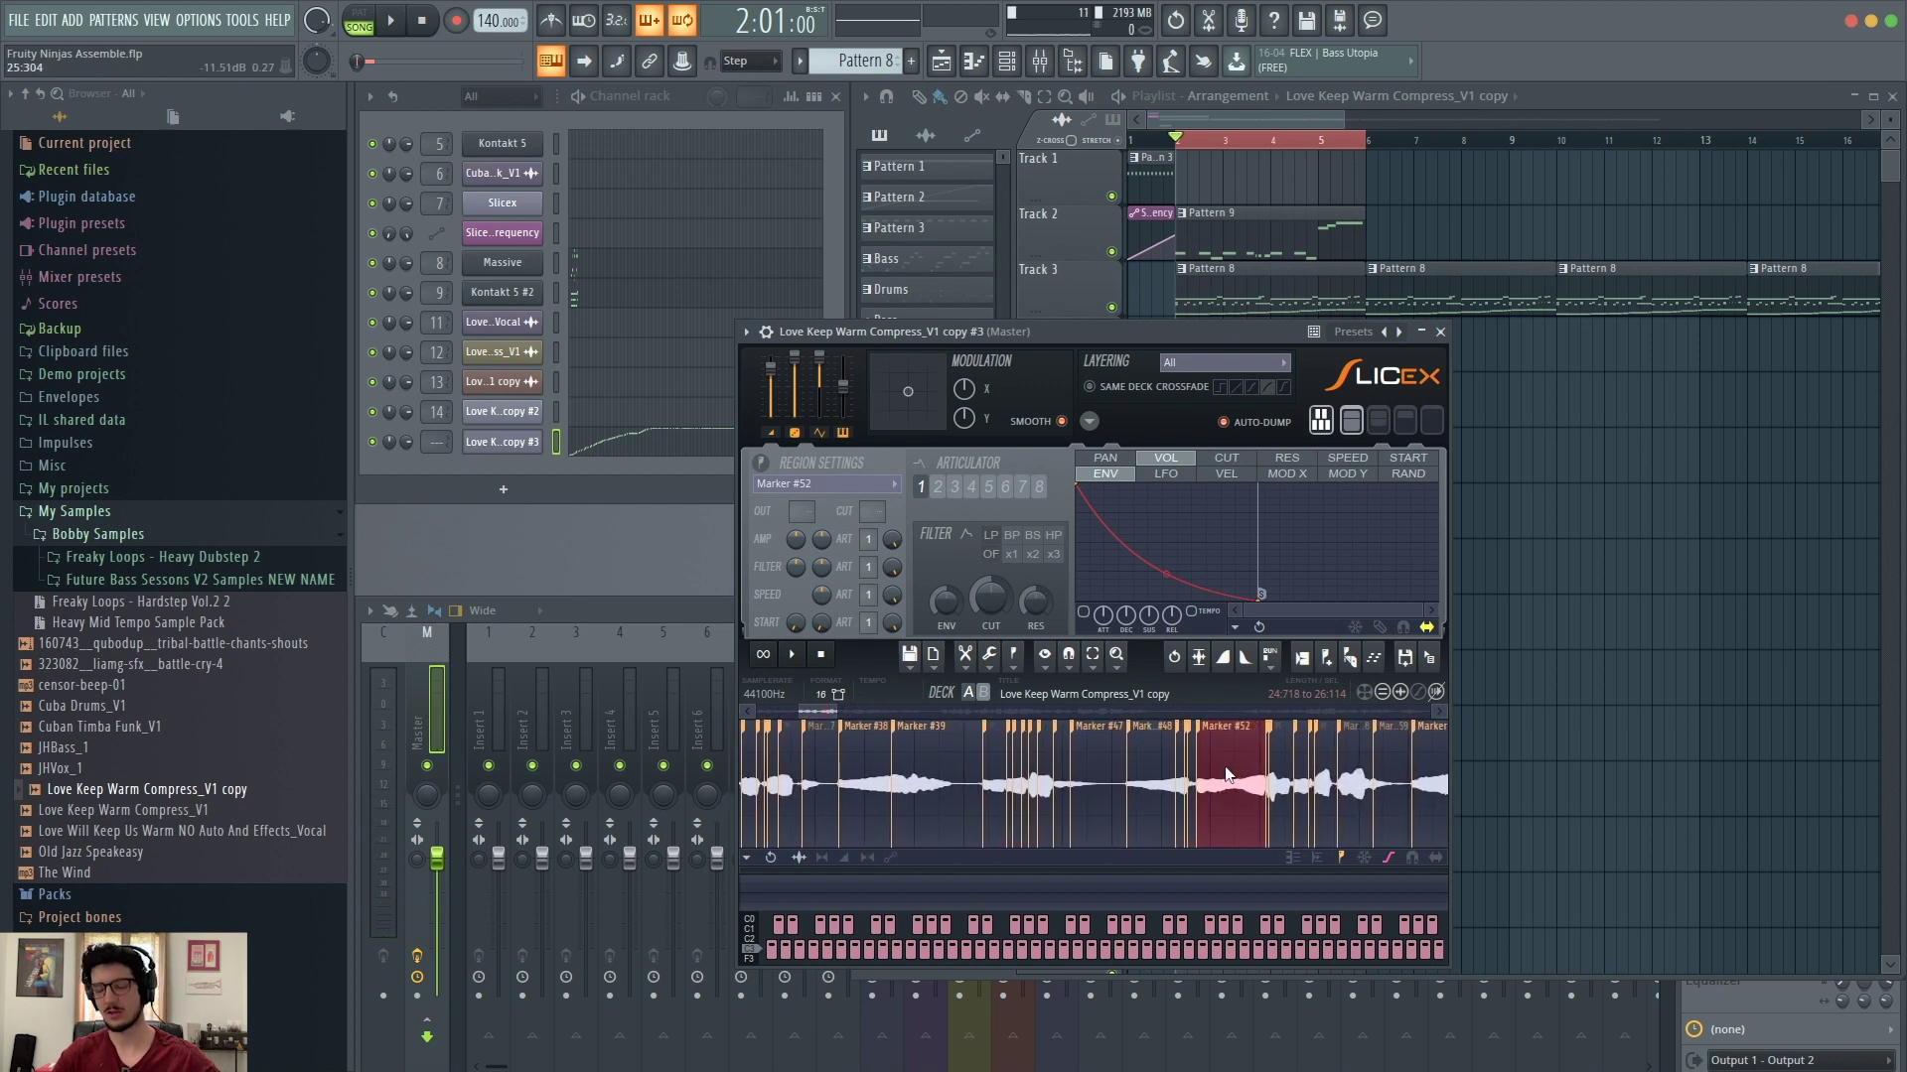
scroll(1228, 777, up, 3)
scroll(1229, 776, up, 3)
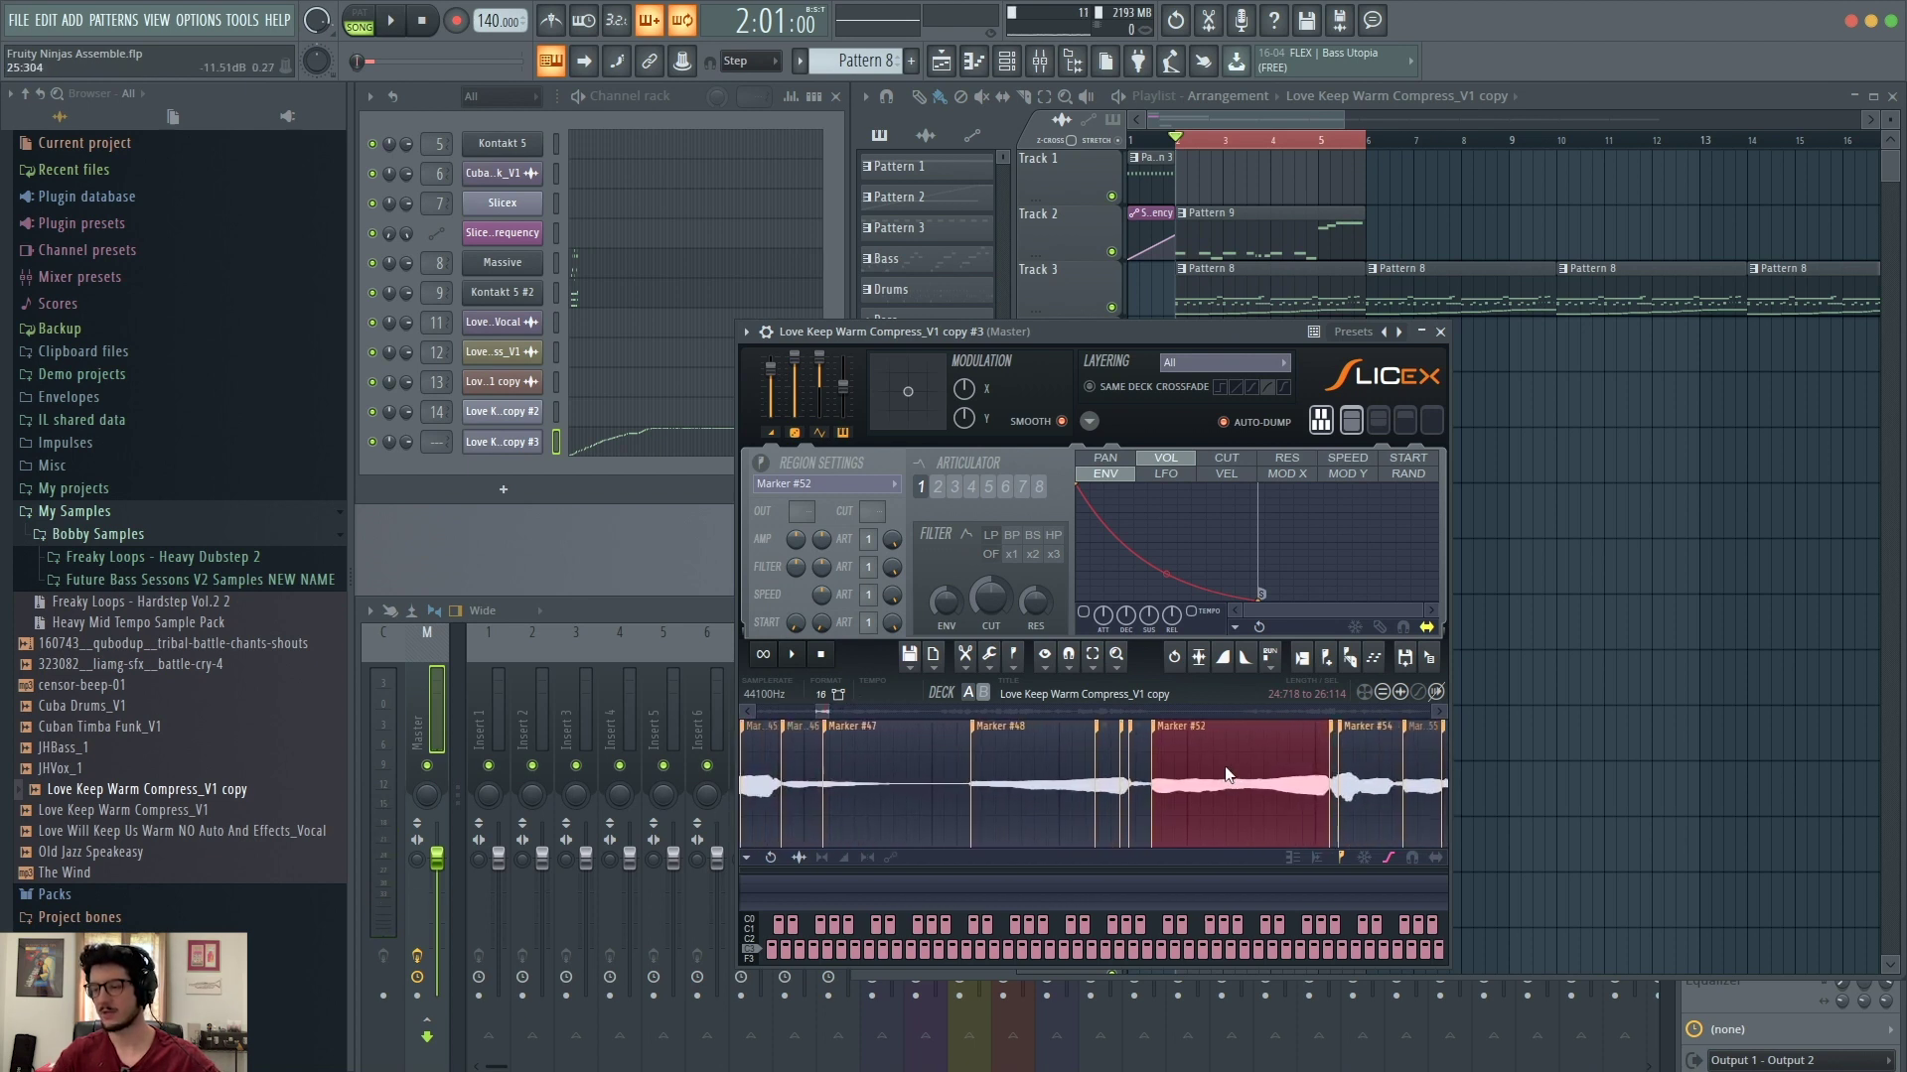
key(z)
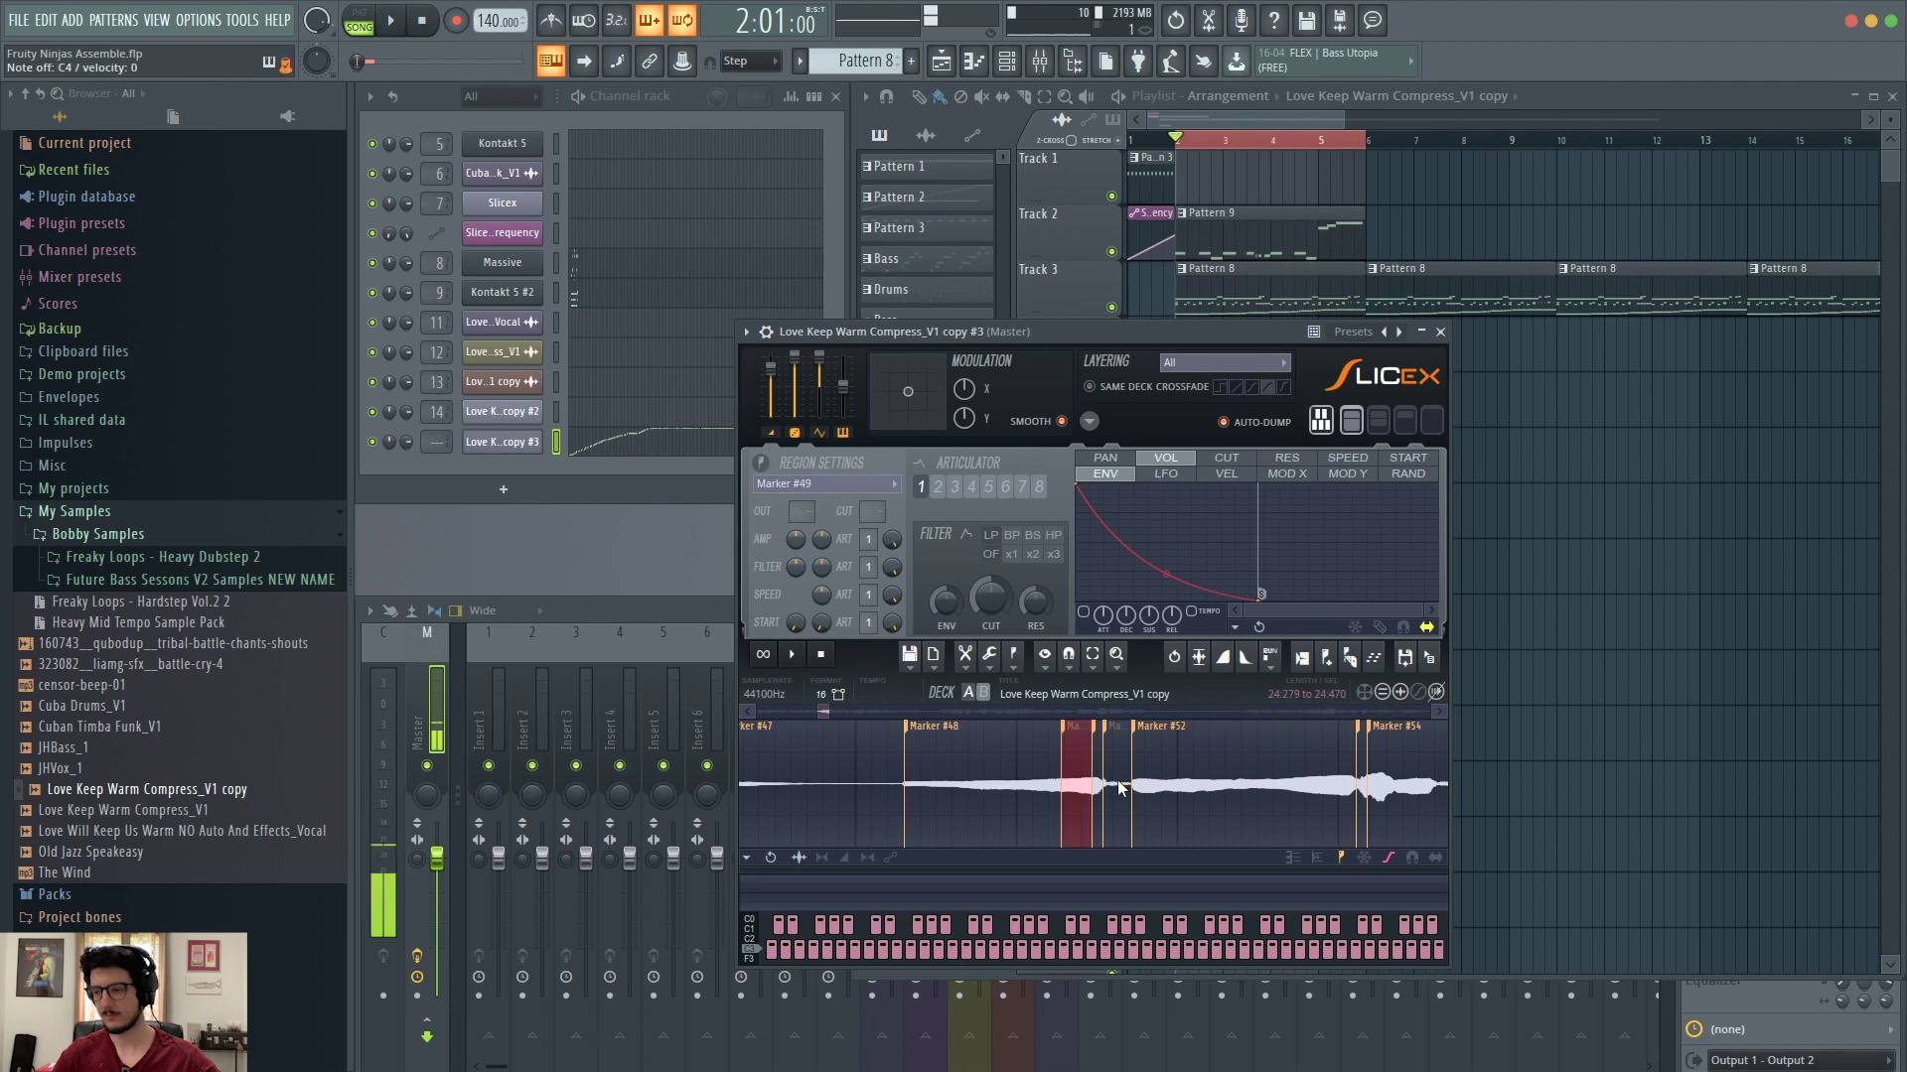
key(z)
key(s)
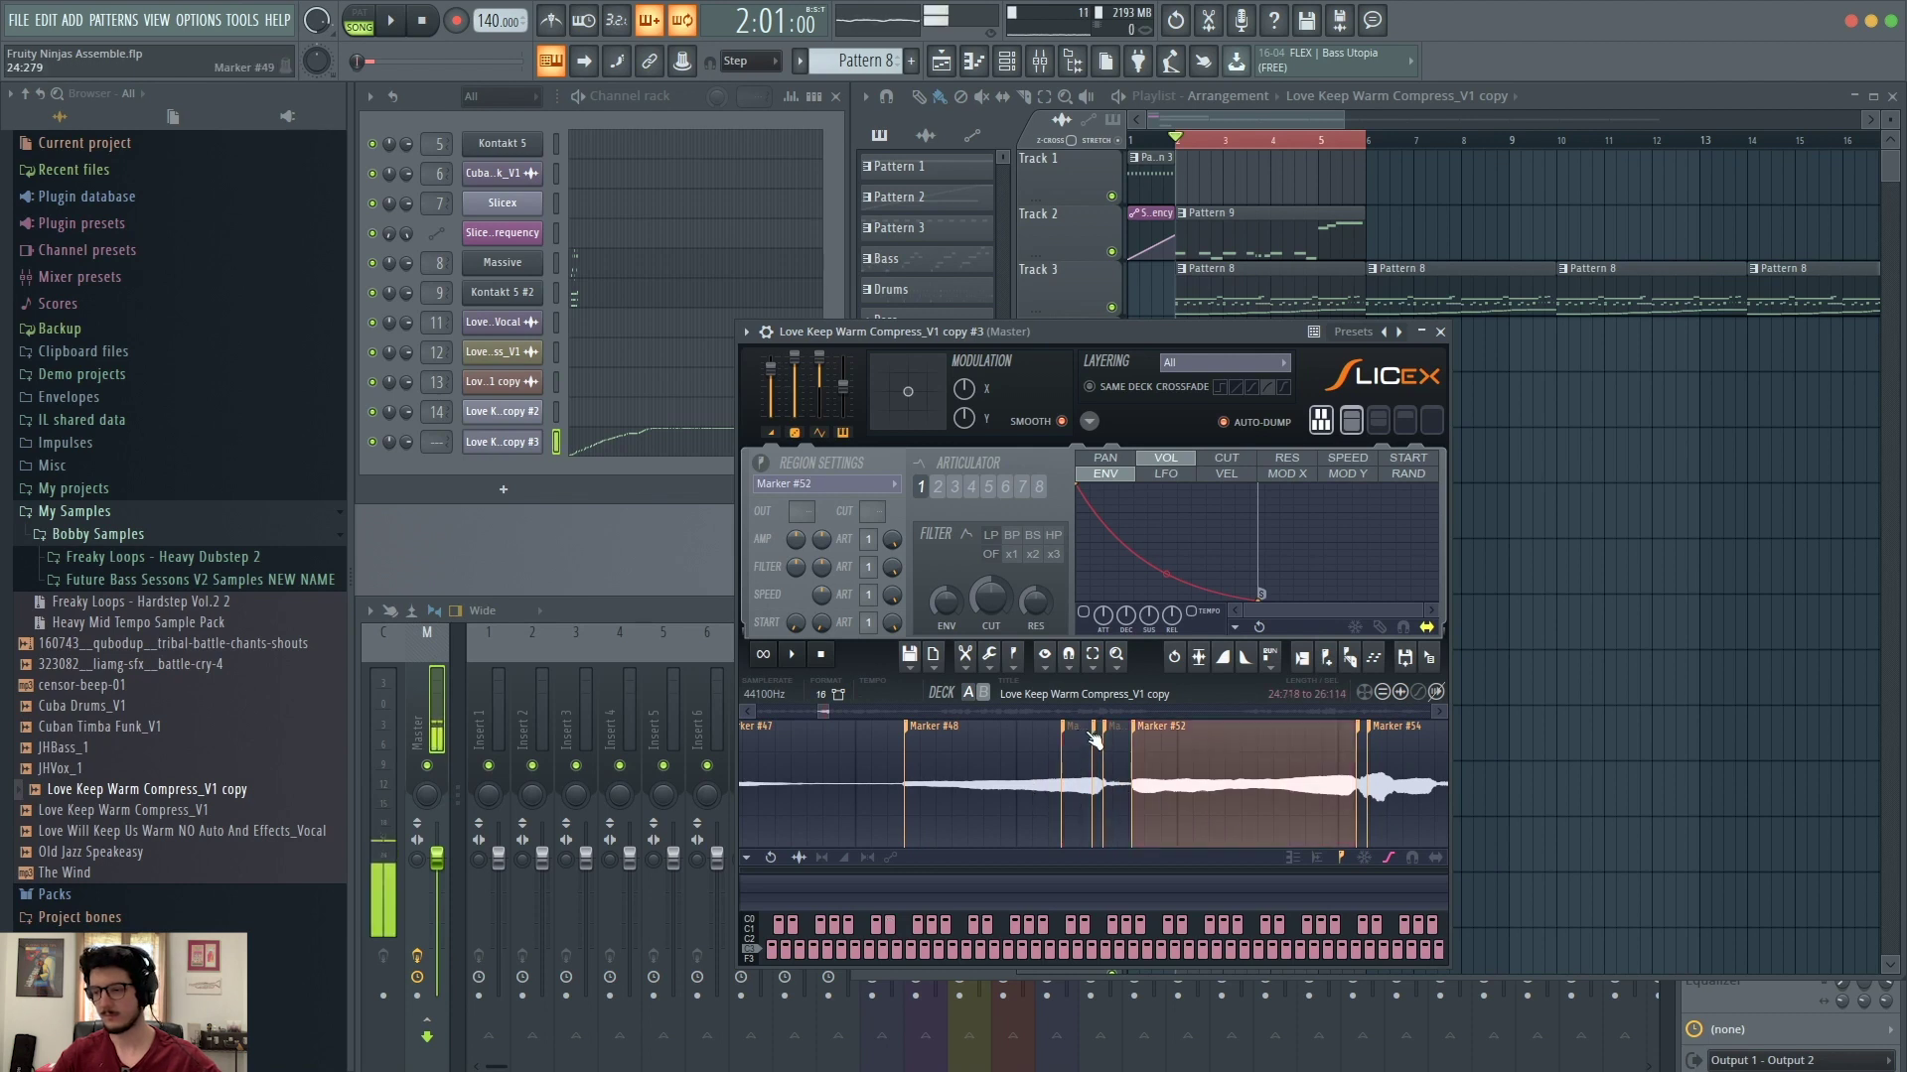
Step: Try to merge short slices by deleting a marker beside Marker #49, and undo the deletion
click(1086, 740)
right_click(1092, 733)
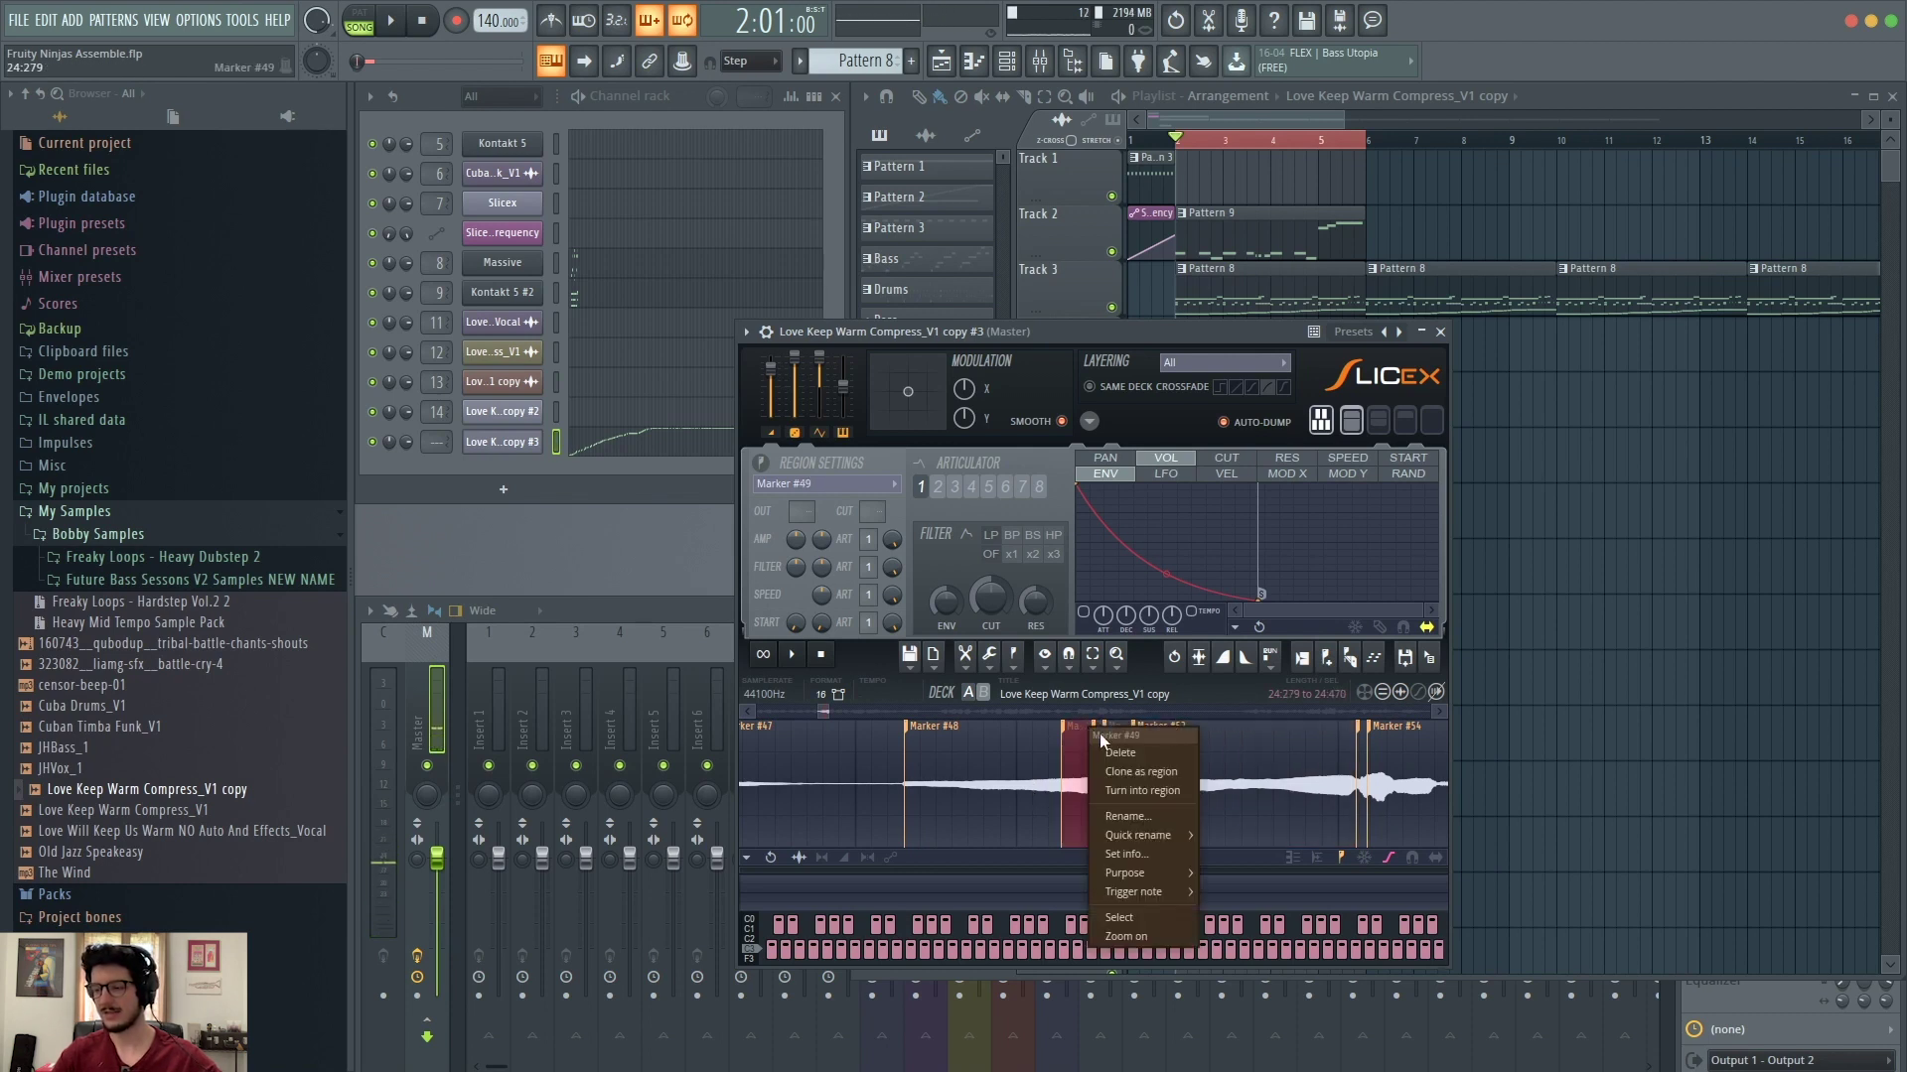
click(1111, 747)
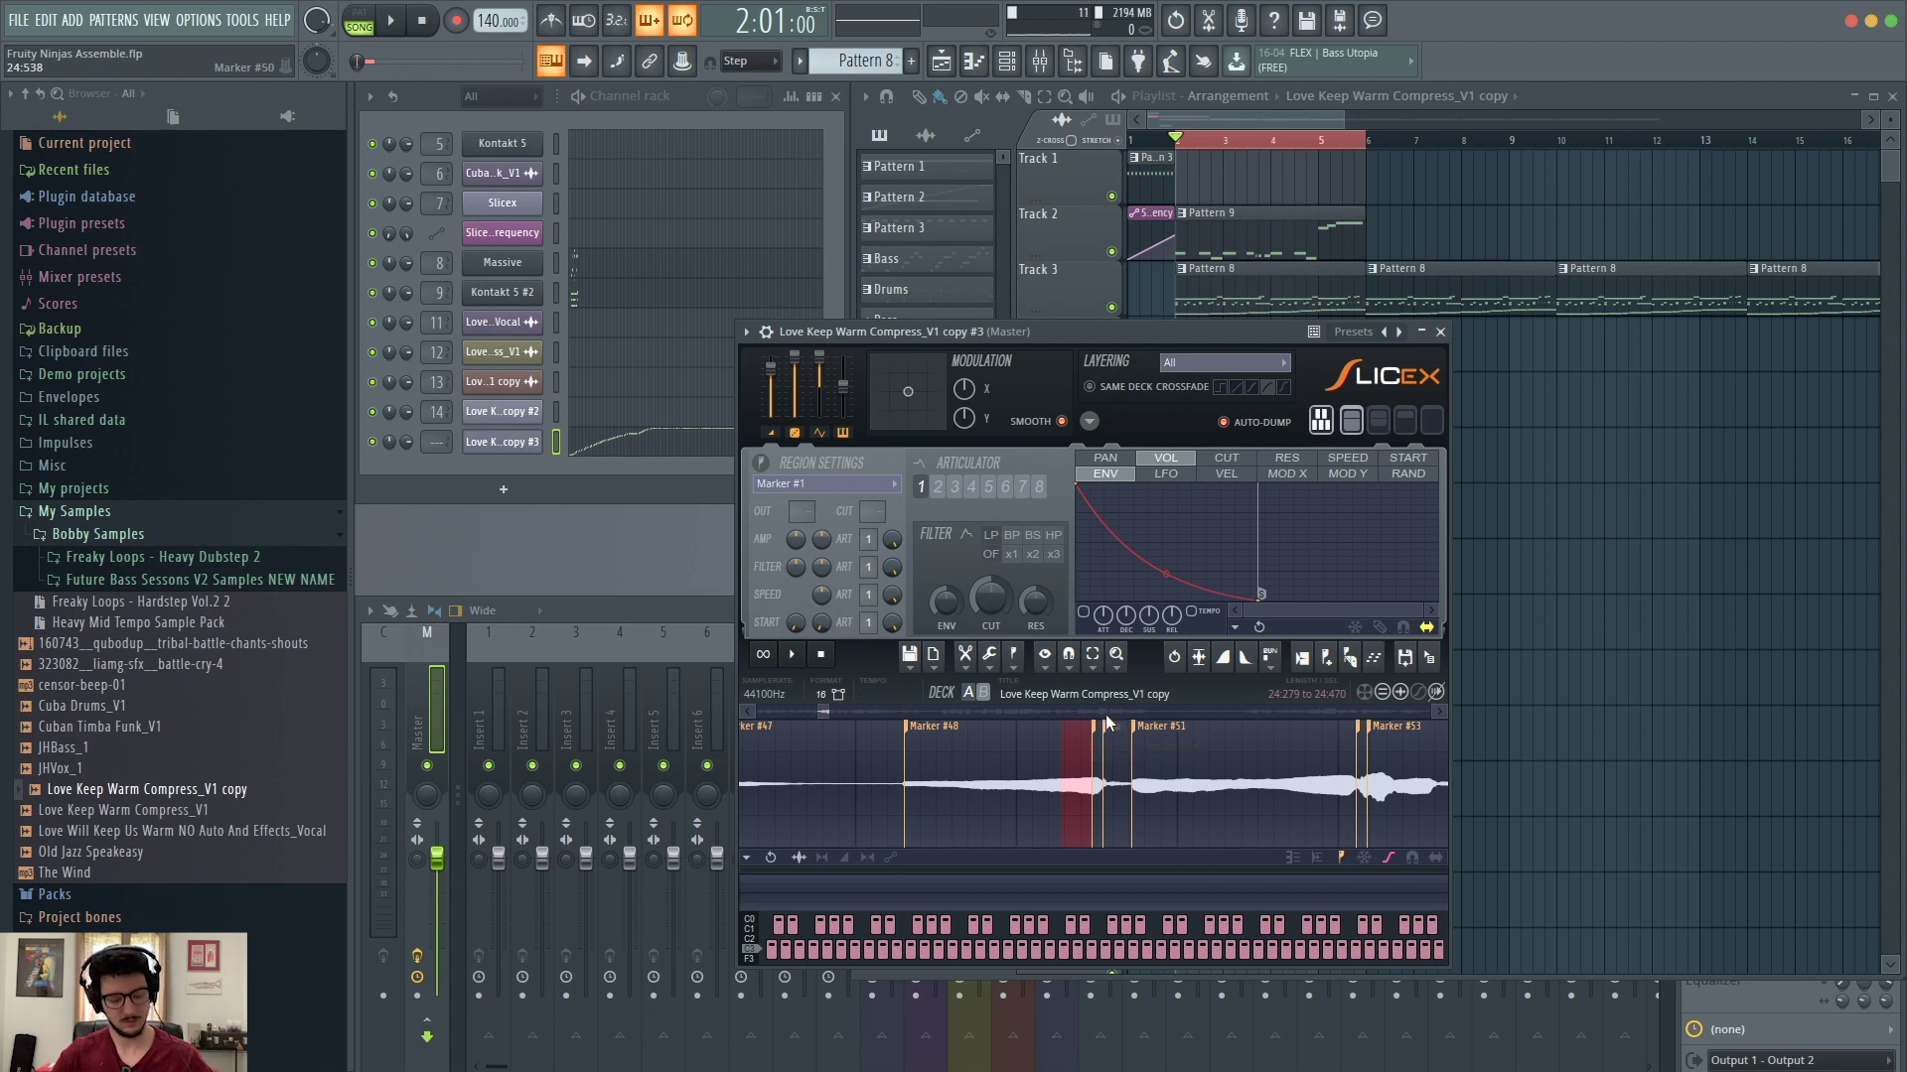
key(ctrl+z)
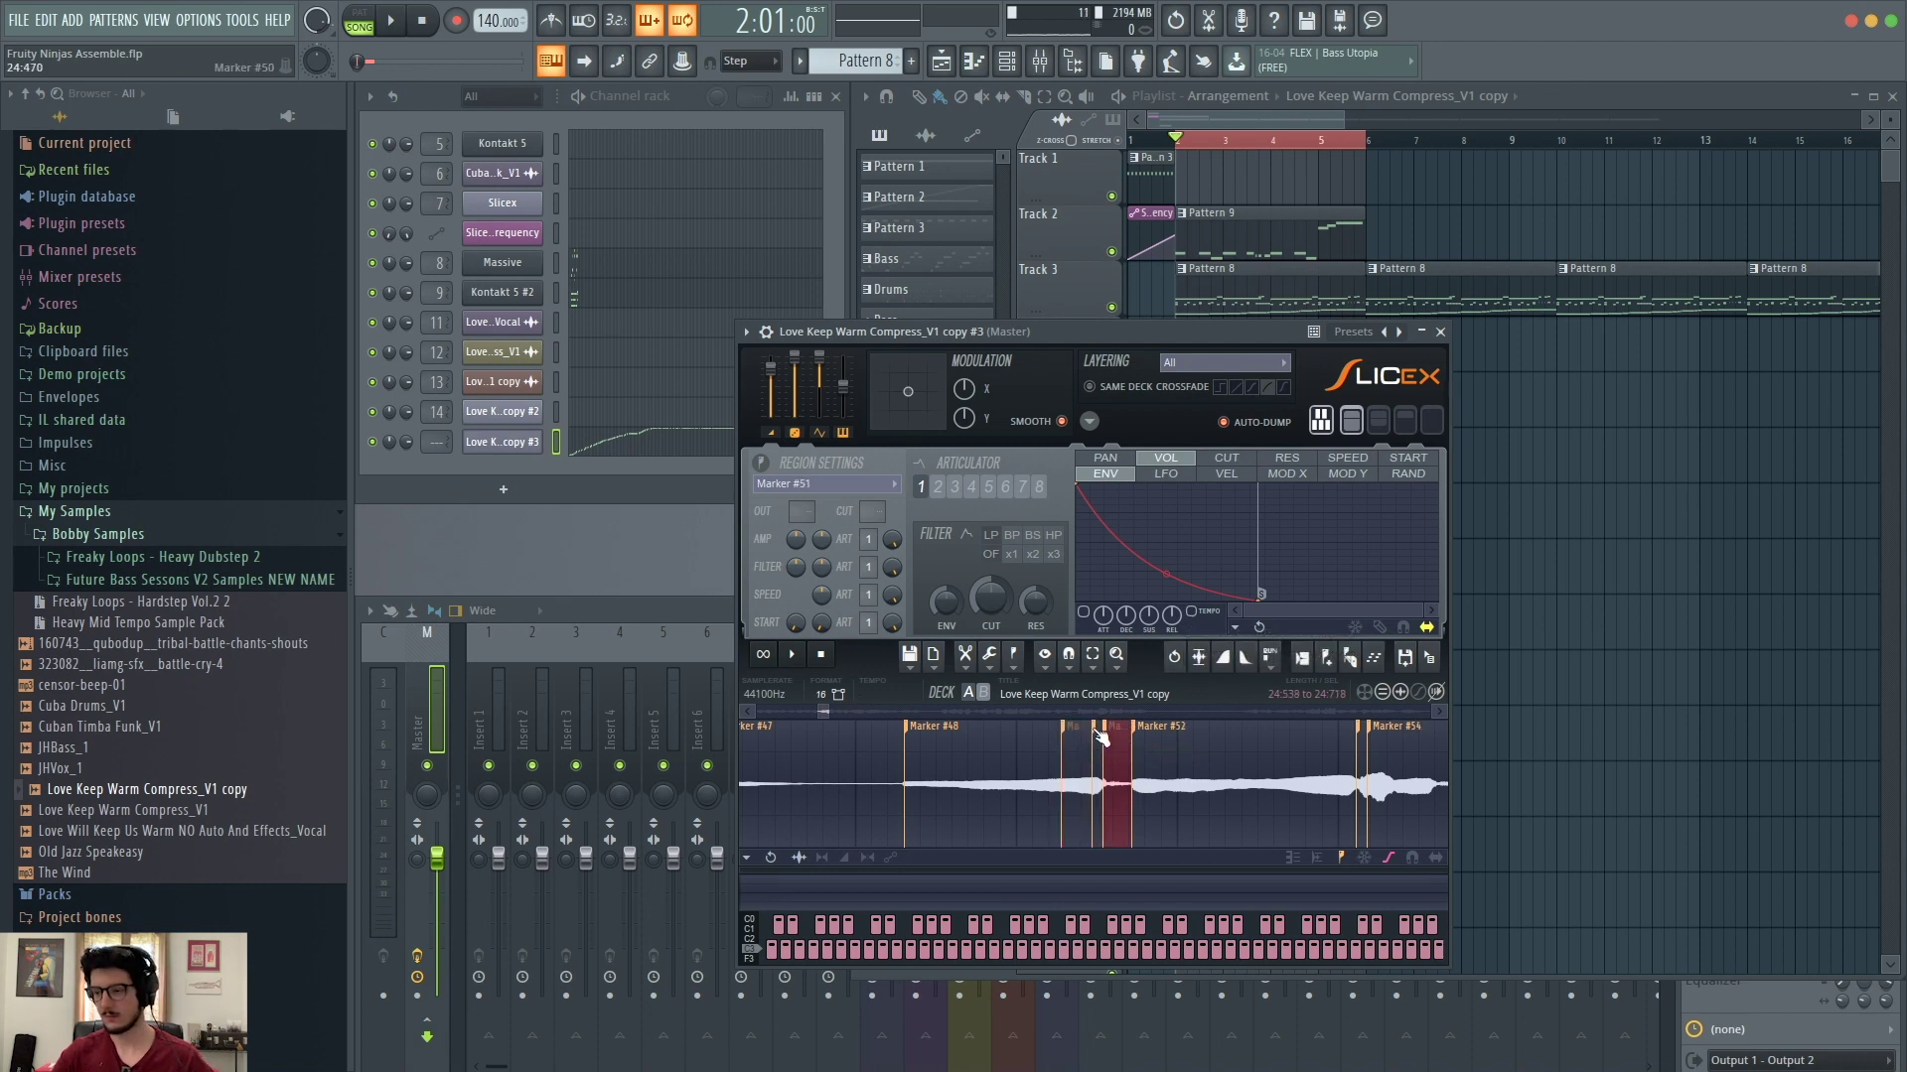
Step: Delete the two markers between Marker #49 and Marker #52 to merge the short slices into Marker #49
right_click(1092, 725)
click(1109, 750)
right_click(1100, 722)
click(1126, 743)
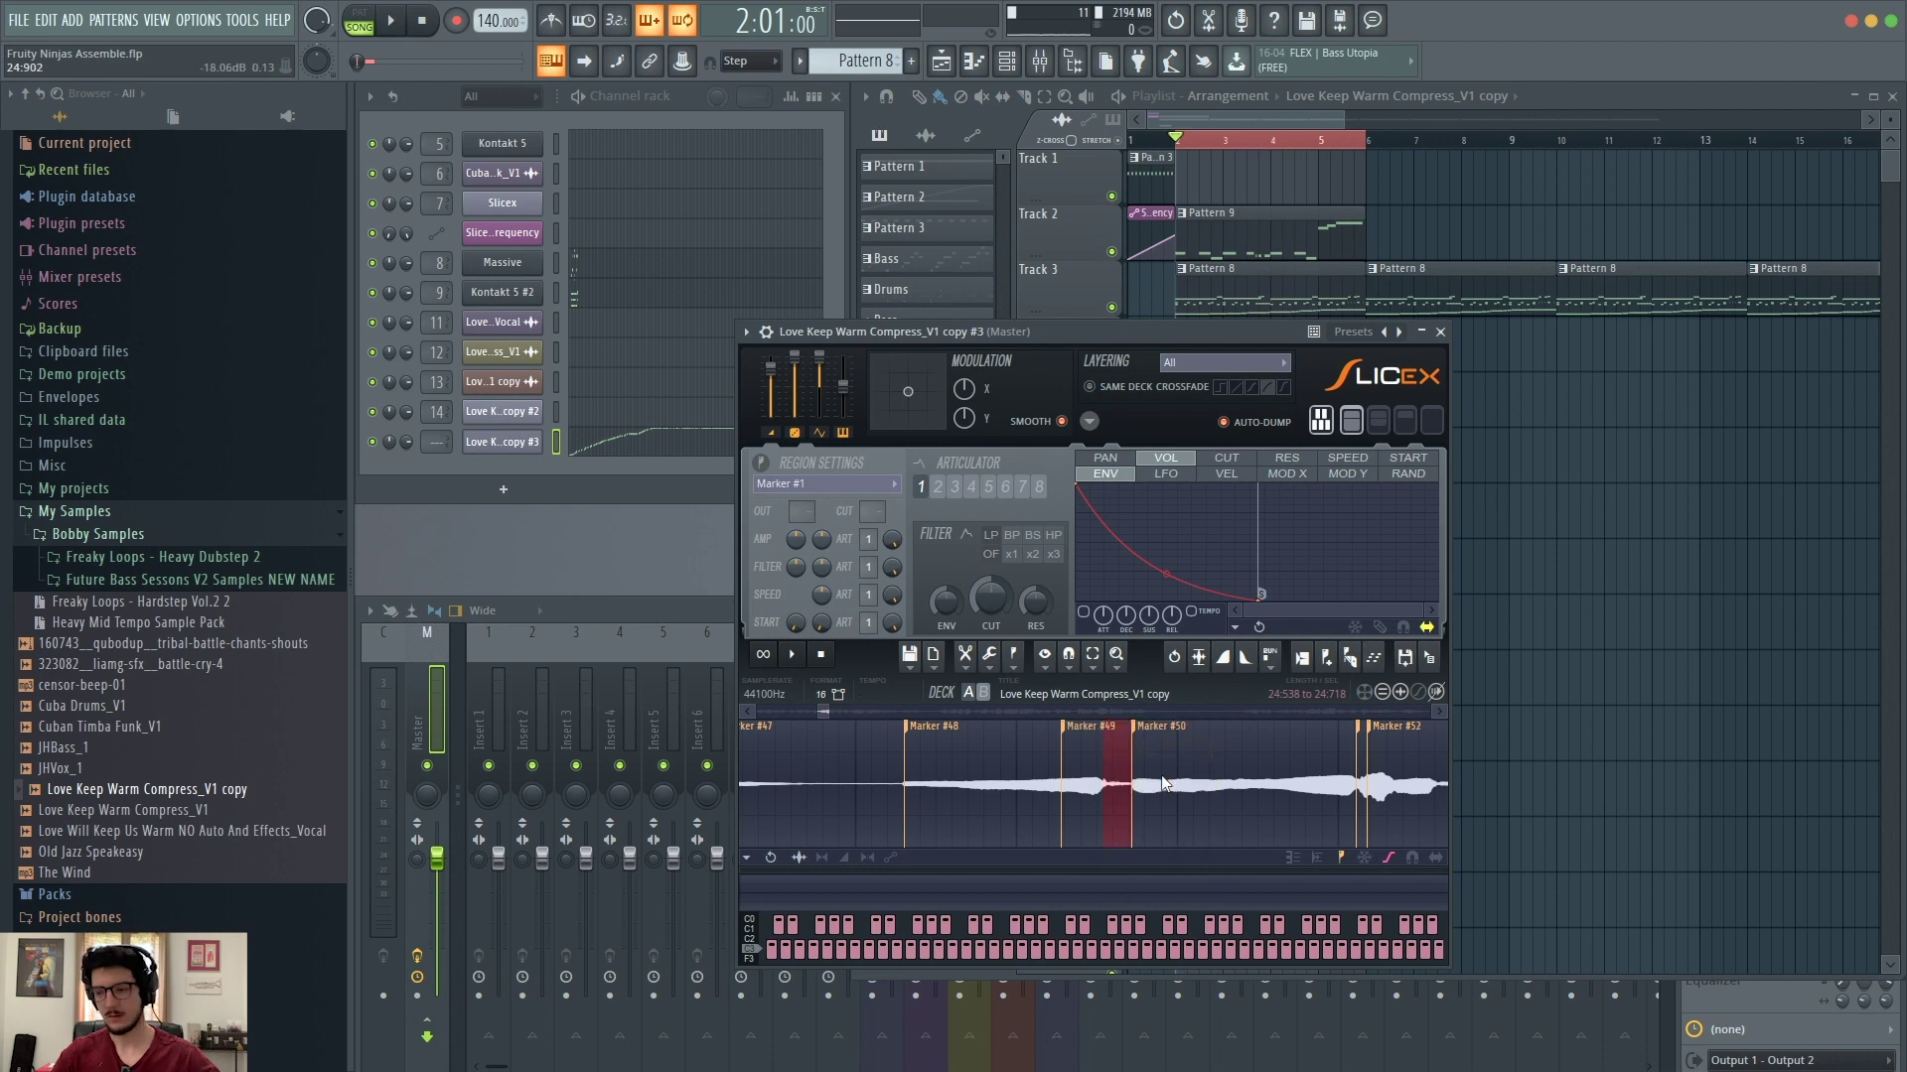
Step: Audition the merged Marker #49 slice and the slices that follow it
click(1098, 760)
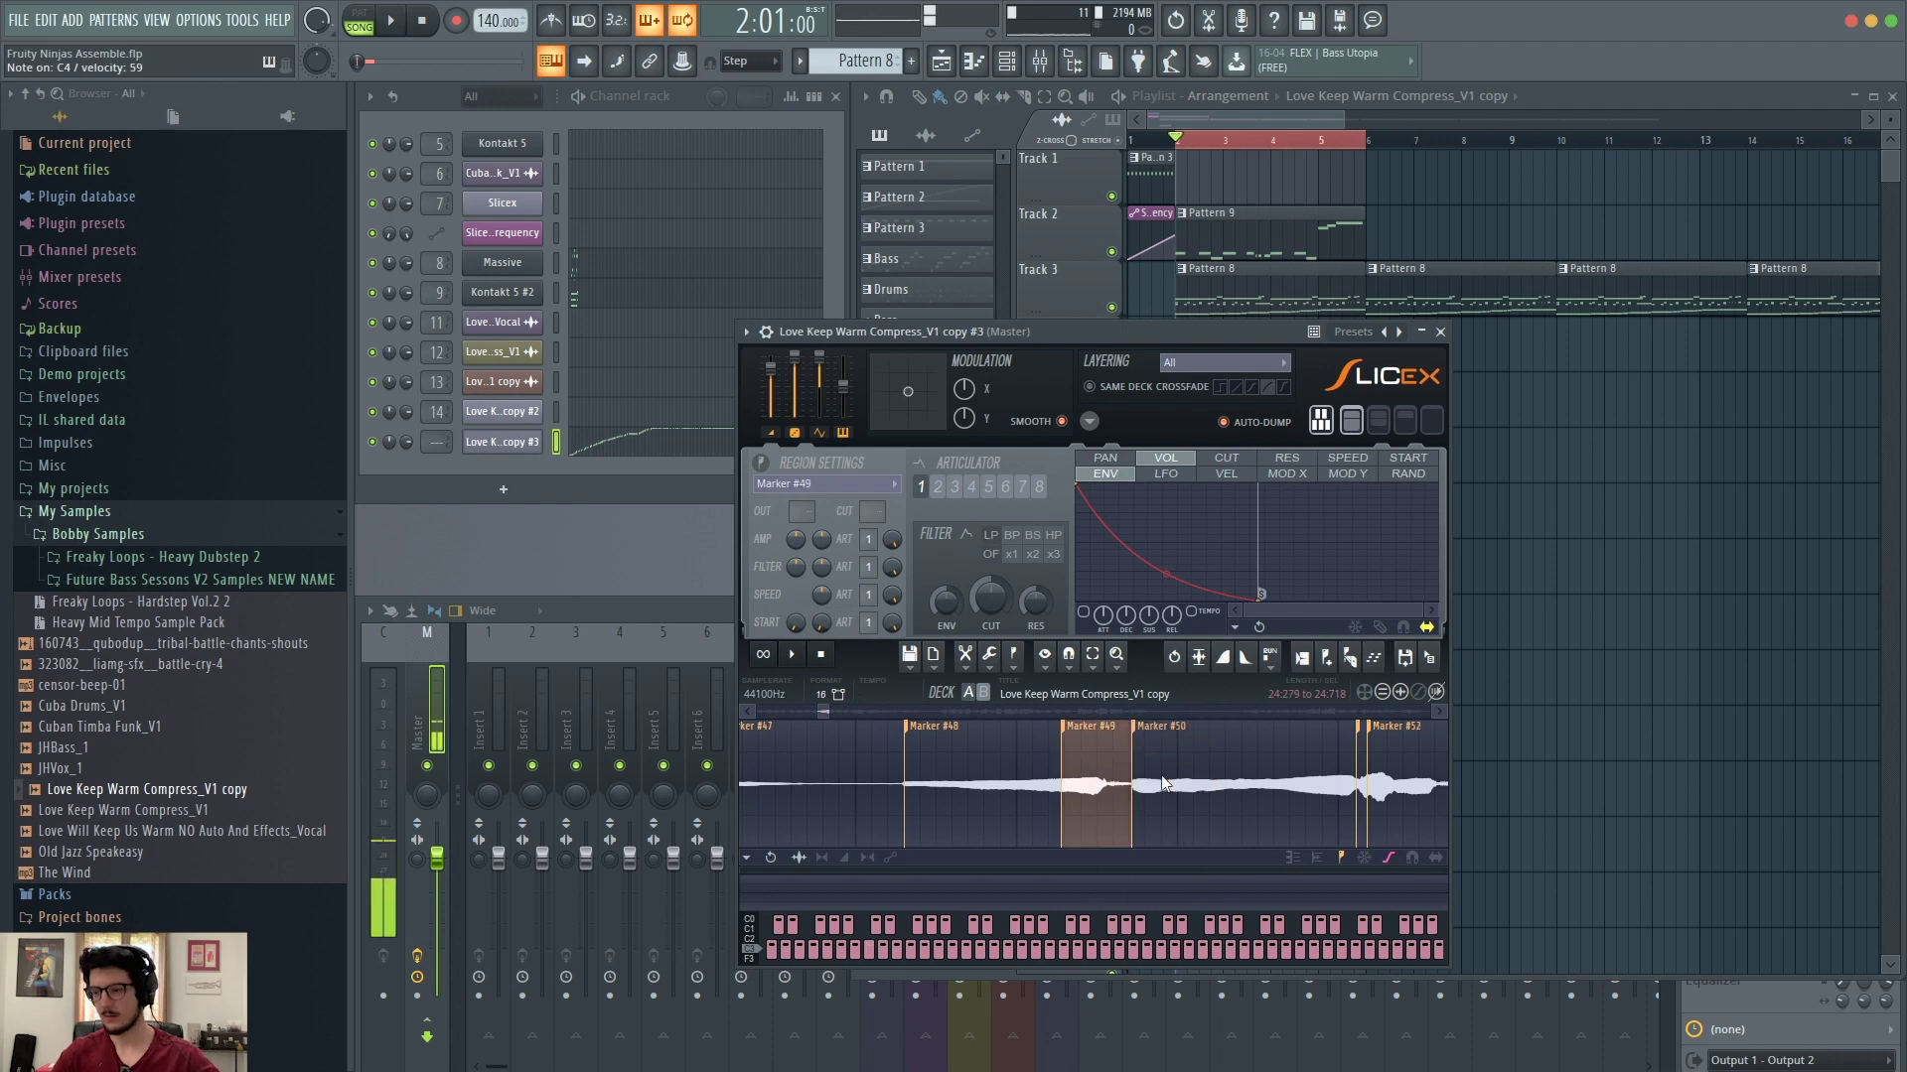
click(1086, 757)
click(1110, 767)
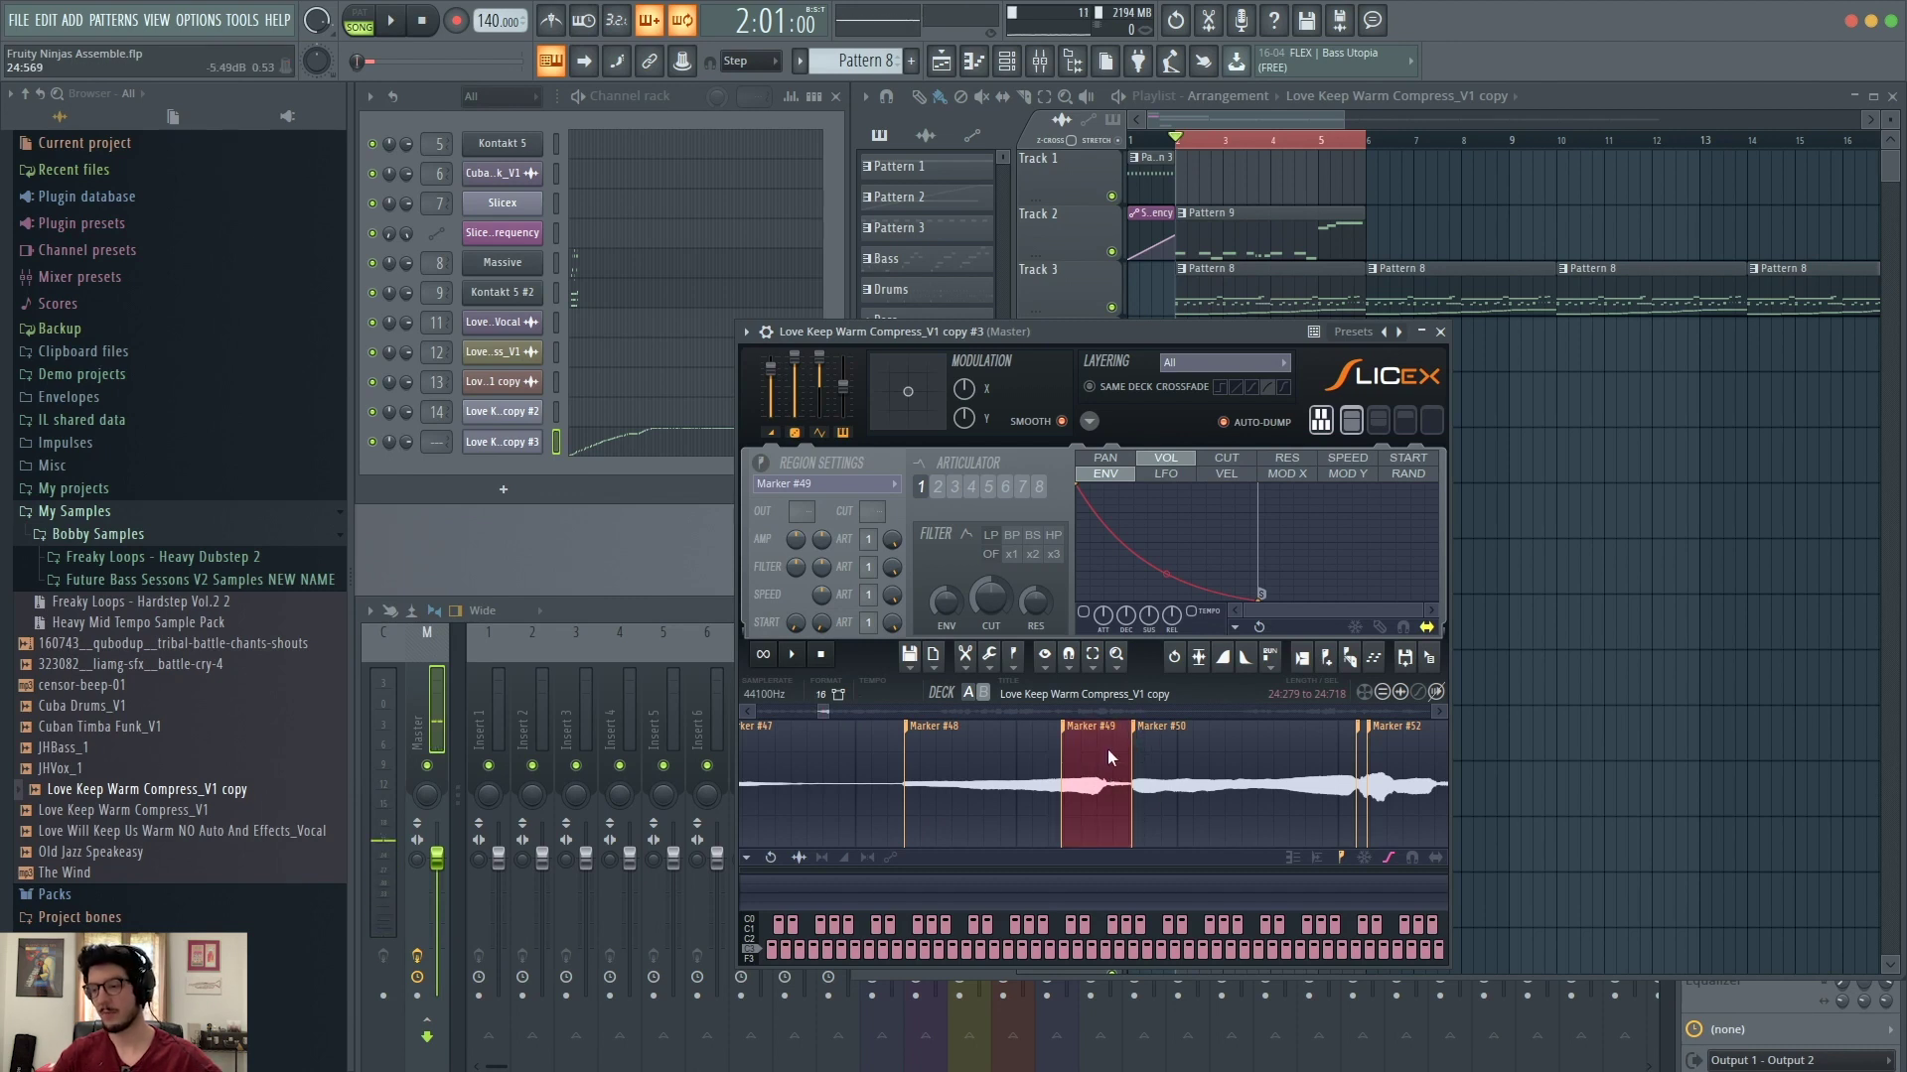
click(1195, 753)
click(1196, 752)
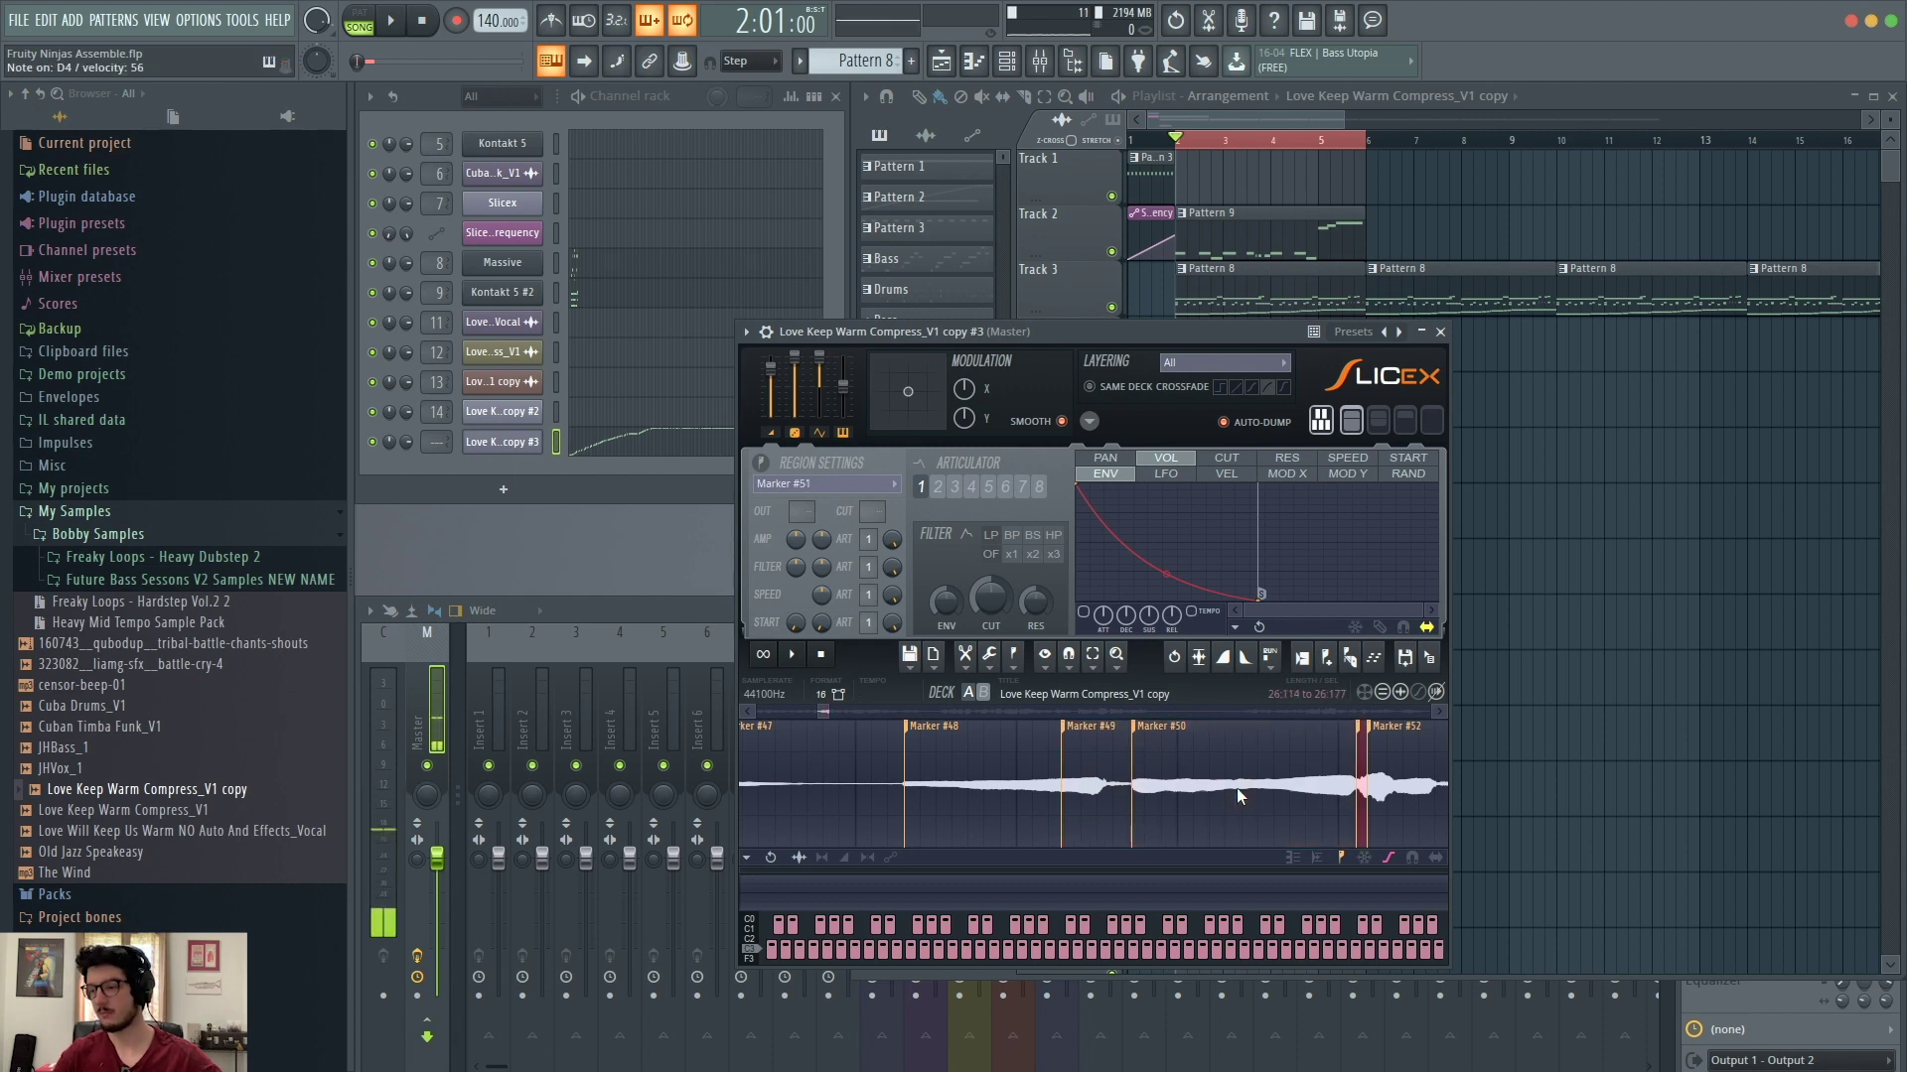
Step: Delete the Marker #52 marker to merge its slice into Marker #51, and audition the merged slice
scroll(1329, 745, down, 3)
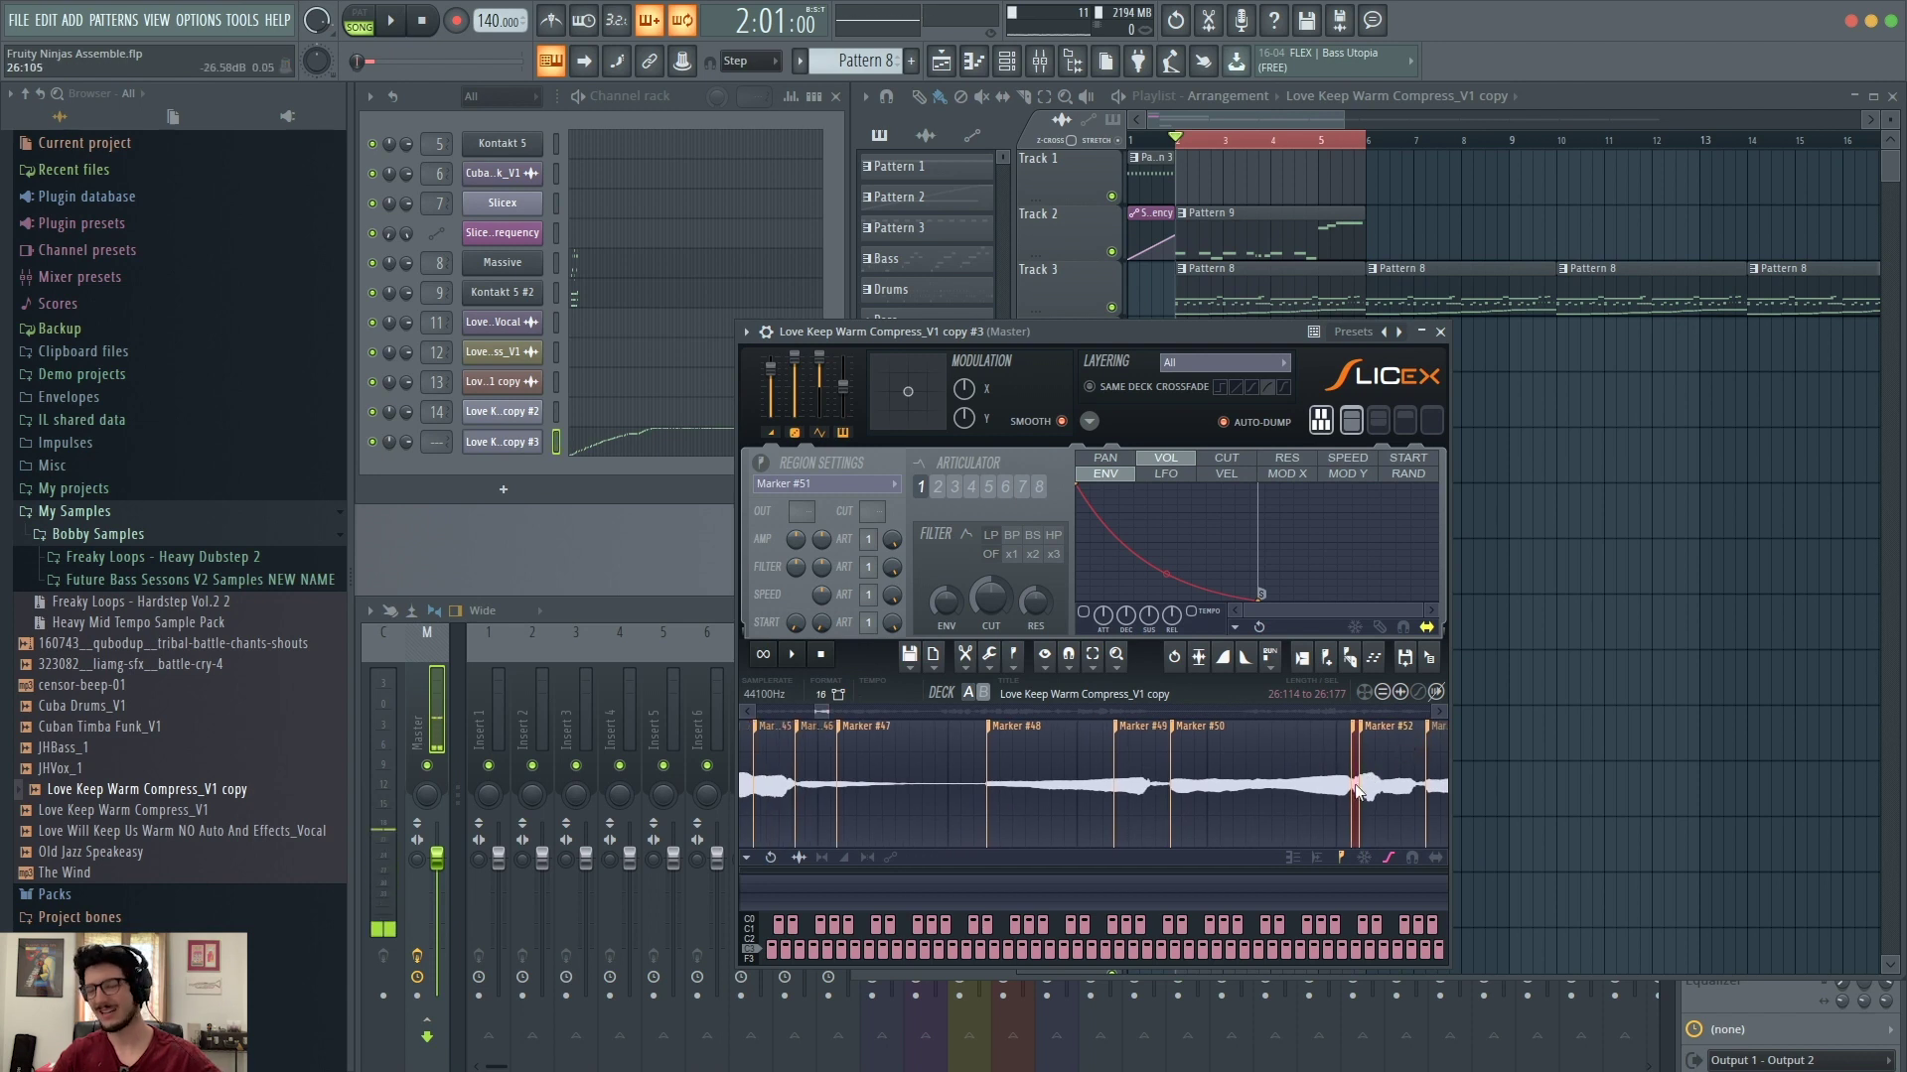
right_click(1361, 728)
click(1328, 725)
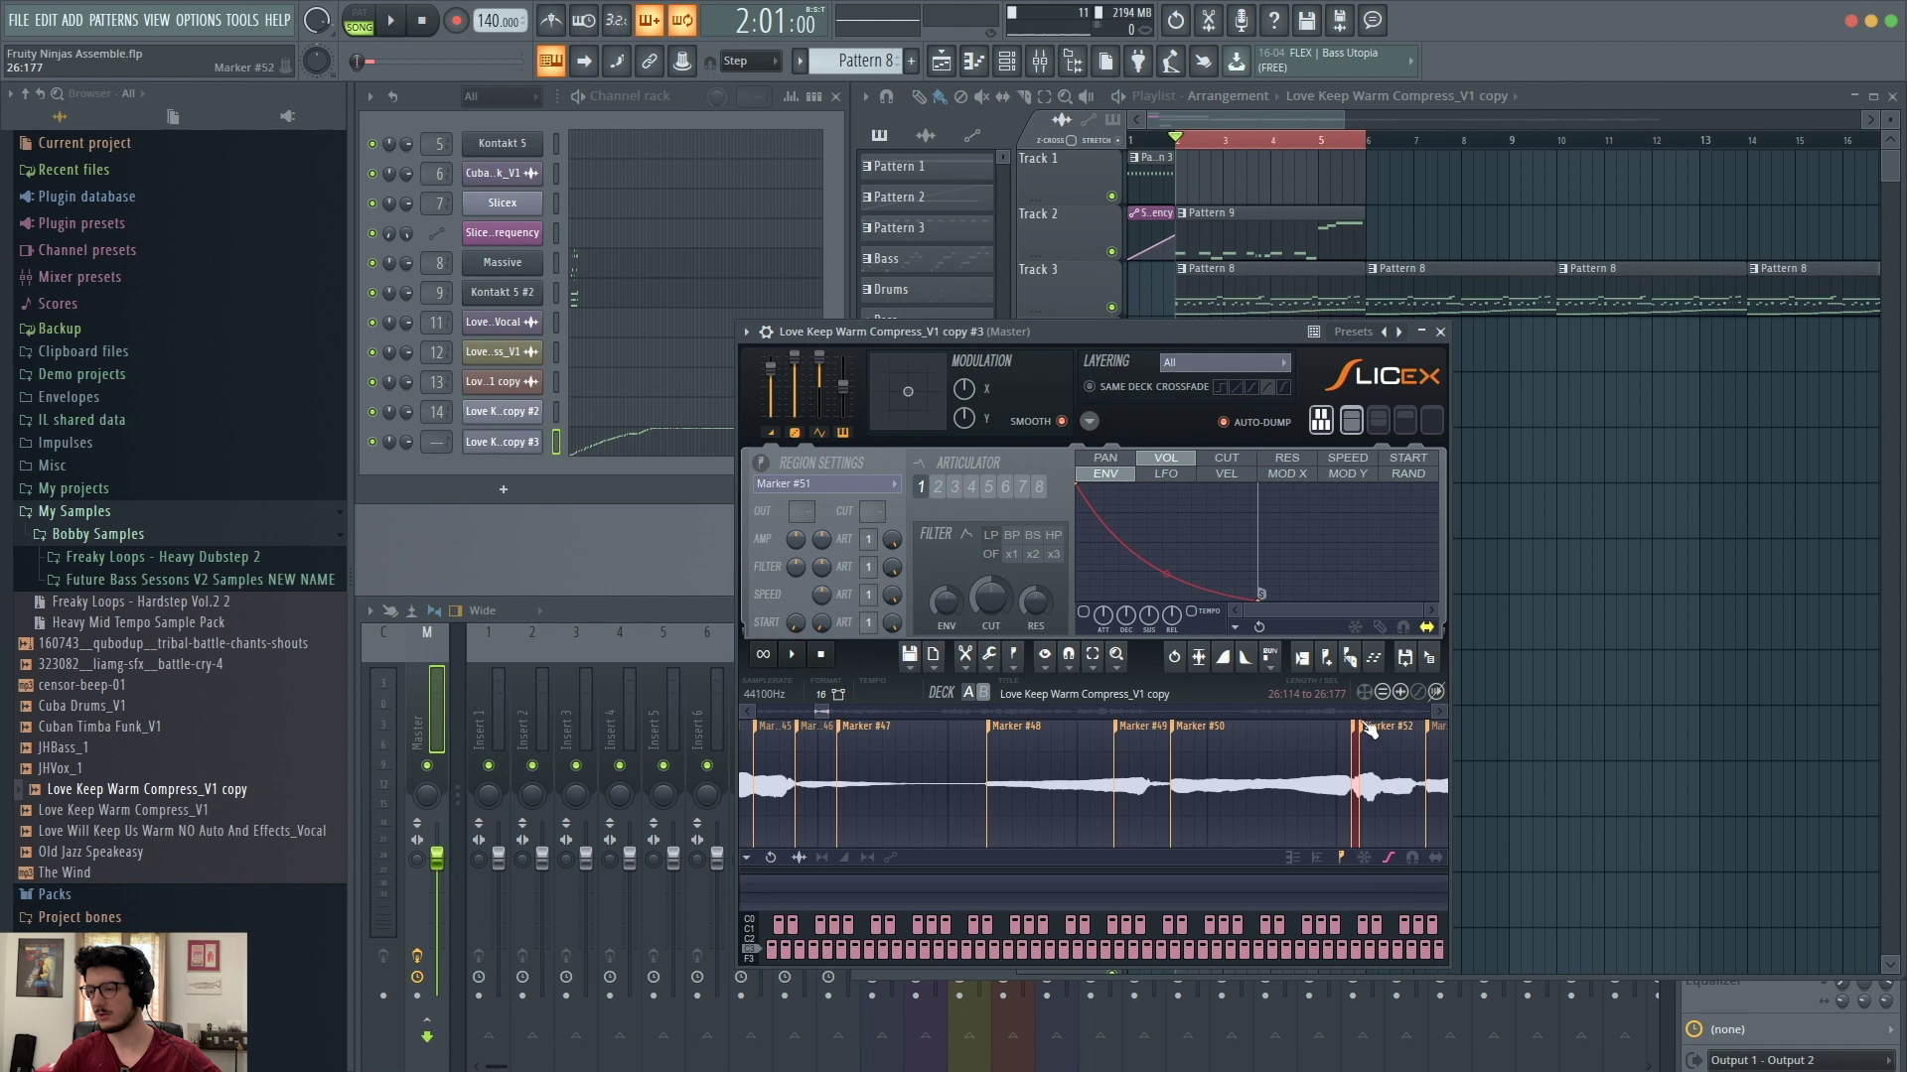
right_click(1366, 731)
click(1382, 750)
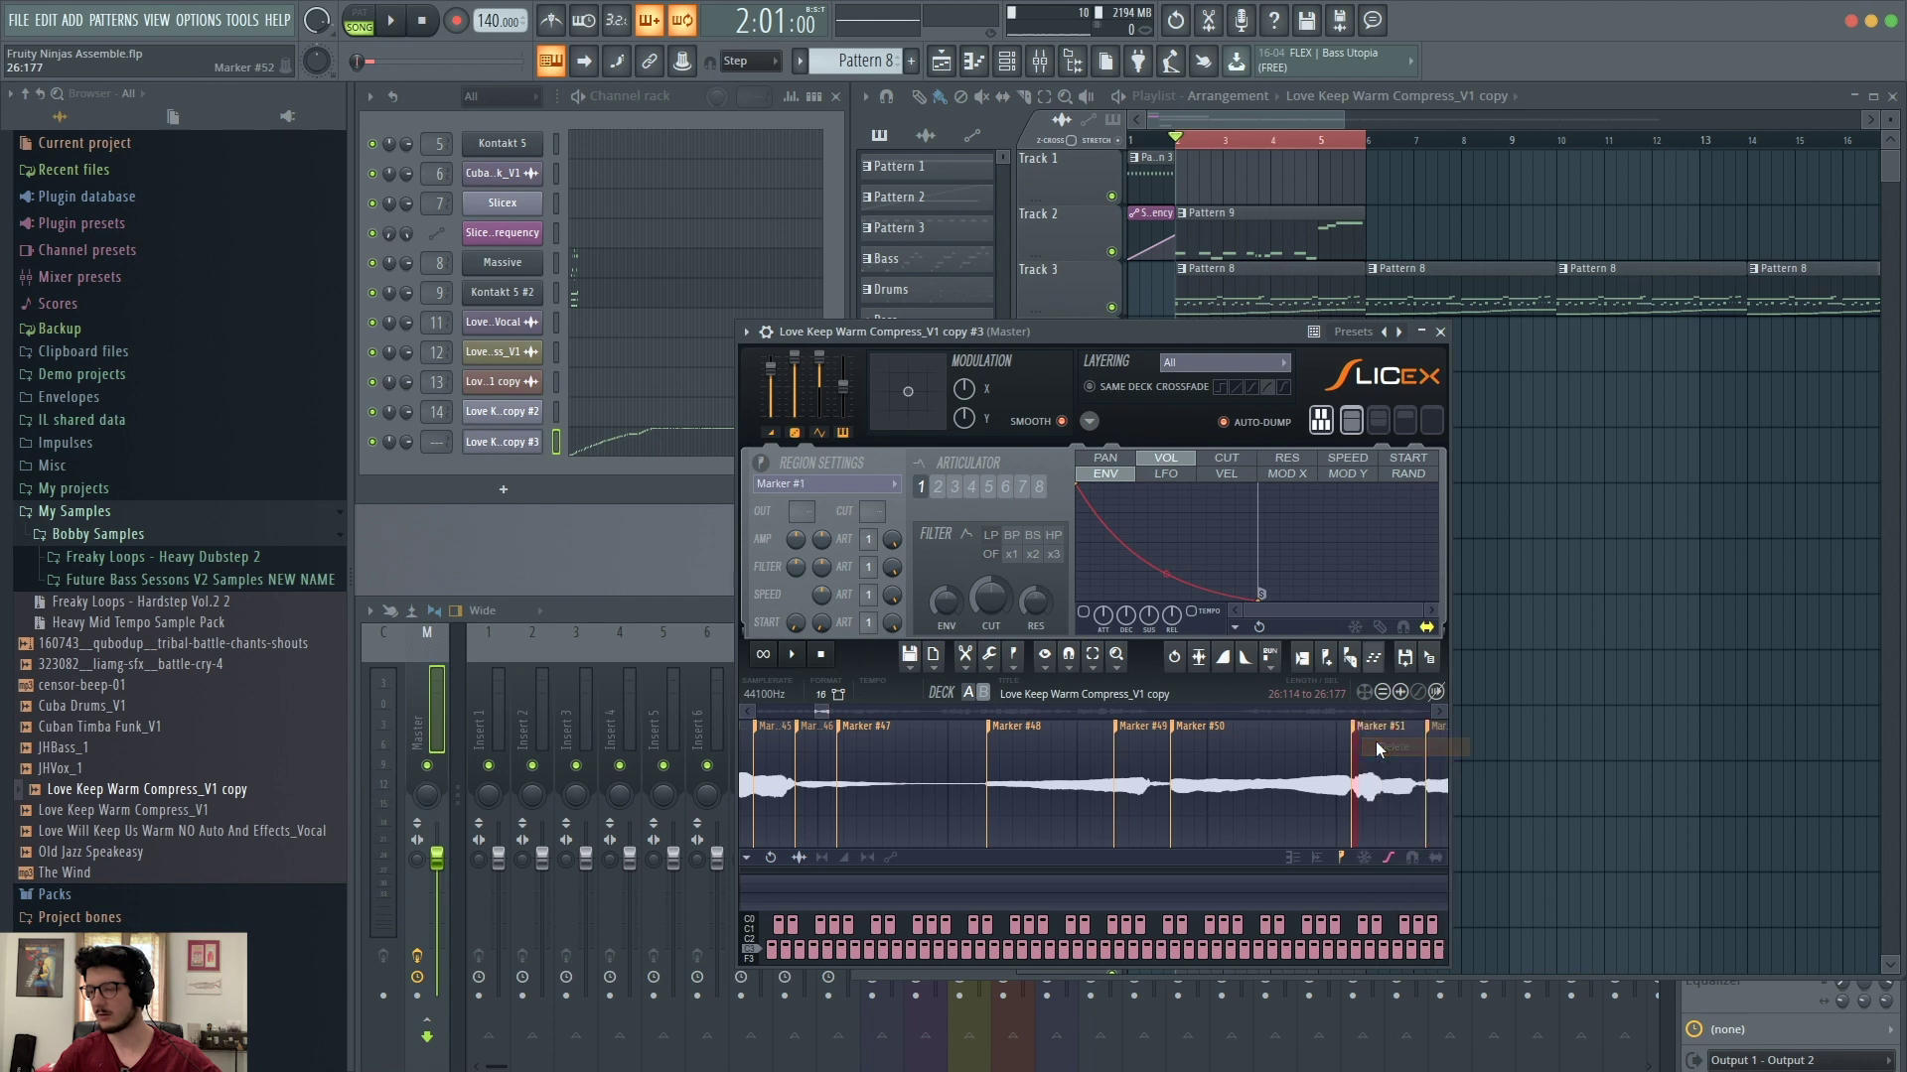
click(1408, 829)
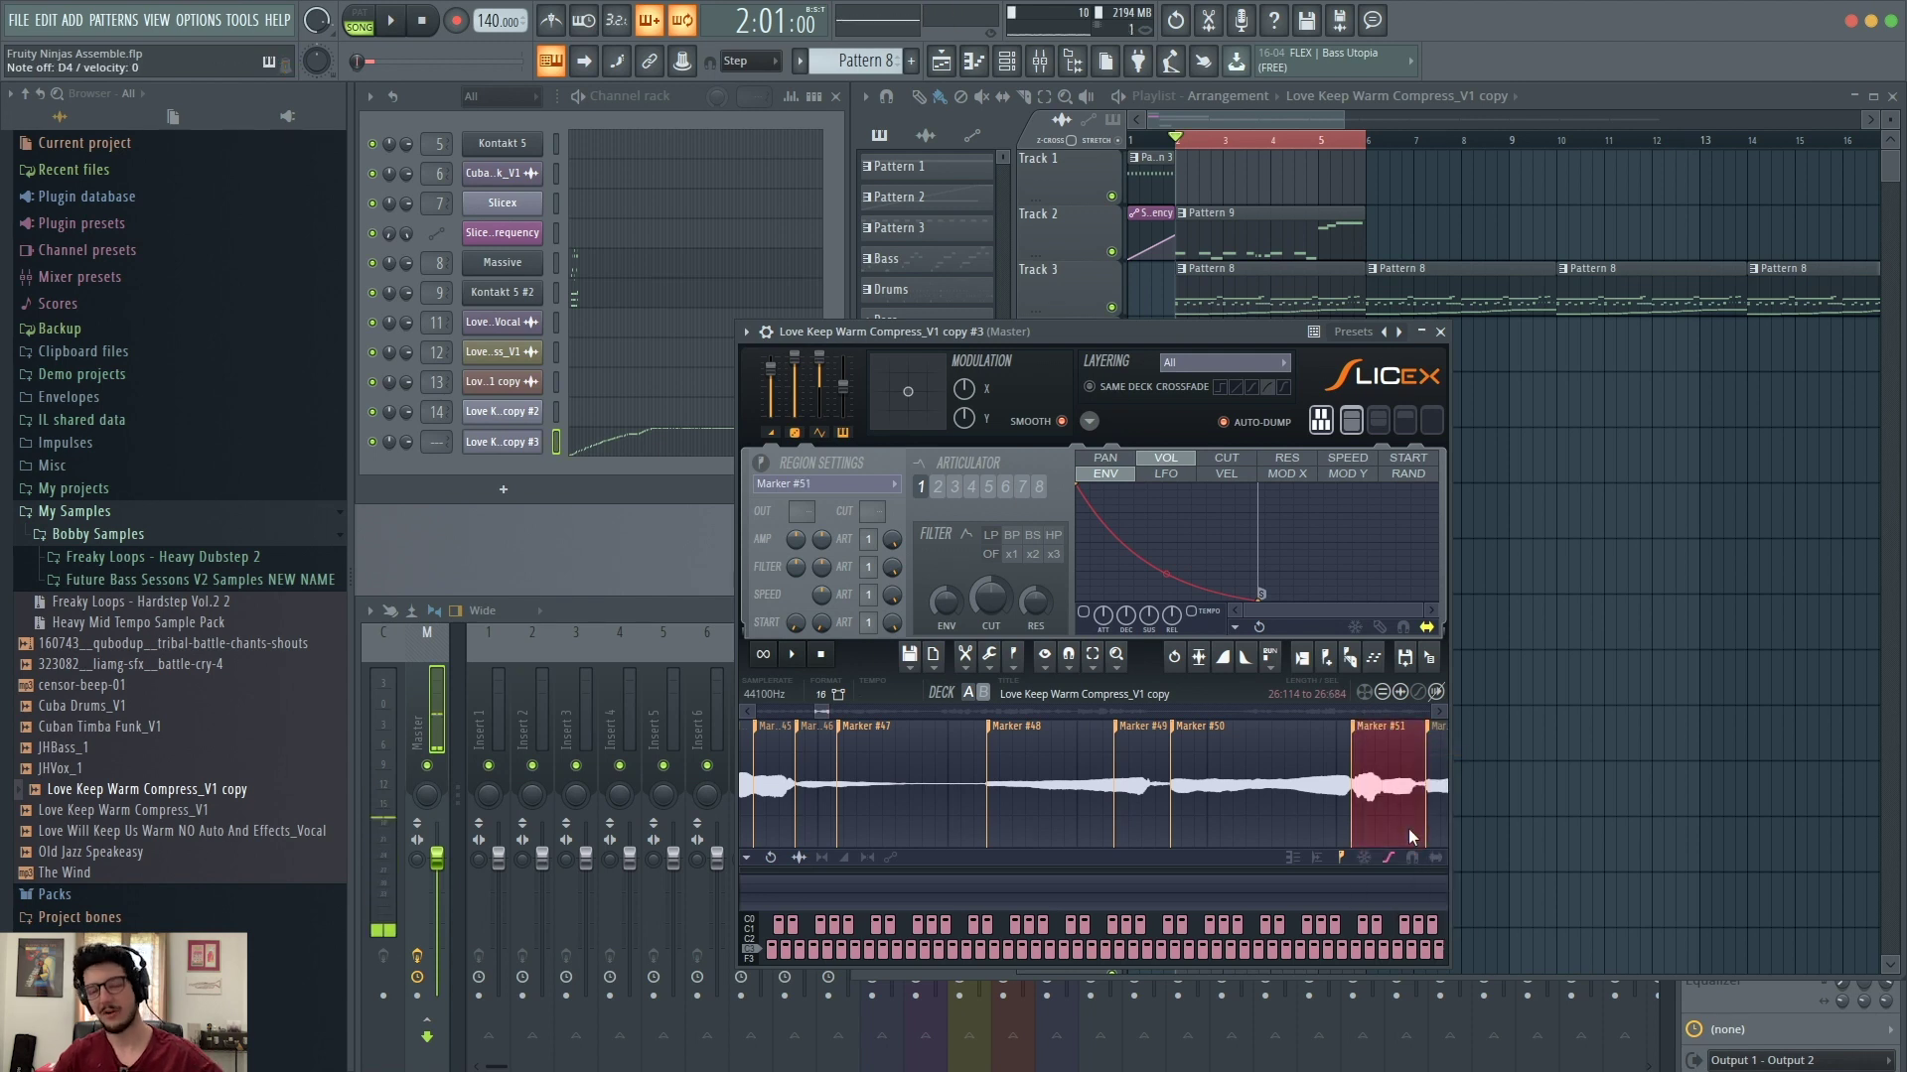
Step: Load the Cuban Timba Funk_V1 sample from Bobby Samples into deck B
scroll(1056, 779, down, 3)
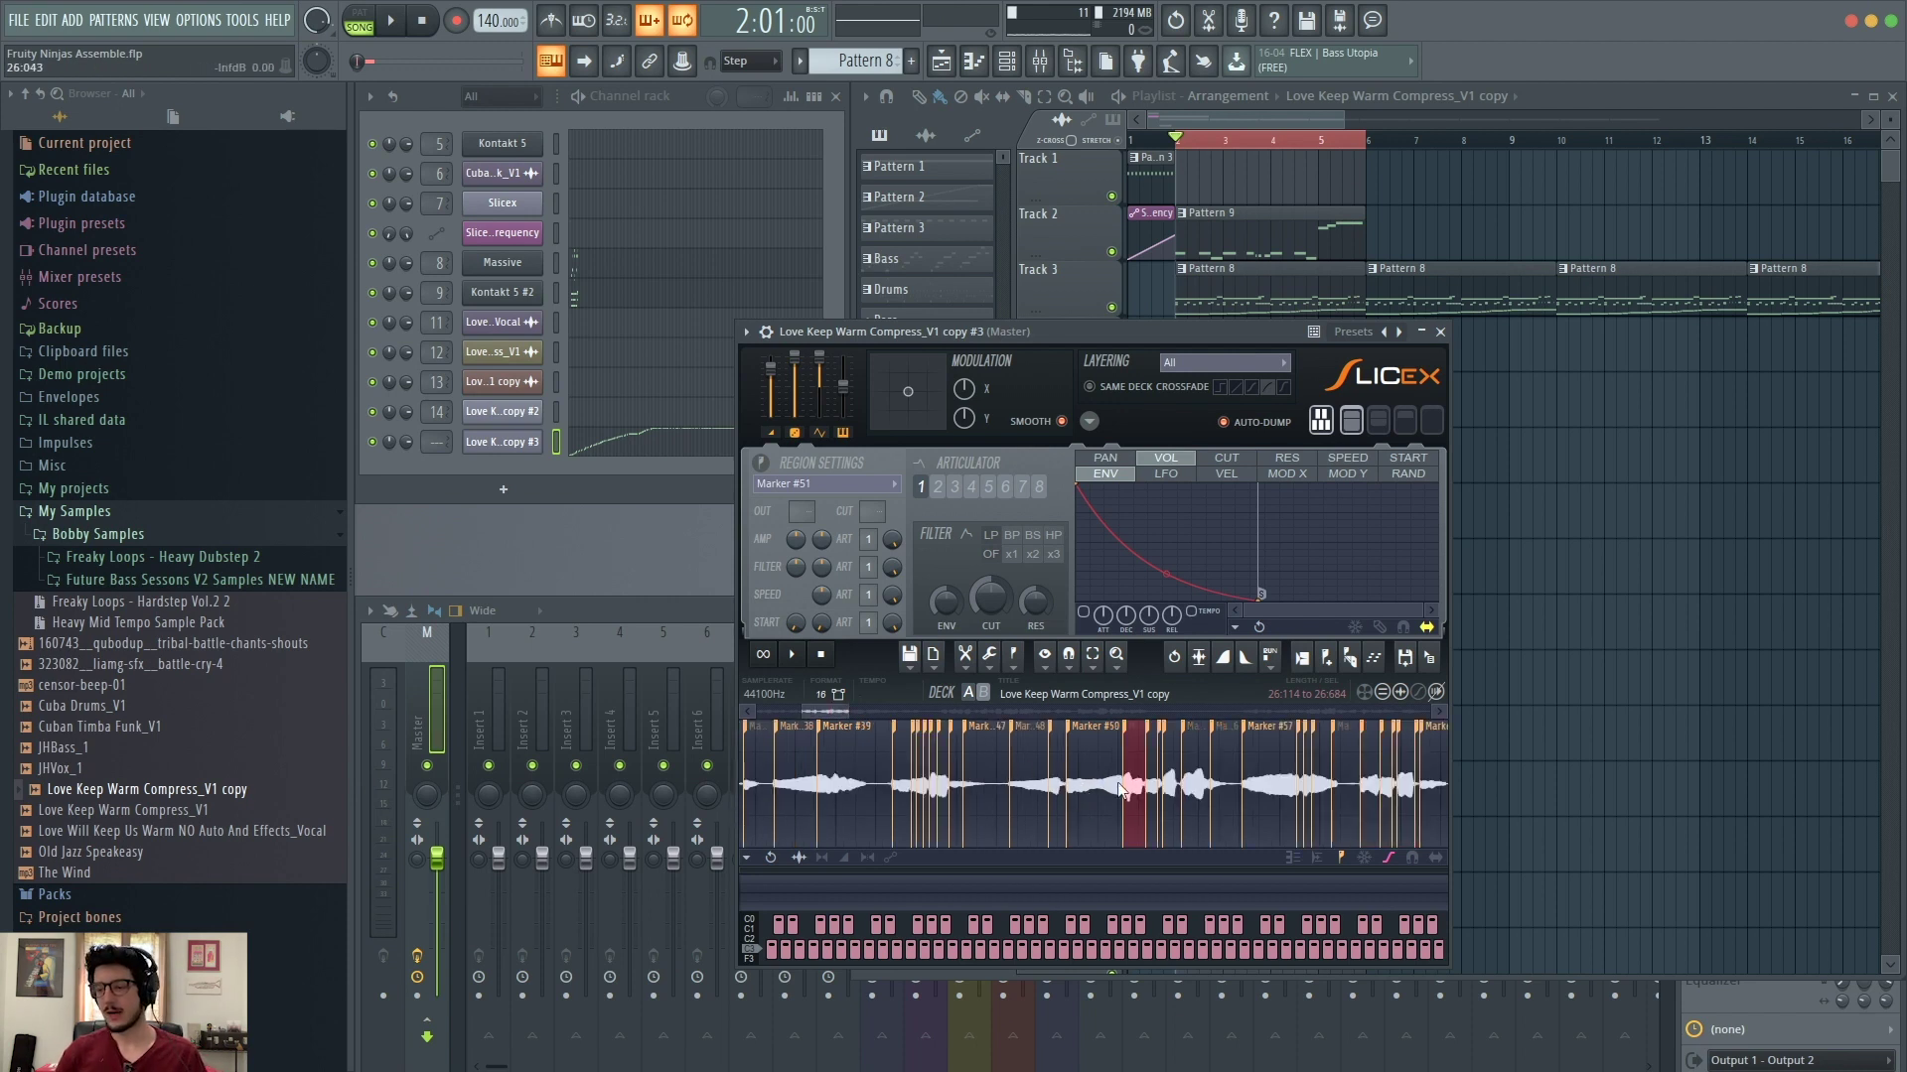
scroll(1094, 787, down, 1)
scroll(1093, 788, down, 1)
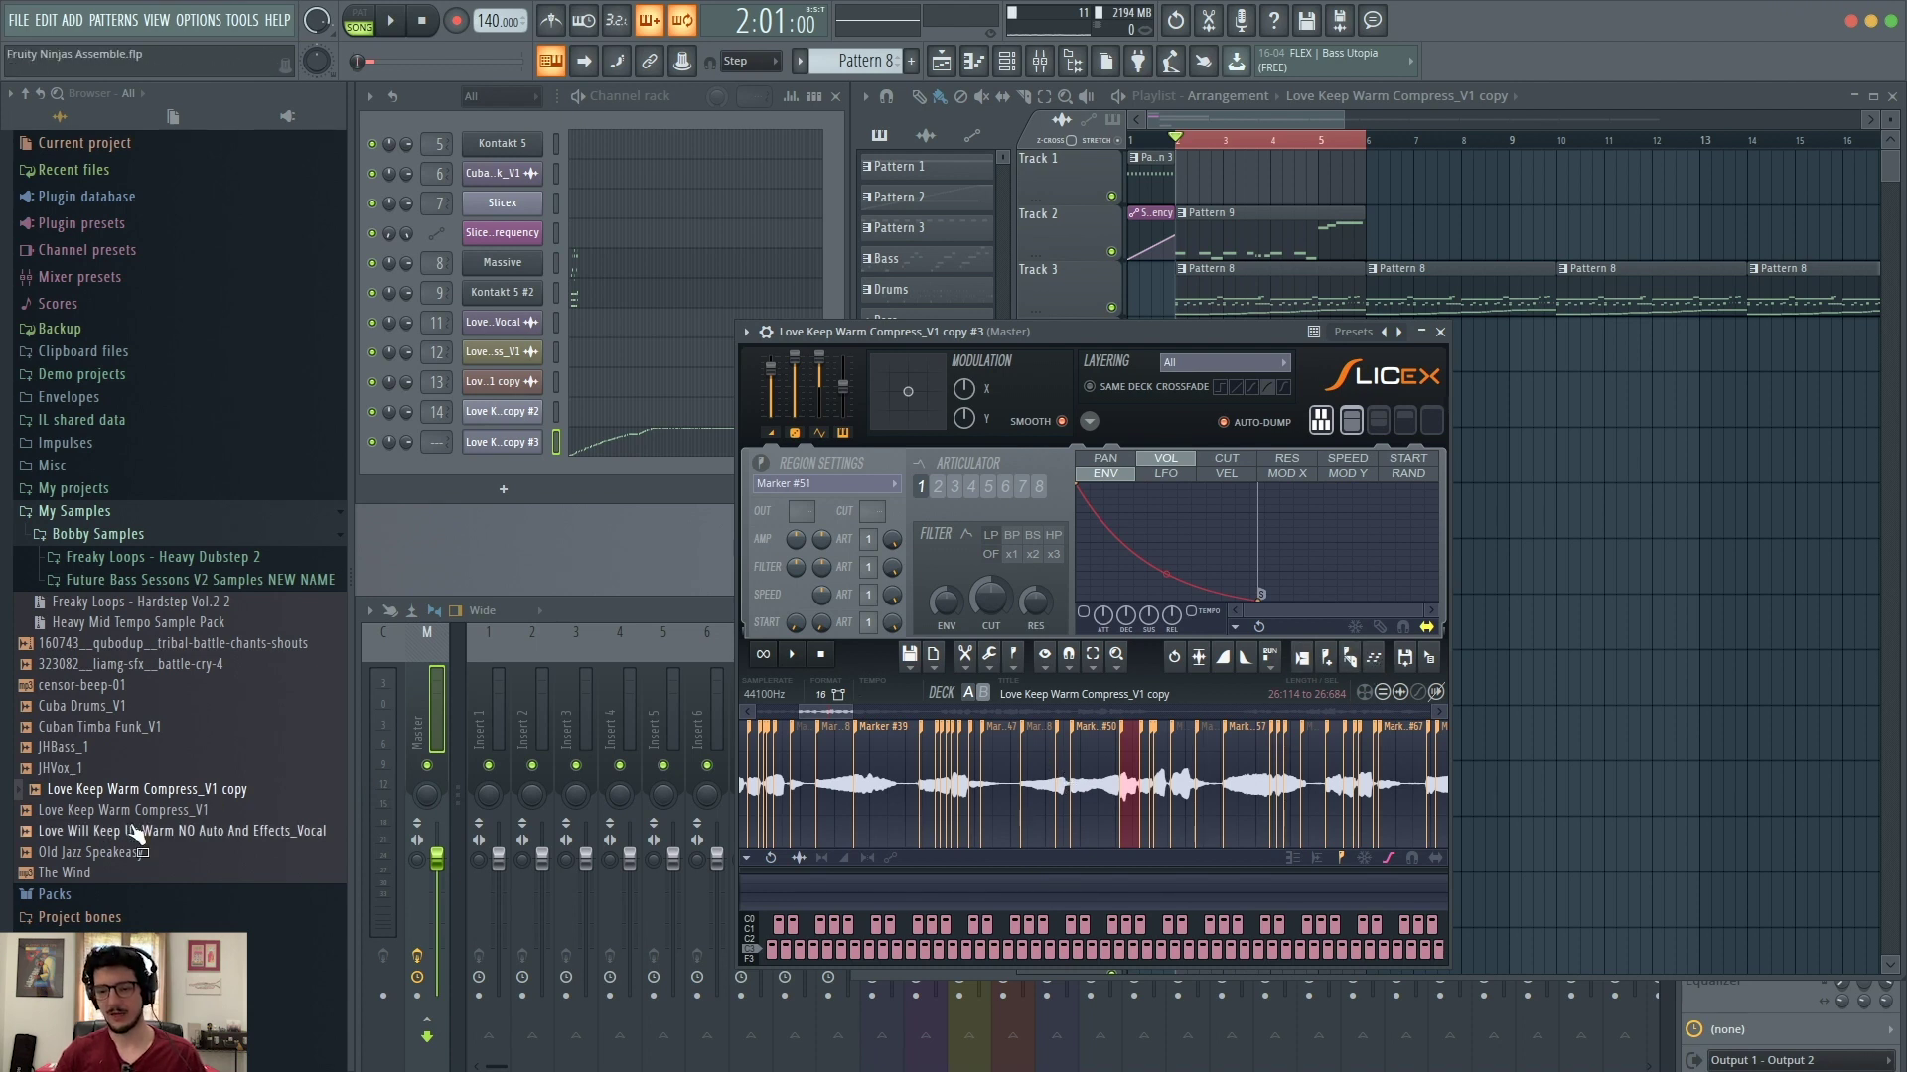
drag(189, 826, 147, 742)
click(145, 737)
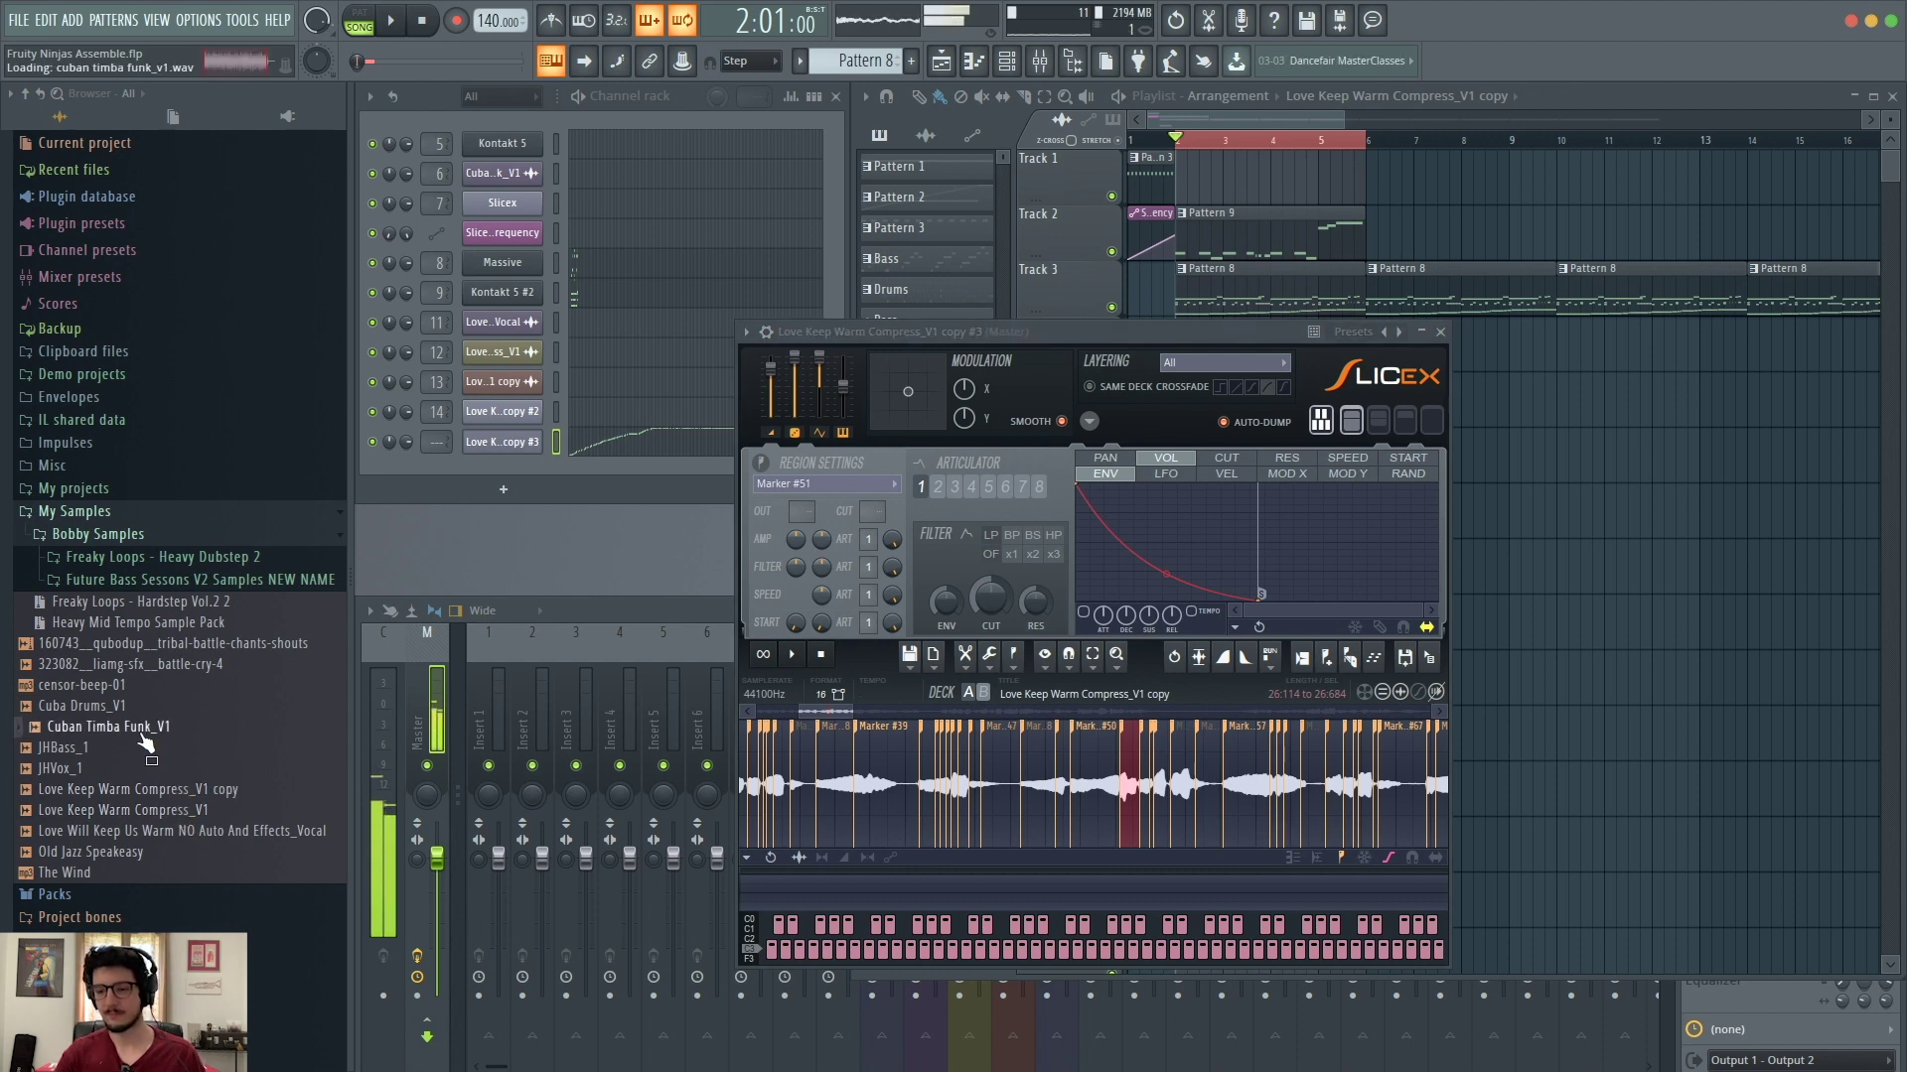
drag(146, 743, 918, 892)
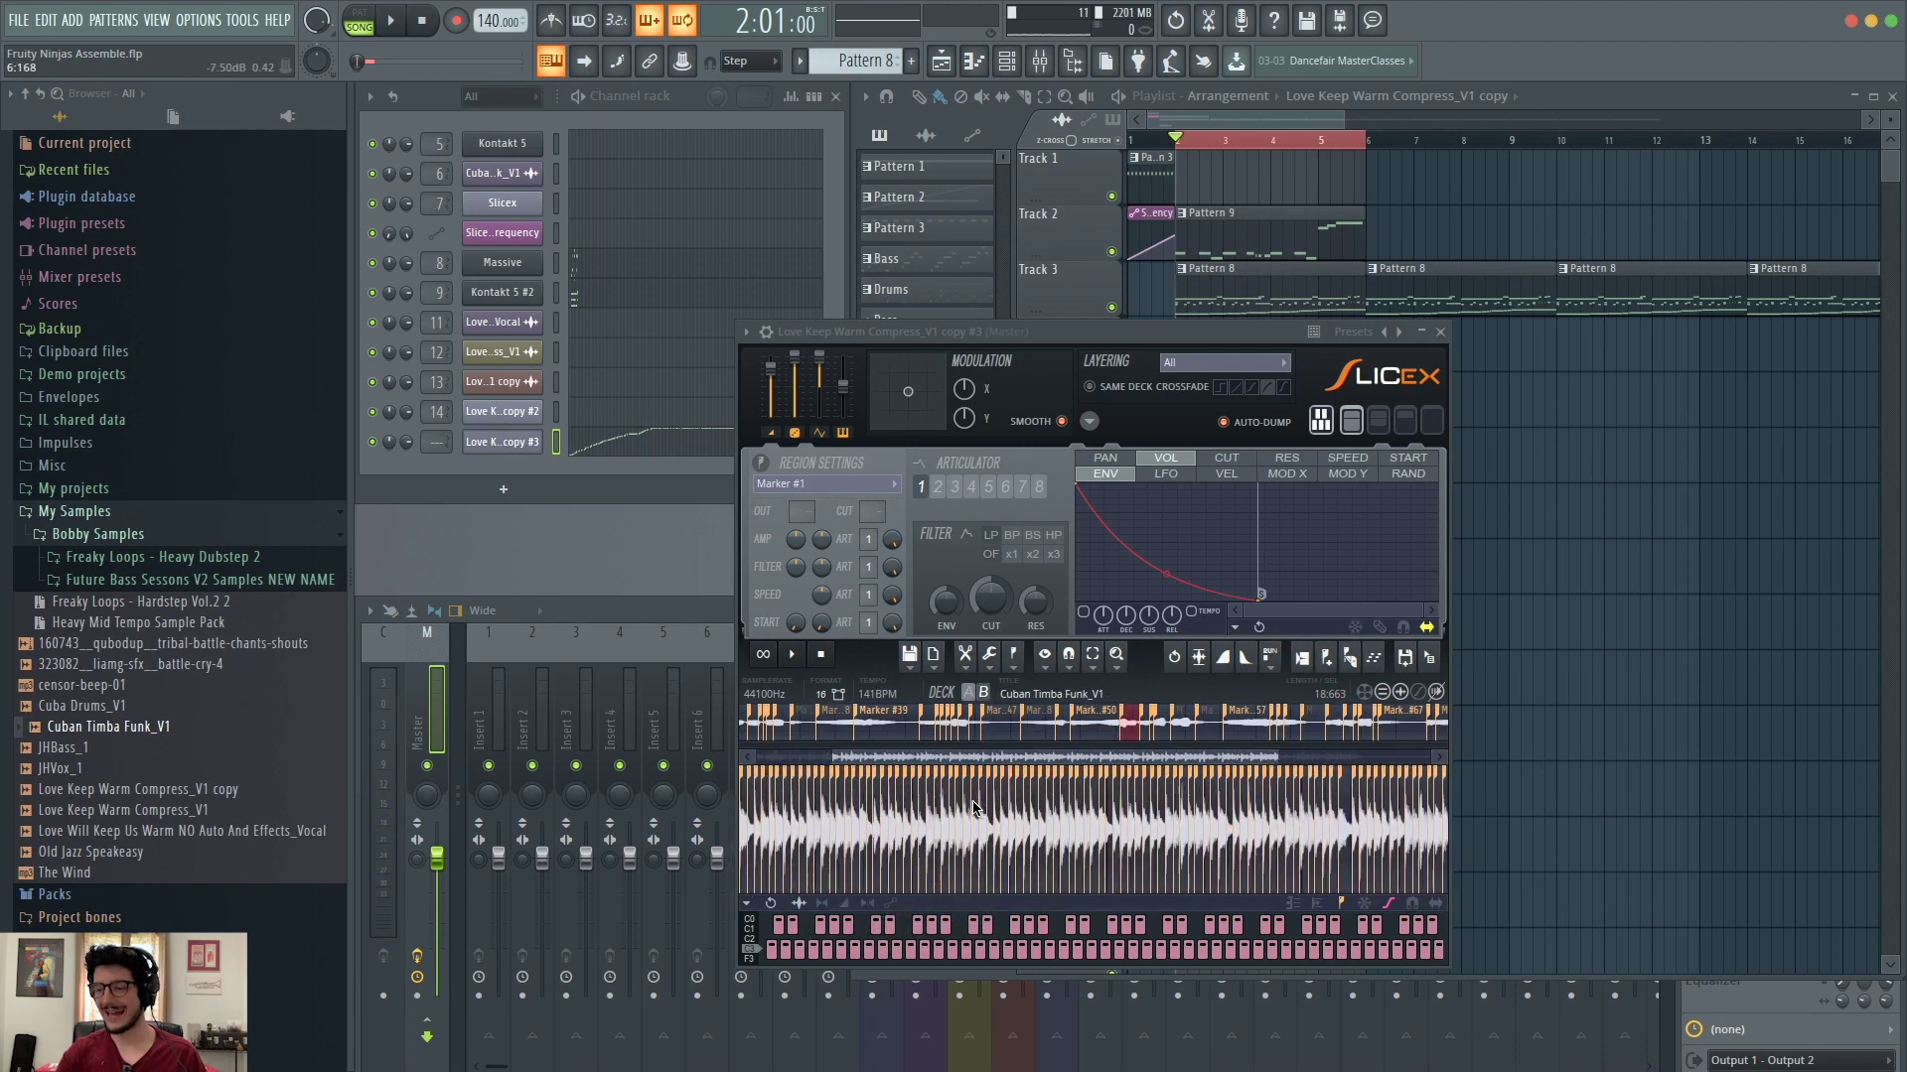
Step: Examine the slices of the Cuban Timba Funk_V1 loop and play the first few in sequence, starting from Marker #1
scroll(973, 808, up, 5)
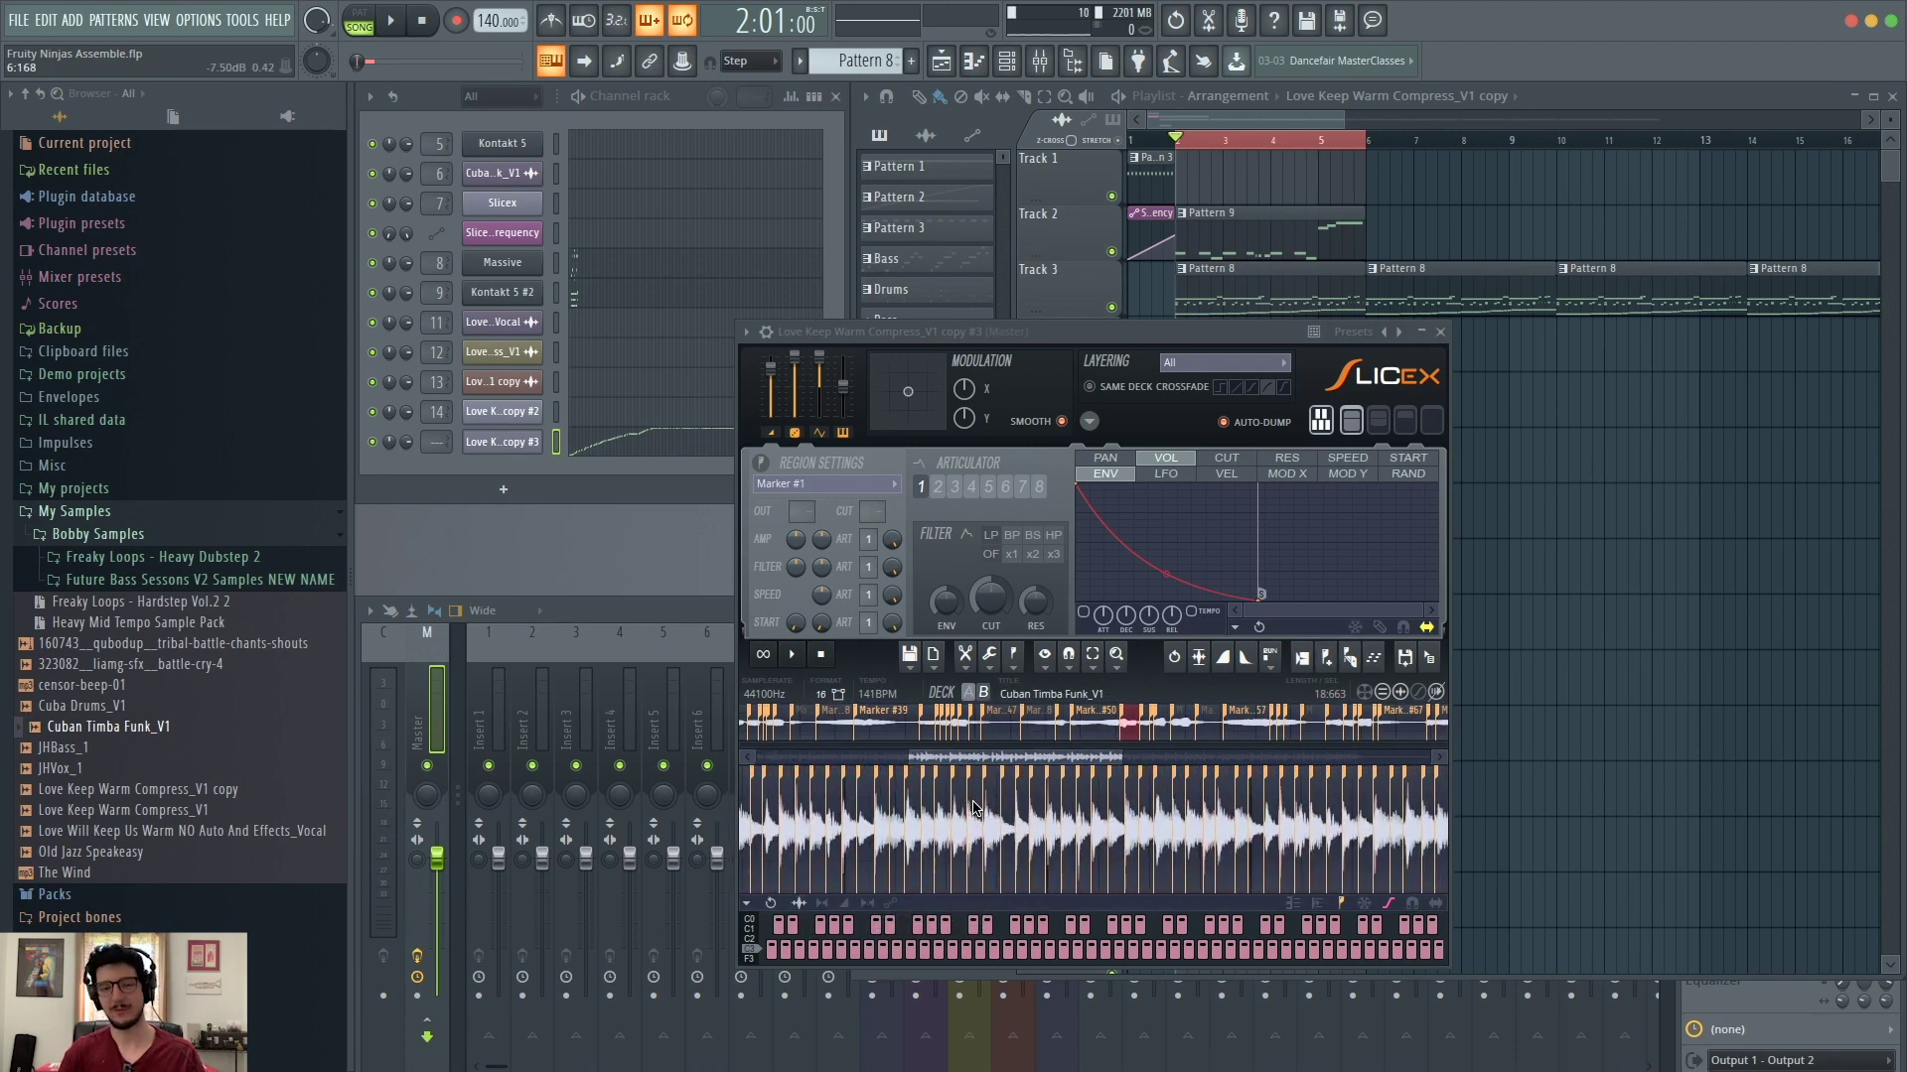
scroll(973, 808, up, 2)
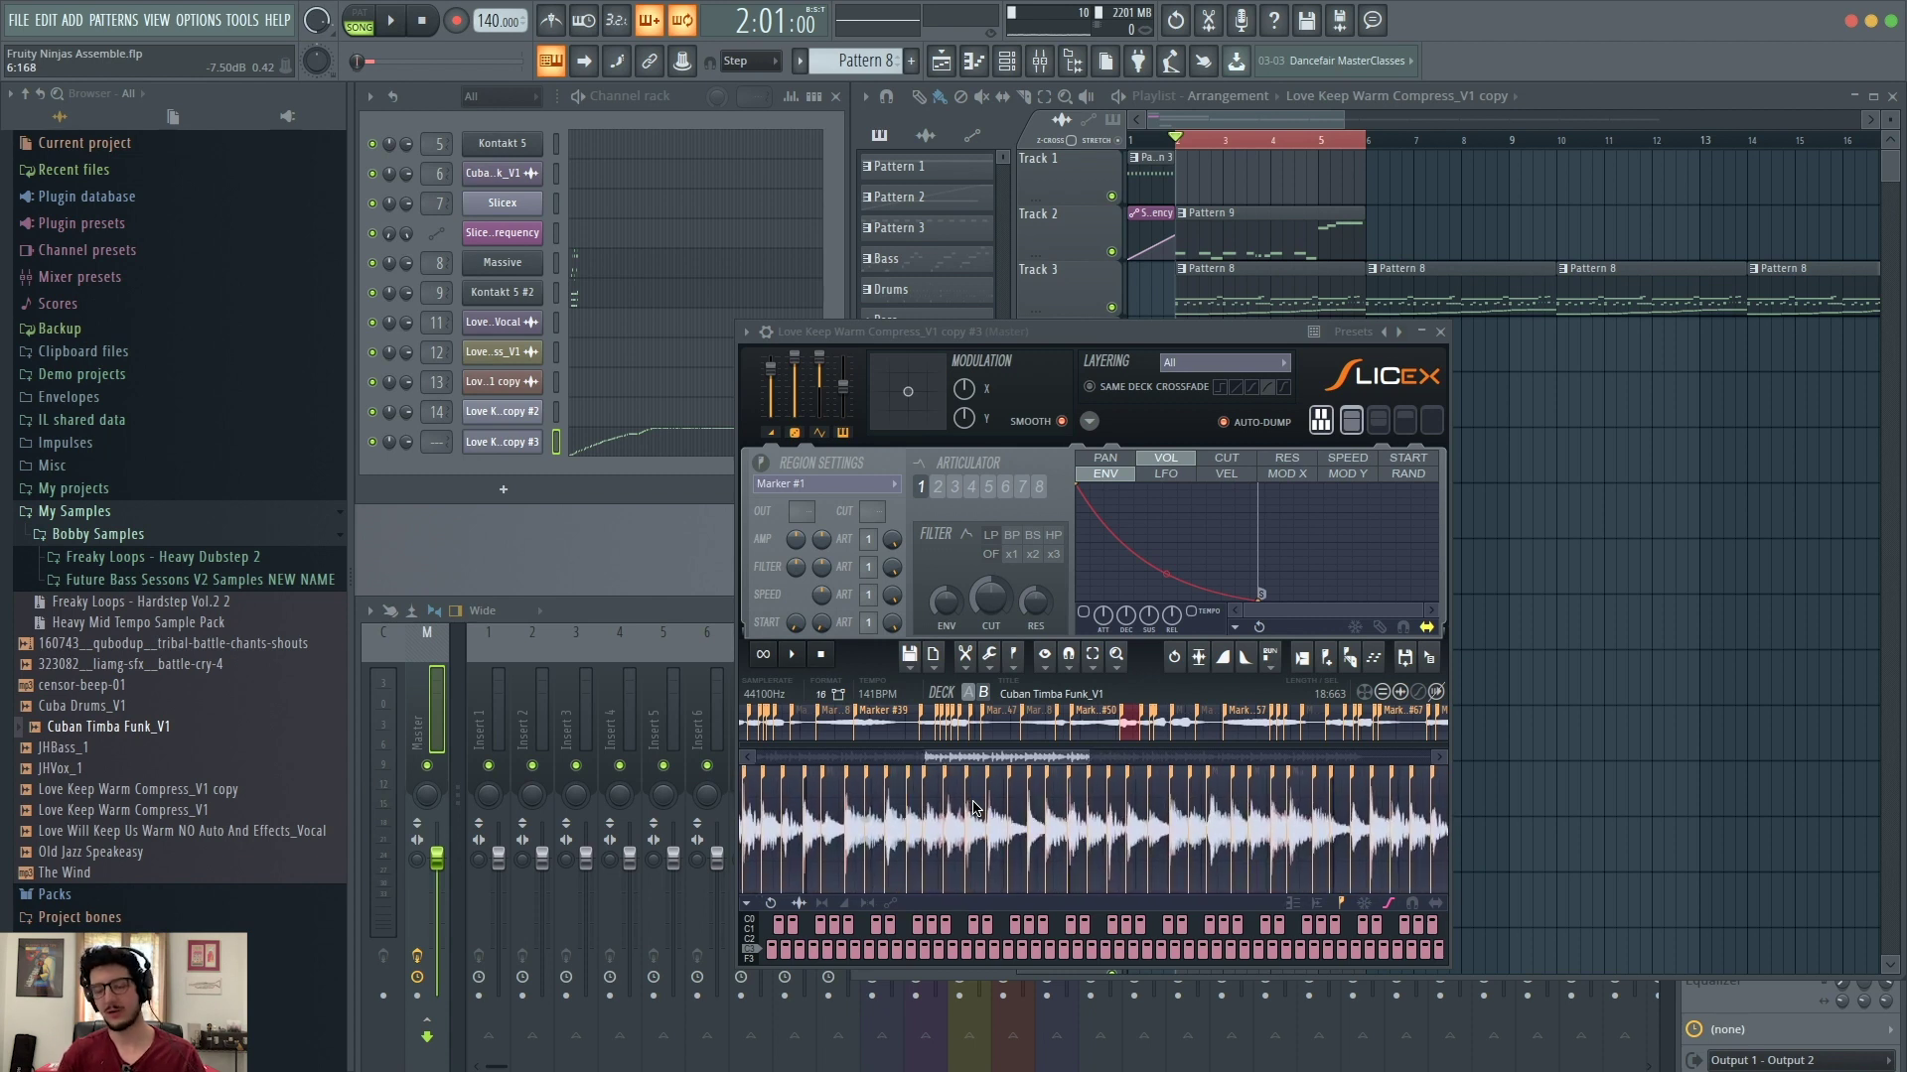
scroll(973, 808, up, 3)
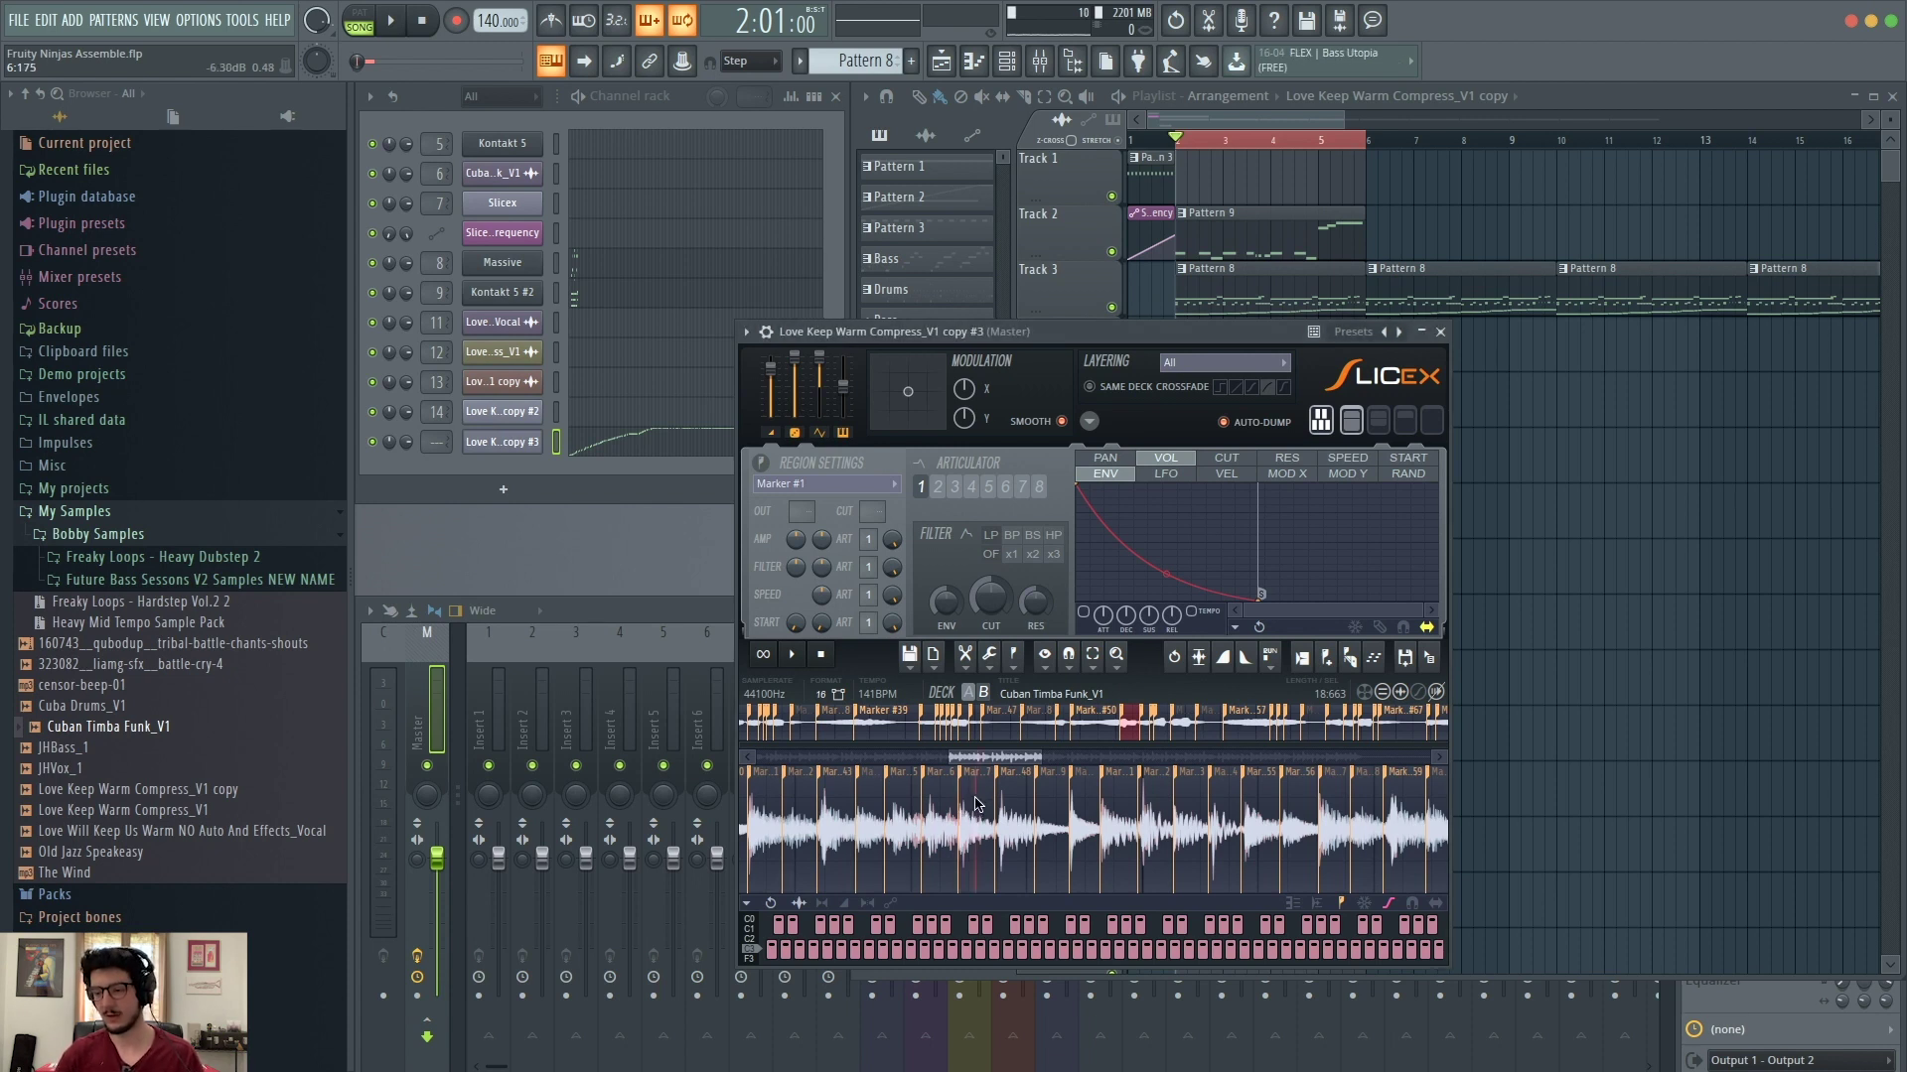
key(z)
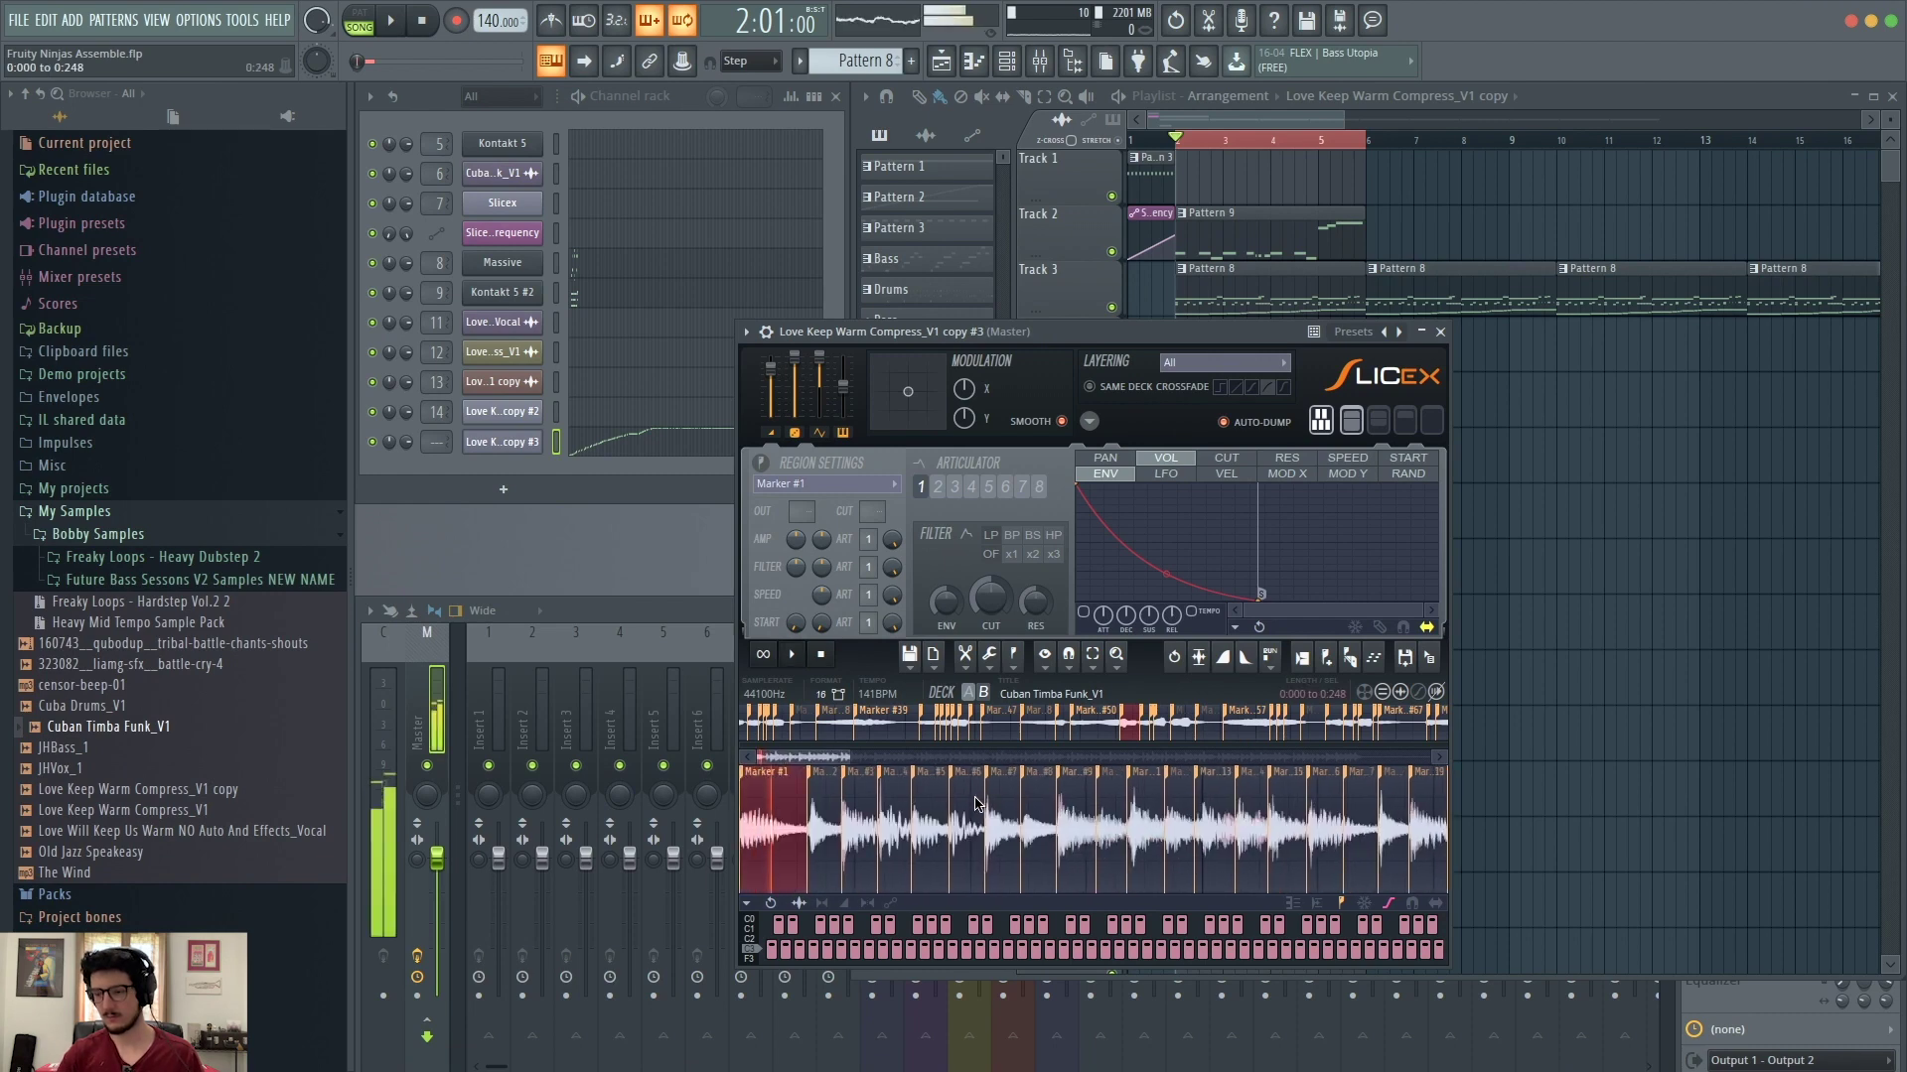
key(s)
key(x)
key(d)
key(c)
key(v)
key(g)
drag(985, 805, 755, 788)
click(755, 788)
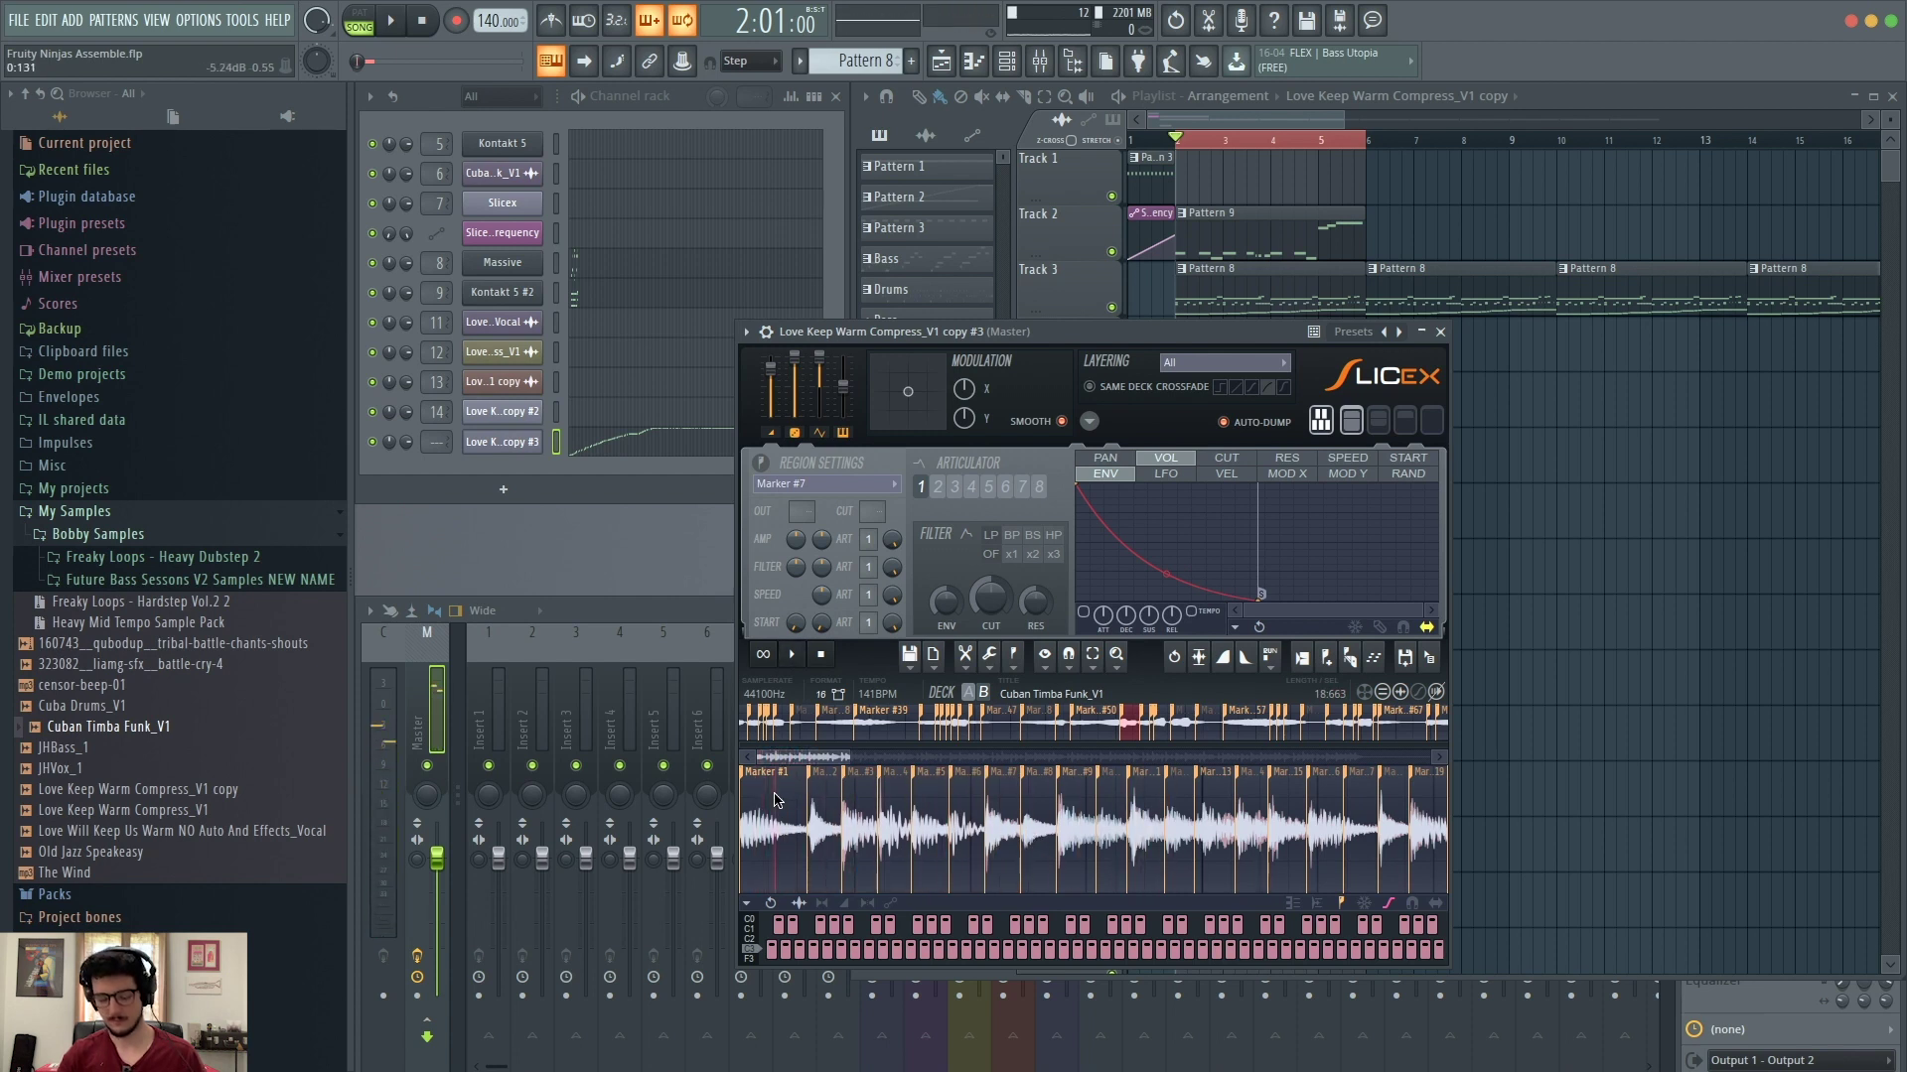
key(z)
key(s)
key(x)
key(d)
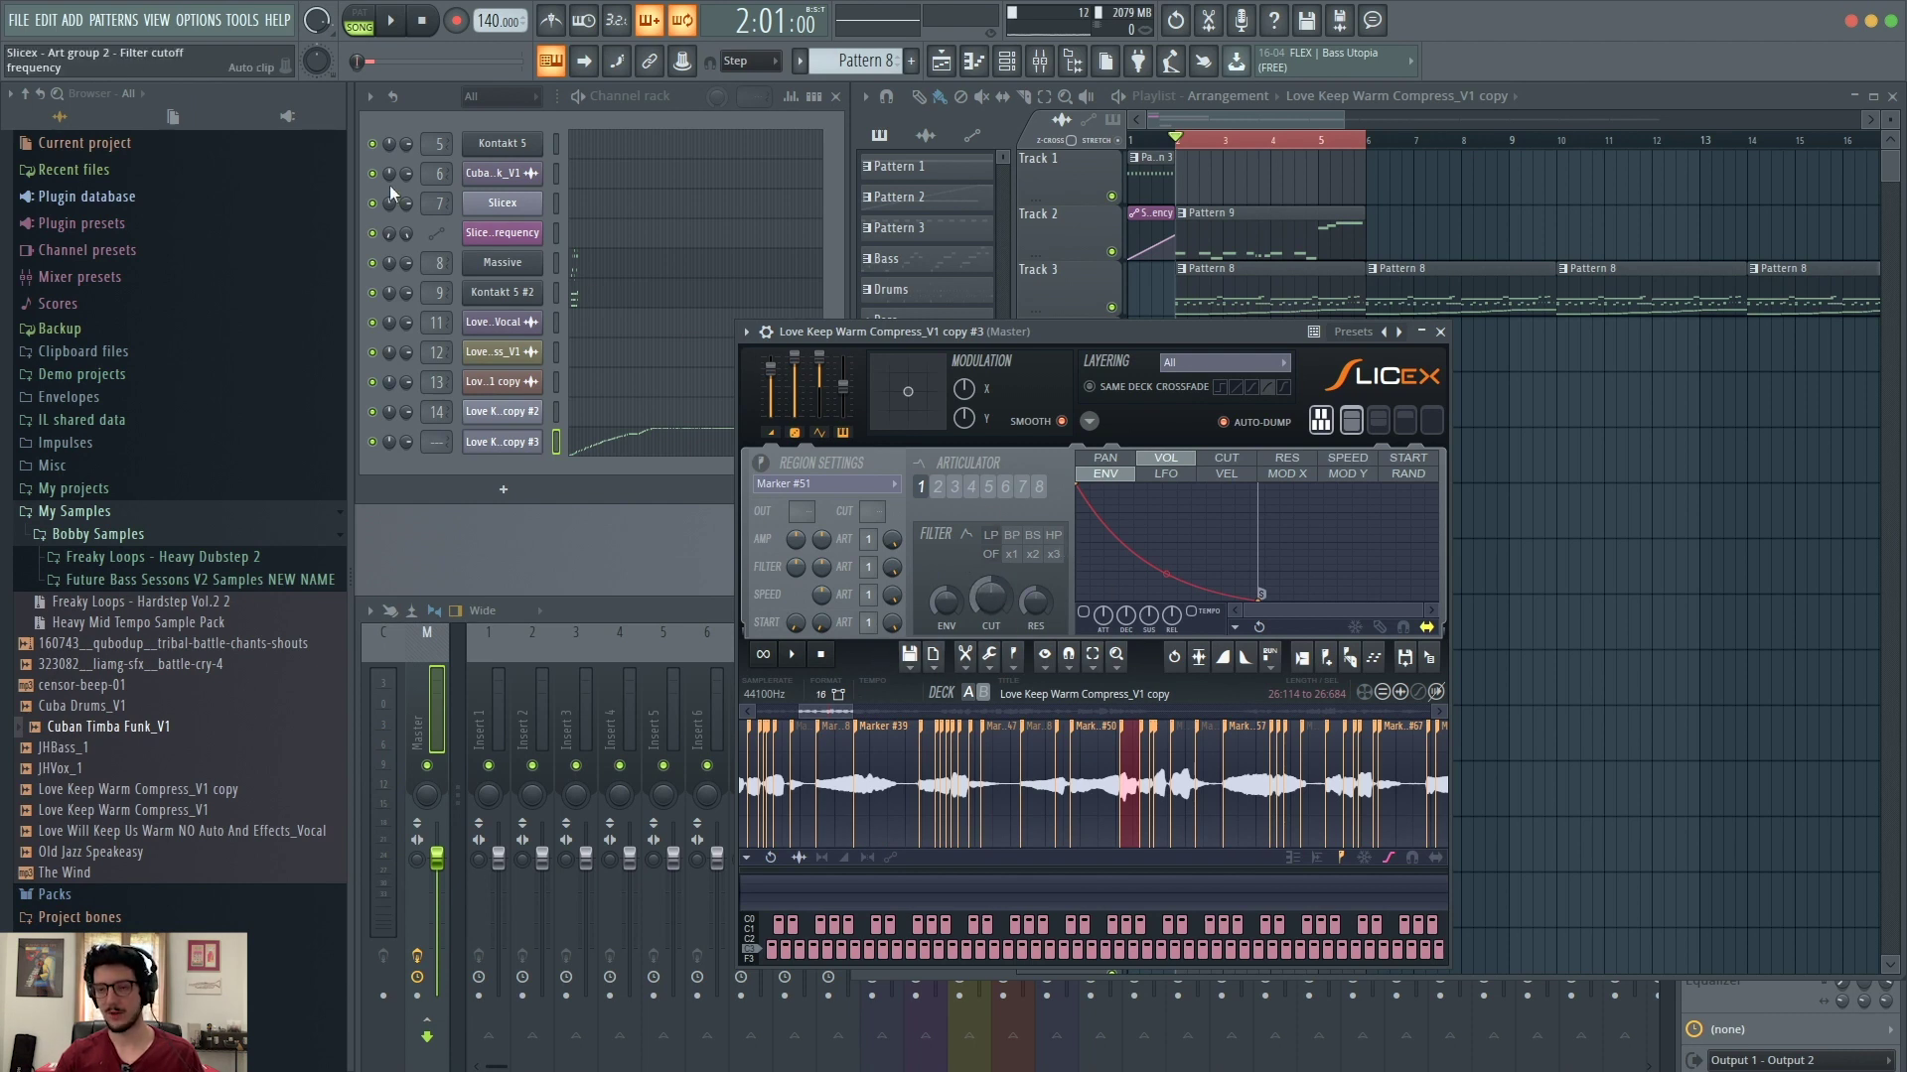
Step: Show the separate hint bar and place it just above the Slicex window
right_click(206, 50)
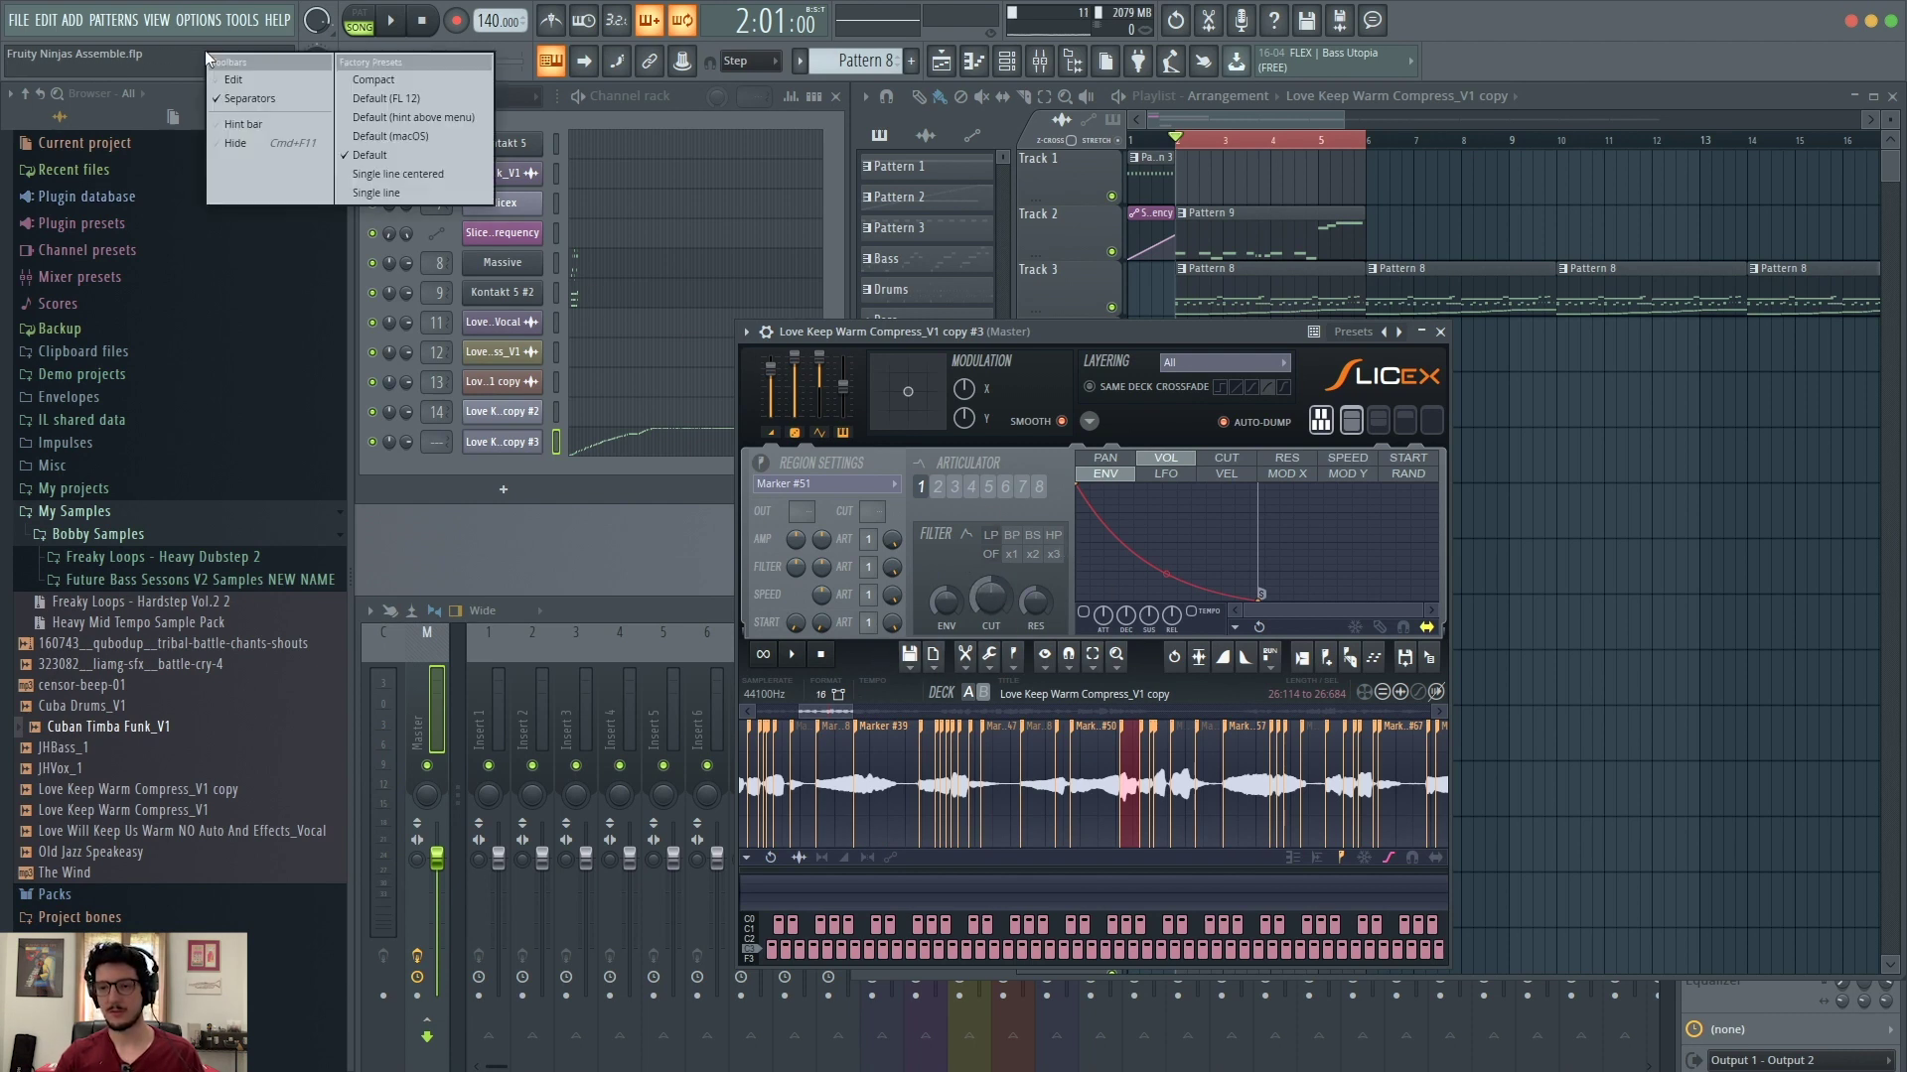
click(247, 120)
drag(1032, 913, 897, 294)
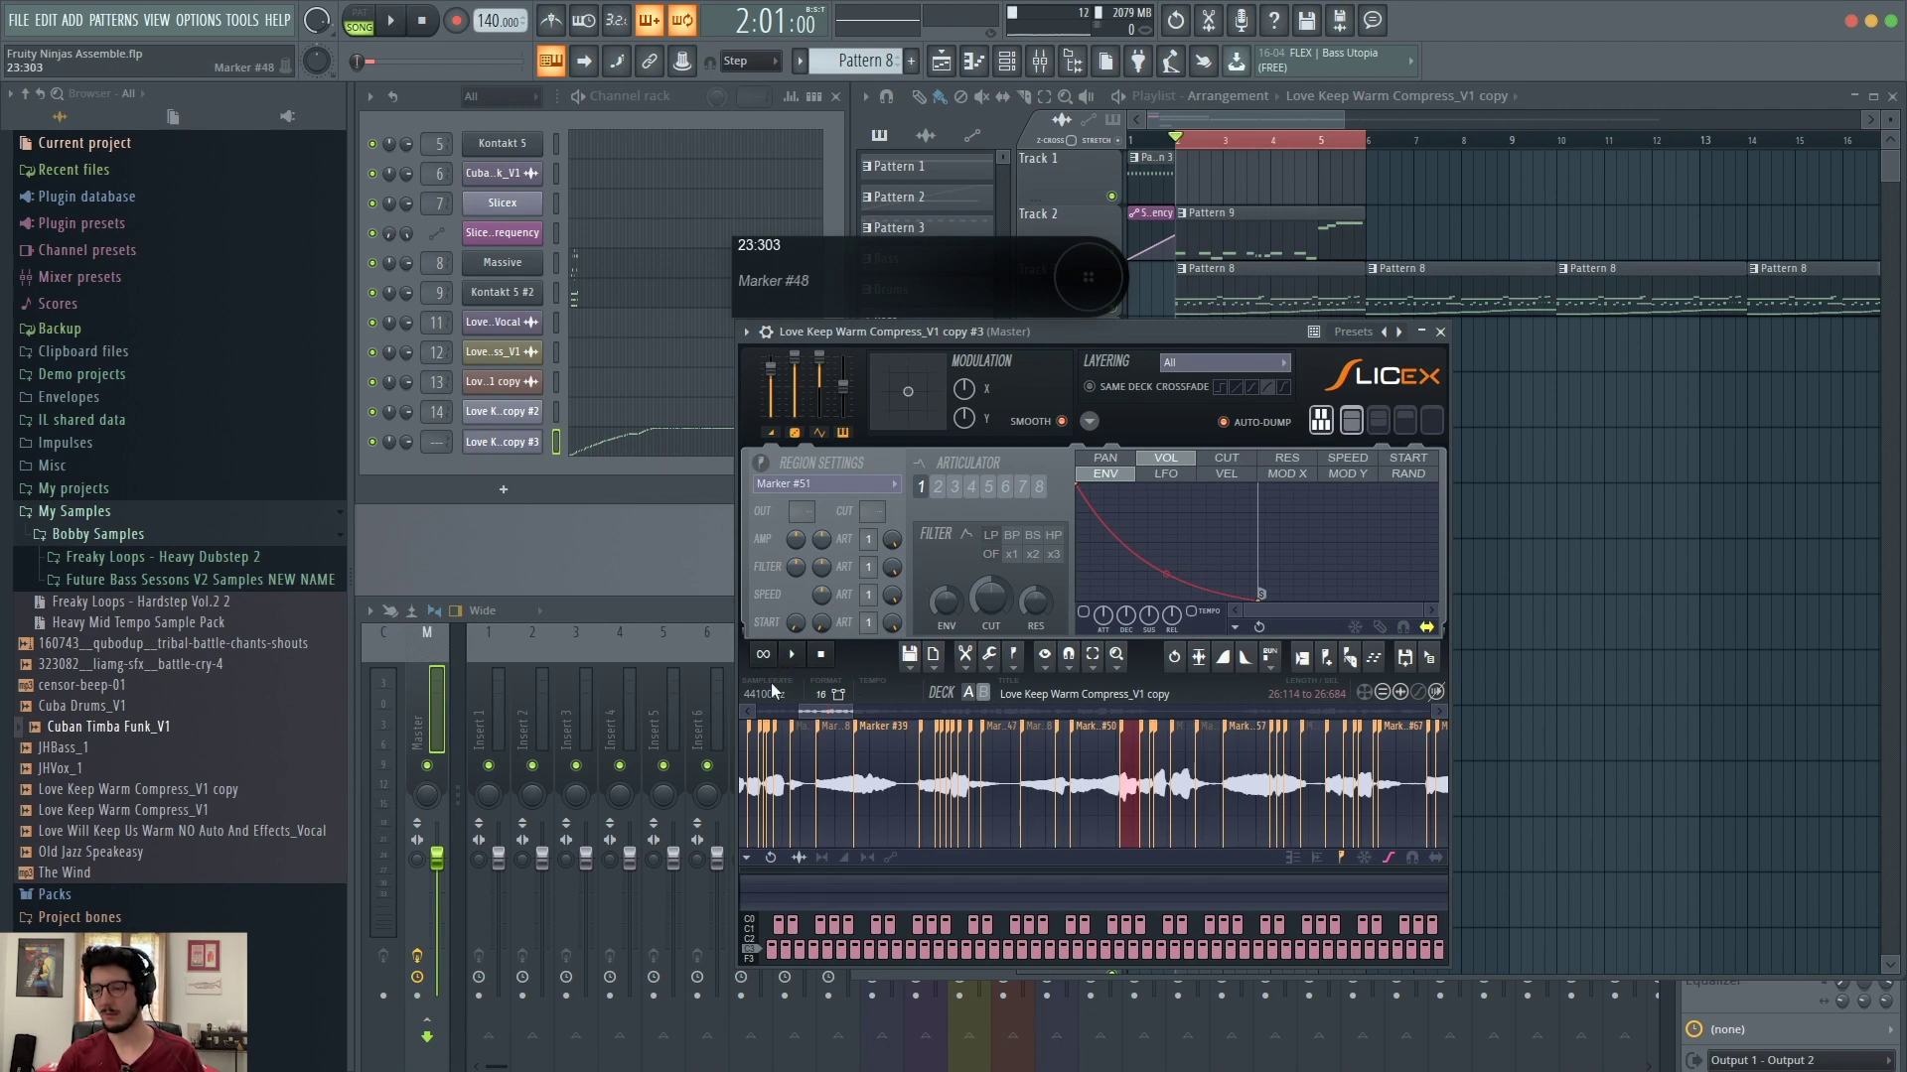
Step: Play and stop the vocal sample, and select its stretch from 18:985 to 23:066
click(765, 655)
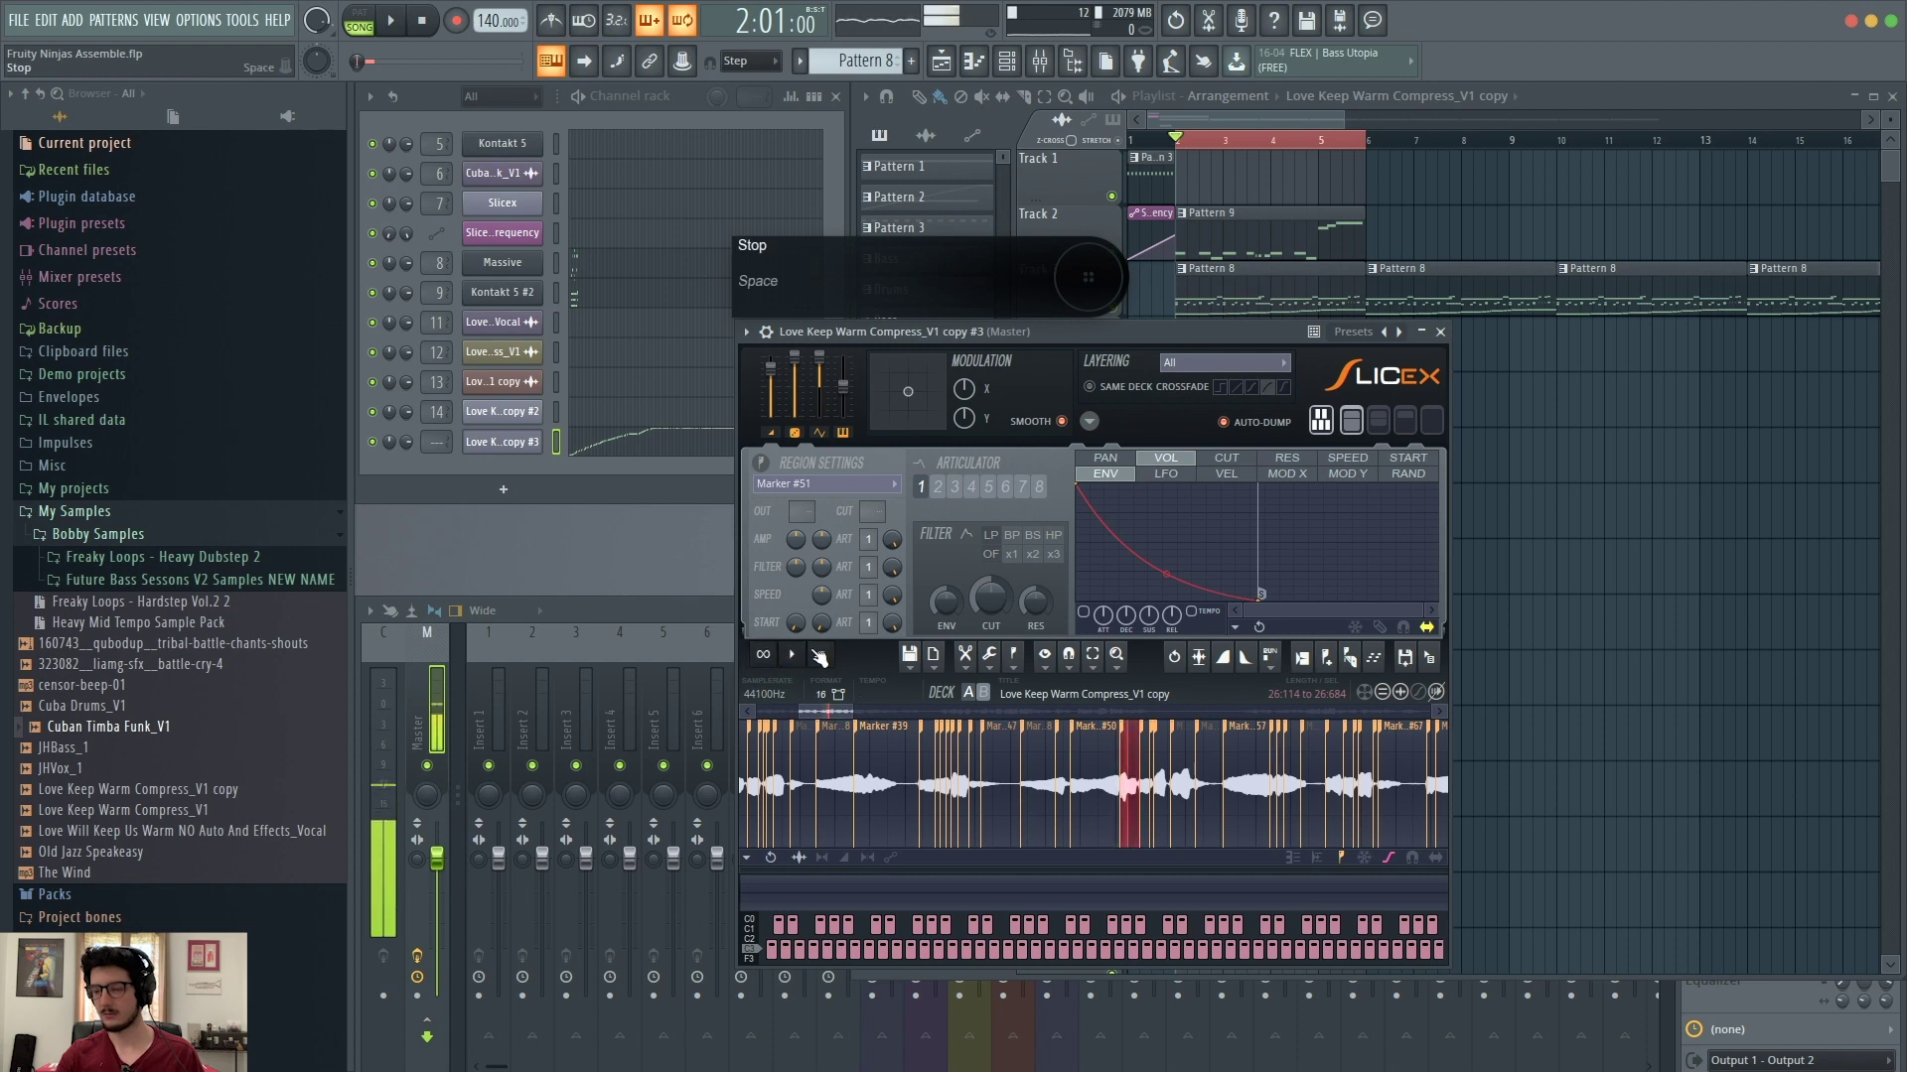
click(819, 656)
drag(877, 749, 1010, 752)
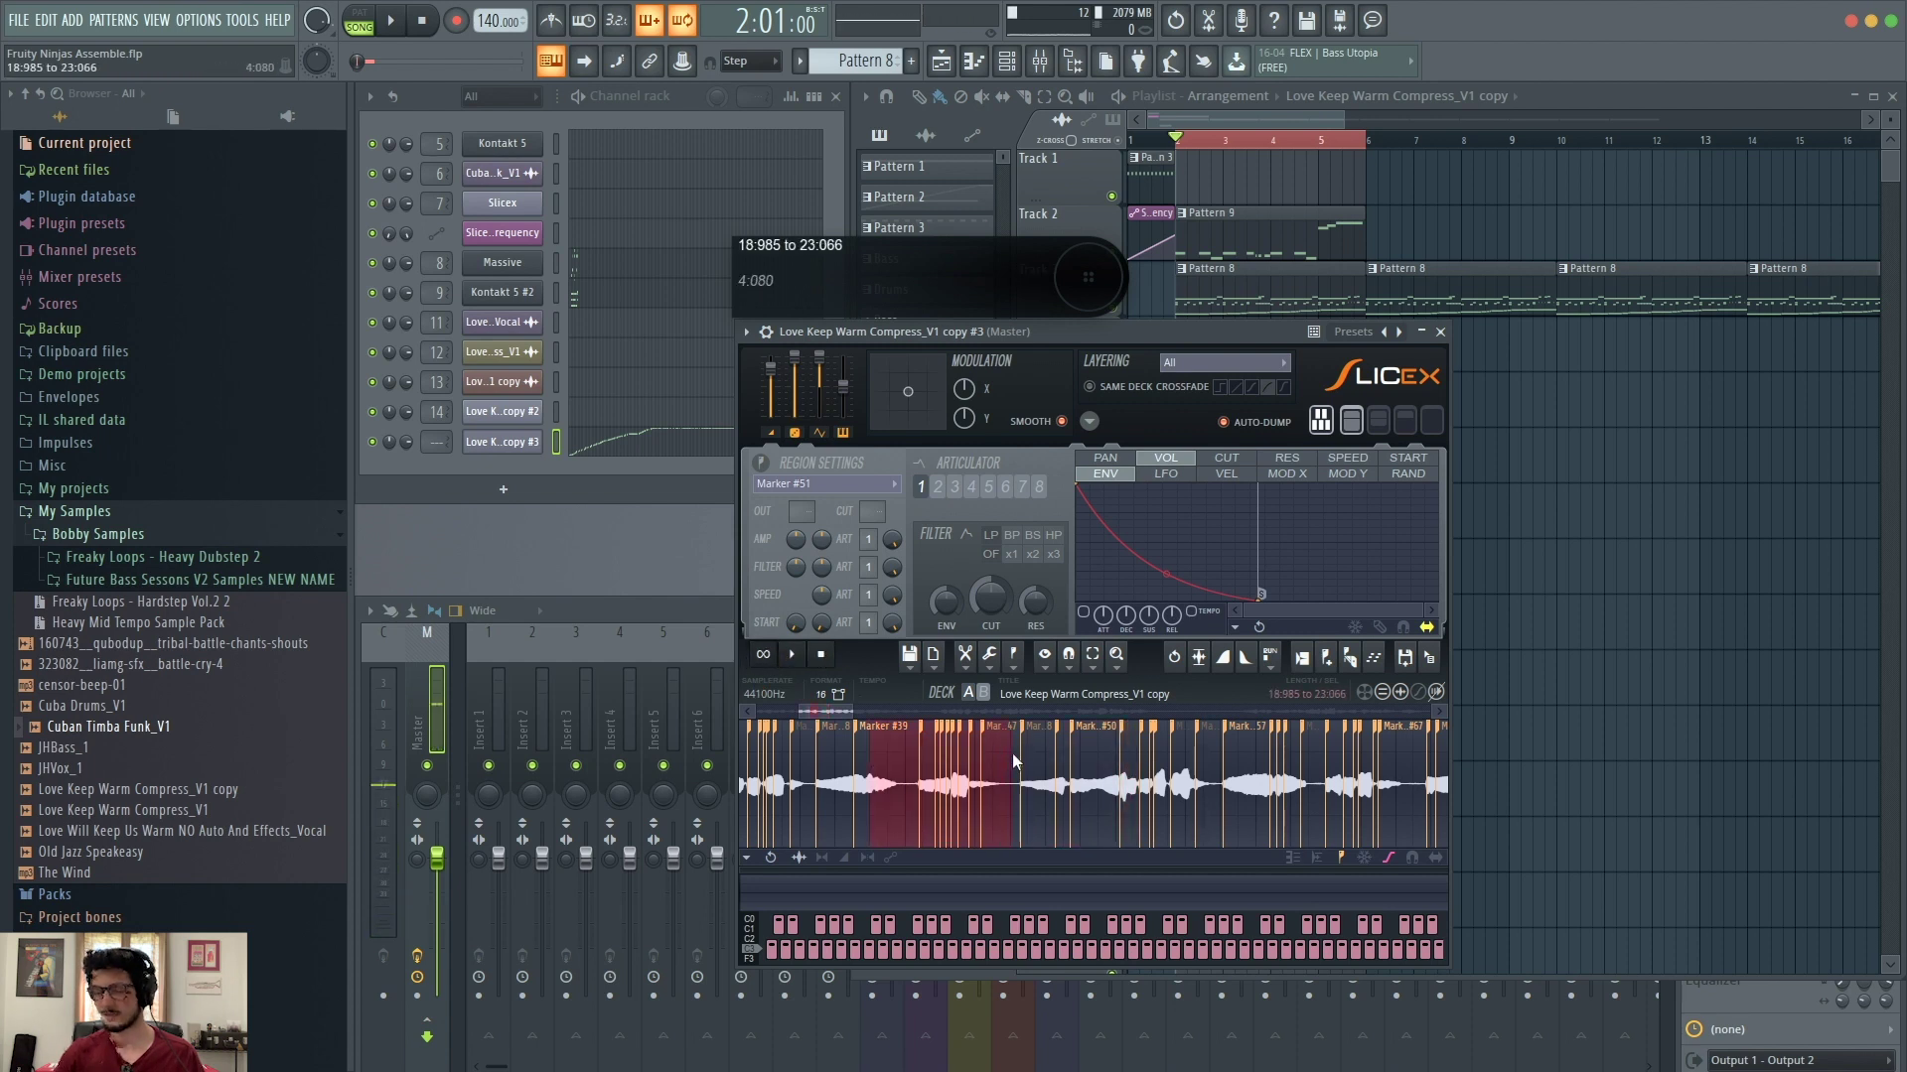
click(824, 656)
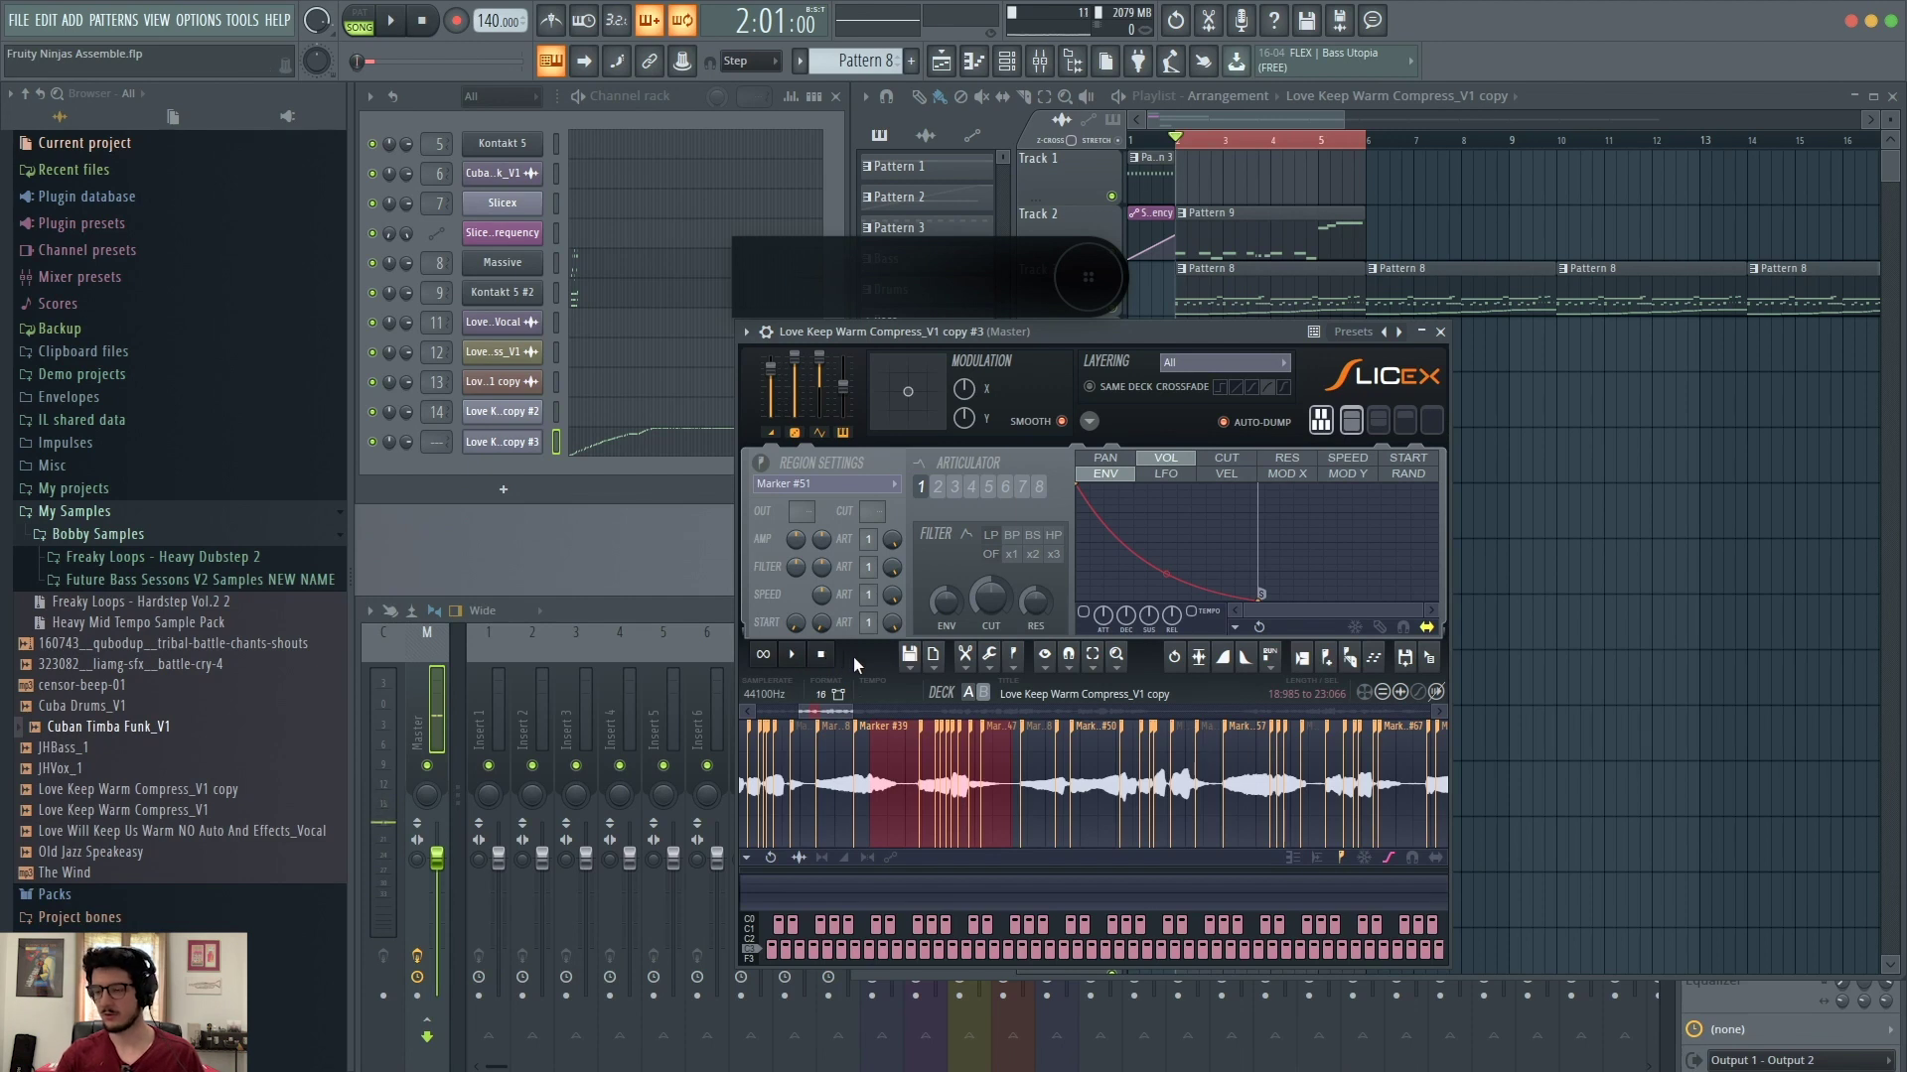
Step: Examine the vocal sample's file and format options and its Sample properties, including the tempo autodetect choices, and close the properties
click(909, 657)
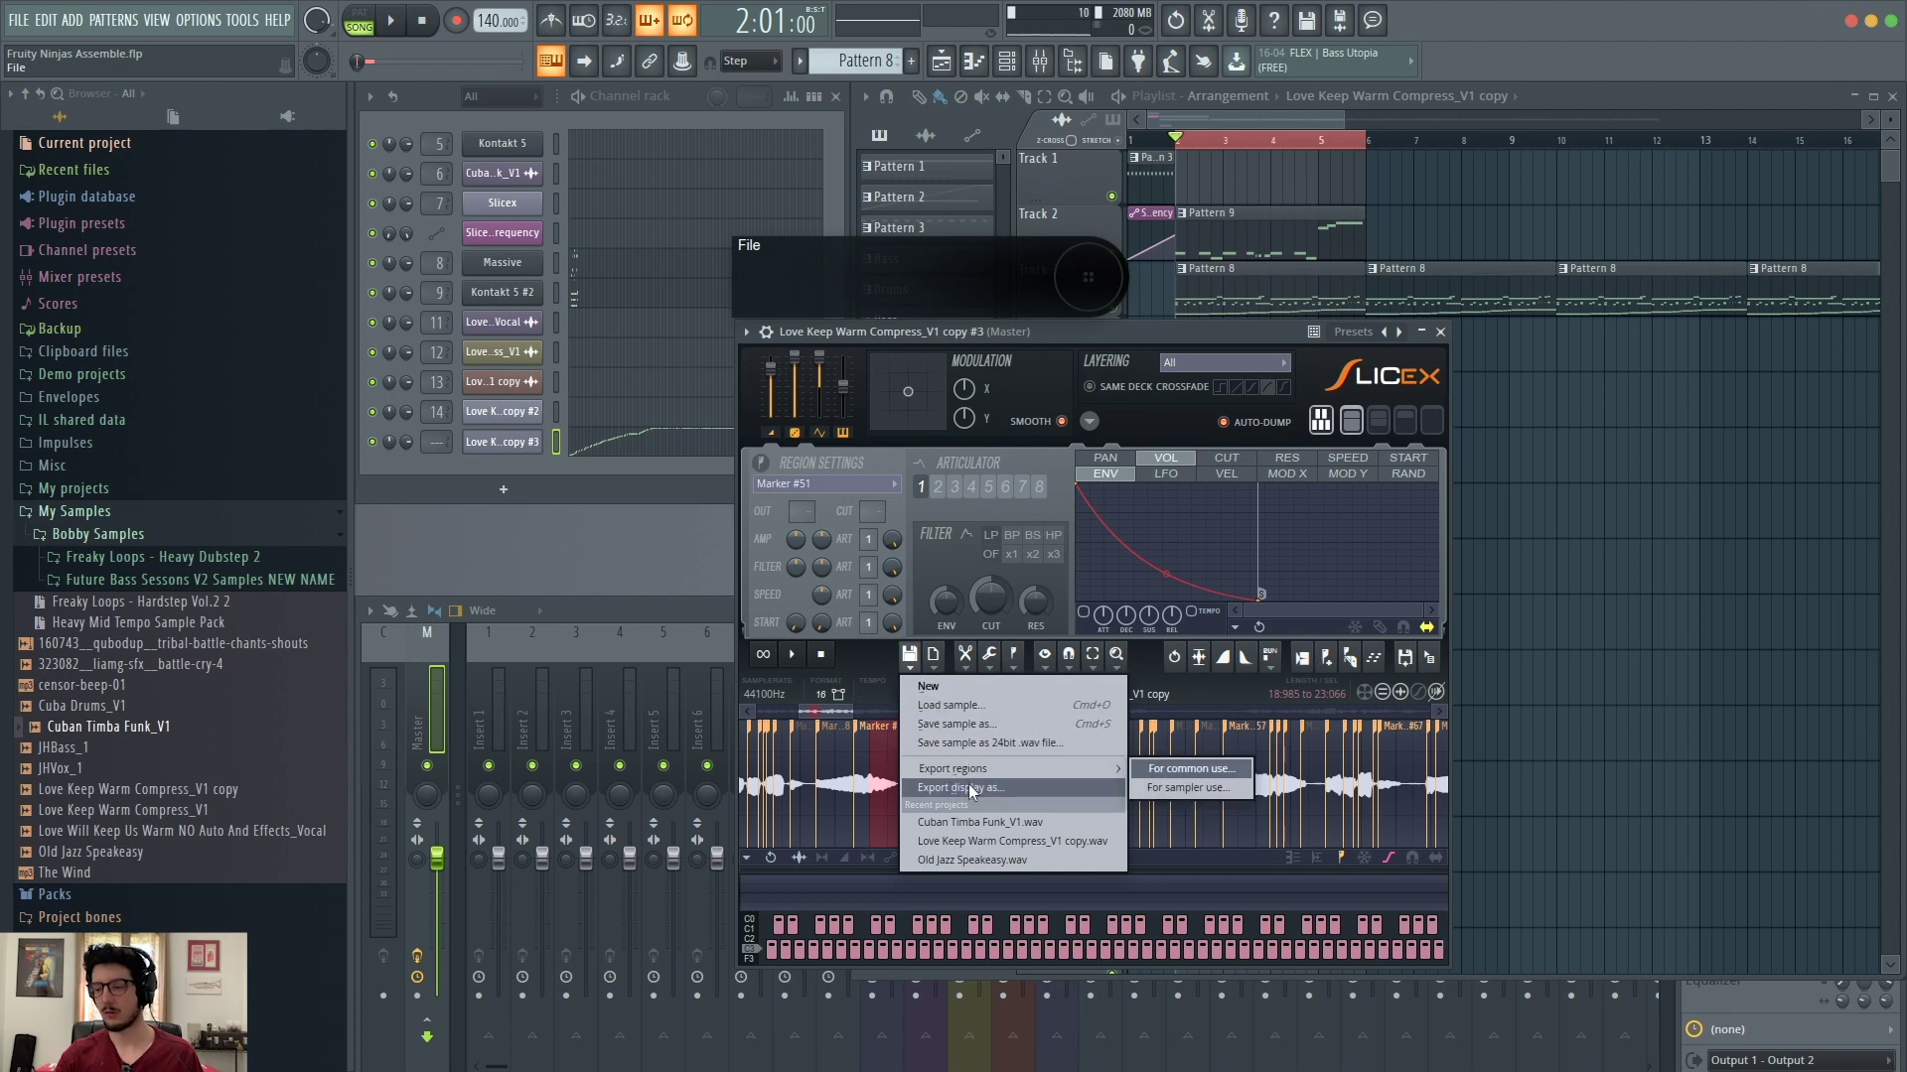
click(934, 656)
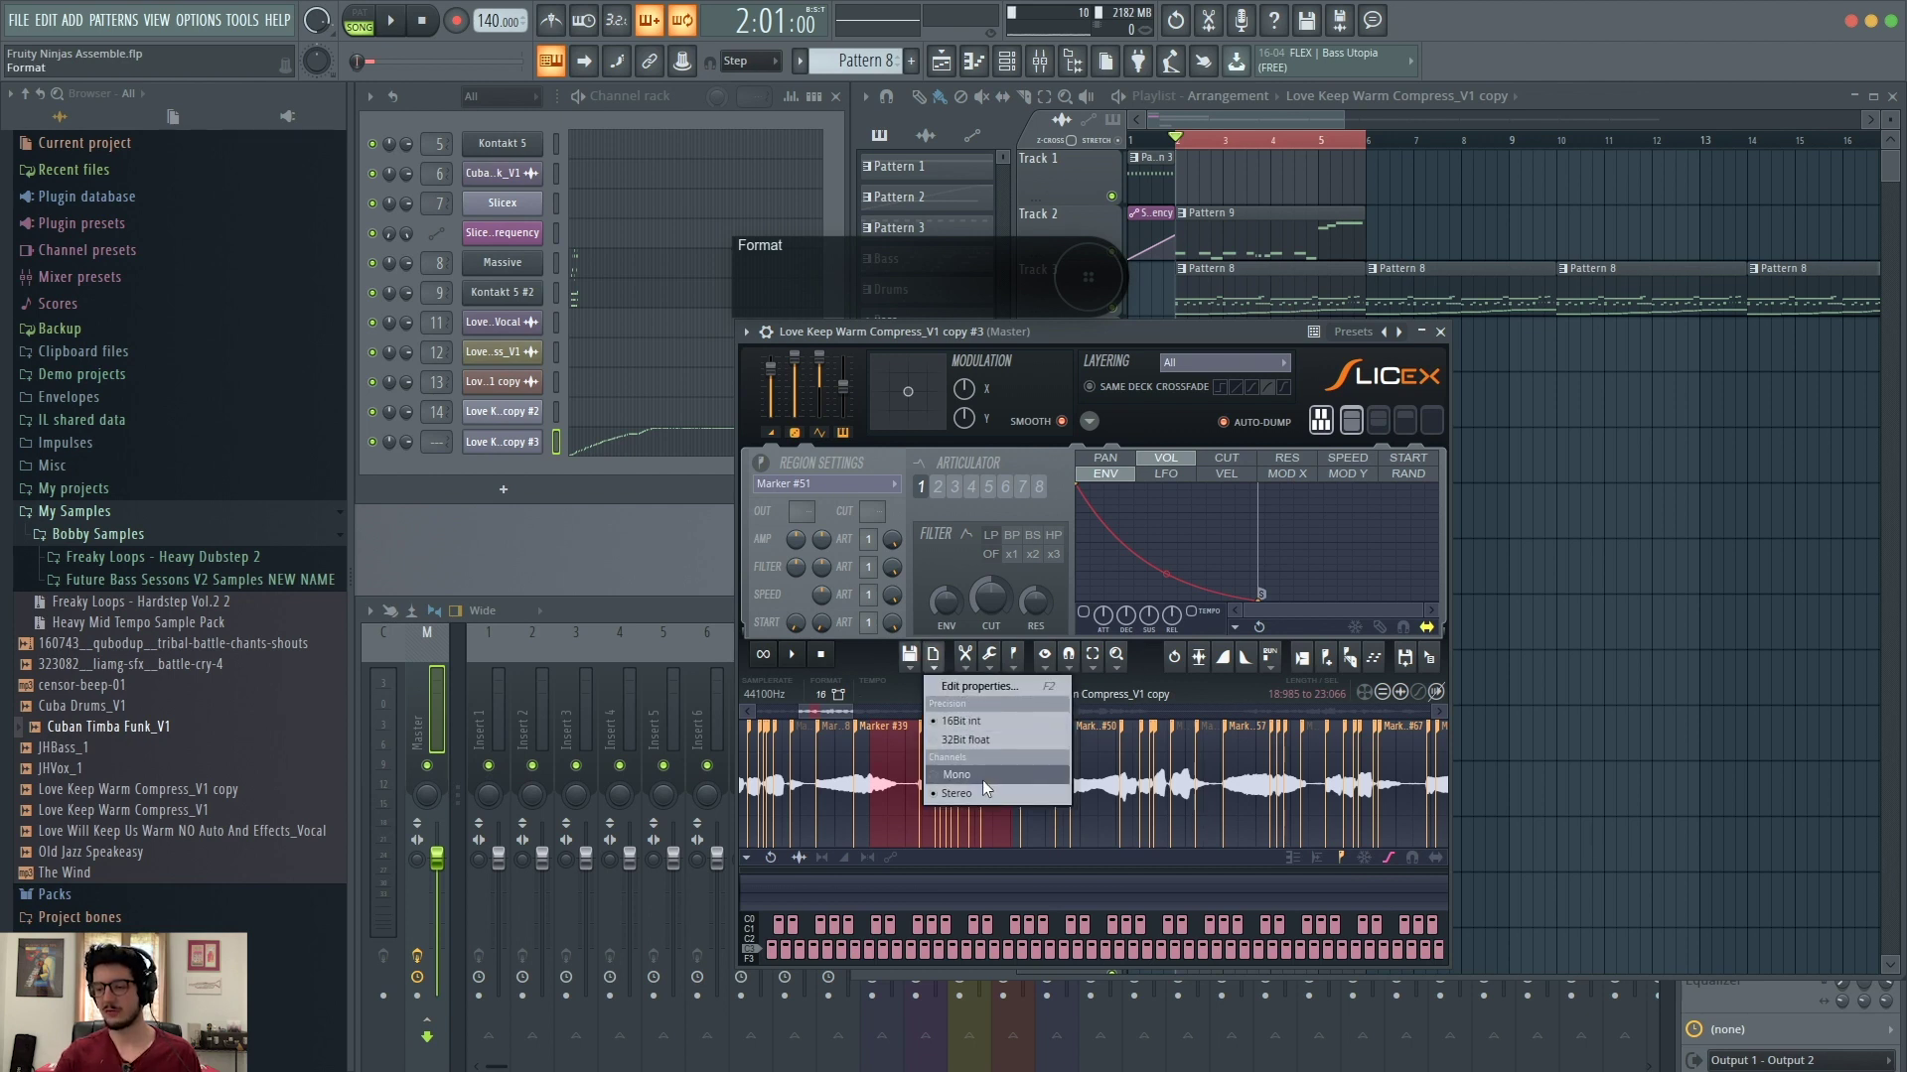
click(983, 687)
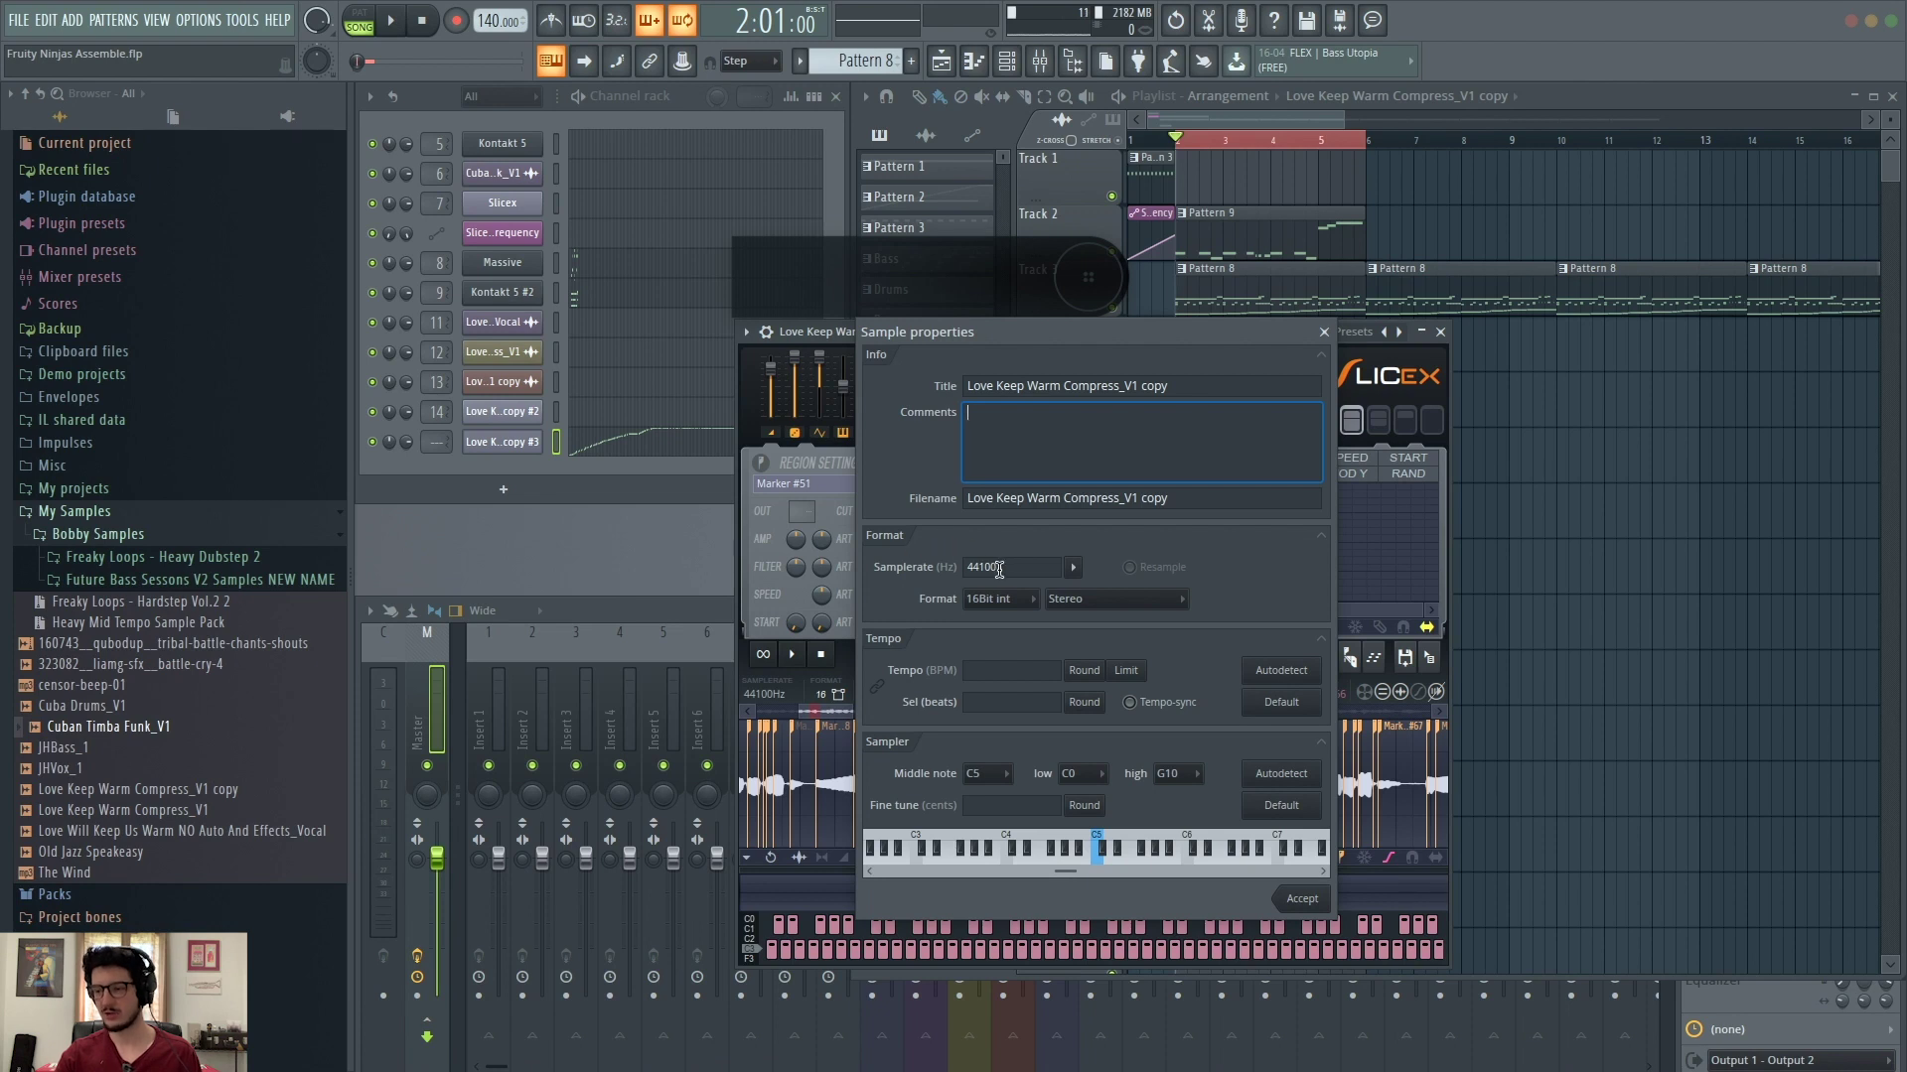
click(1076, 599)
click(1092, 581)
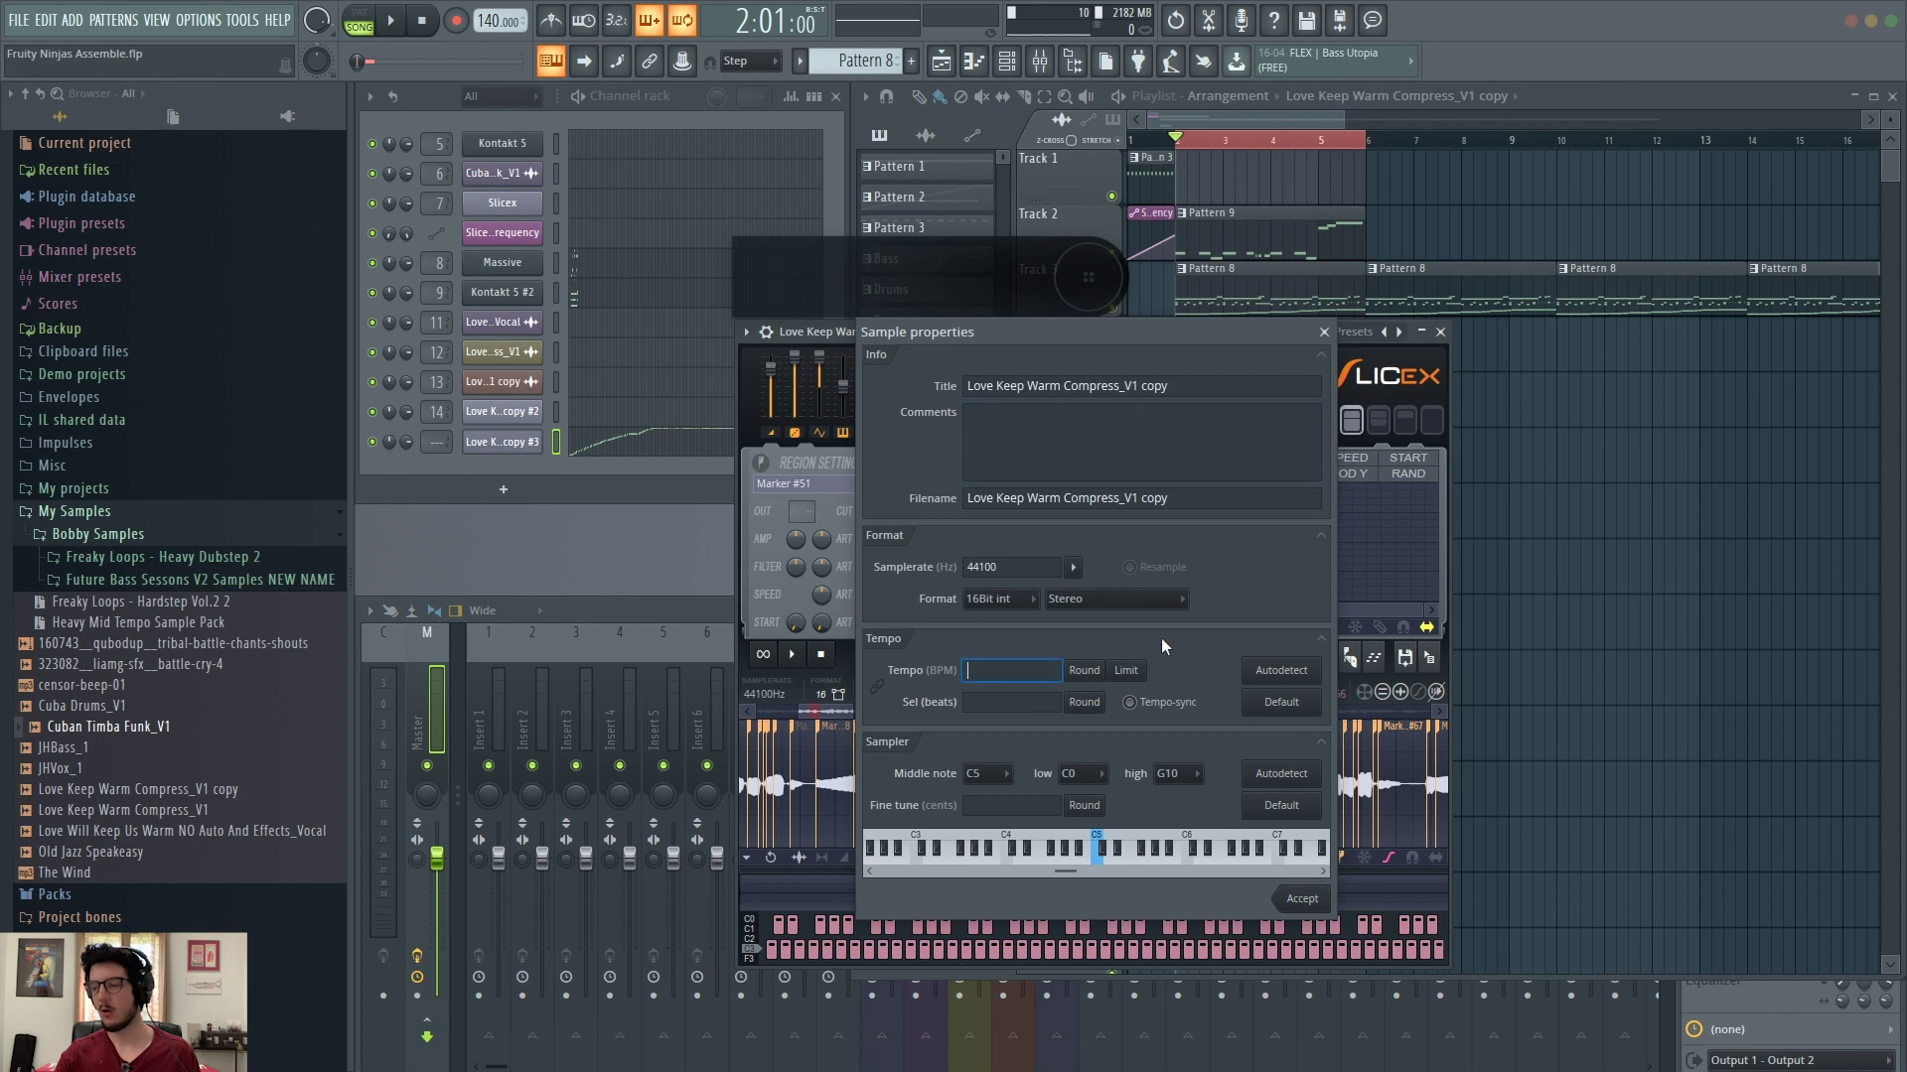
click(1265, 677)
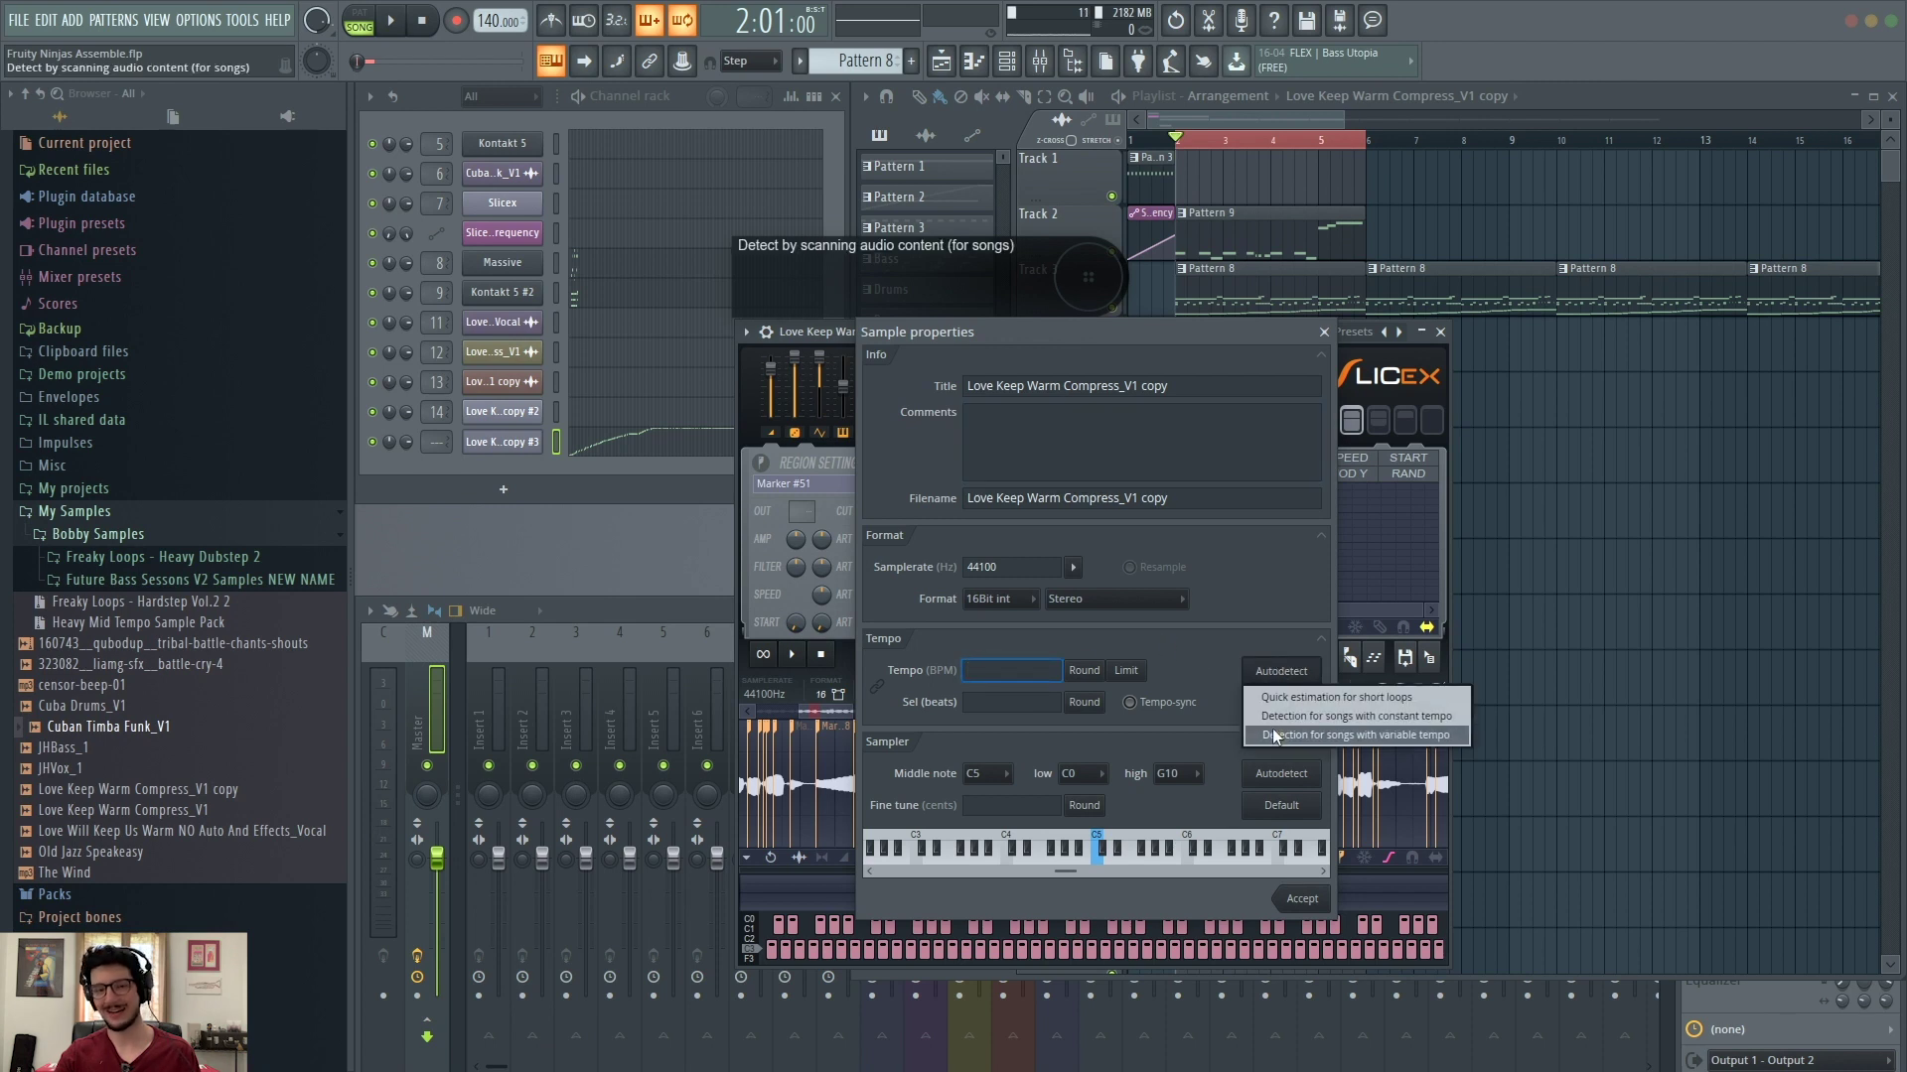
click(1212, 658)
click(999, 701)
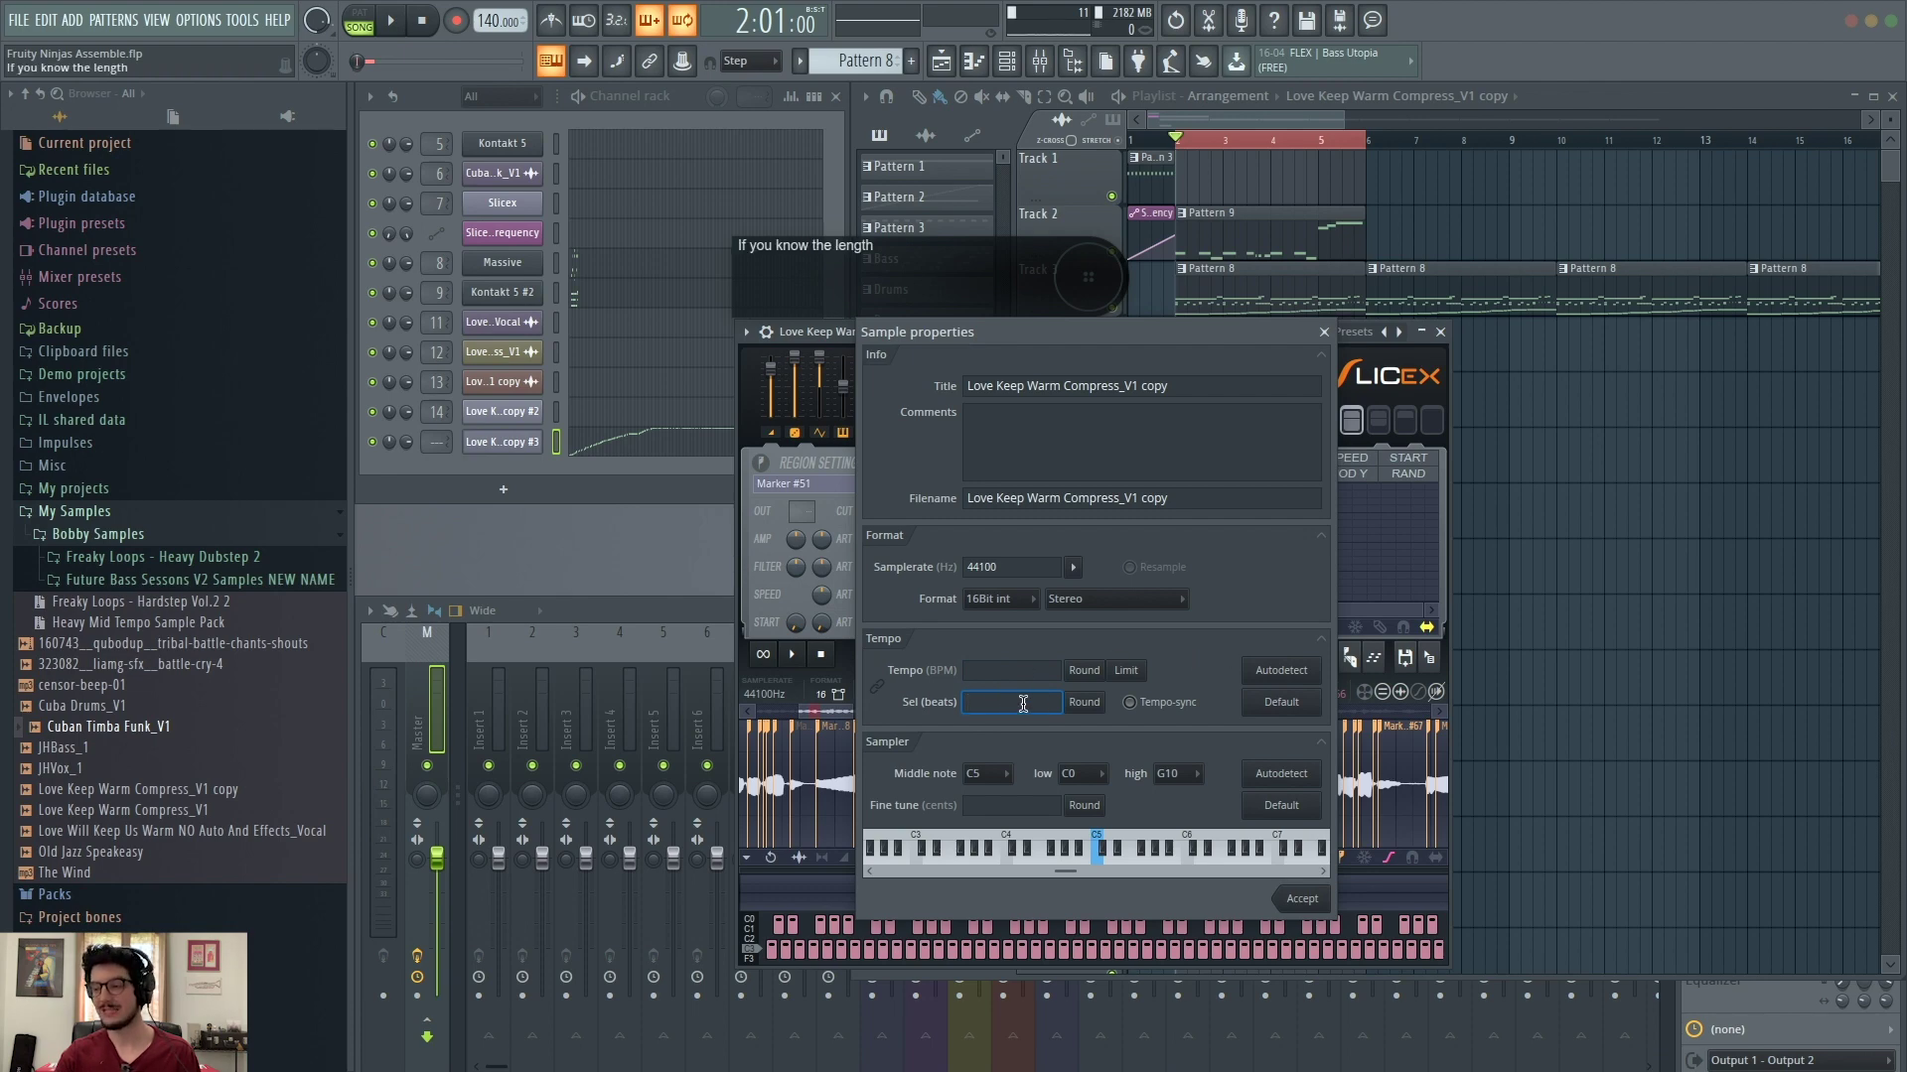
key(Escape)
Step: Examine the sample editor's processing tools and its region options, including auto-slice, beat detection and pitch region detection
click(989, 655)
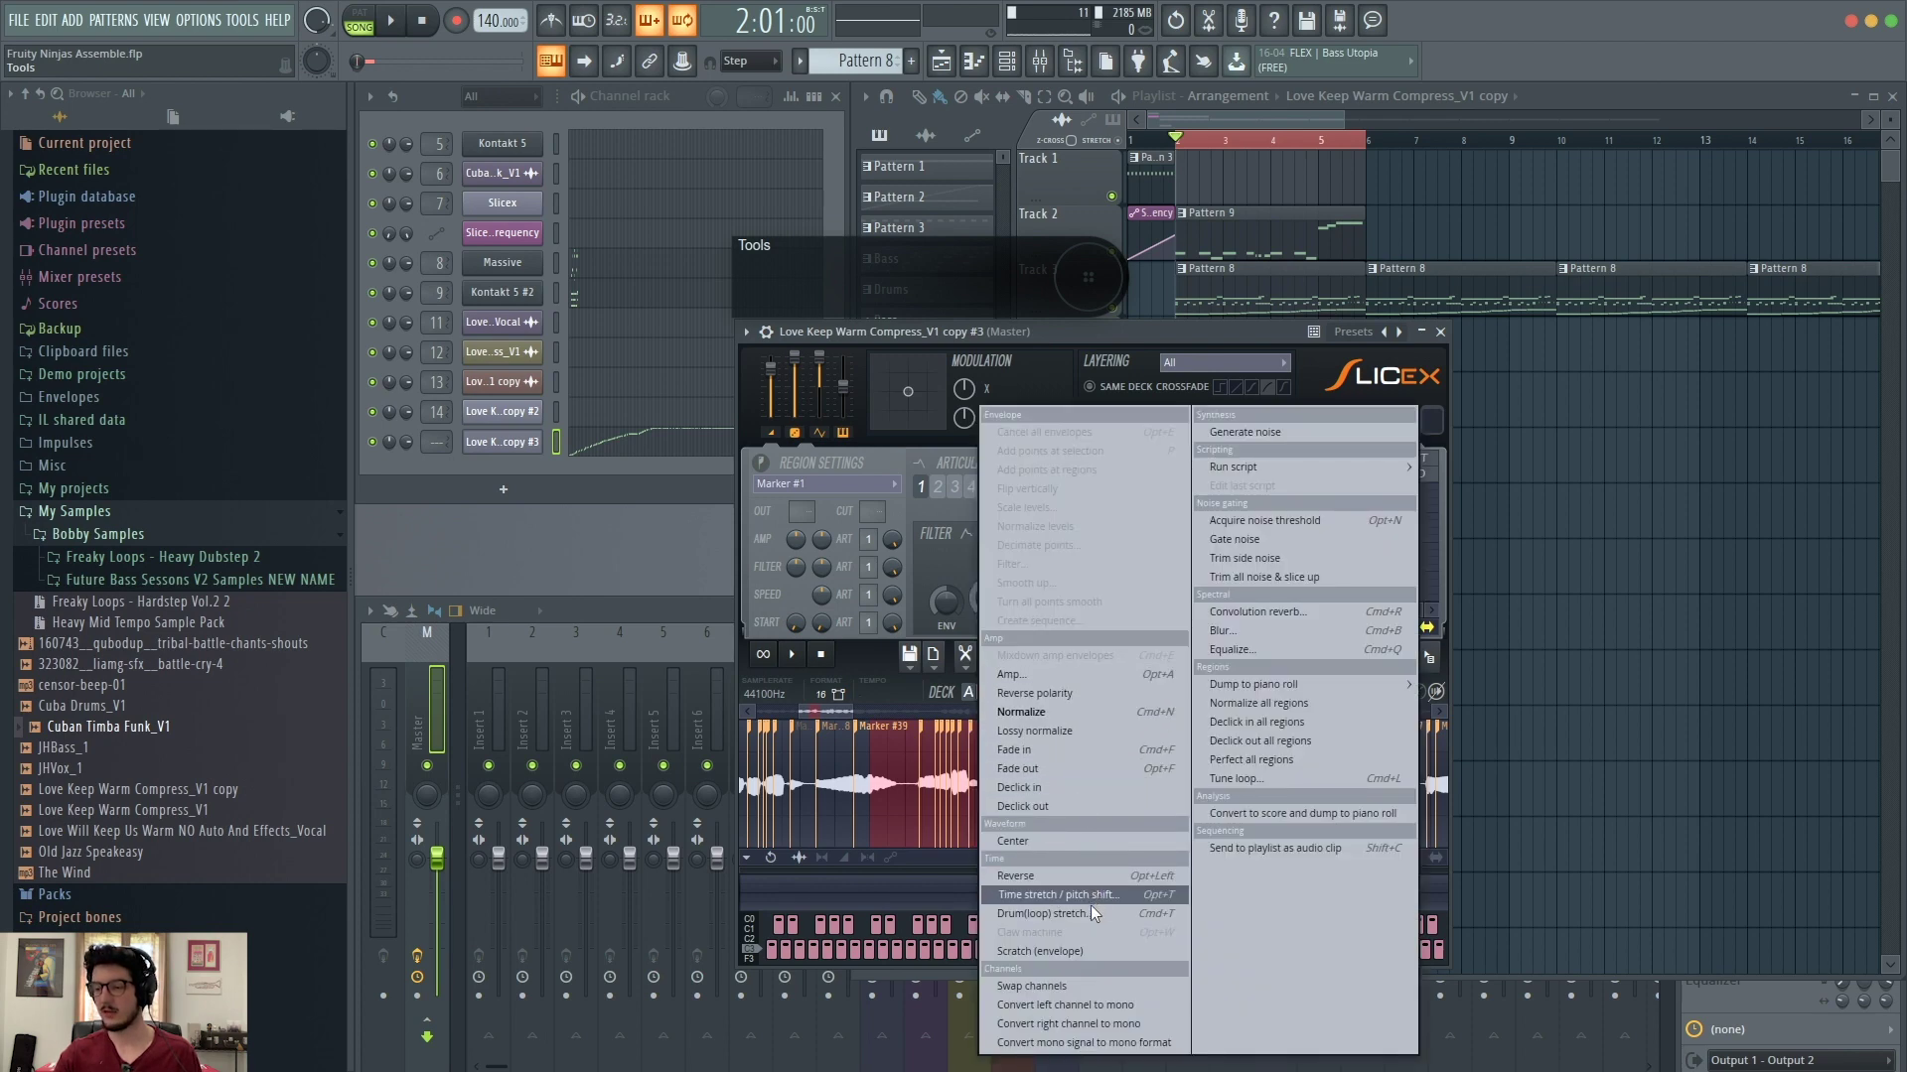
click(871, 657)
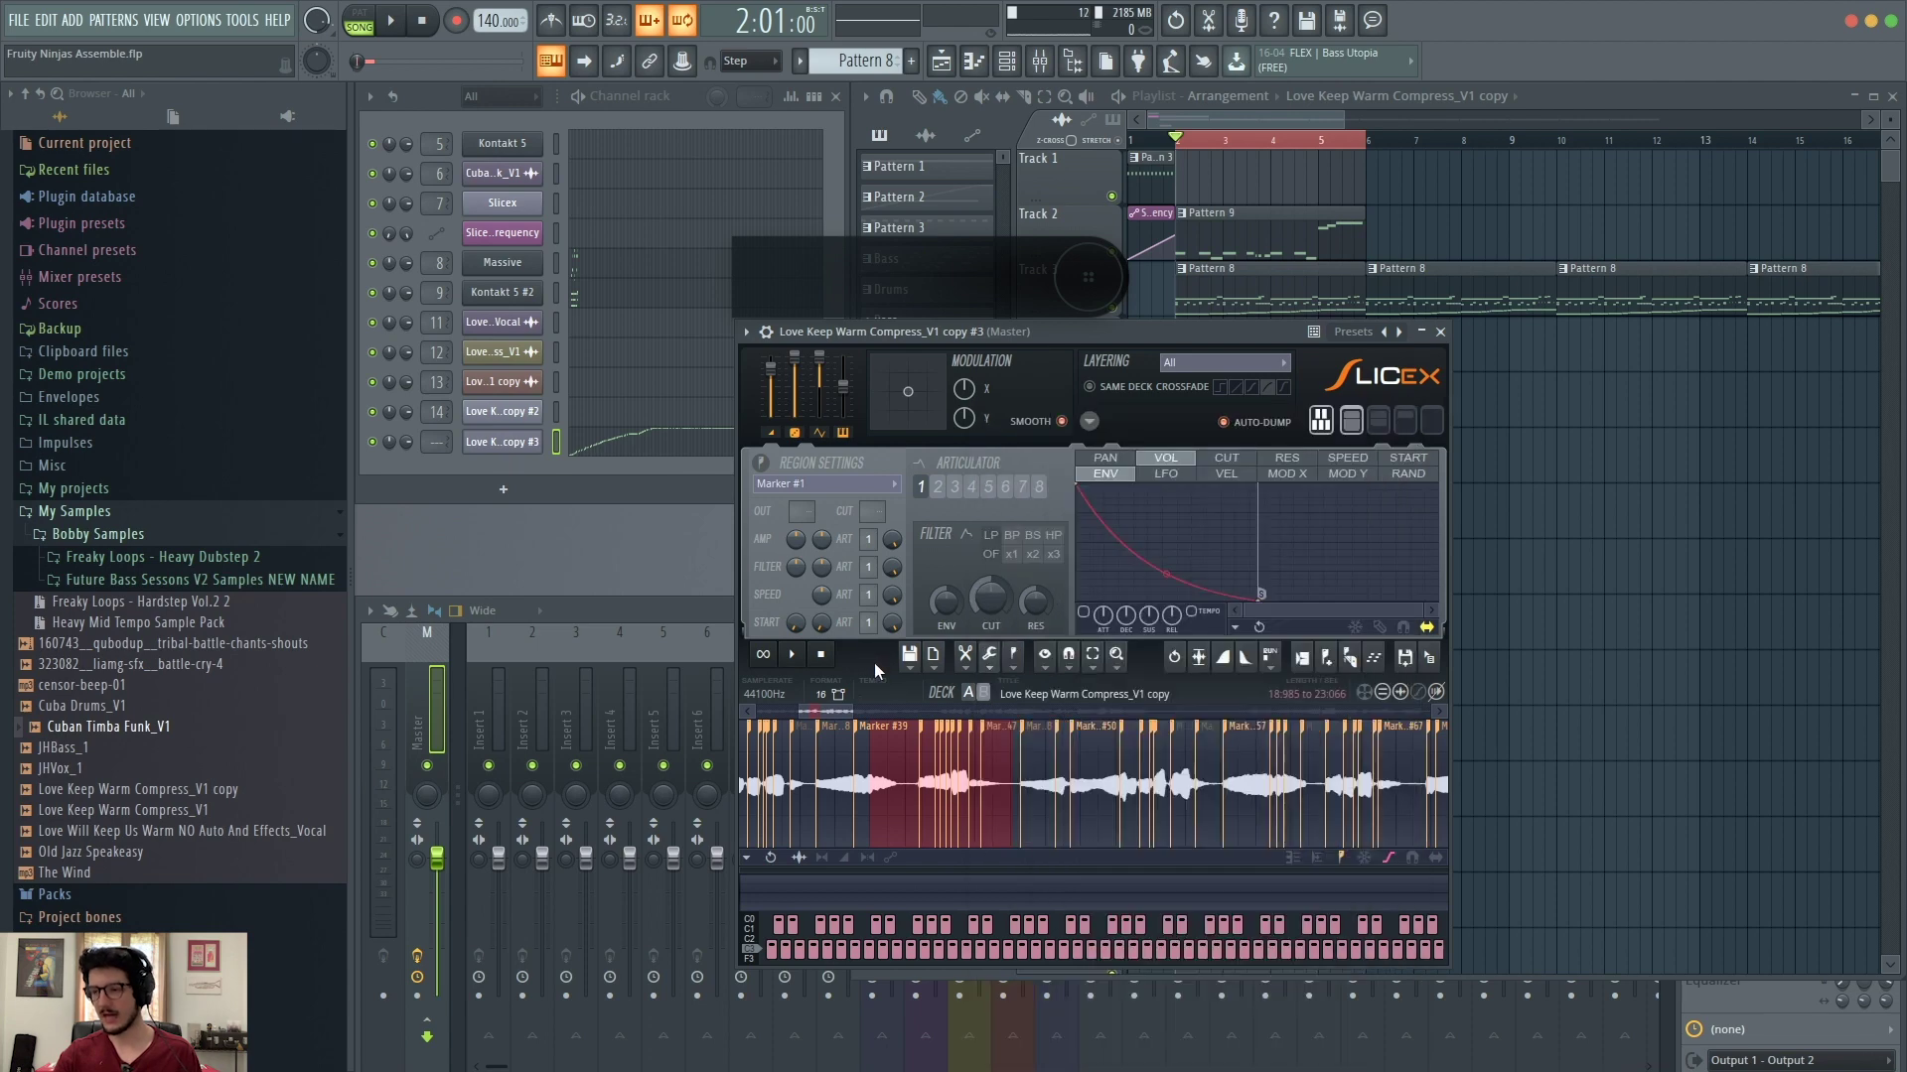
click(1015, 669)
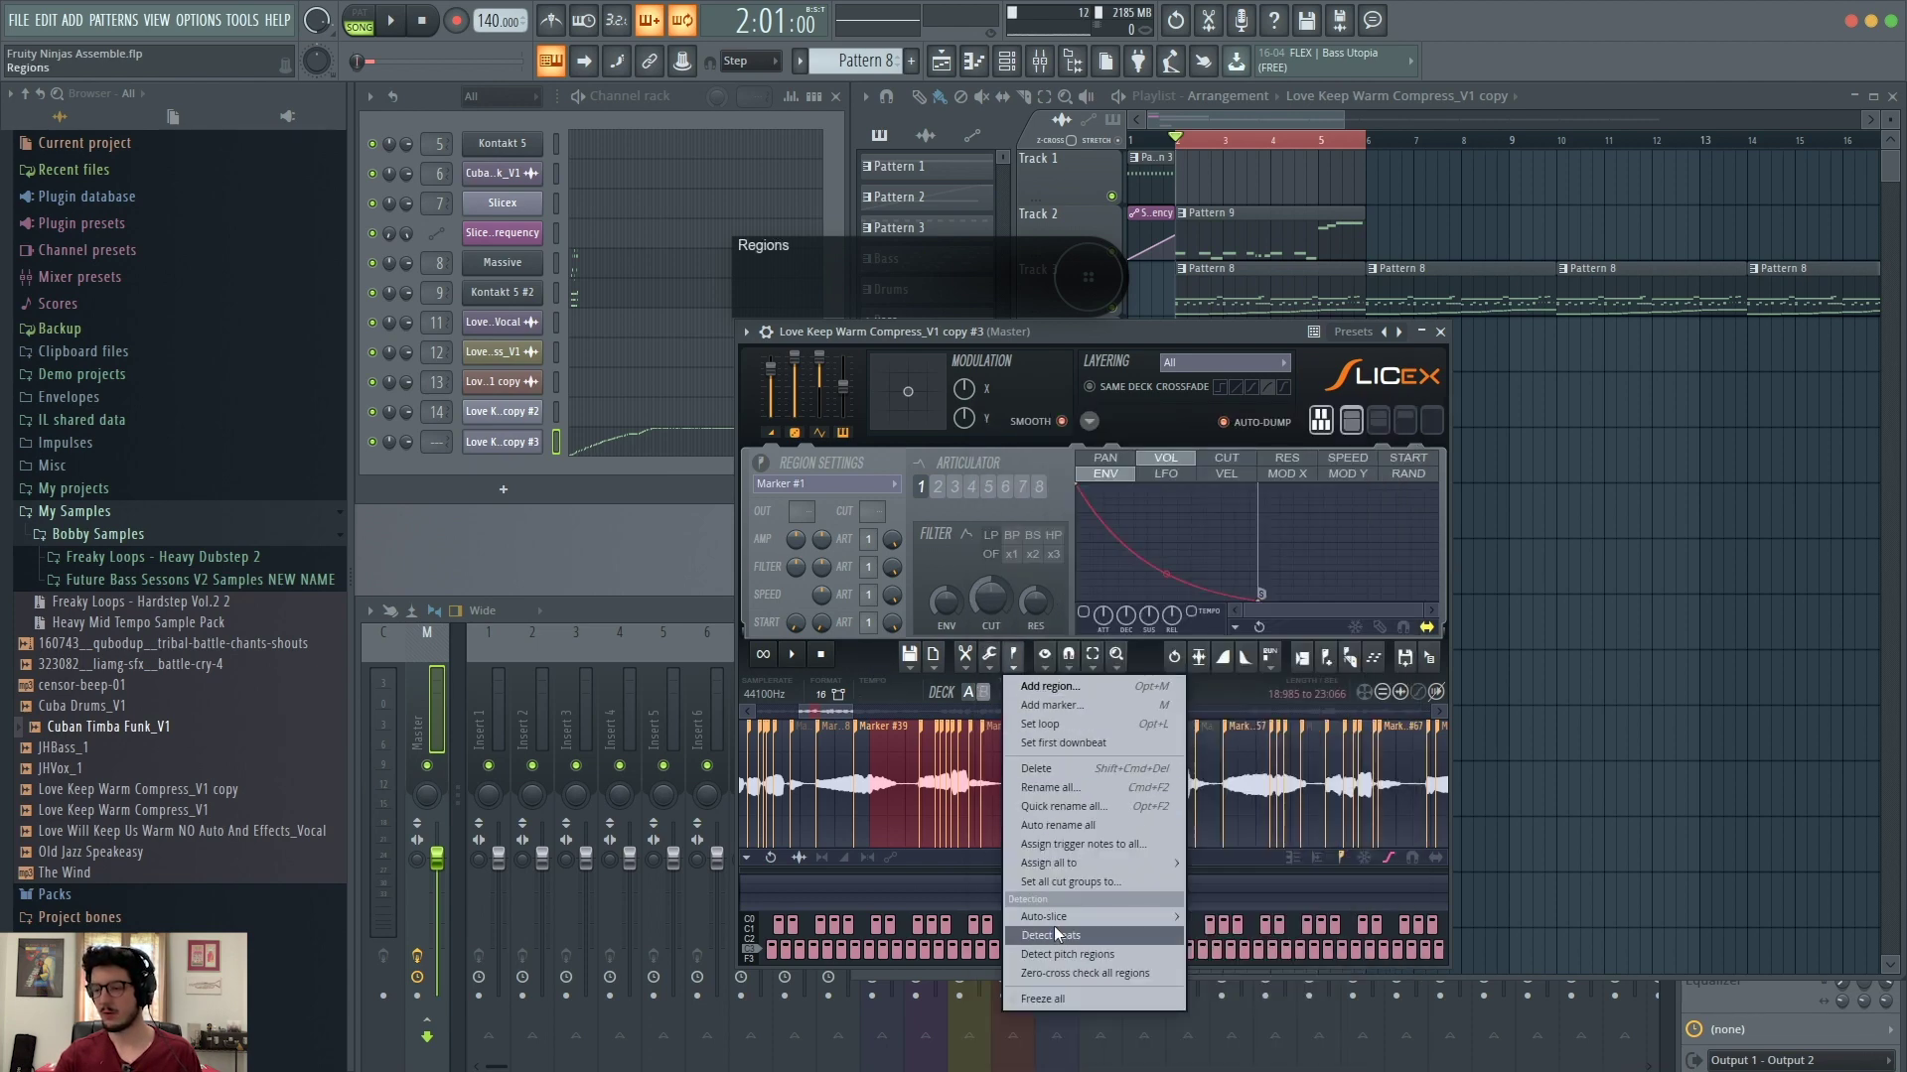
mouse_move(1058, 917)
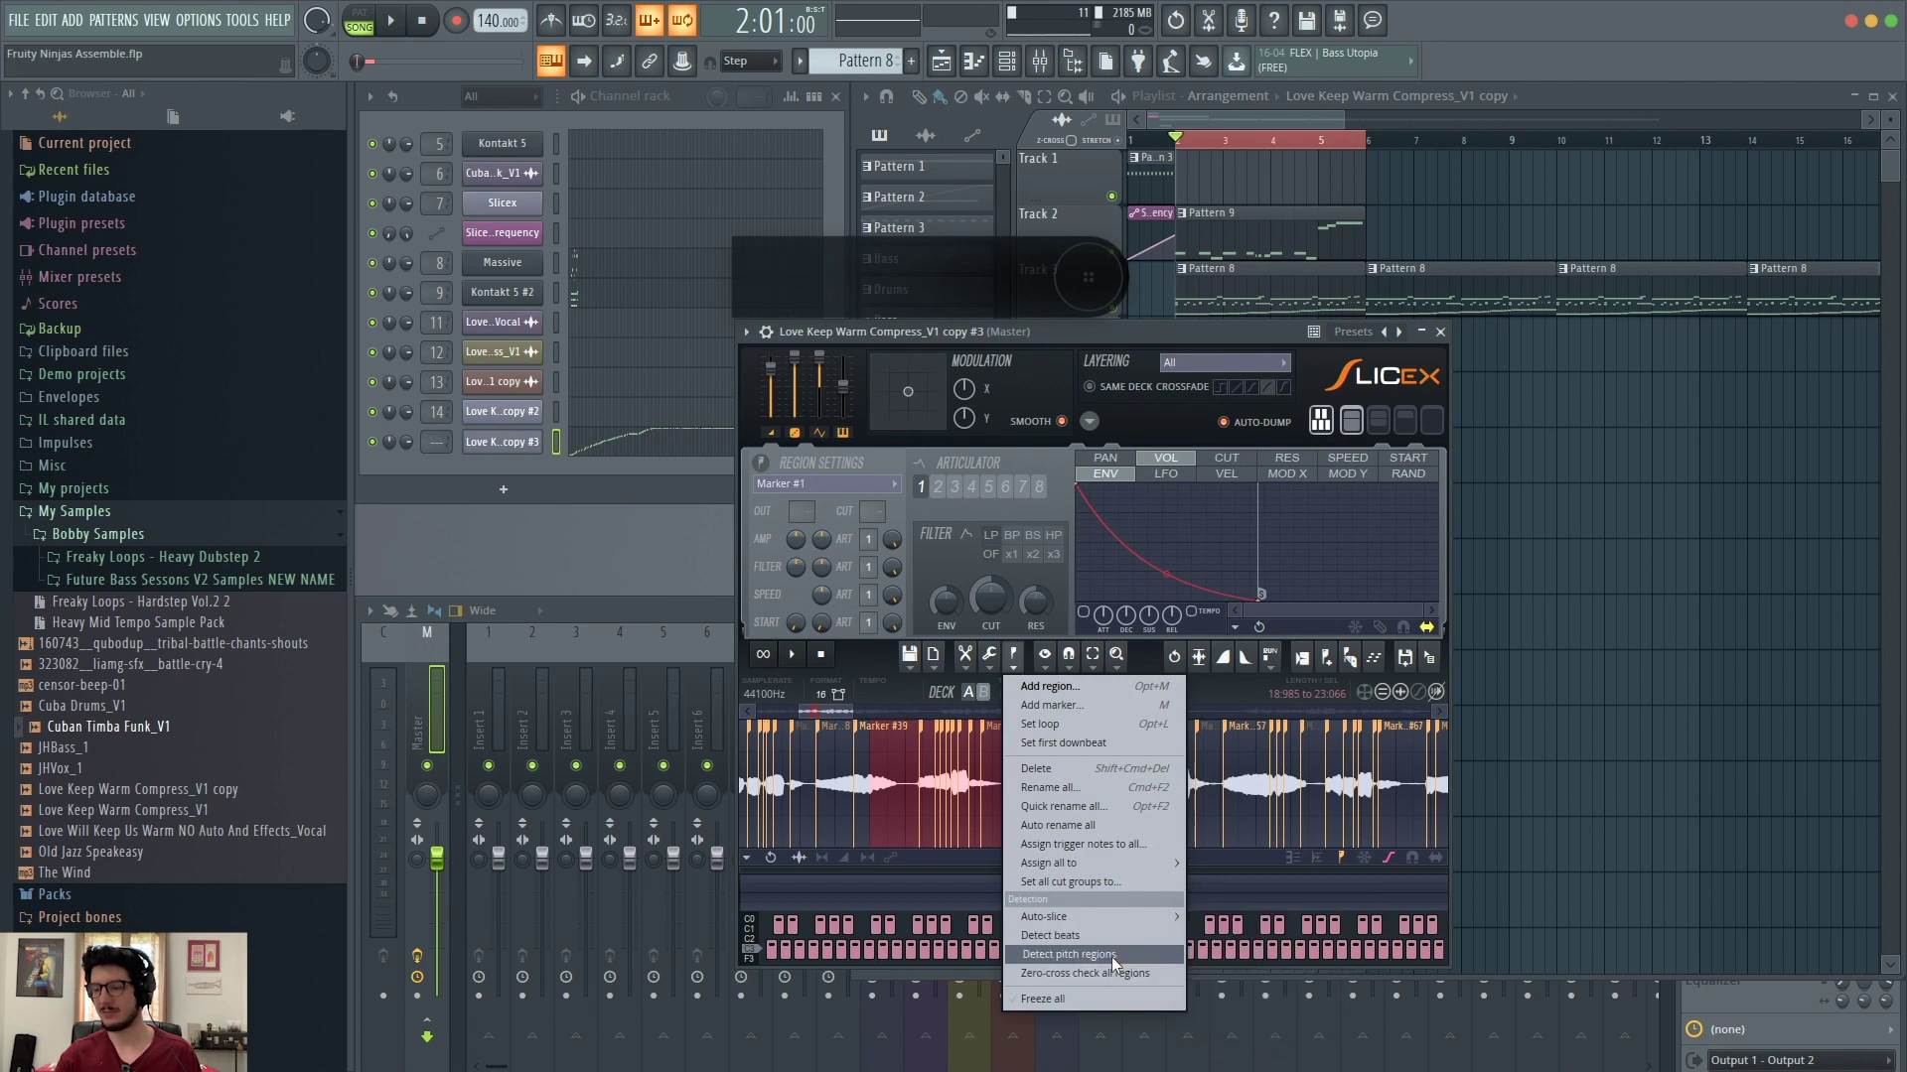
click(1070, 992)
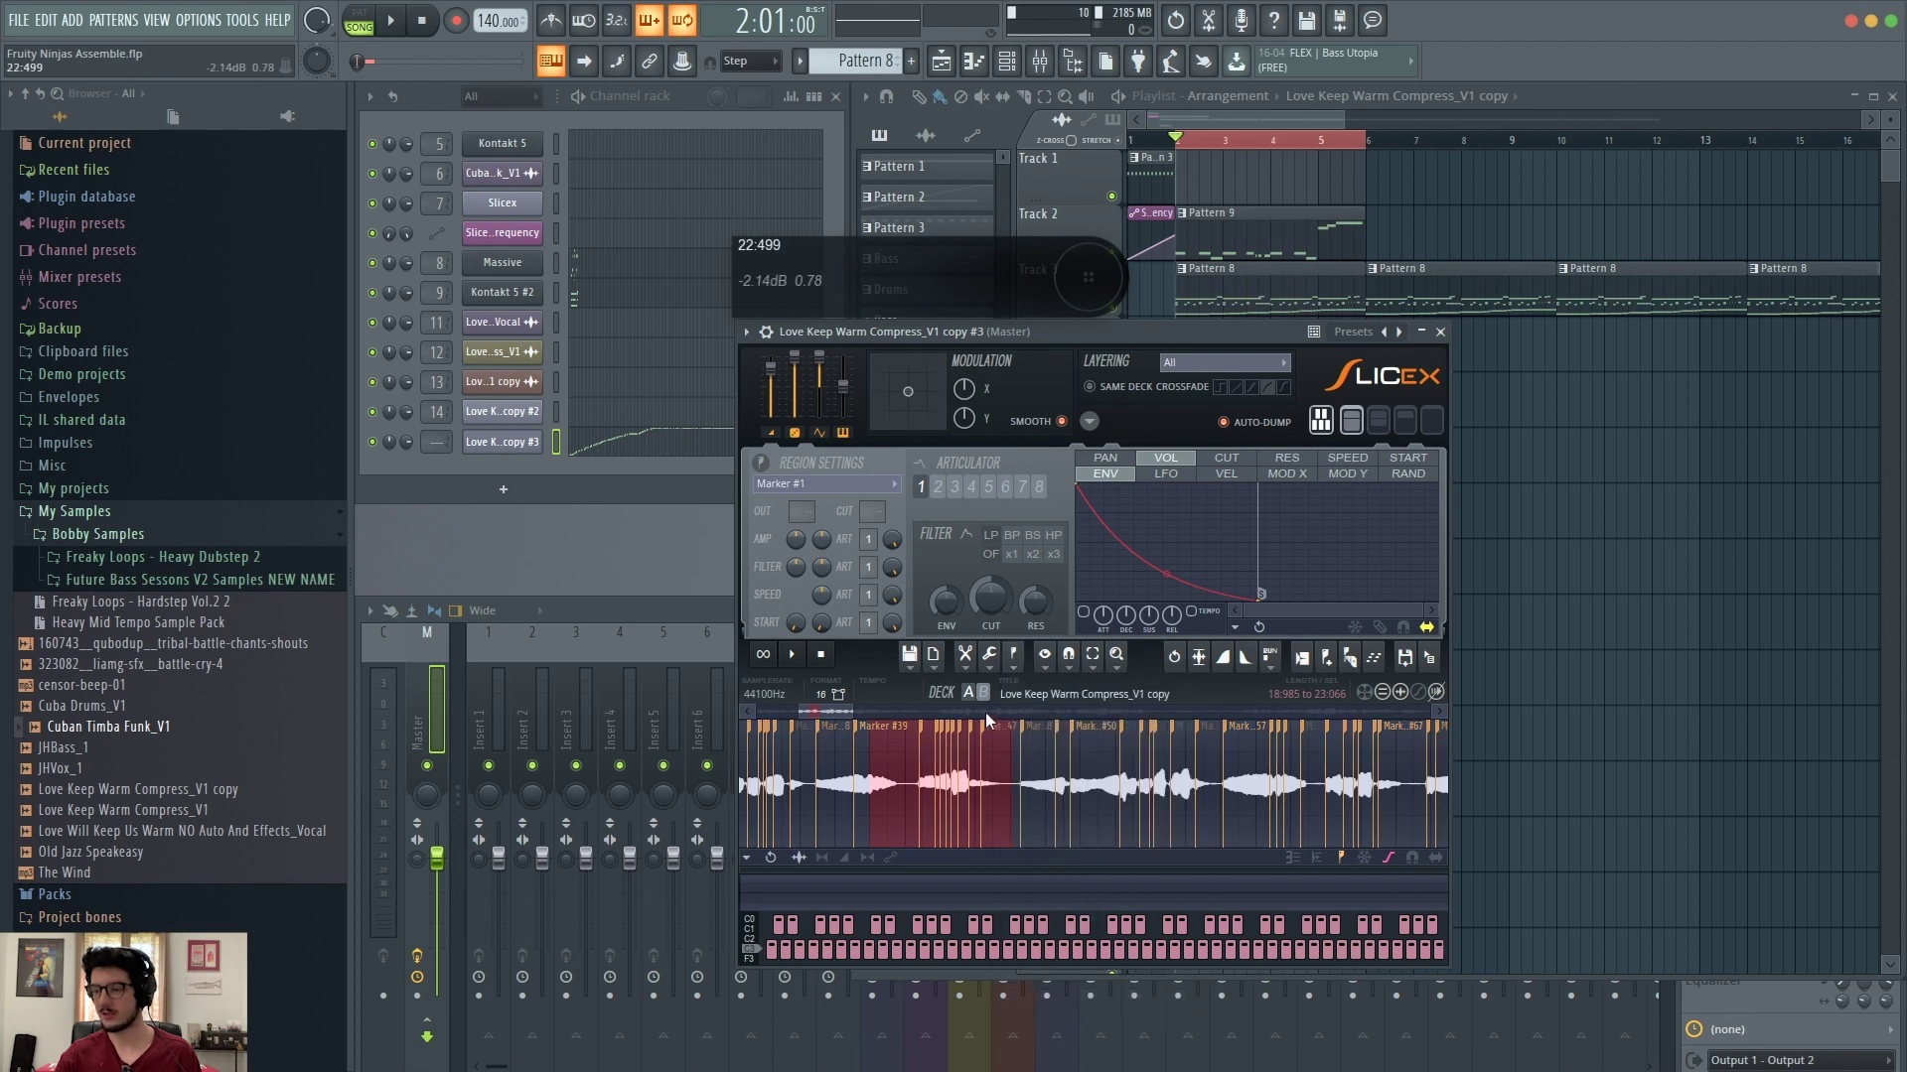
Step: Clear the range selection on the vocal waveform and examine the snap and select options
click(999, 735)
mouse_move(982, 721)
mouse_down()
mouse_move(1033, 723)
mouse_move(1006, 733)
mouse_up()
click(1006, 733)
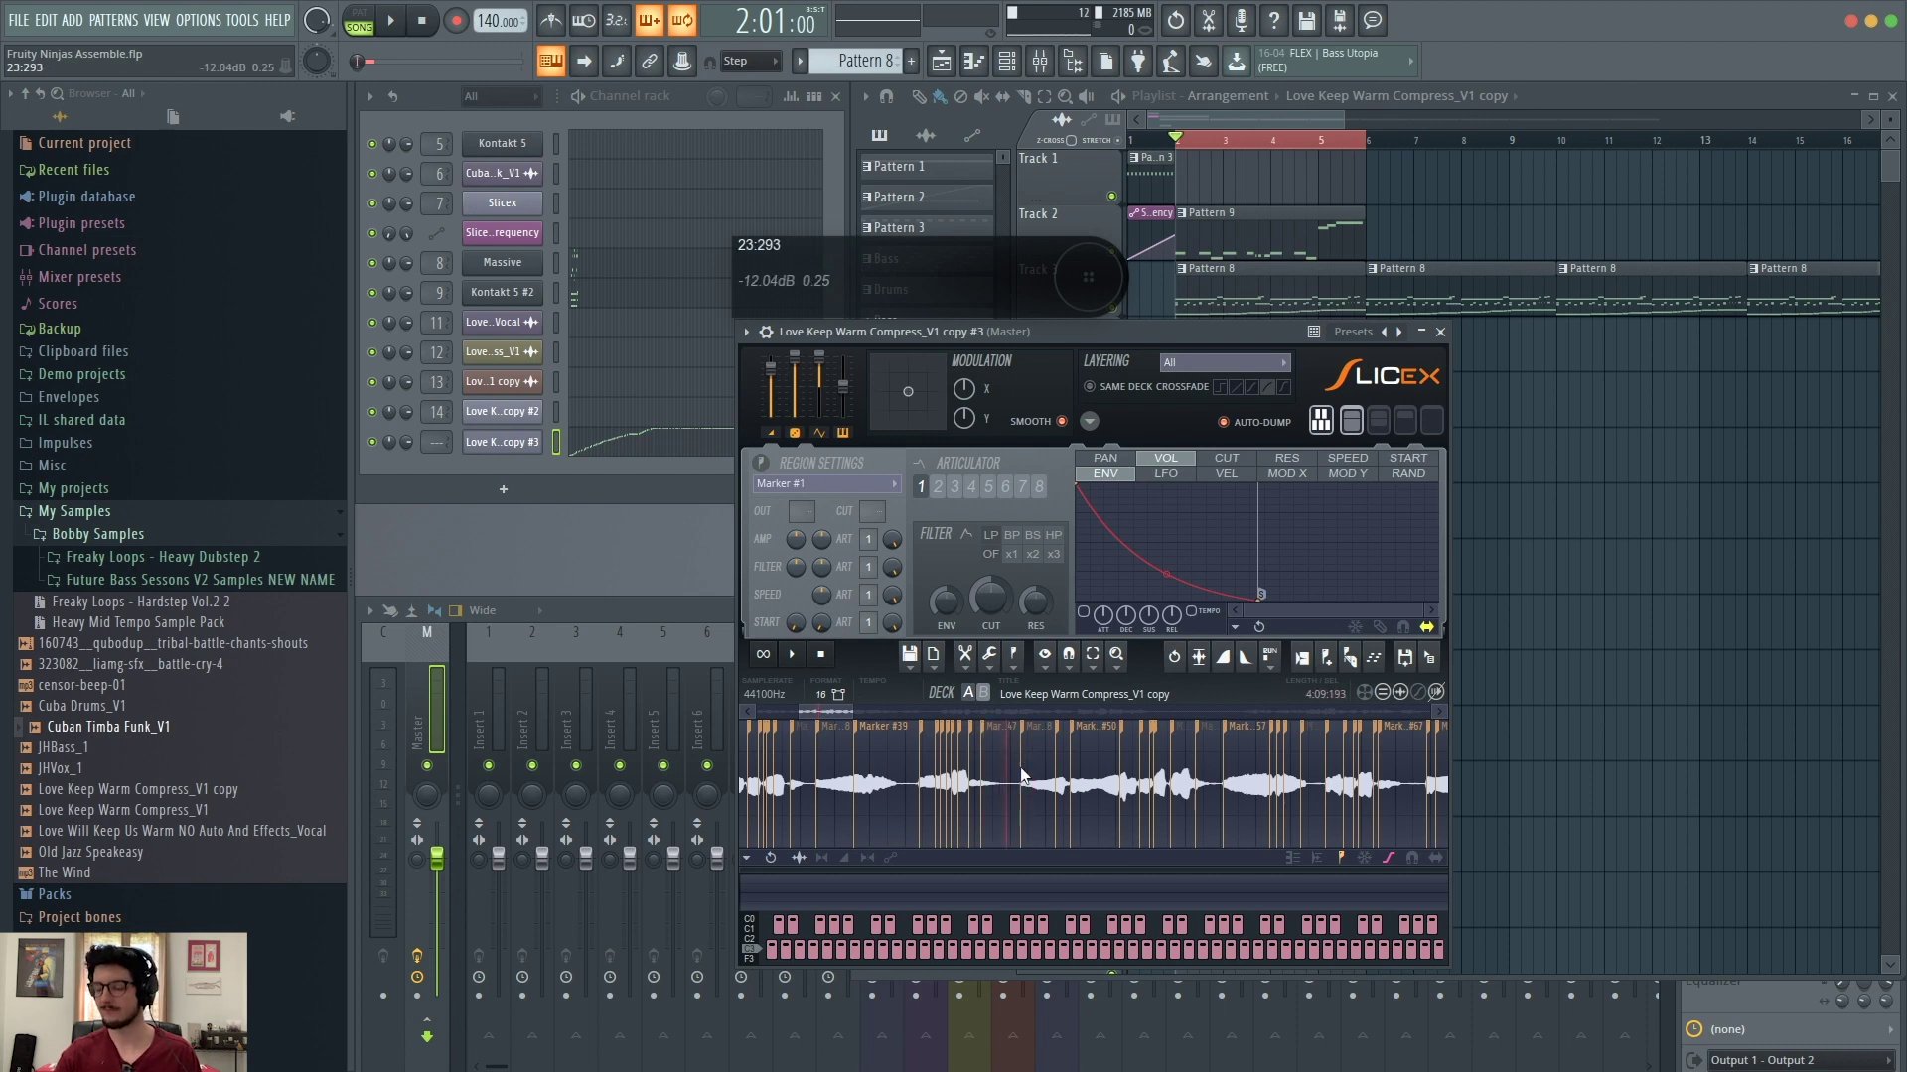
click(1069, 657)
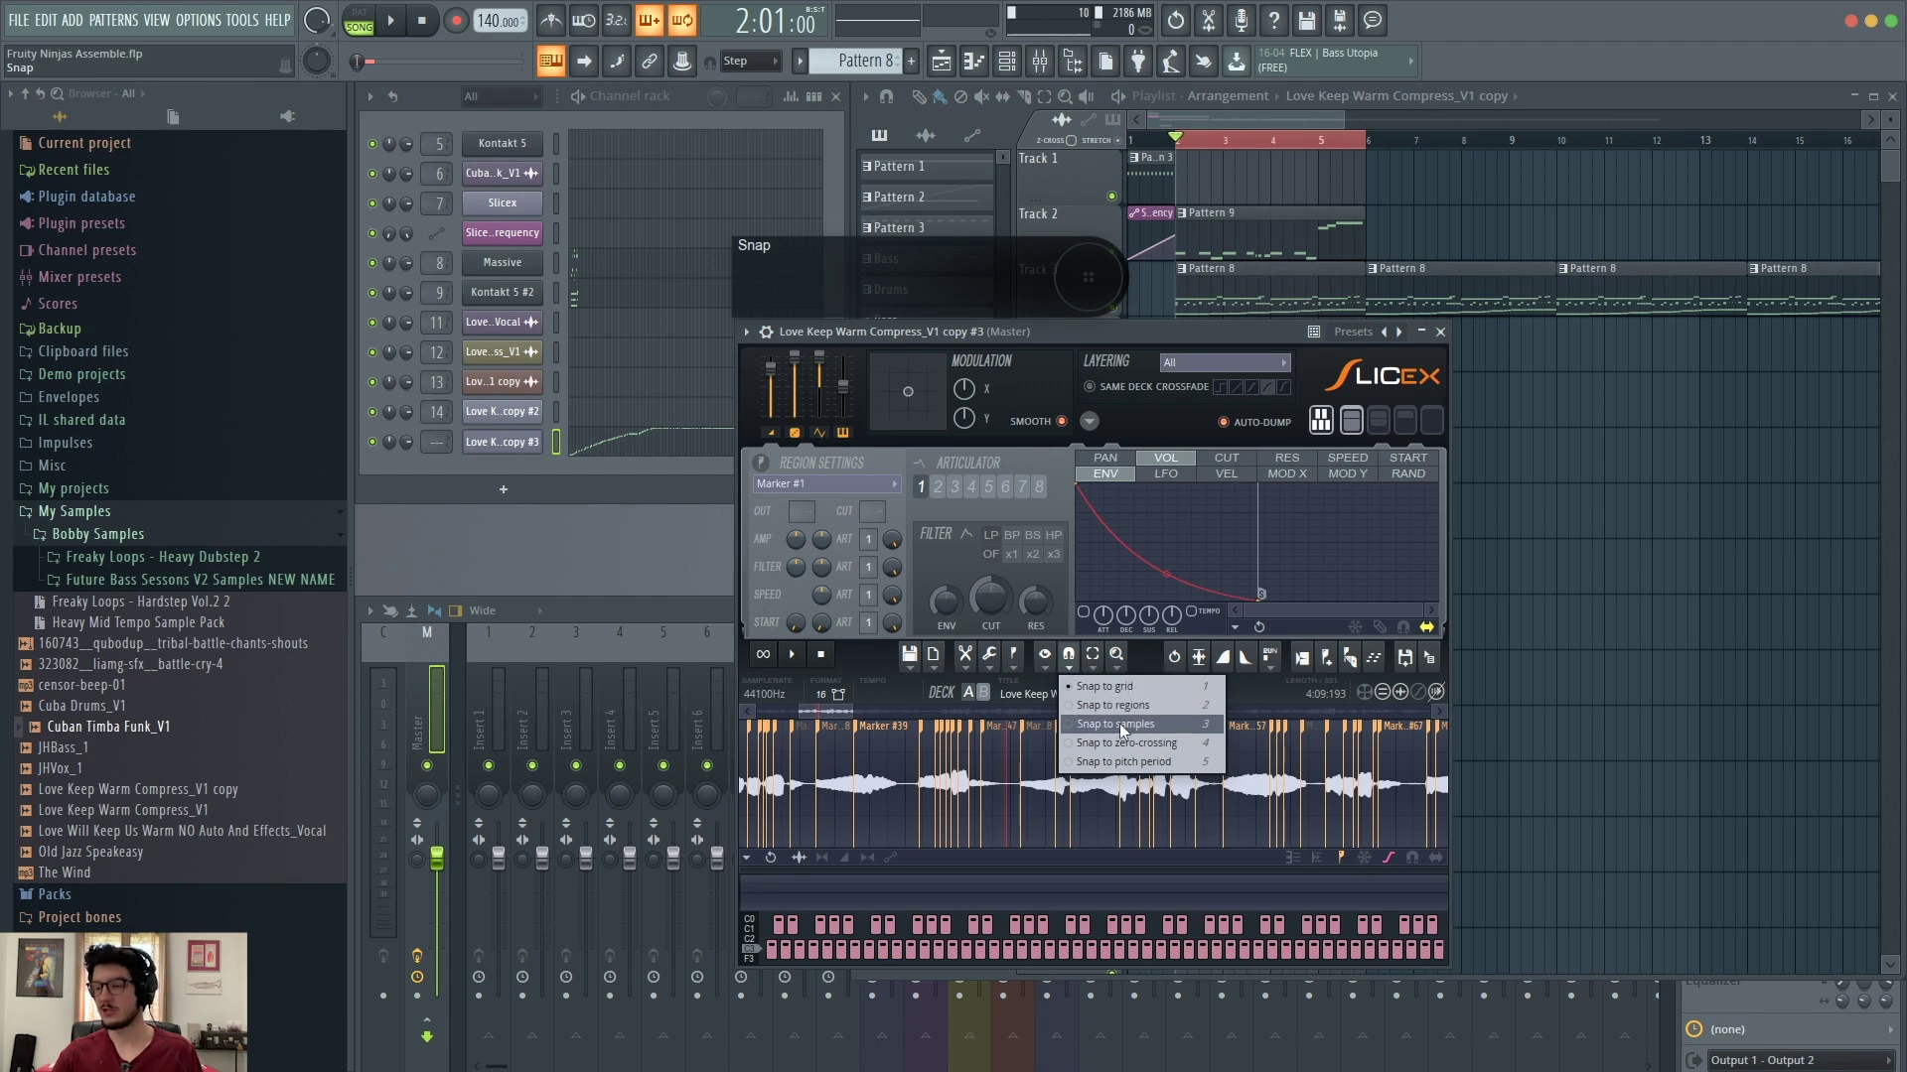
click(1092, 658)
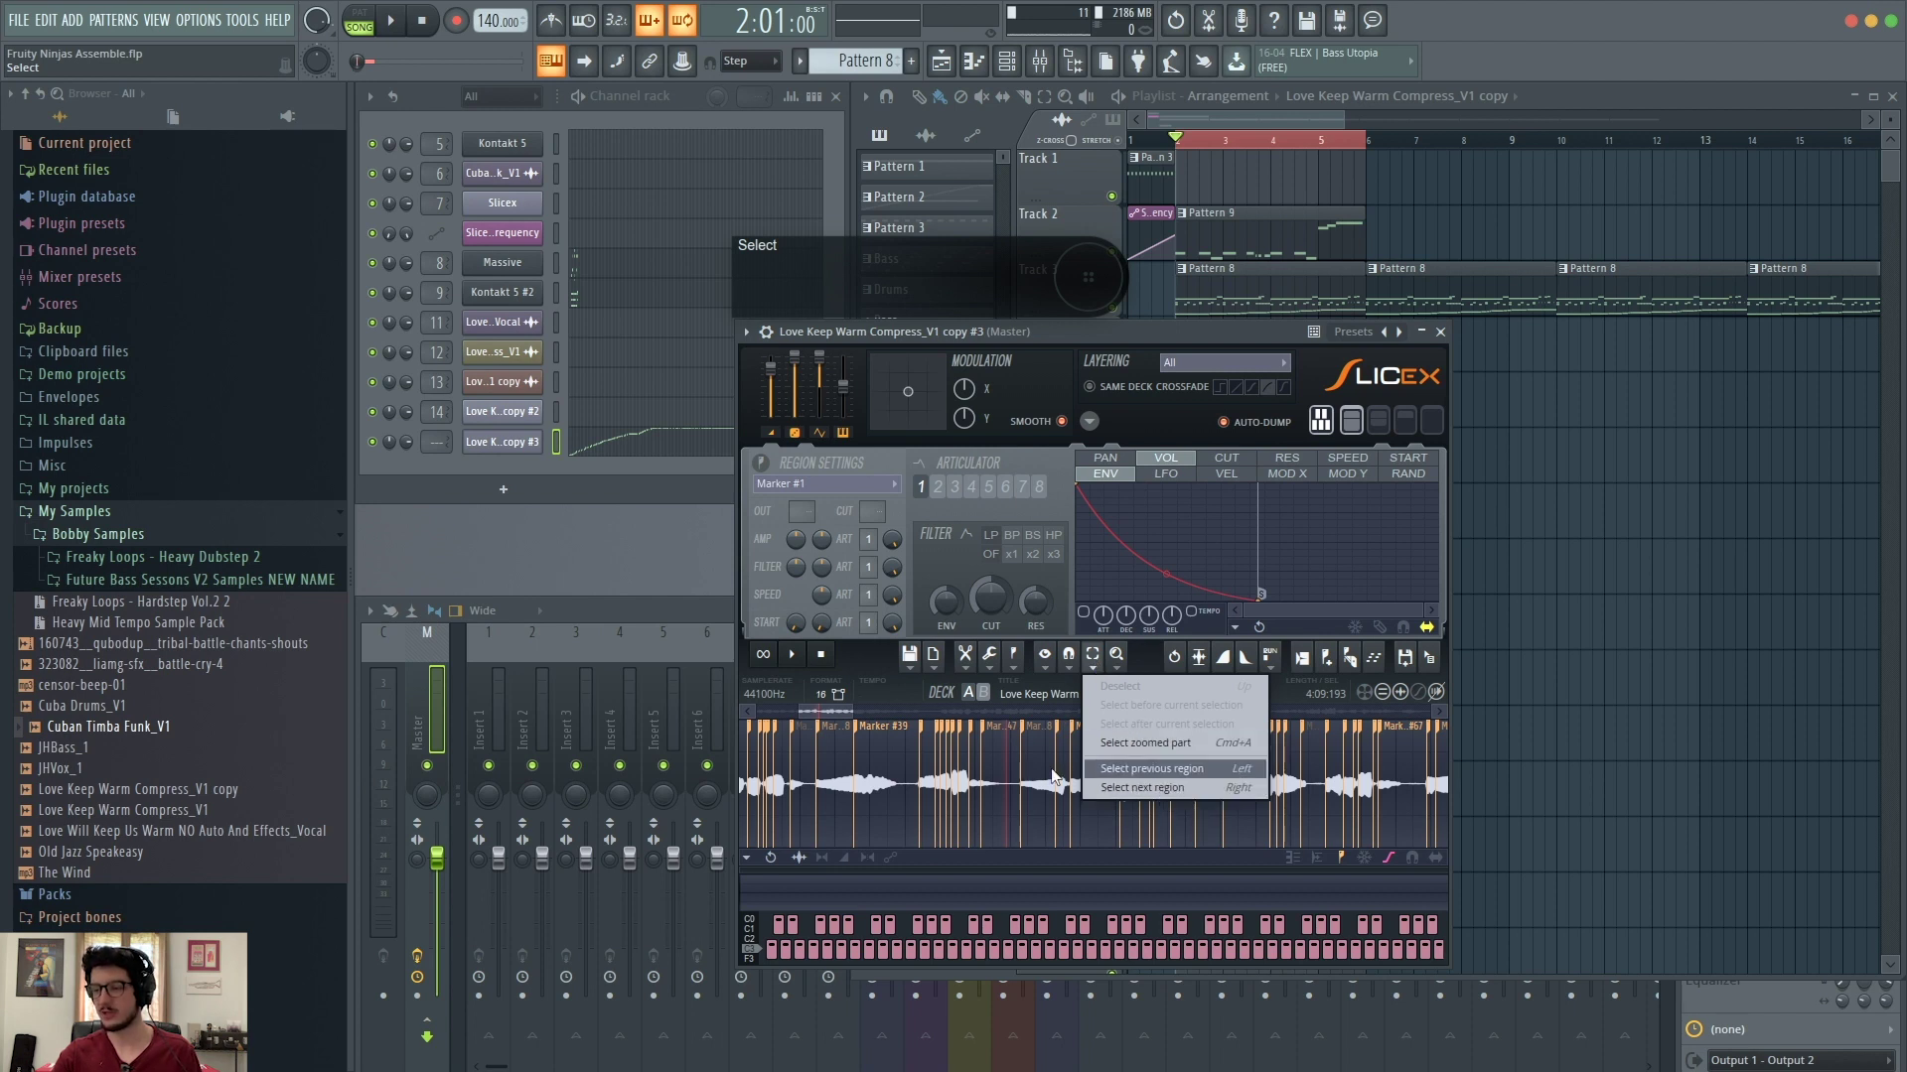
click(1013, 749)
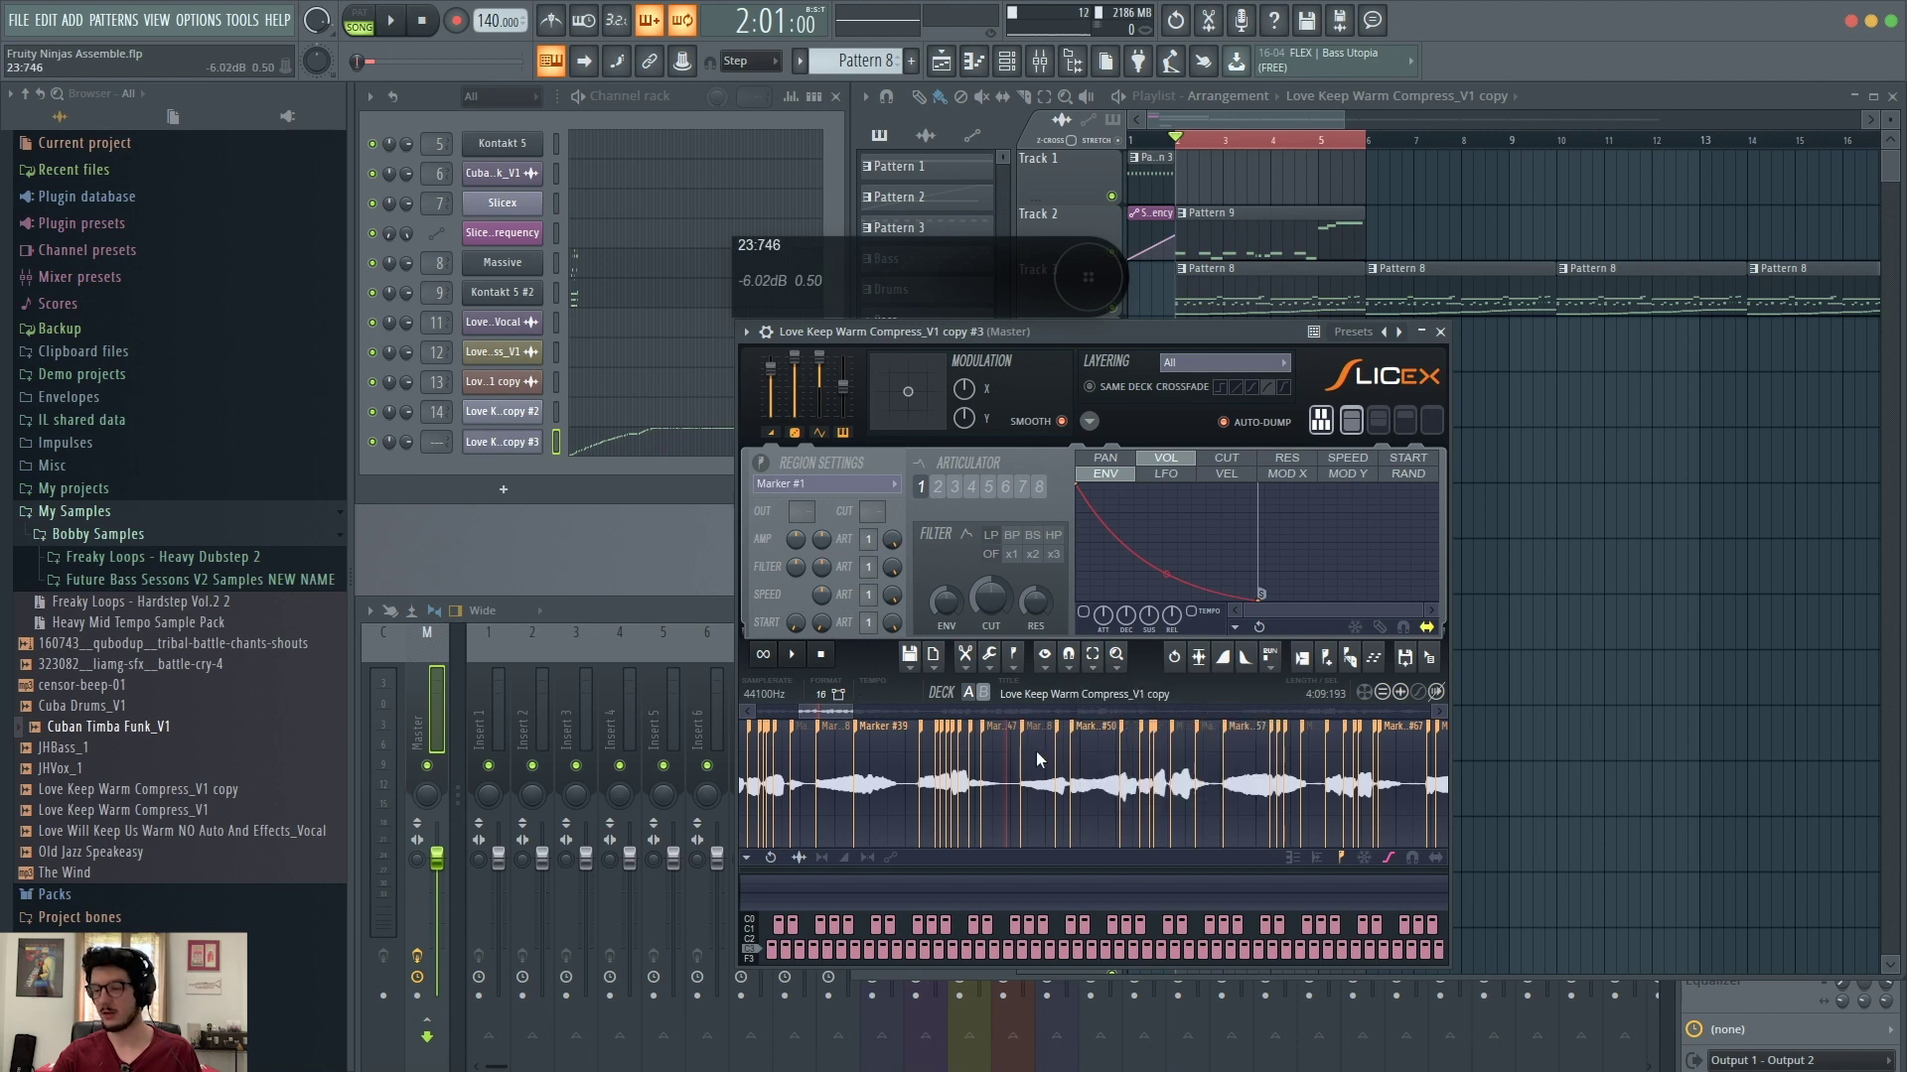
click(1035, 750)
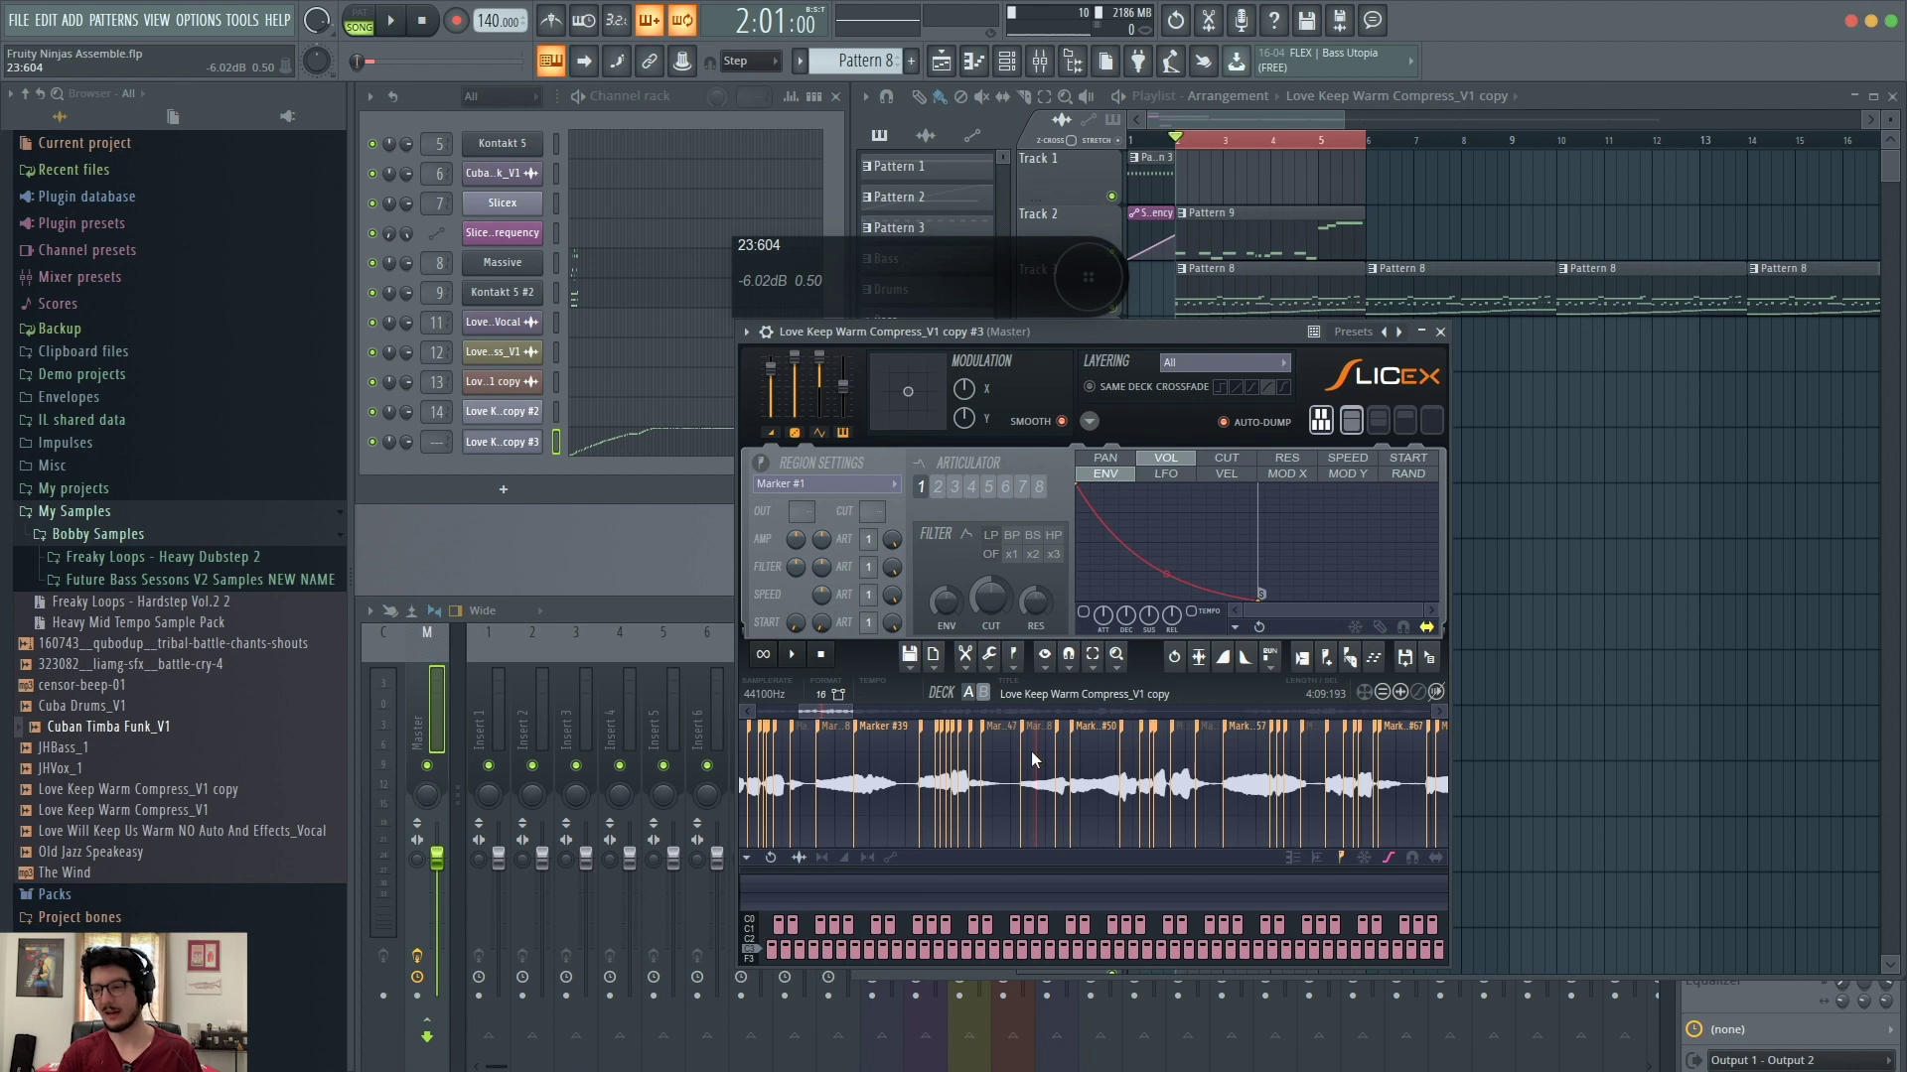
Step: Move the selection back and forth between neighbouring slices around Marker #306 of the vocal sample
scroll(1031, 751, up, 5)
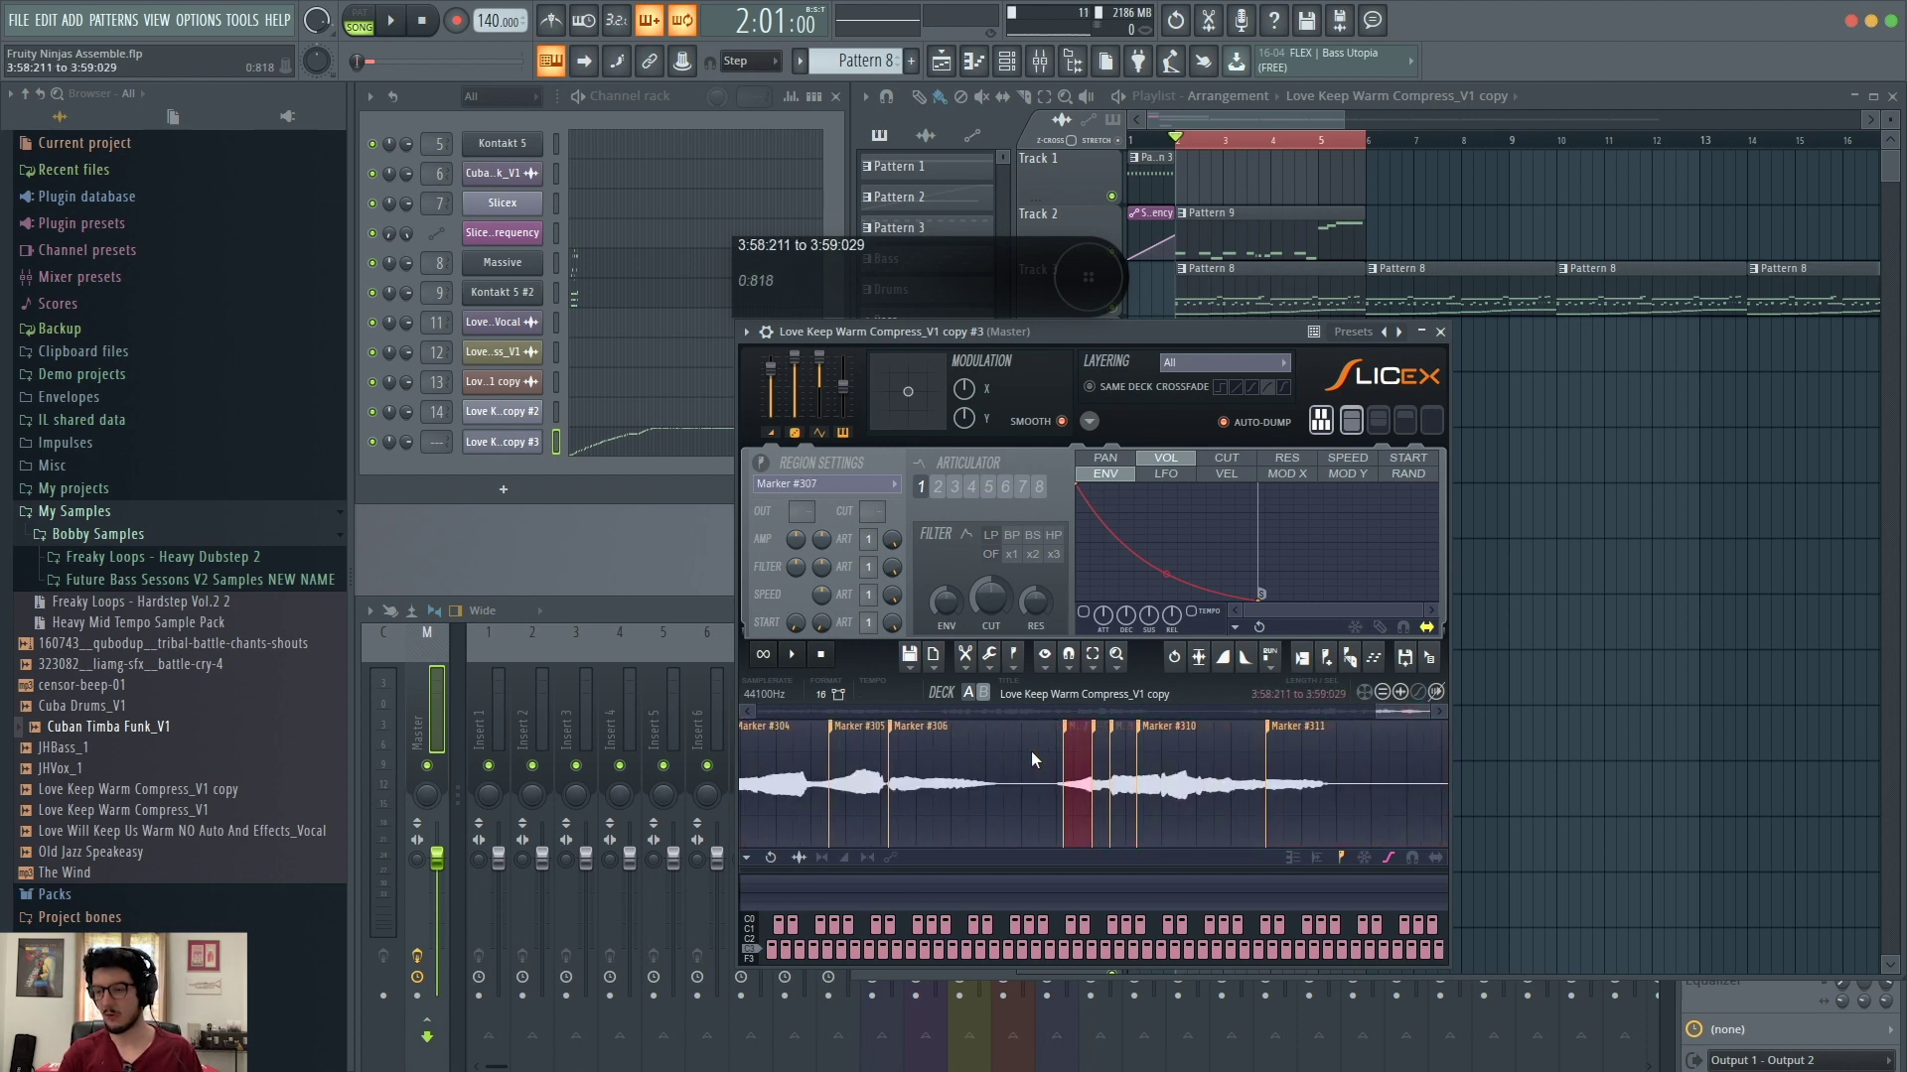
key(Right)
key(Left)
key(Left)
key(Right)
key(Right)
key(Left)
key(Left)
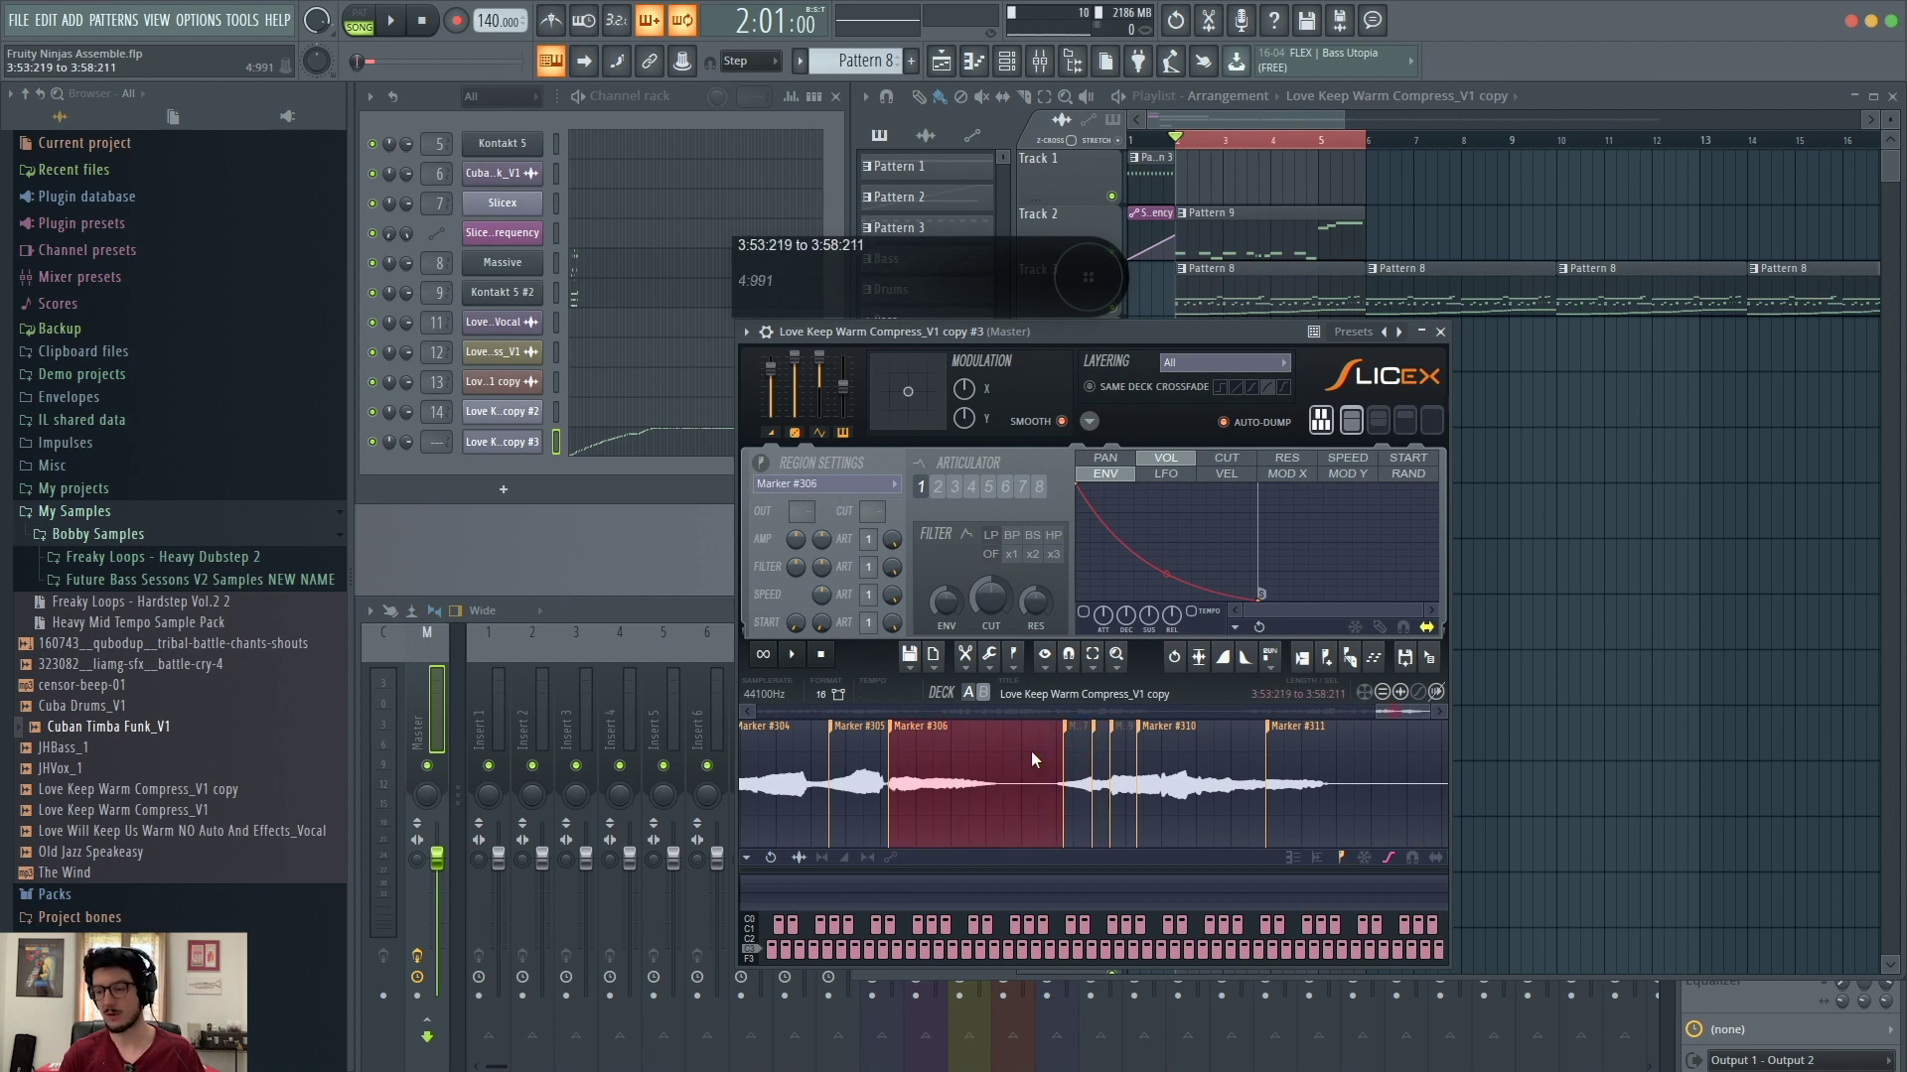
key(Right)
key(Right)
key(Right)
key(Right)
key(Left)
key(Left)
key(Left)
key(Left)
key(Left)
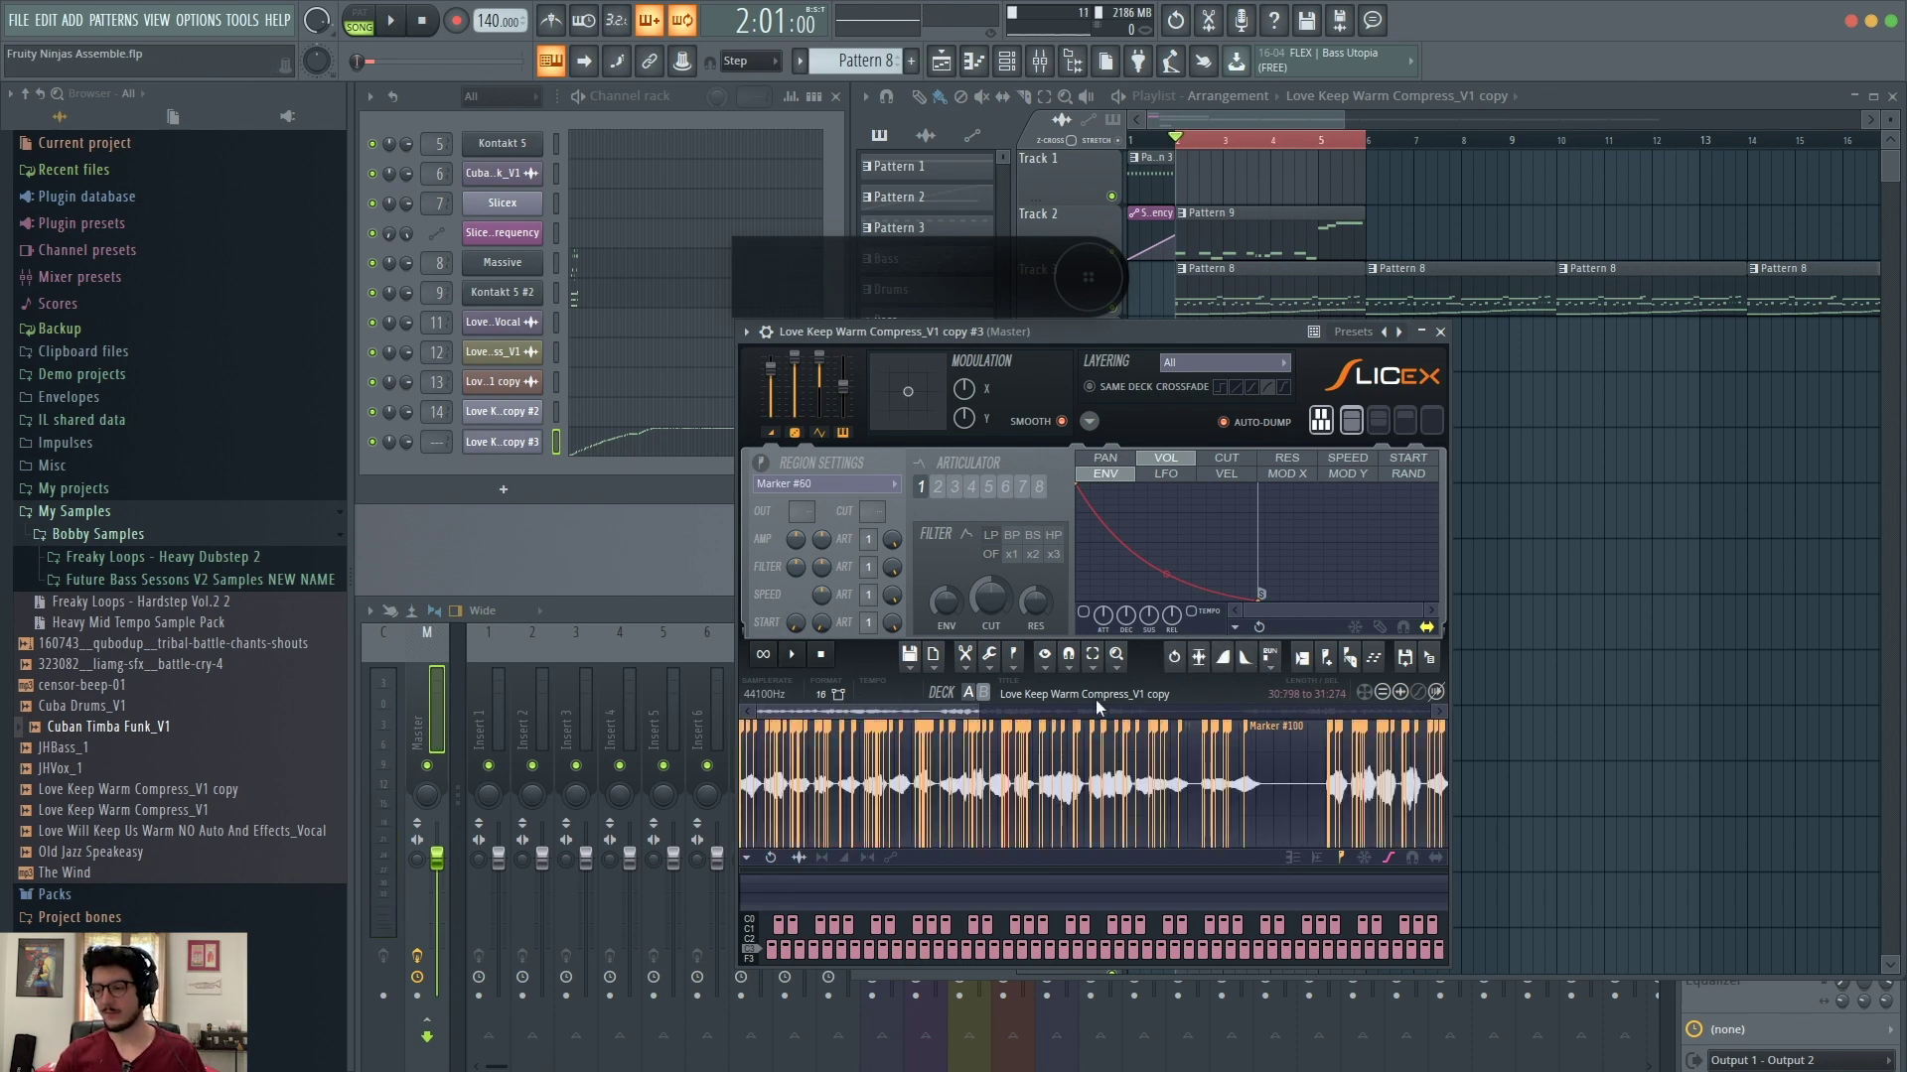
Step: Select the entire vocal sample, normalize it and clear the selection
drag(979, 711, 1490, 730)
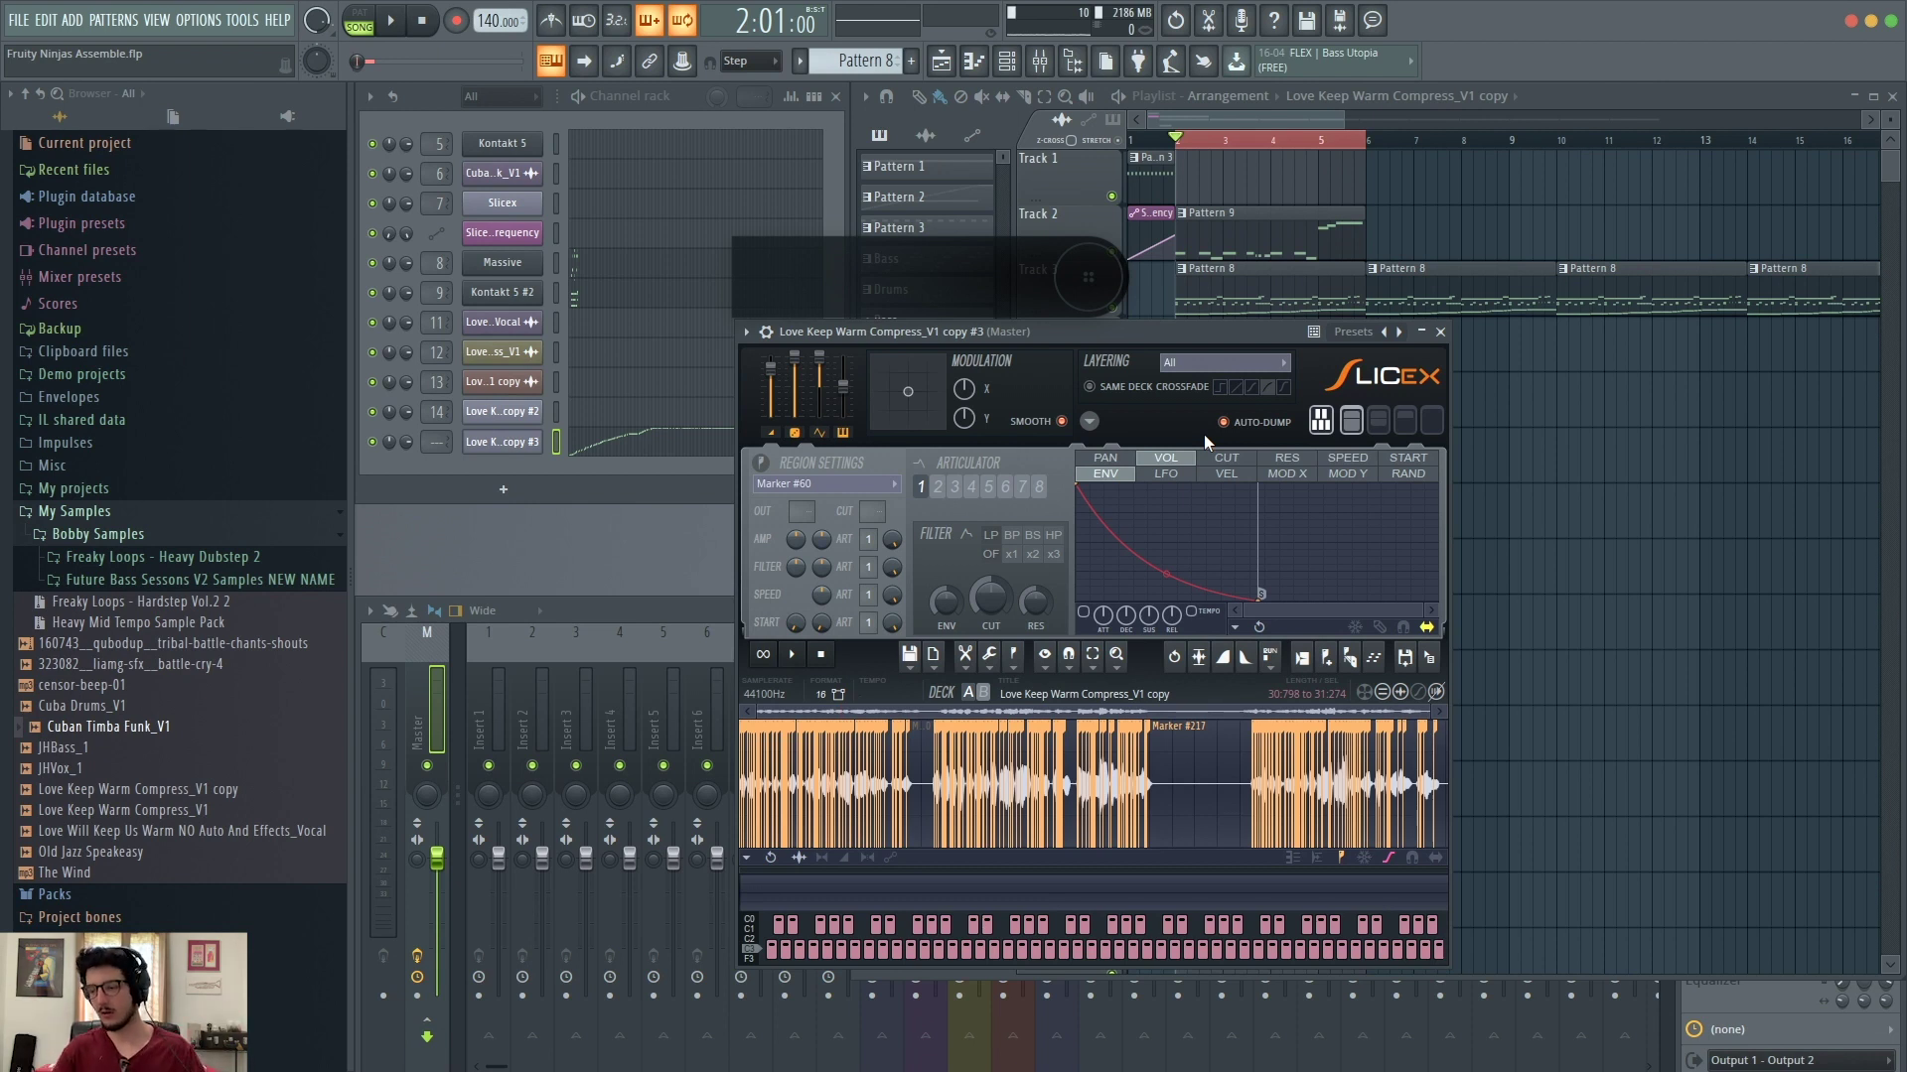
click(1195, 760)
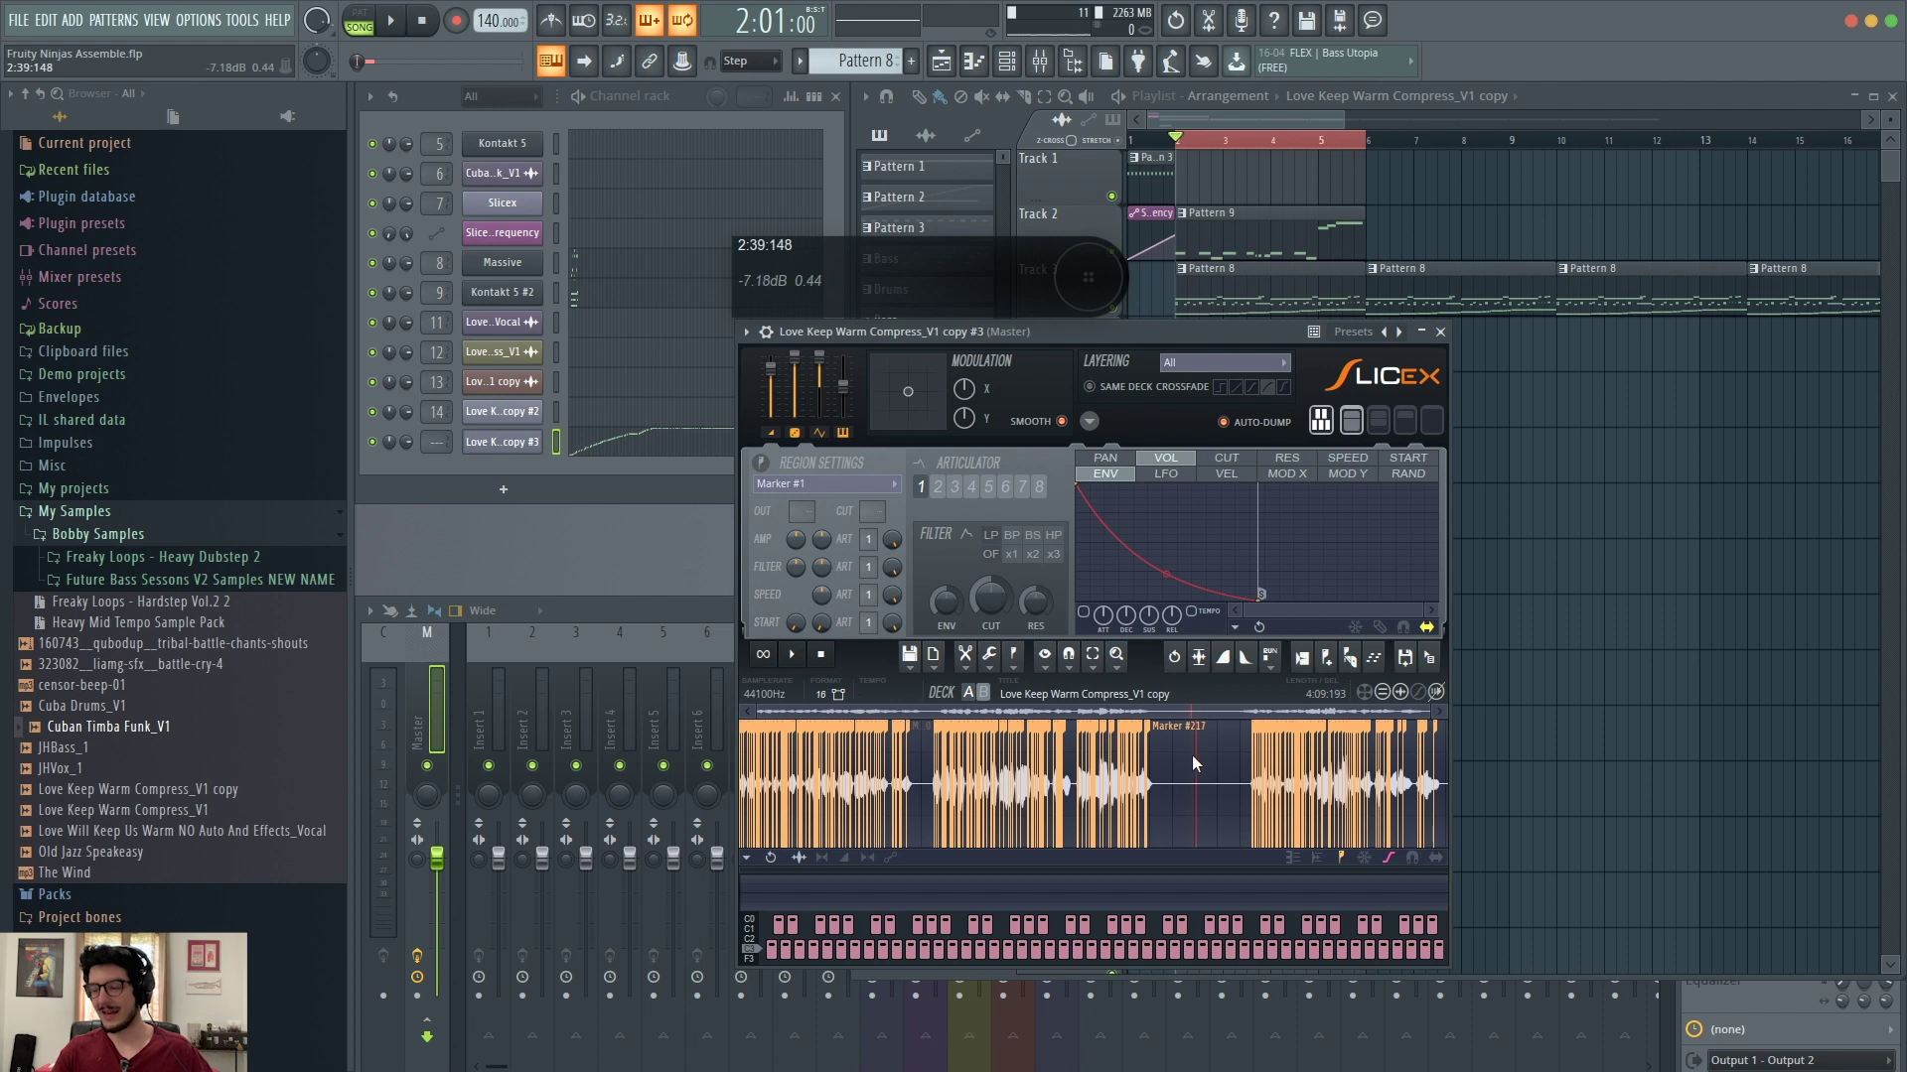
key(ctrl+a)
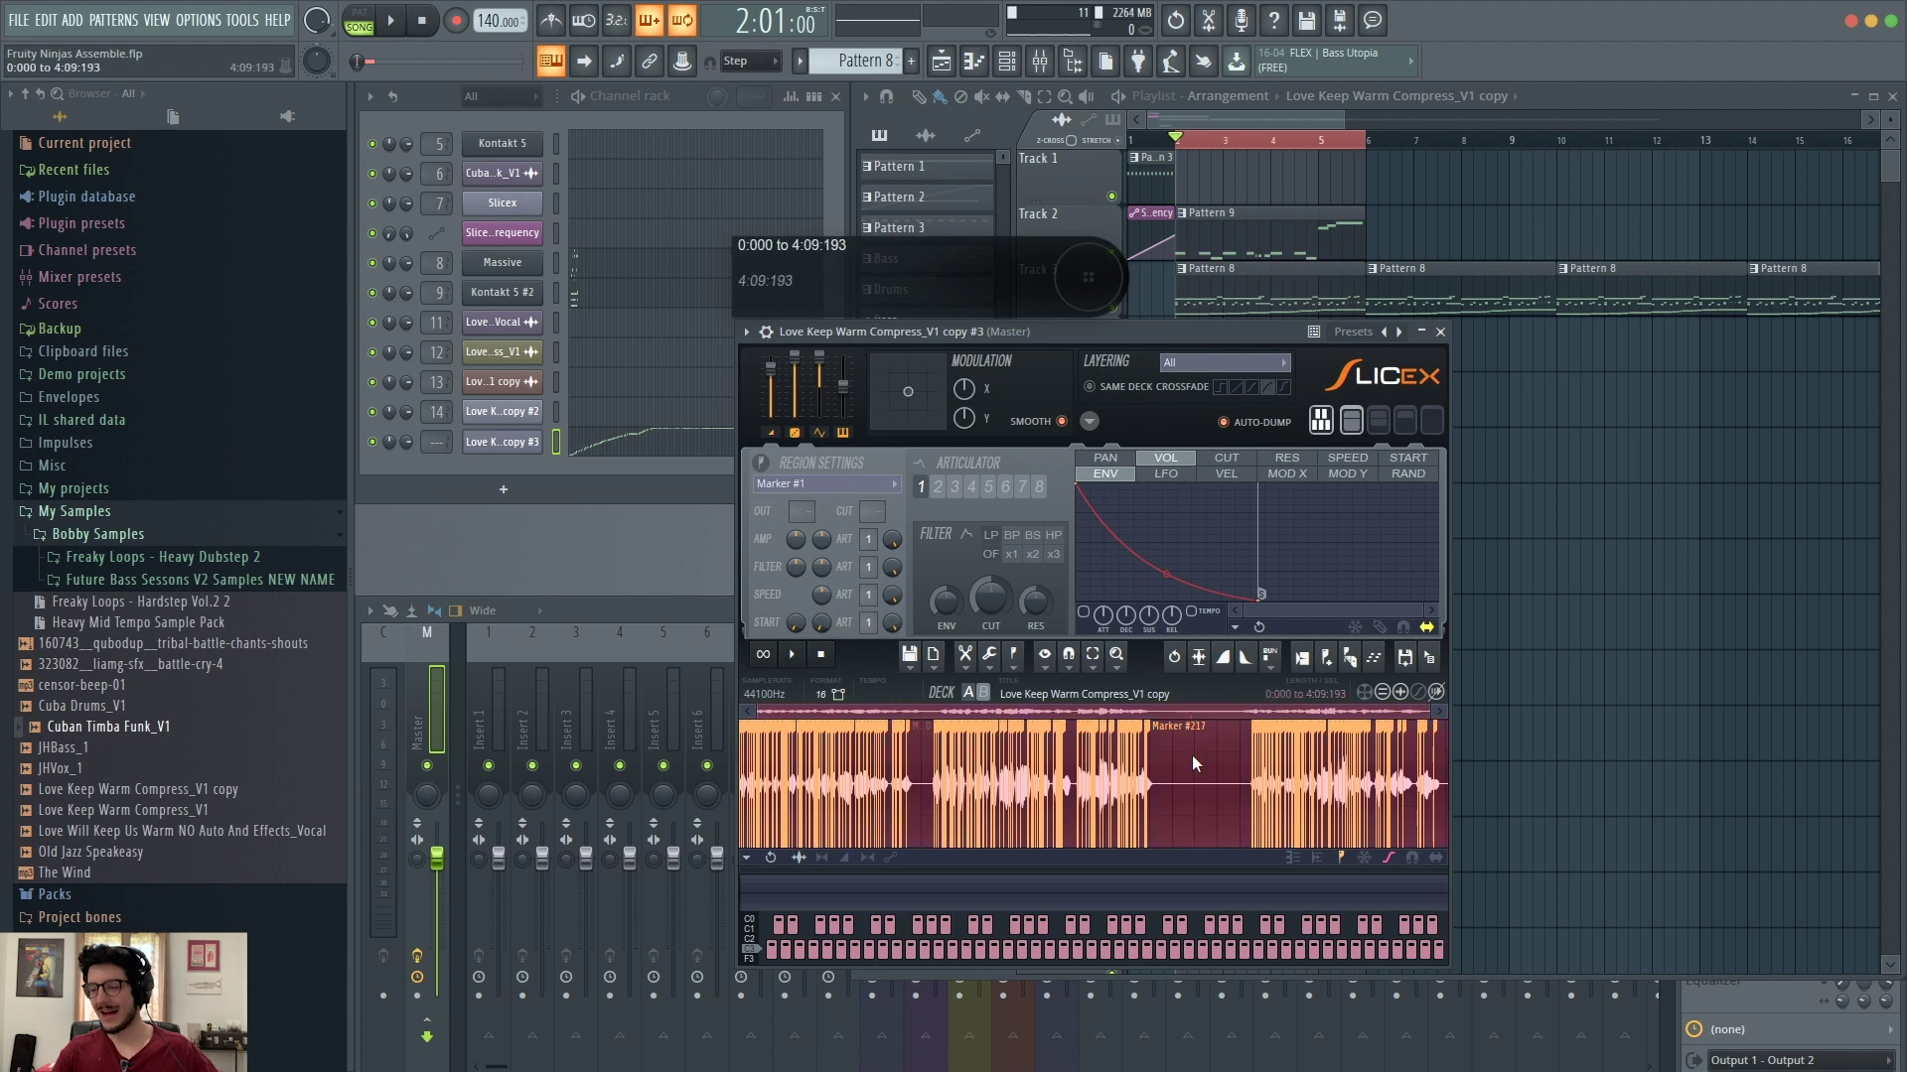
click(1205, 664)
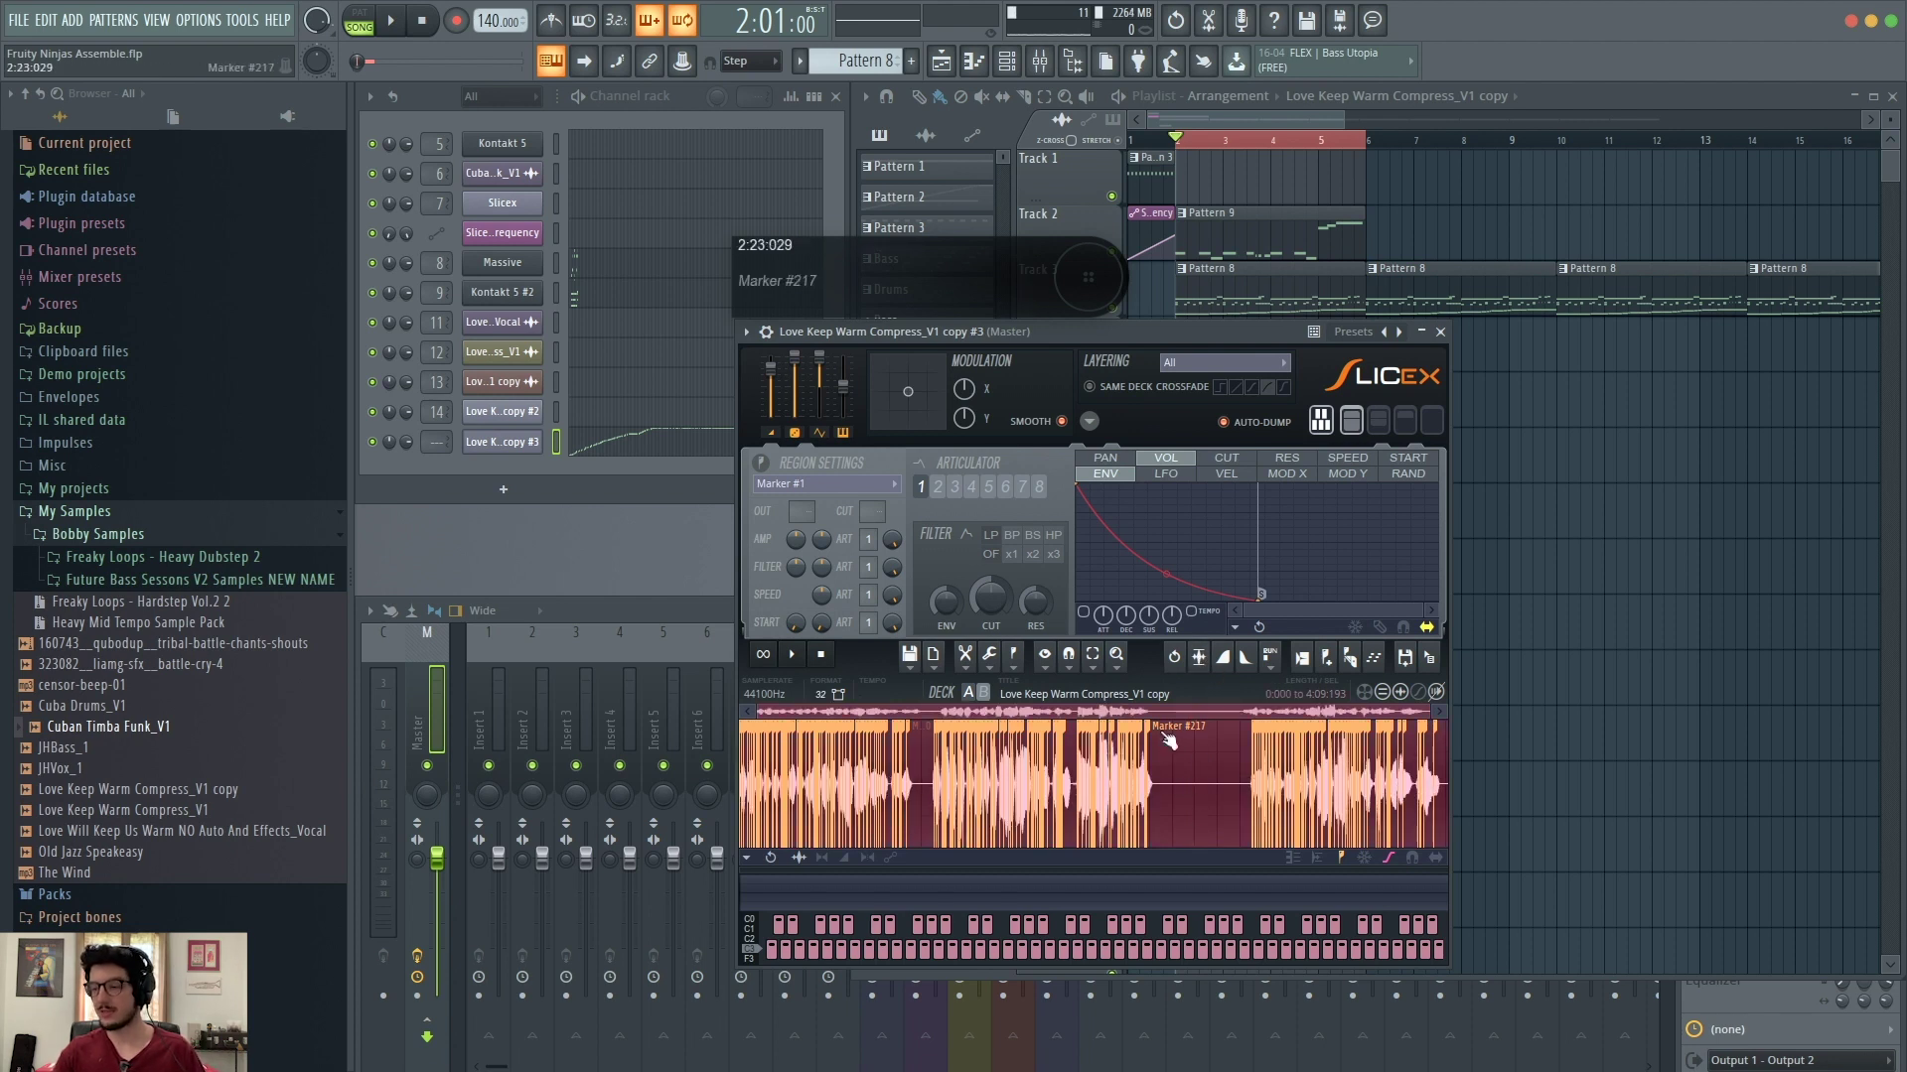
click(1241, 795)
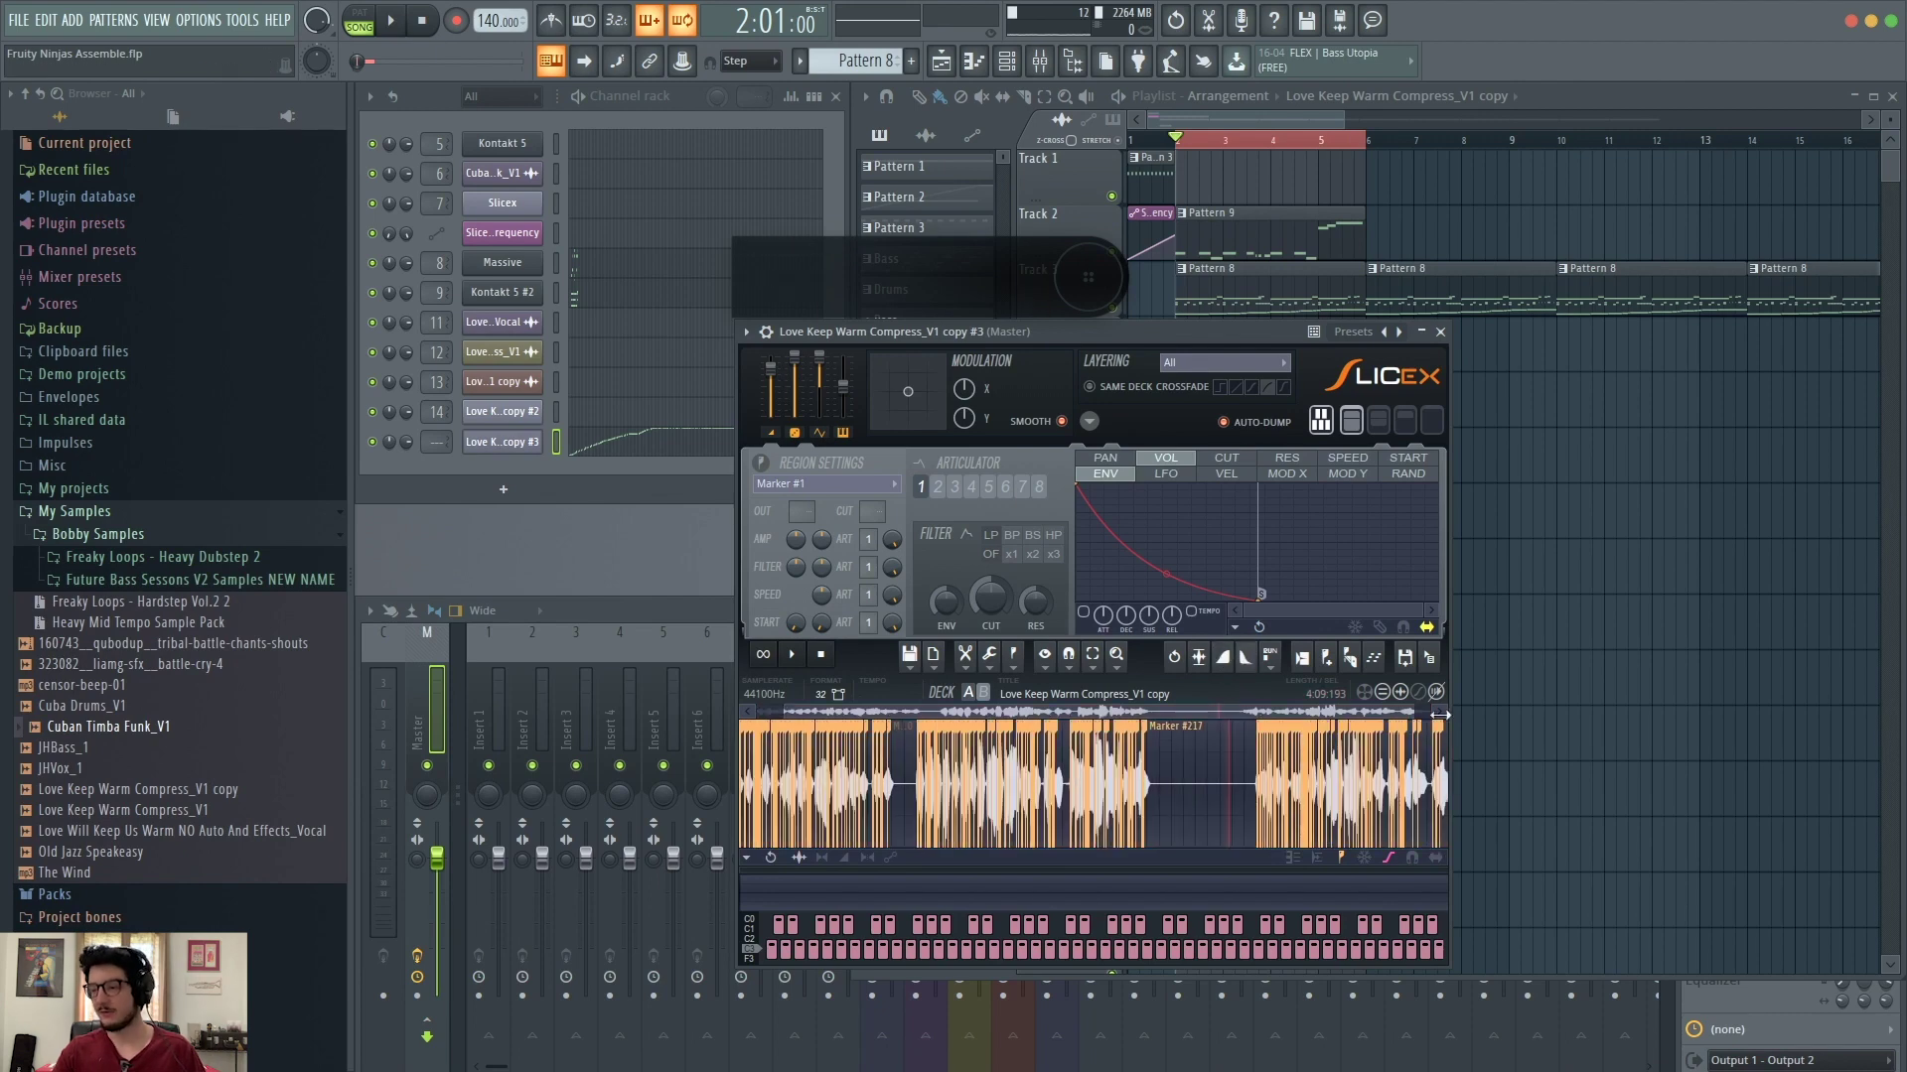
Step: Delete Marker #3 and Marker #2 near the start of the vocal waveform
drag(1442, 711, 1130, 693)
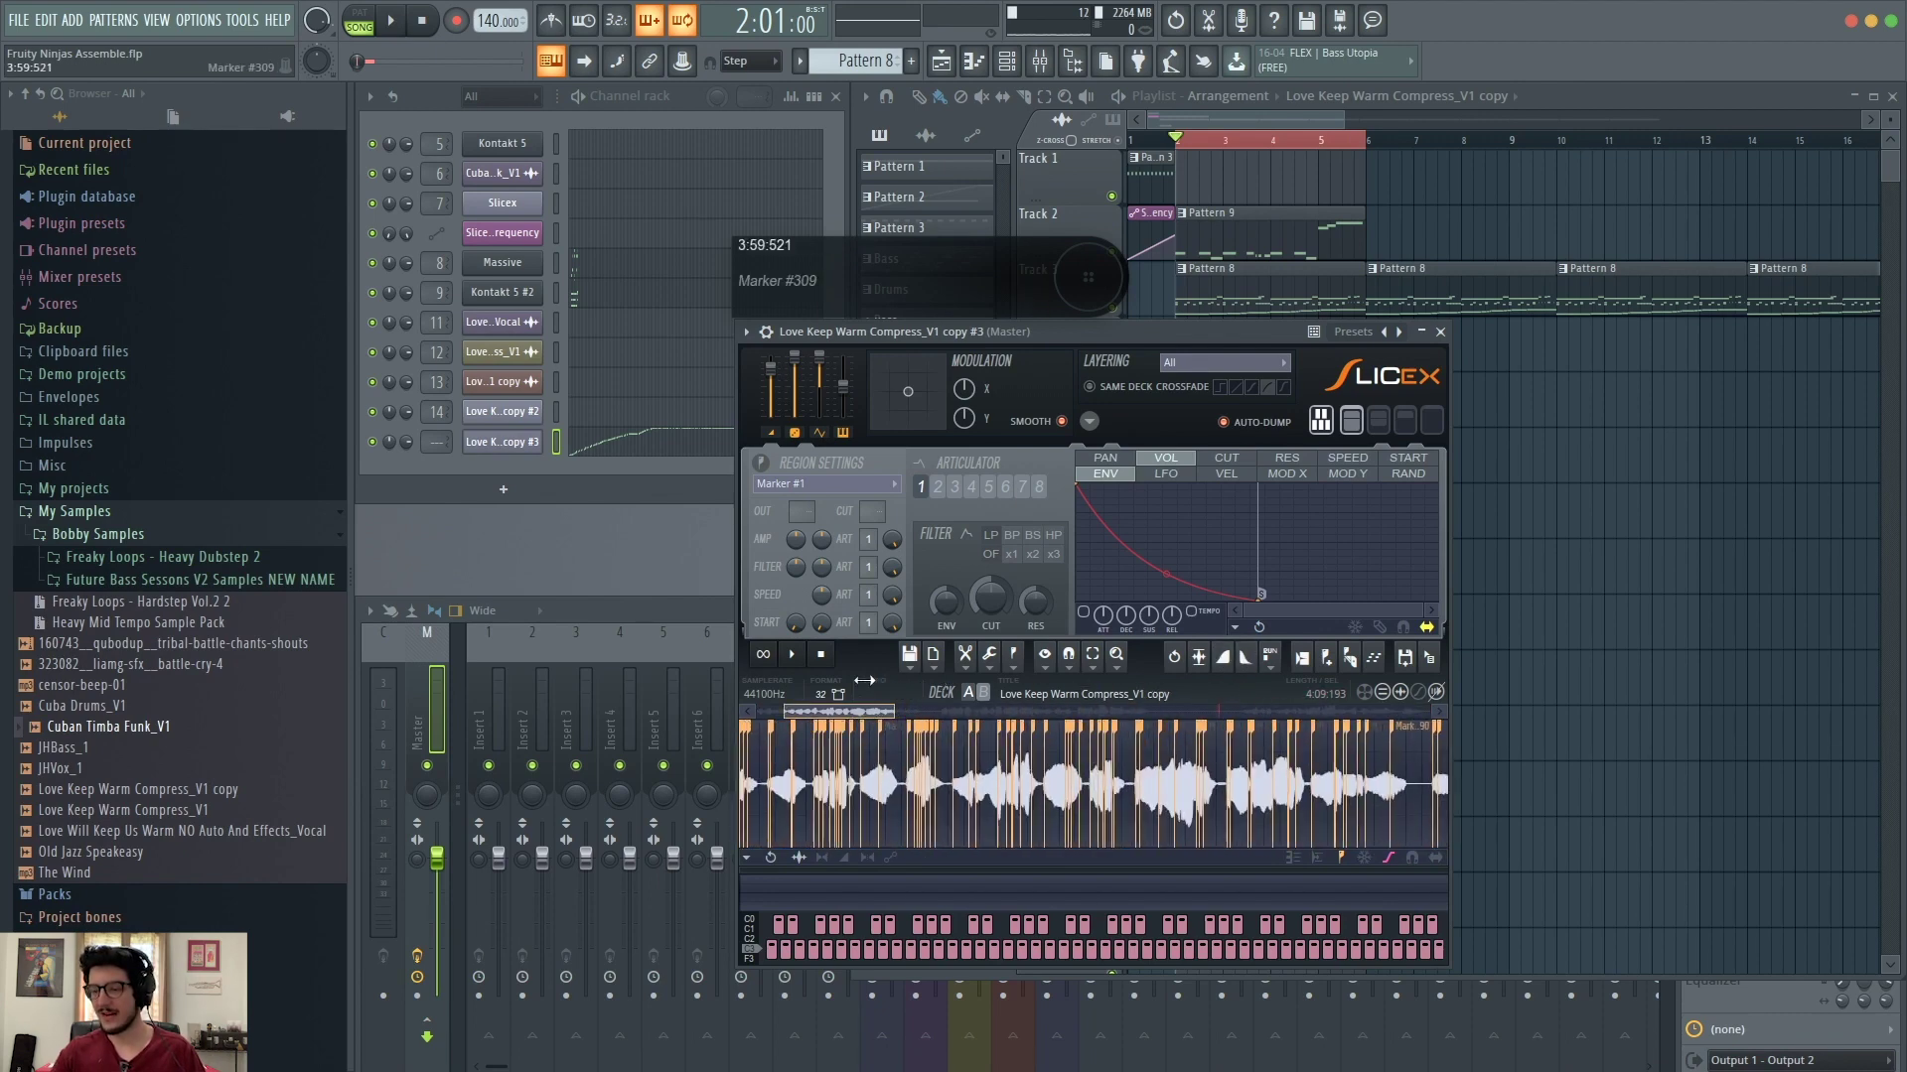
drag(860, 678, 687, 711)
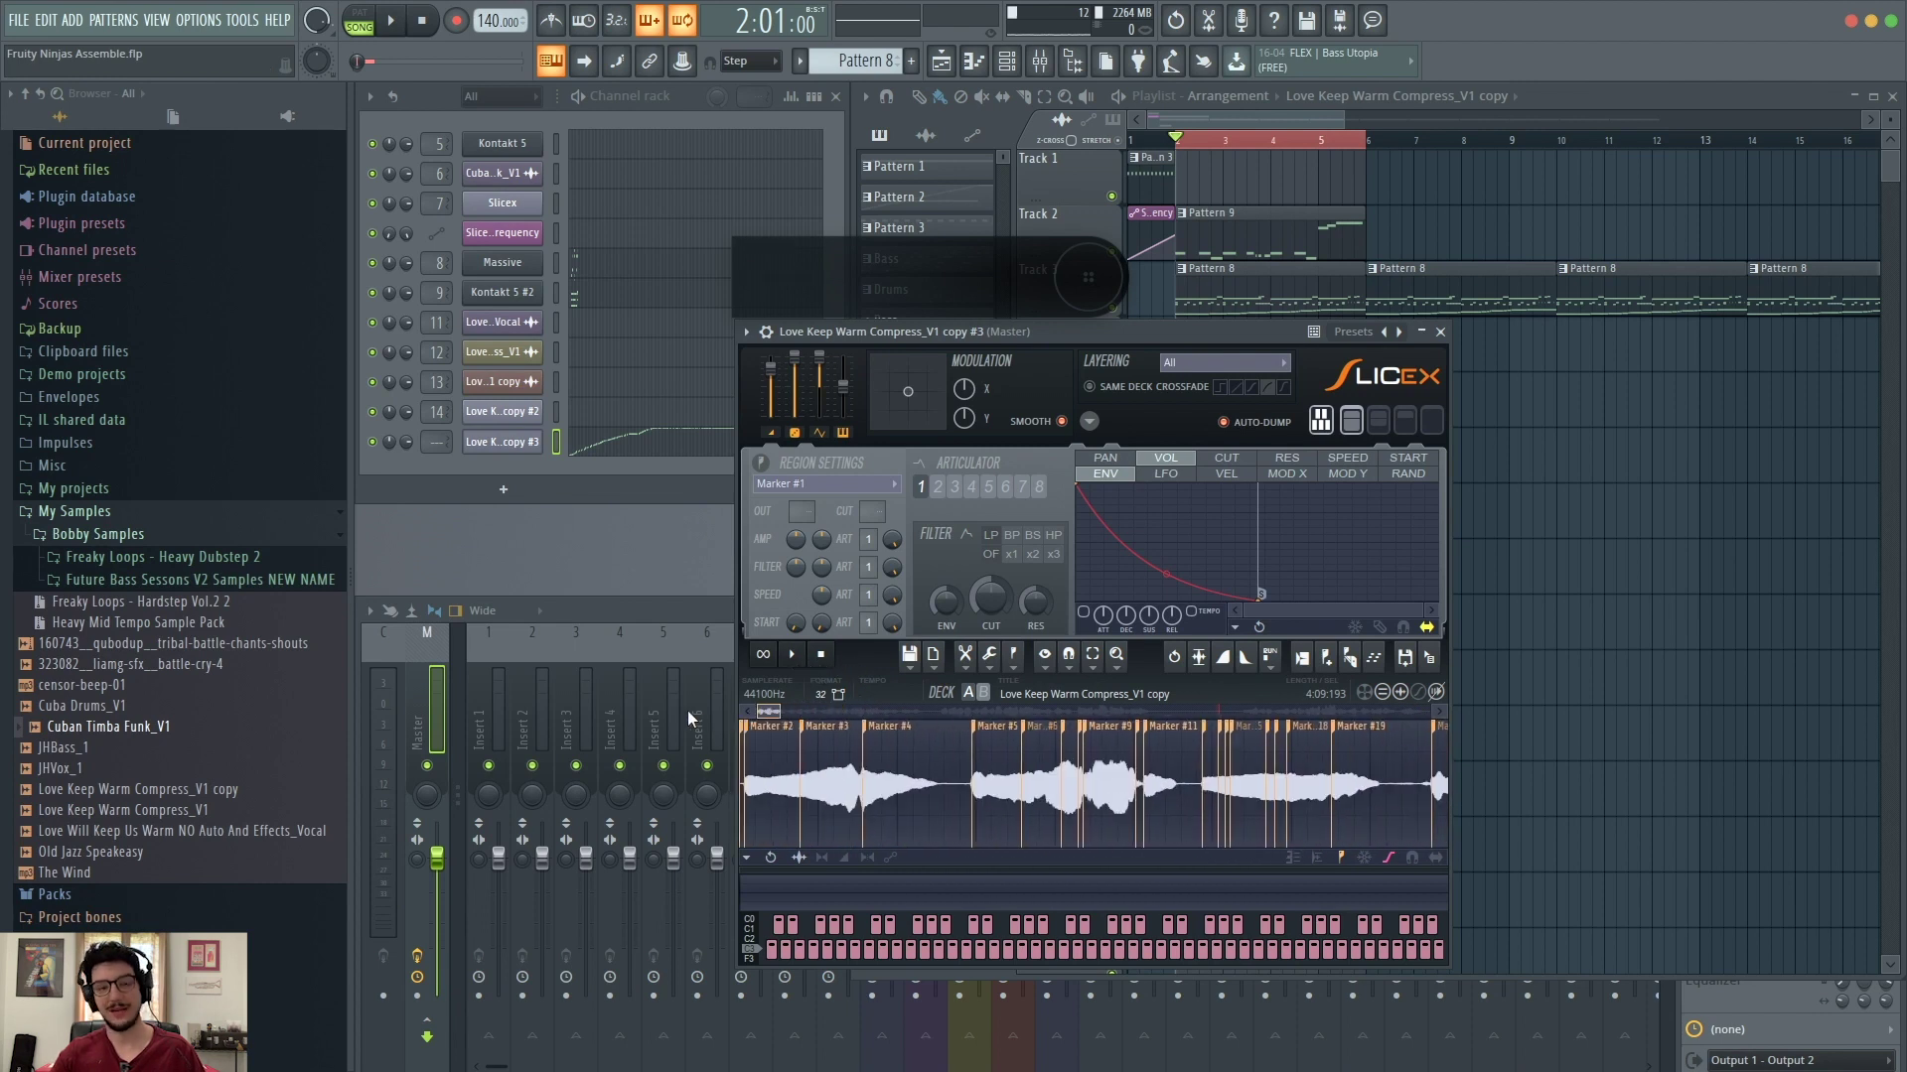
right_click(815, 735)
click(827, 740)
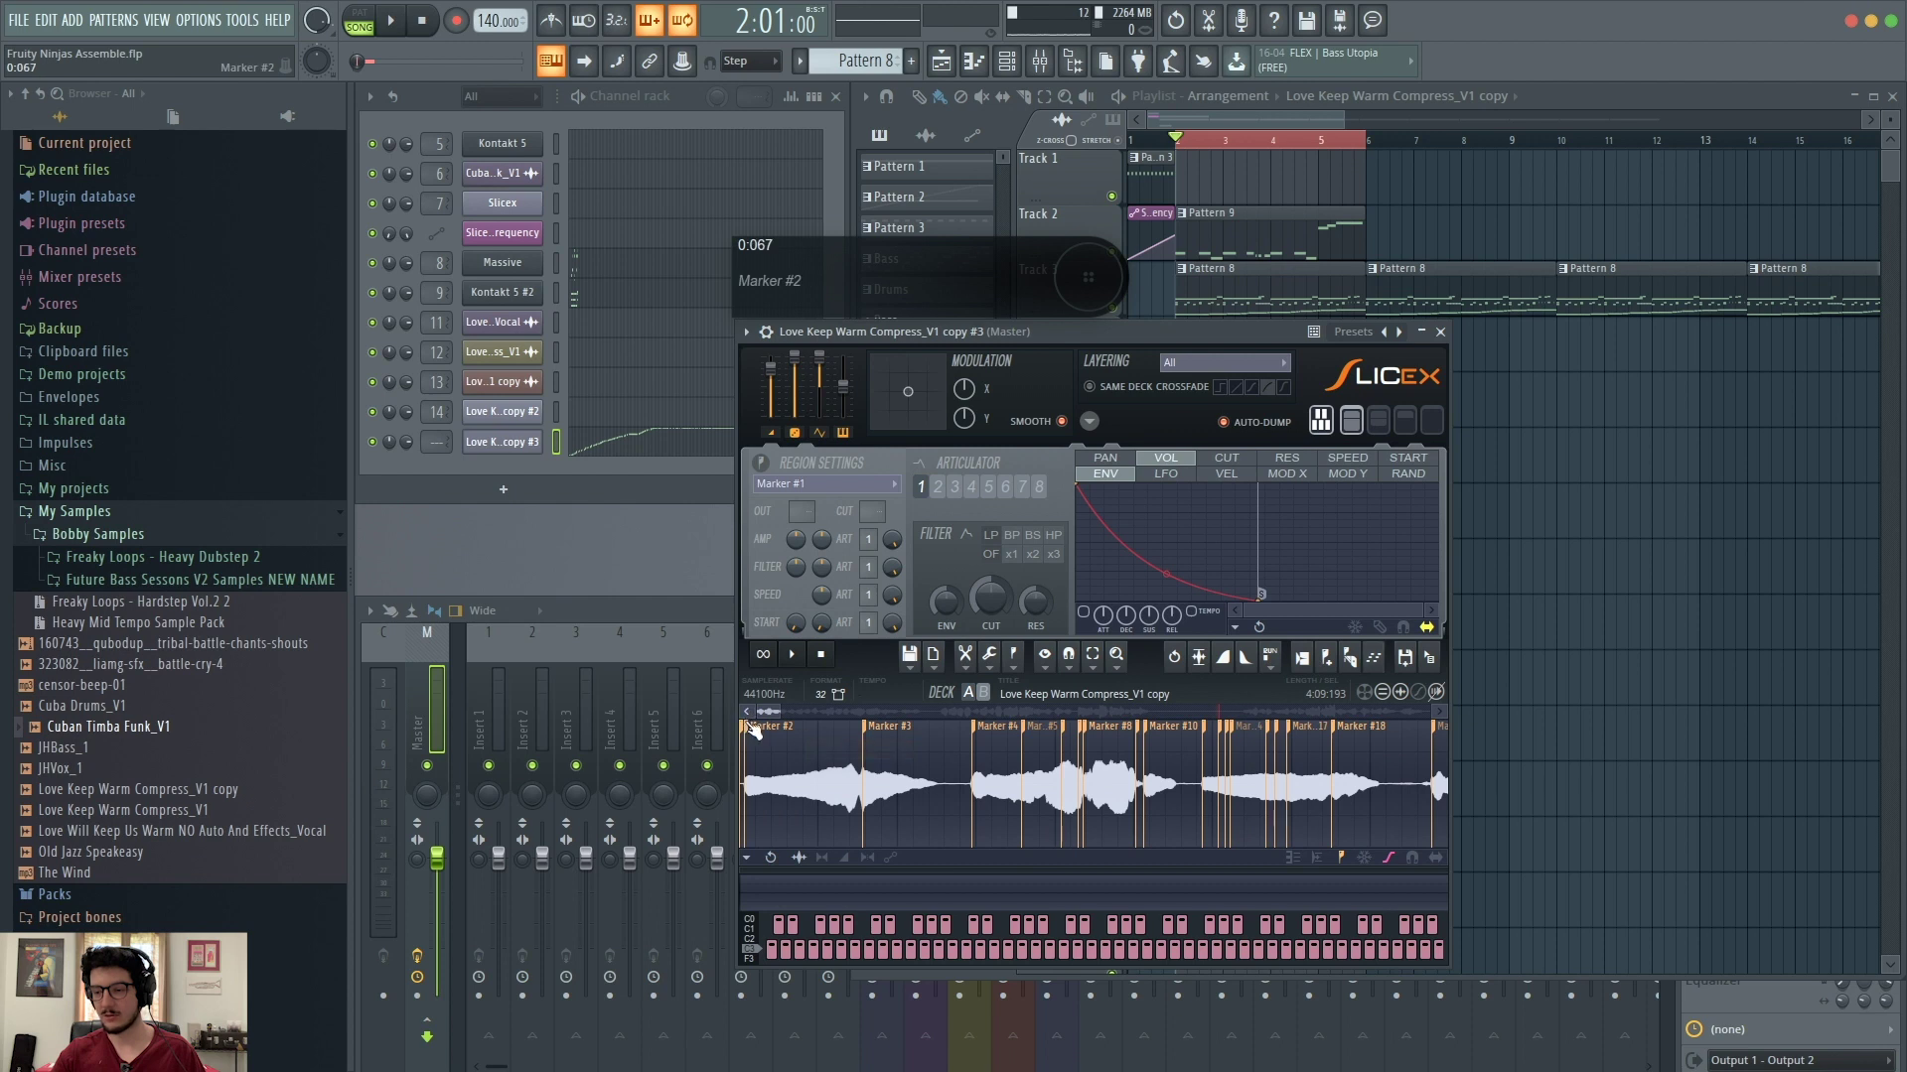
right_click(751, 729)
click(769, 743)
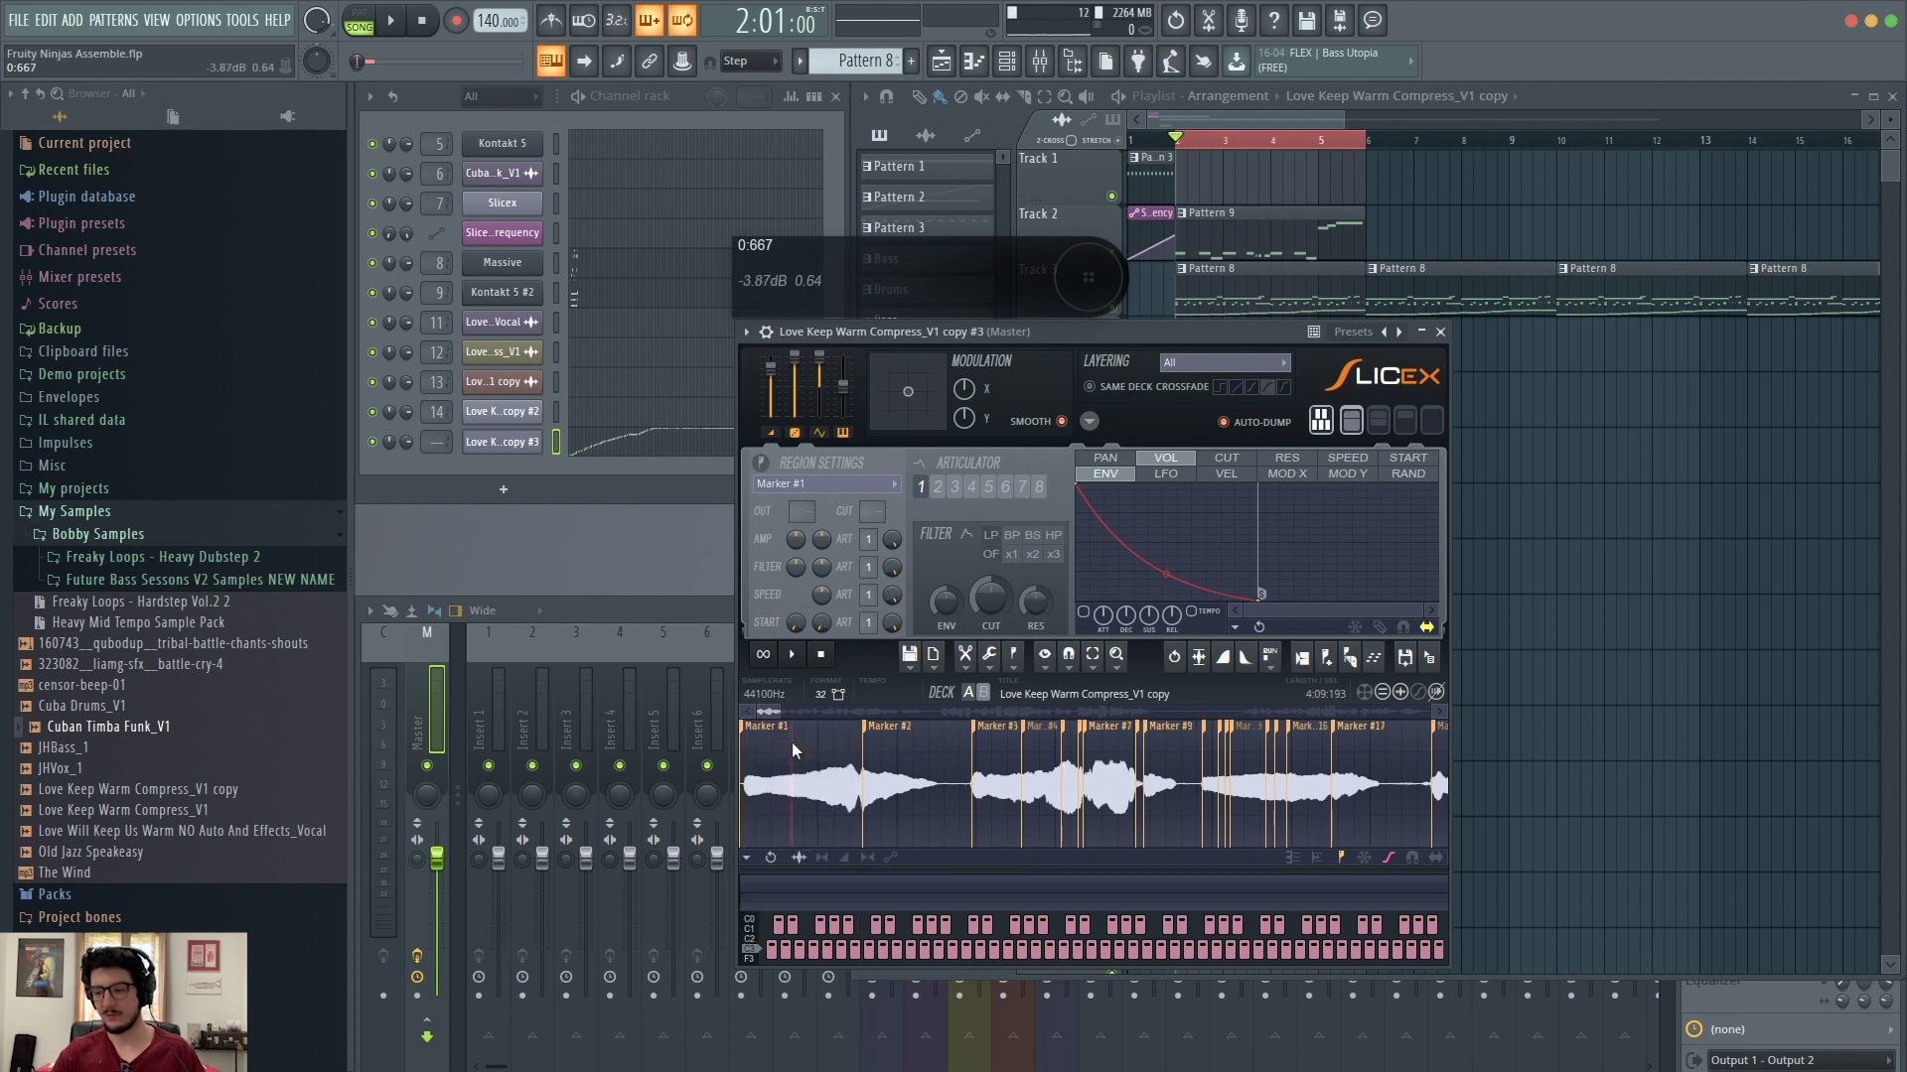
Step: Try a fade in and a fade out on the first slice, undoing each one
key(Left)
key(Right)
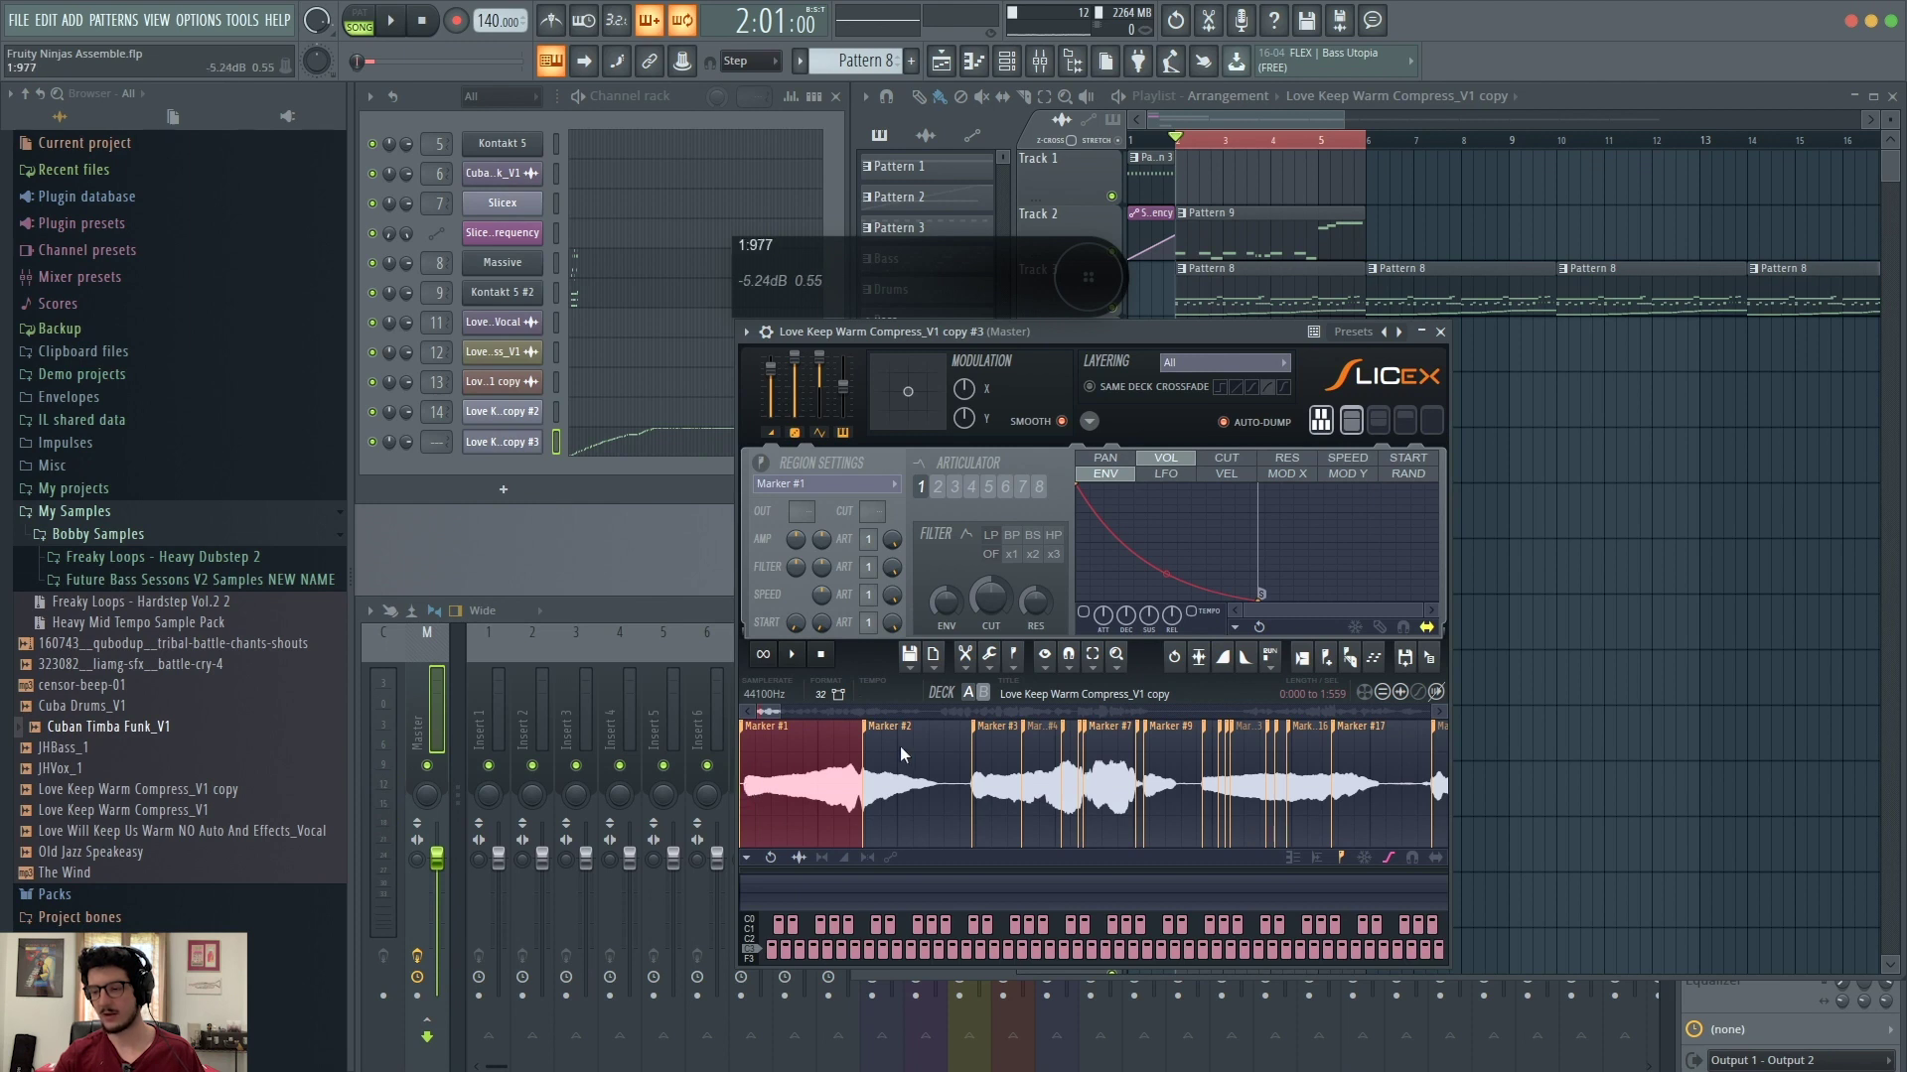
click(1220, 657)
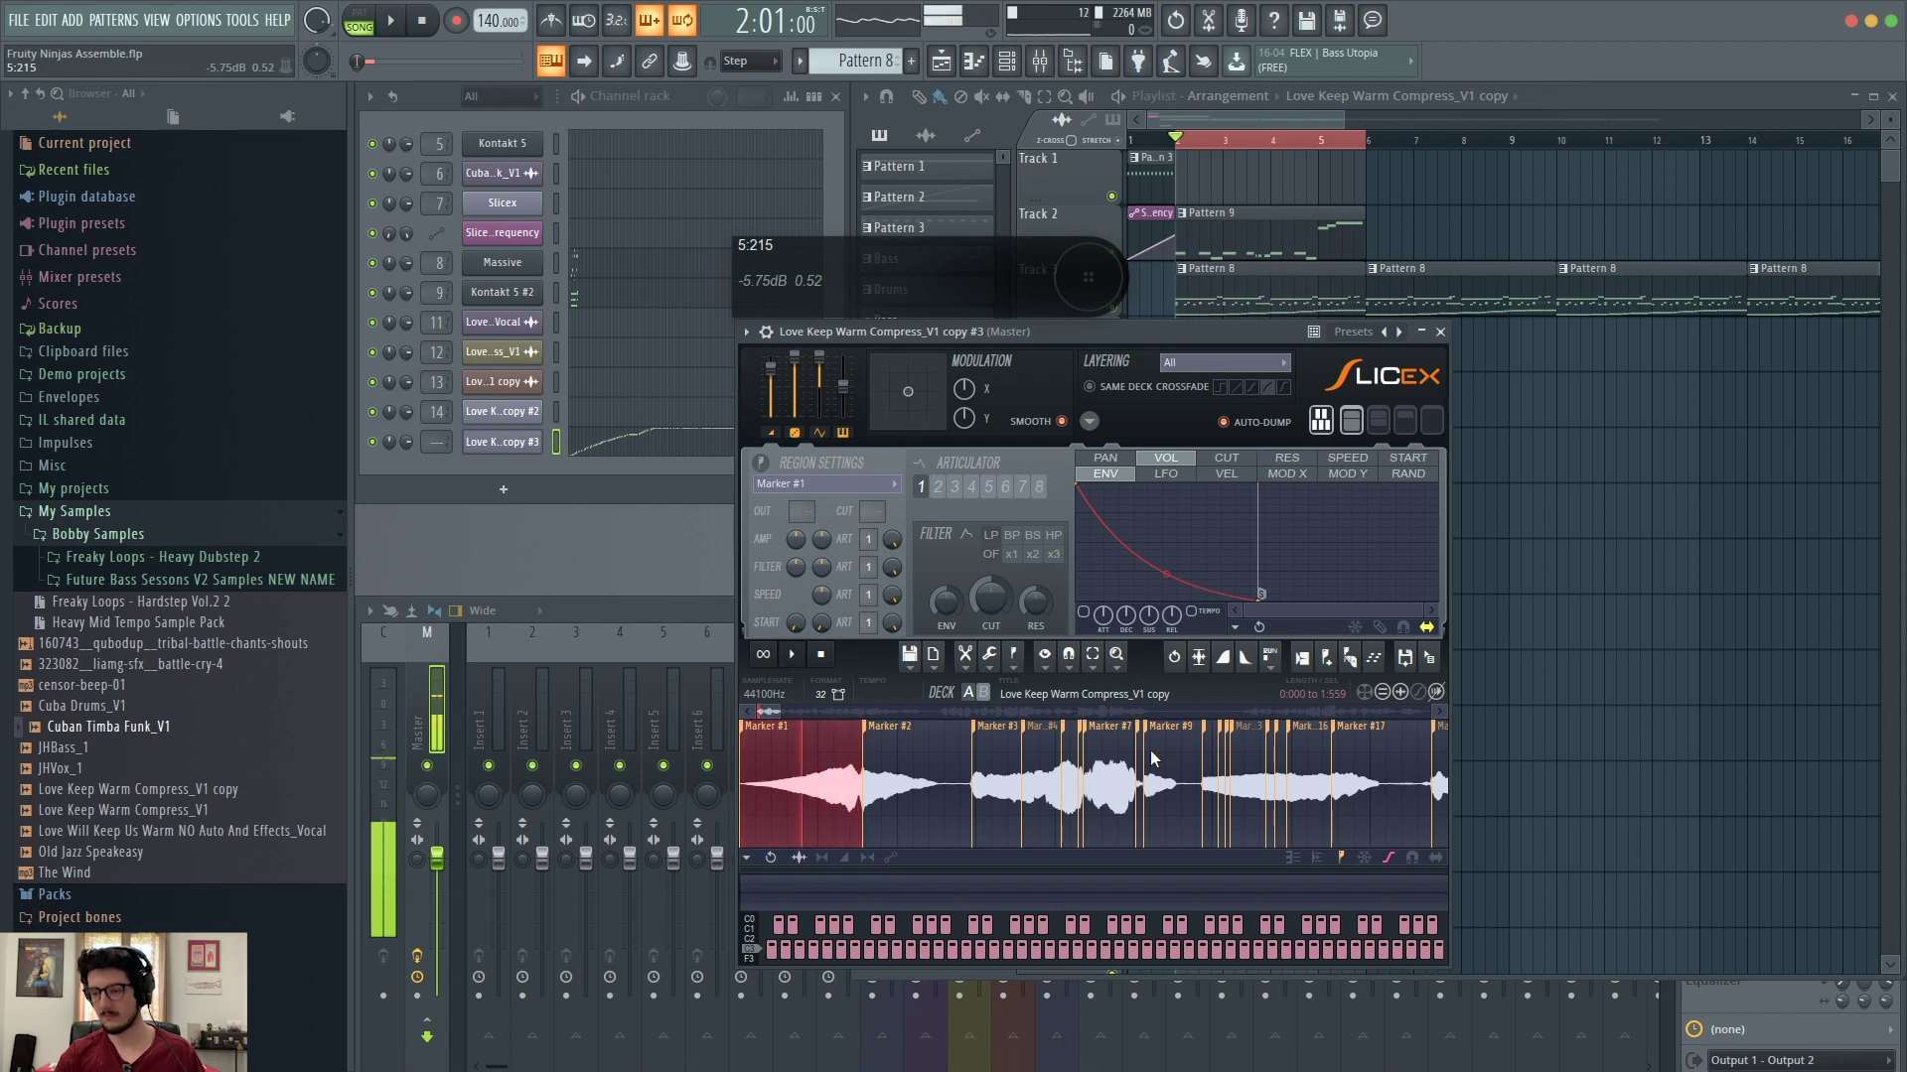
key(ctrl+z)
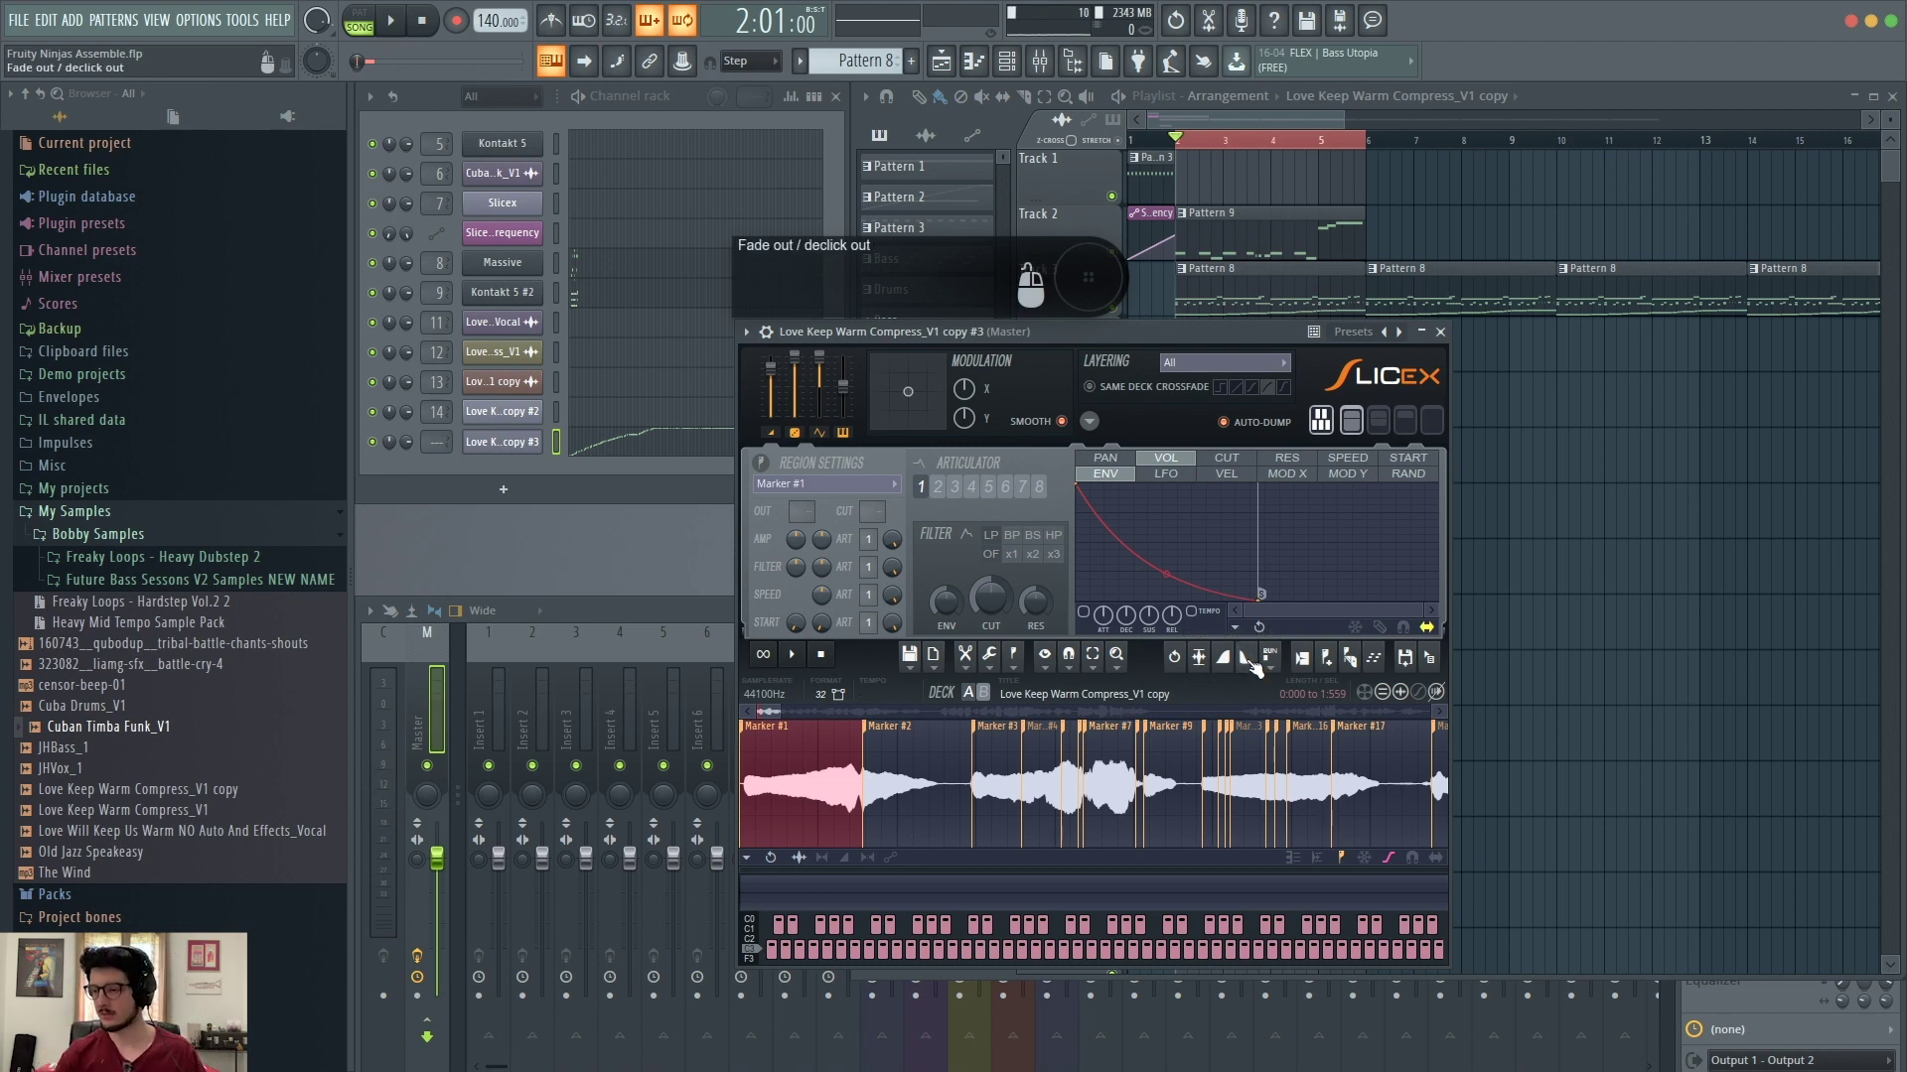
click(1246, 659)
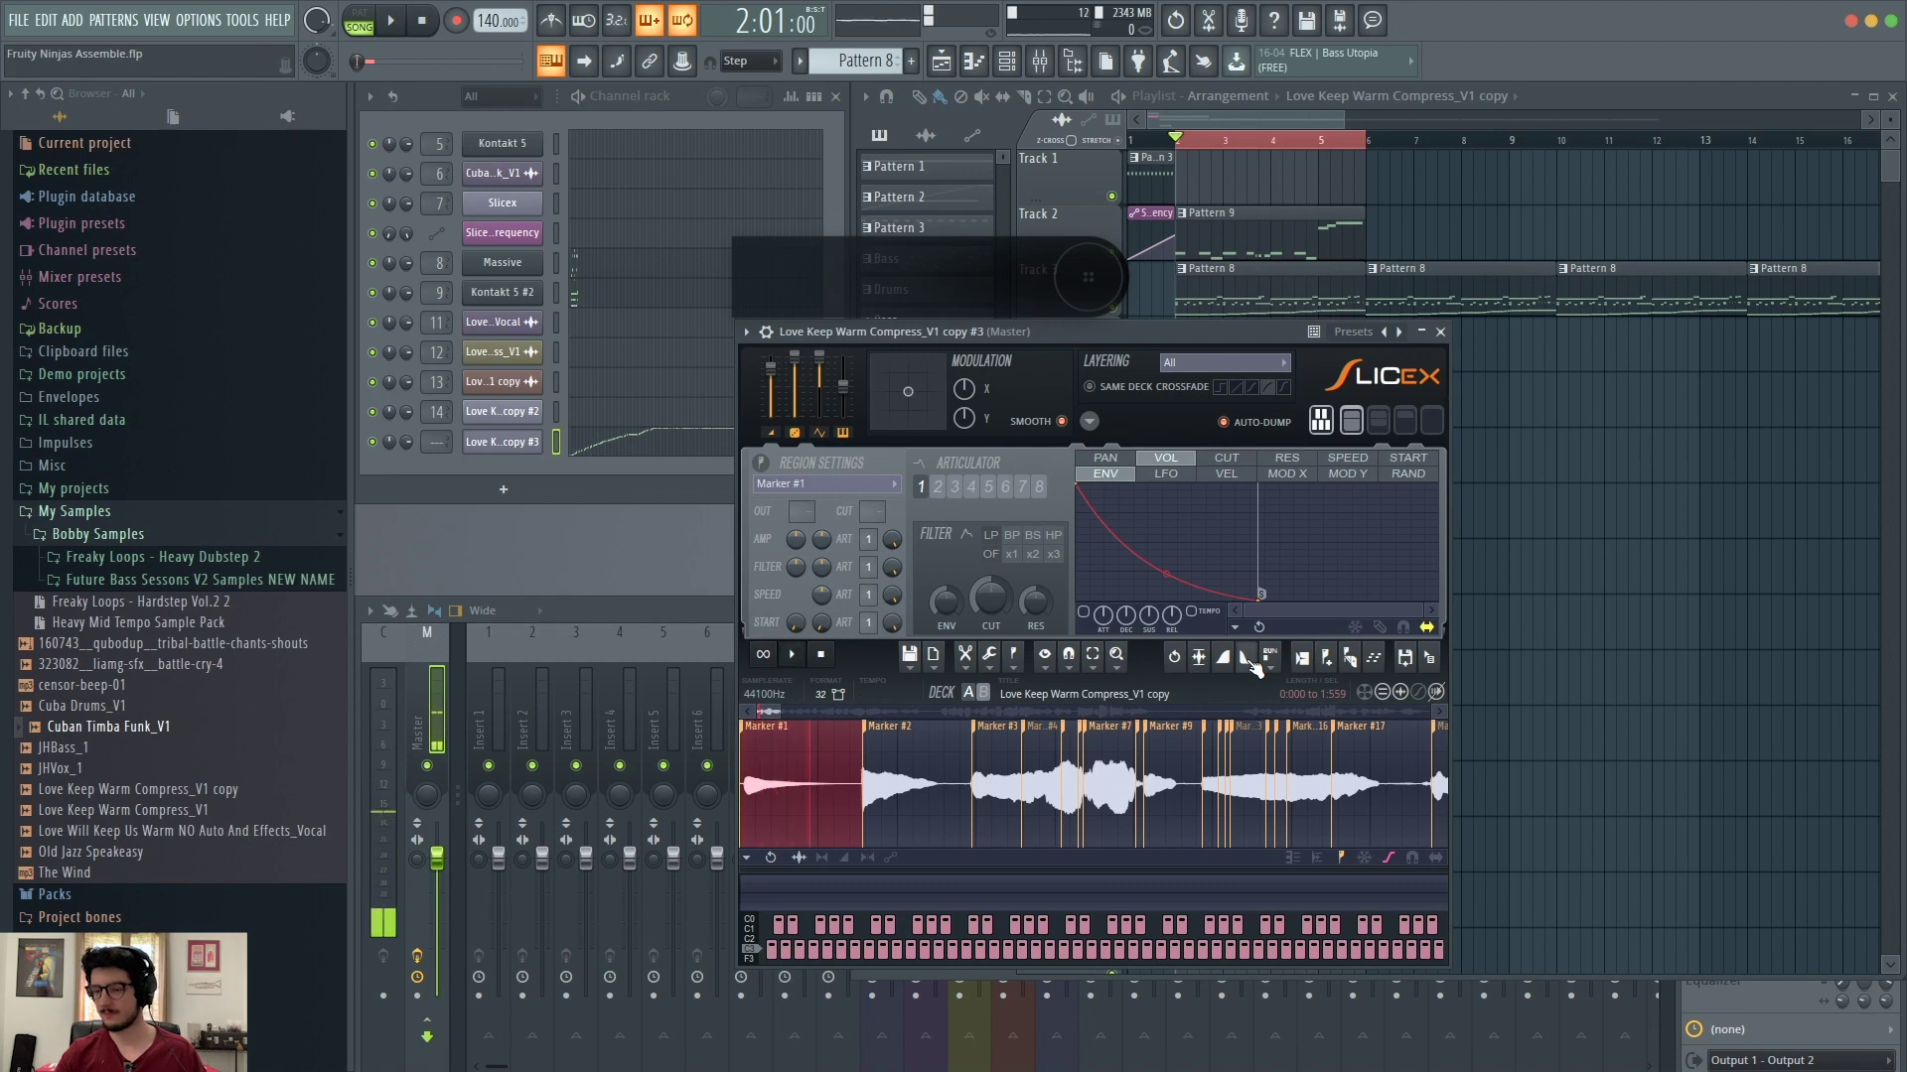
key(ctrl+z)
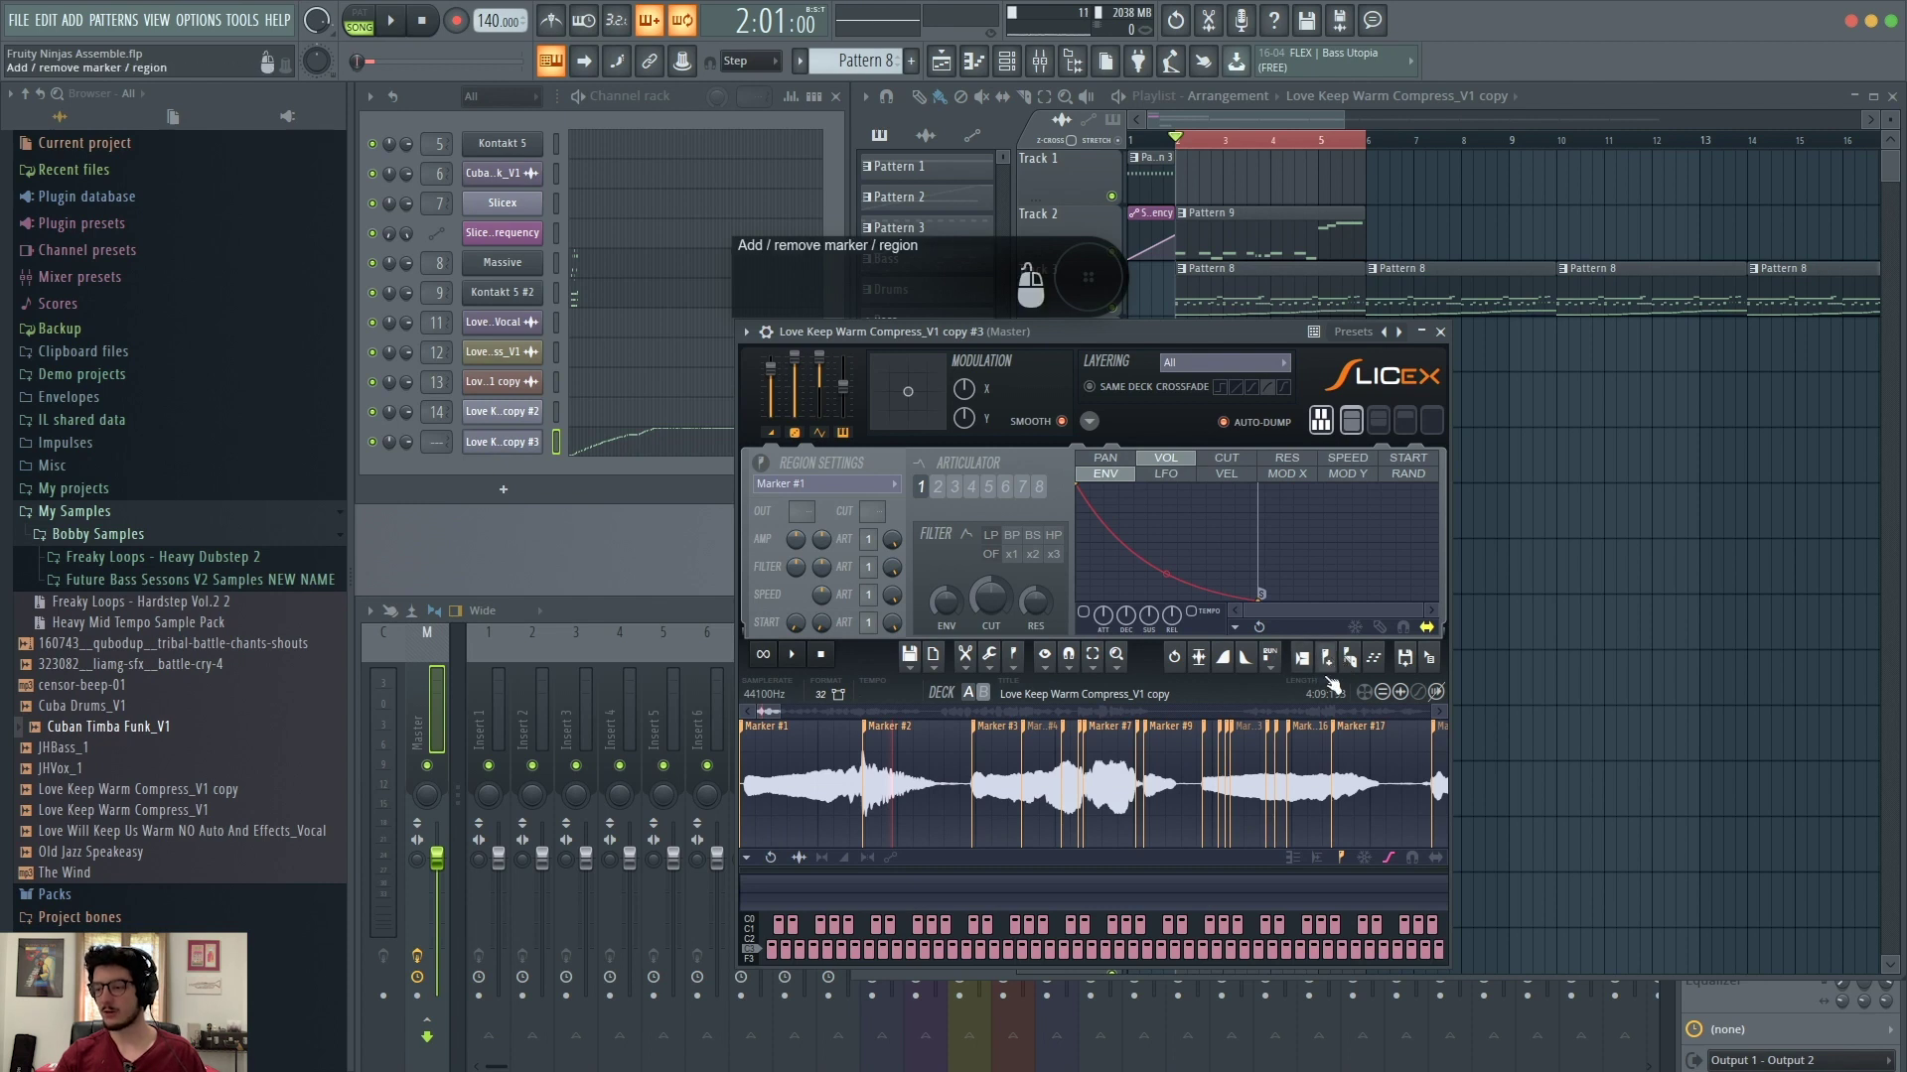
Step: Try adding and removing a marker on the vocal waveform
click(1335, 659)
click(1331, 658)
drag(1351, 737, 1362, 735)
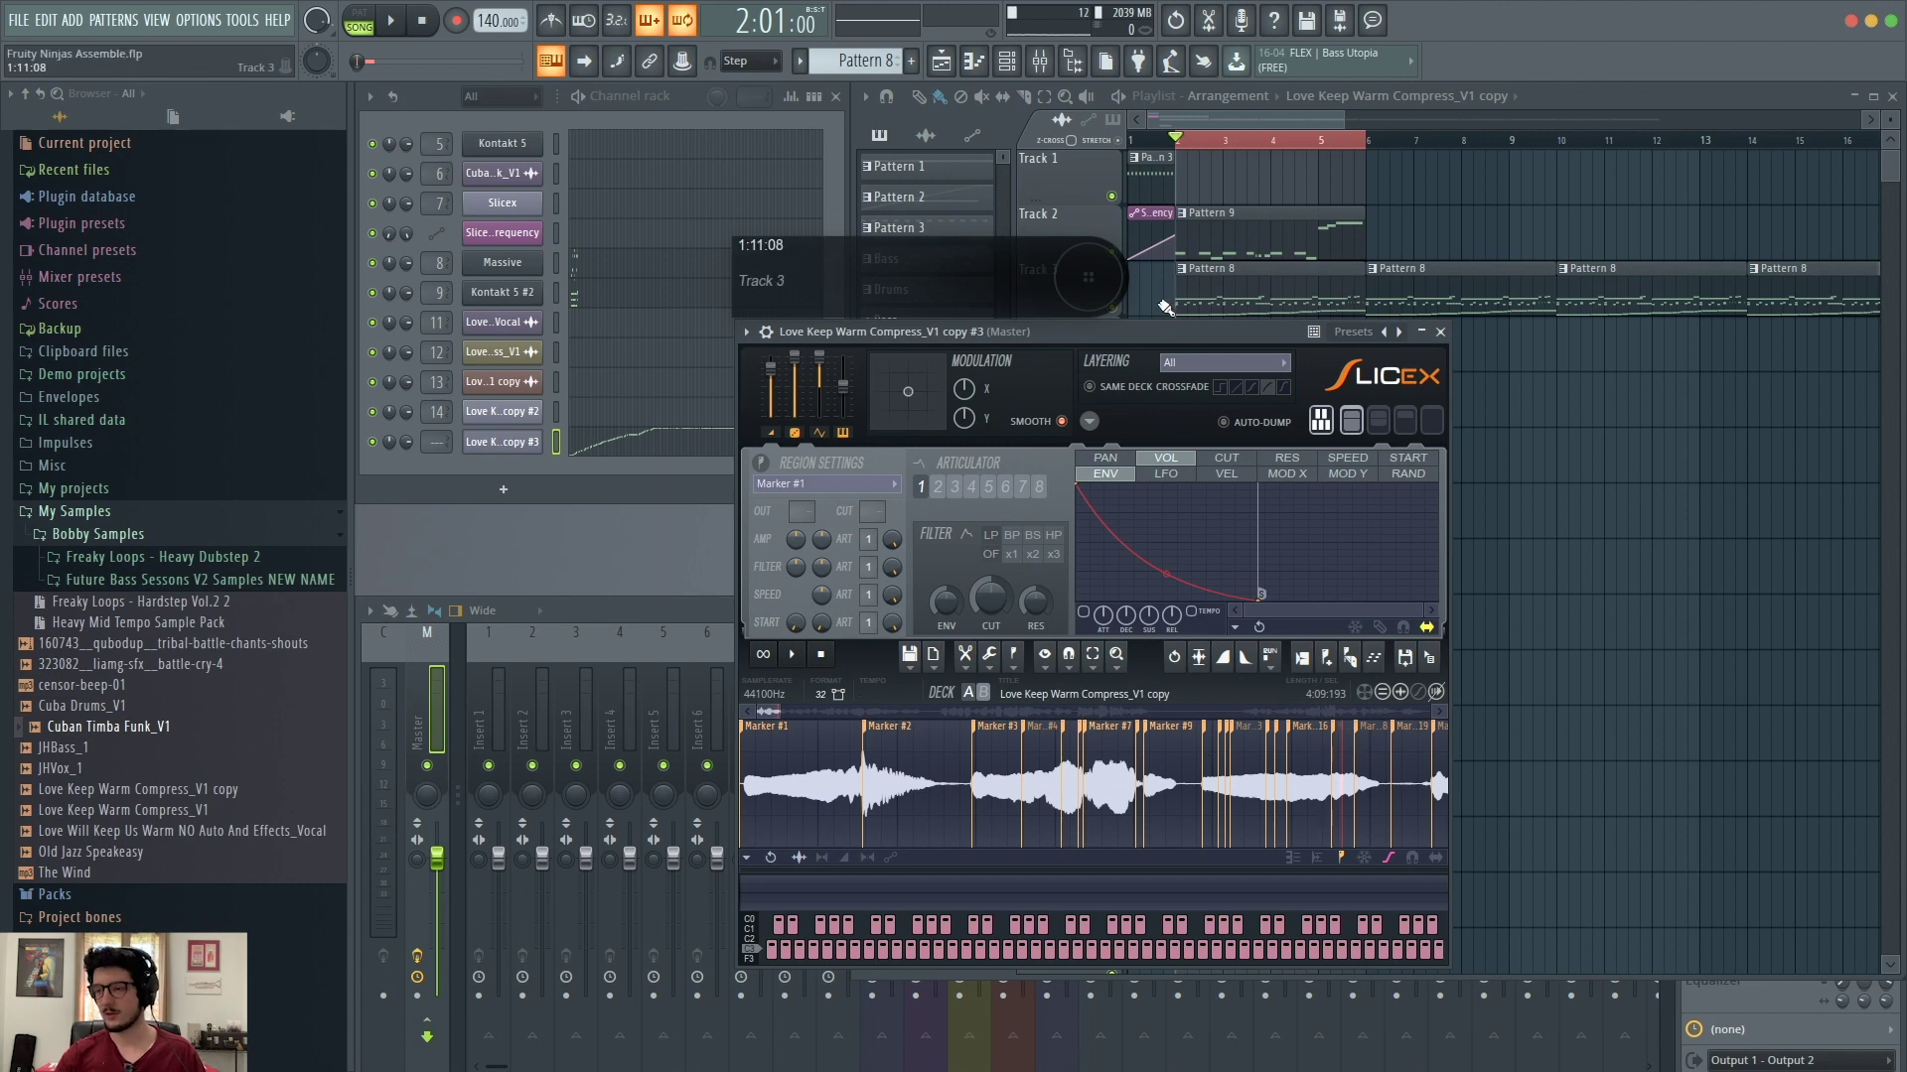
Step: Move the Slicex window aside, add a new empty pattern and bring the vocal channel's Slicex window back up
drag(1152, 337, 1584, 363)
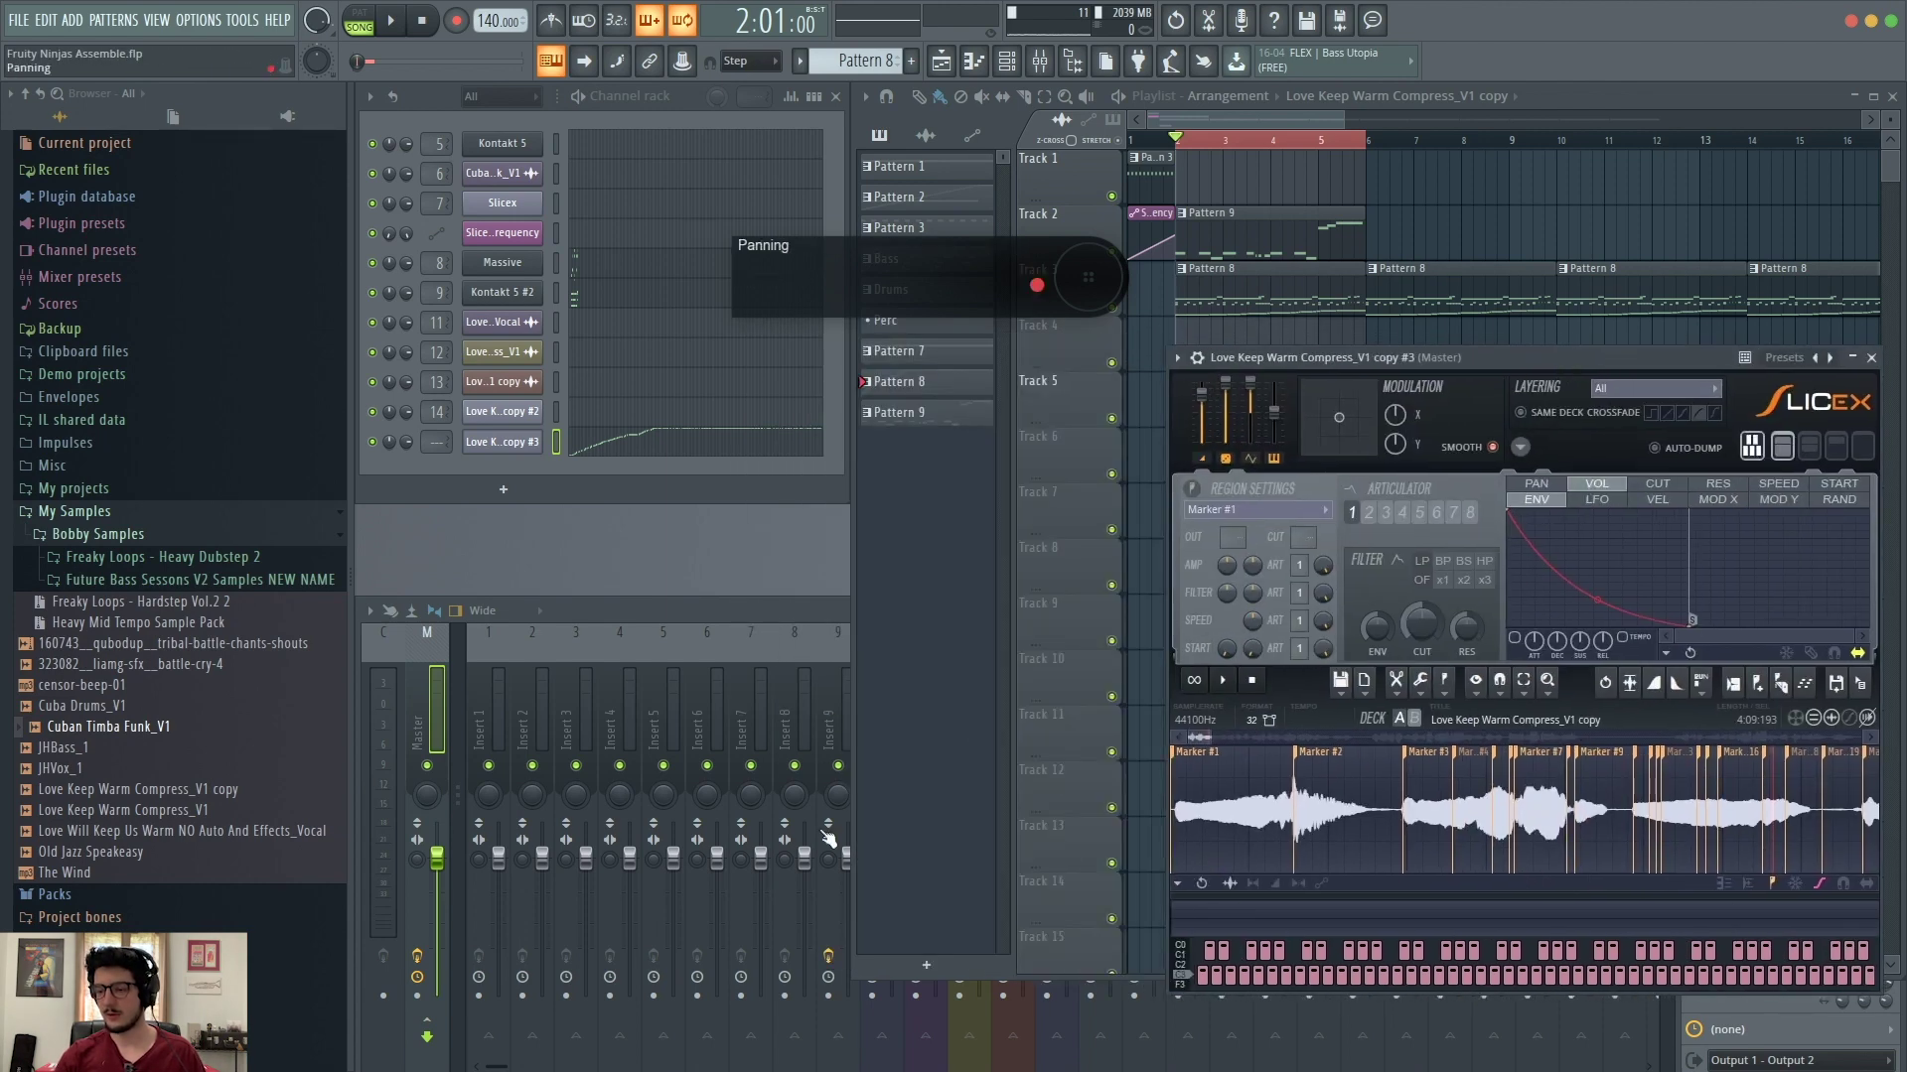
click(926, 966)
click(747, 962)
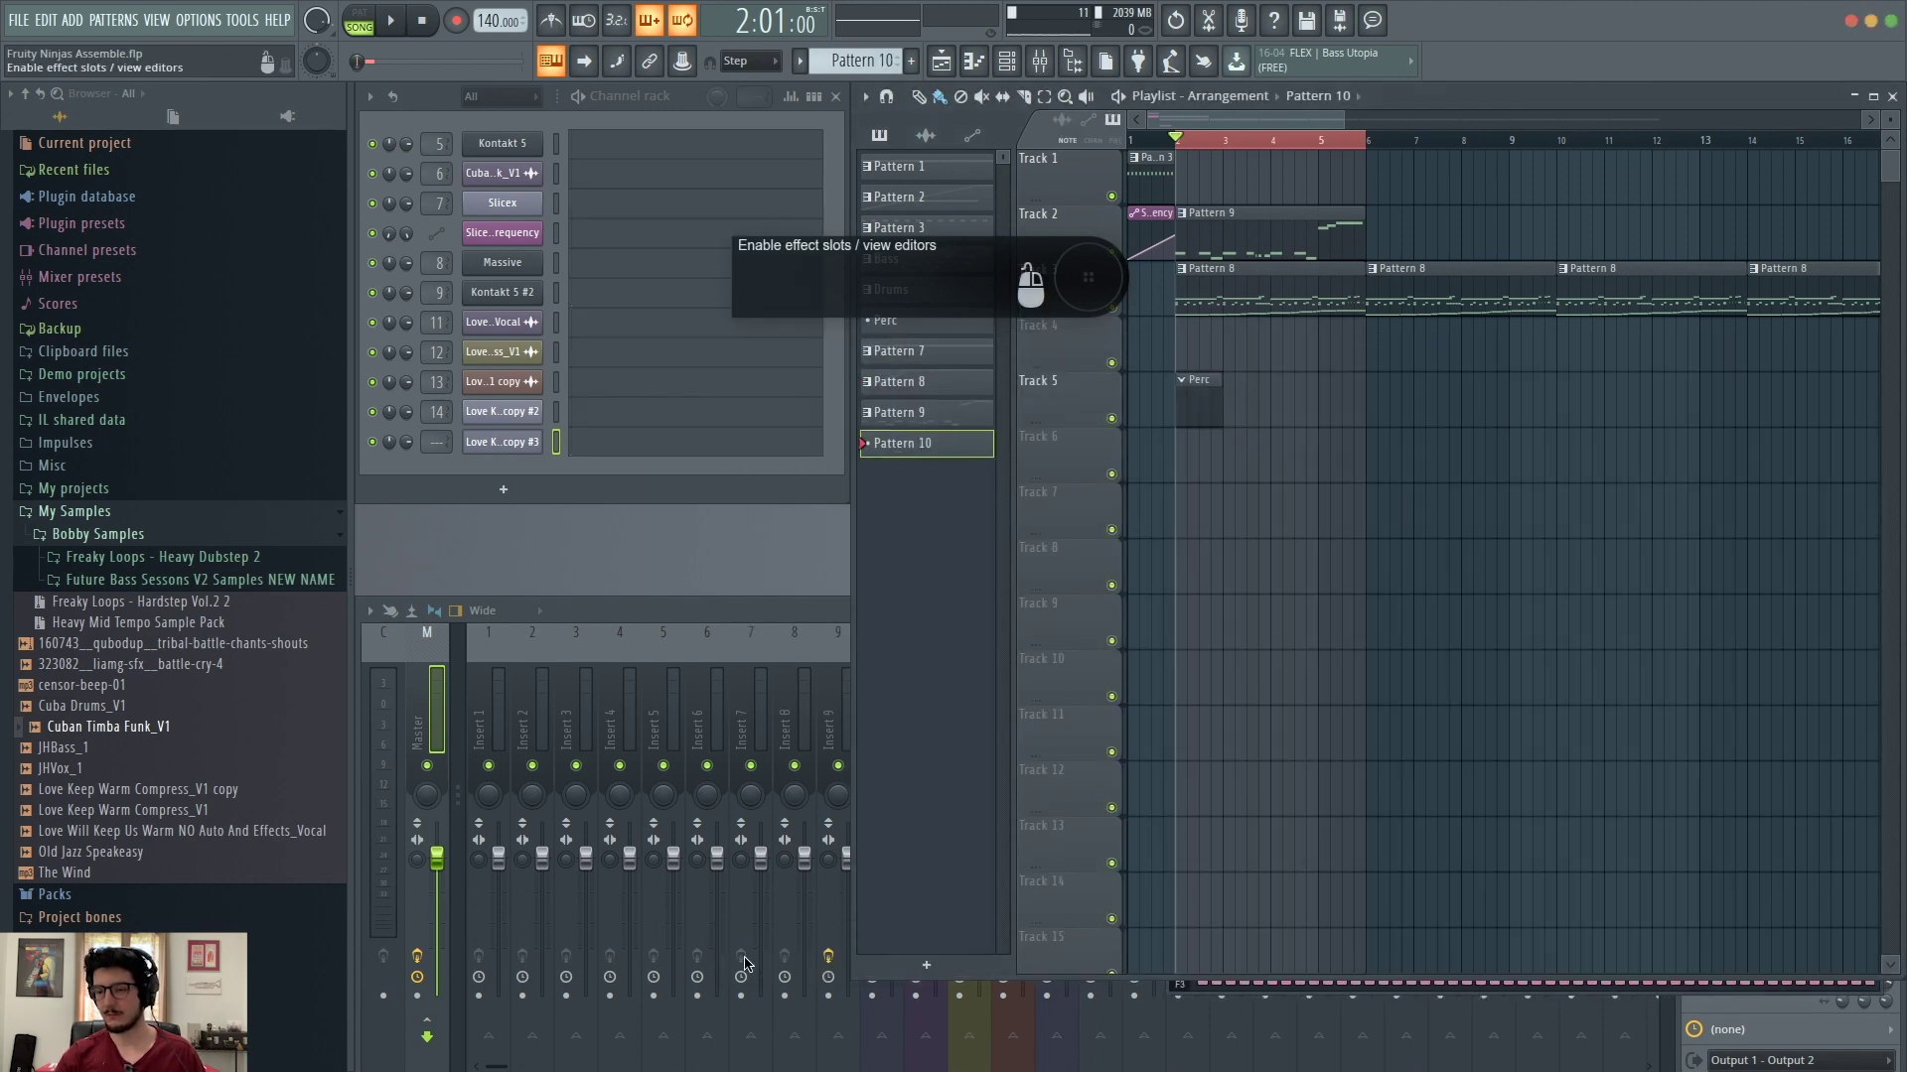
click(516, 444)
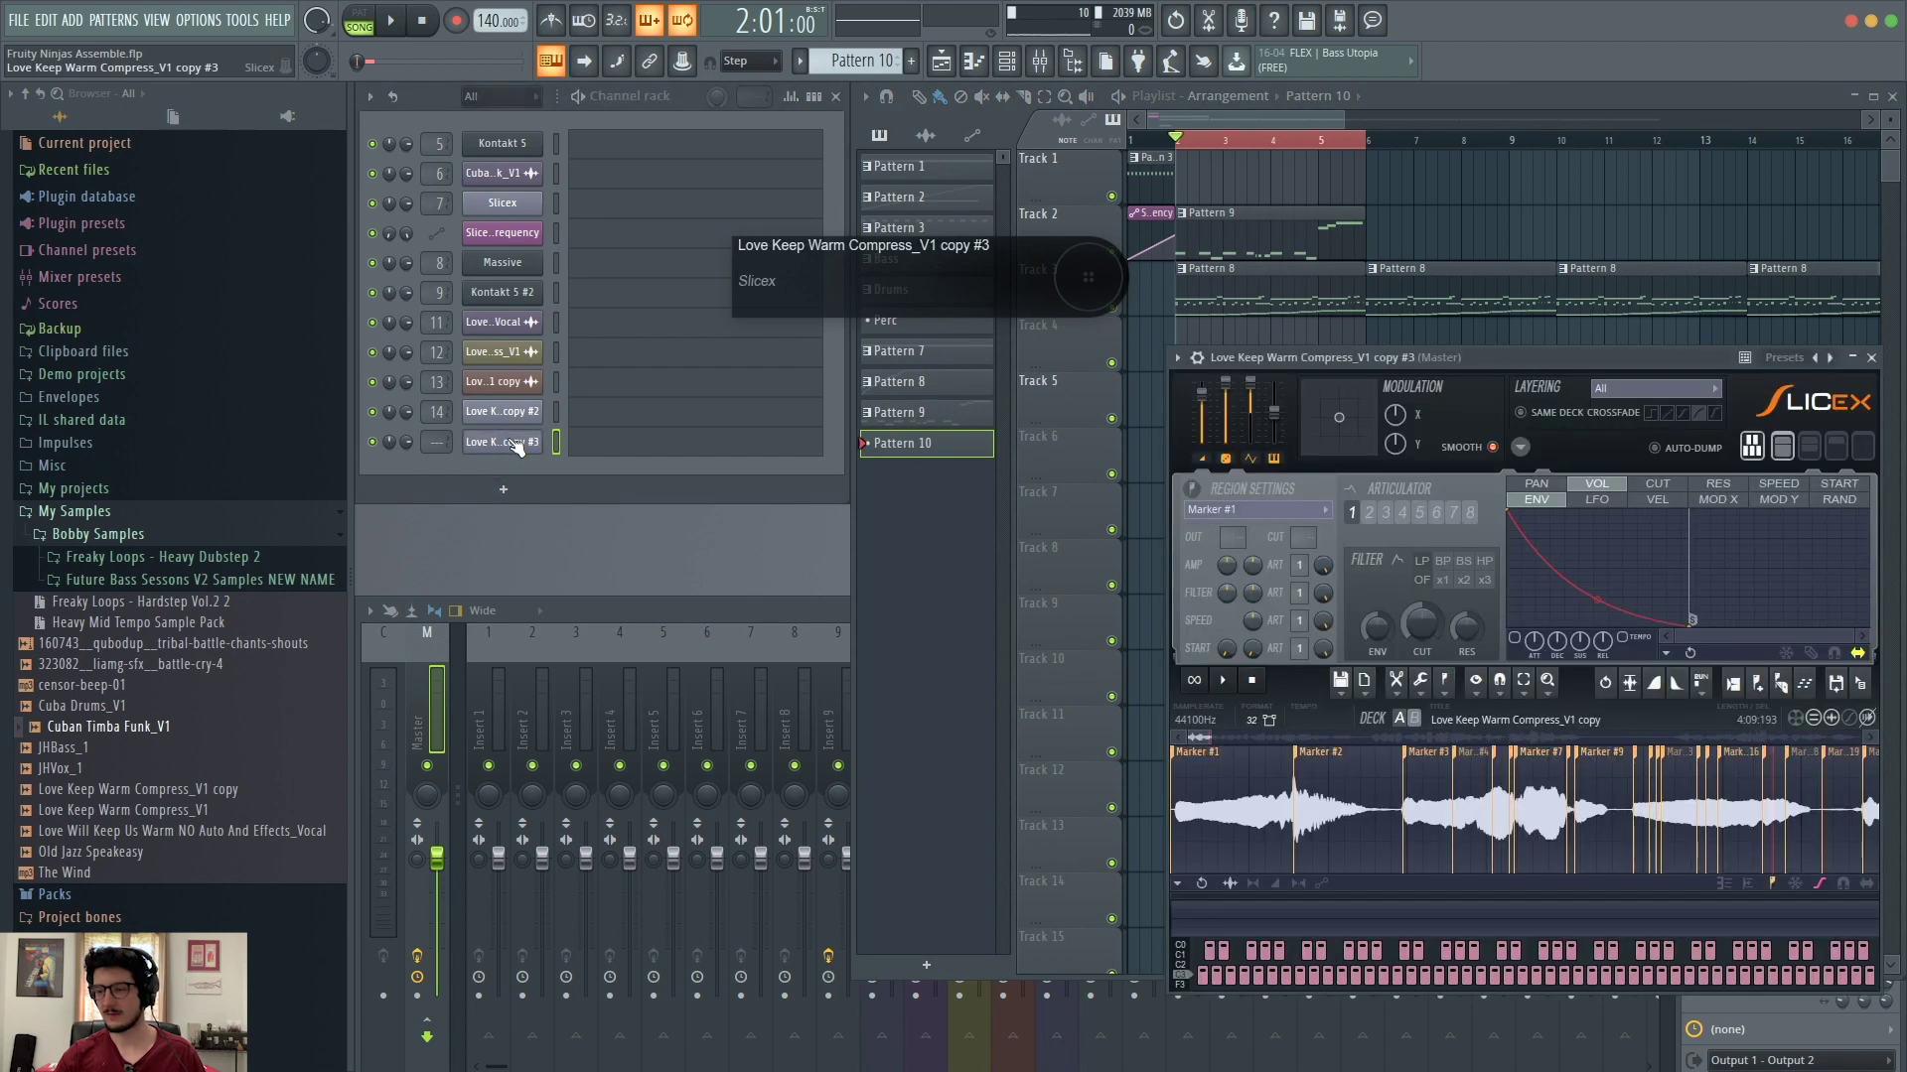
Step: Dump the vocal slices into the new pattern's piano roll, open it and play it in pattern mode
click(1813, 692)
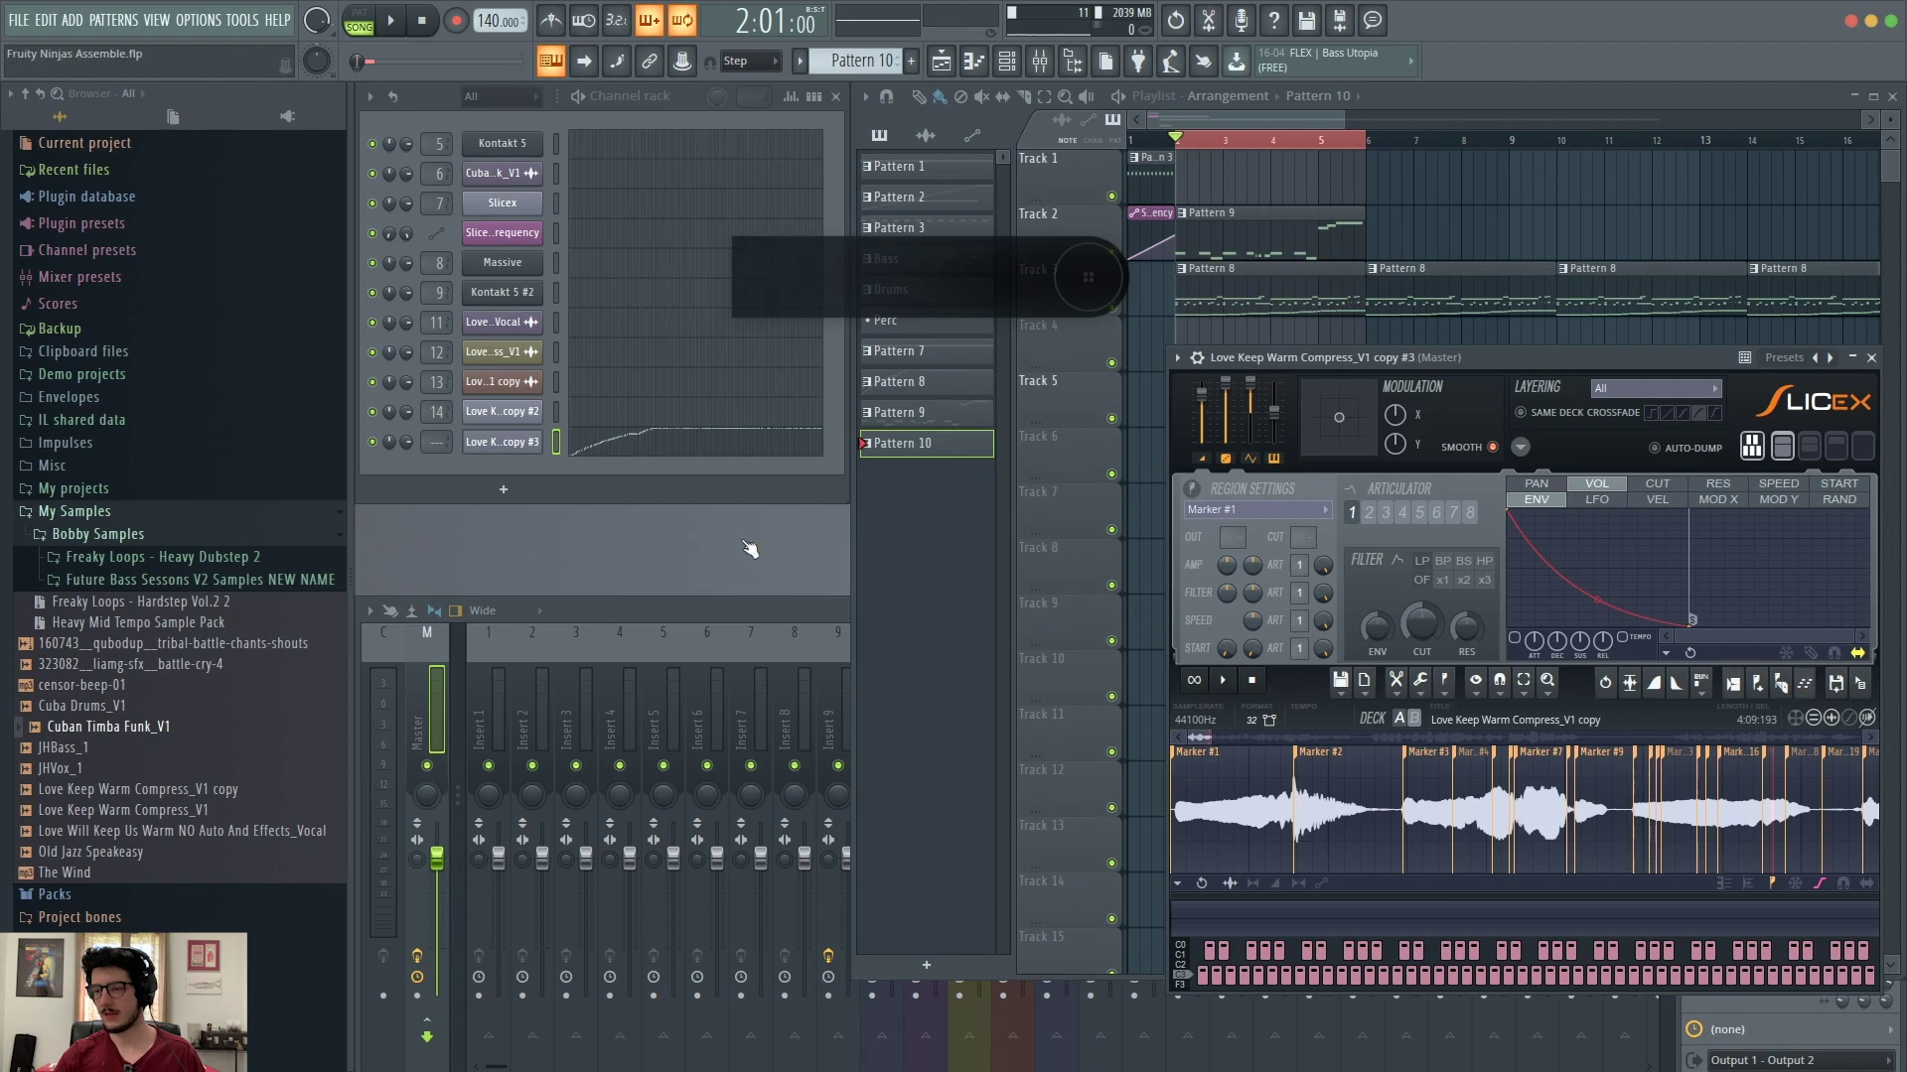
click(687, 448)
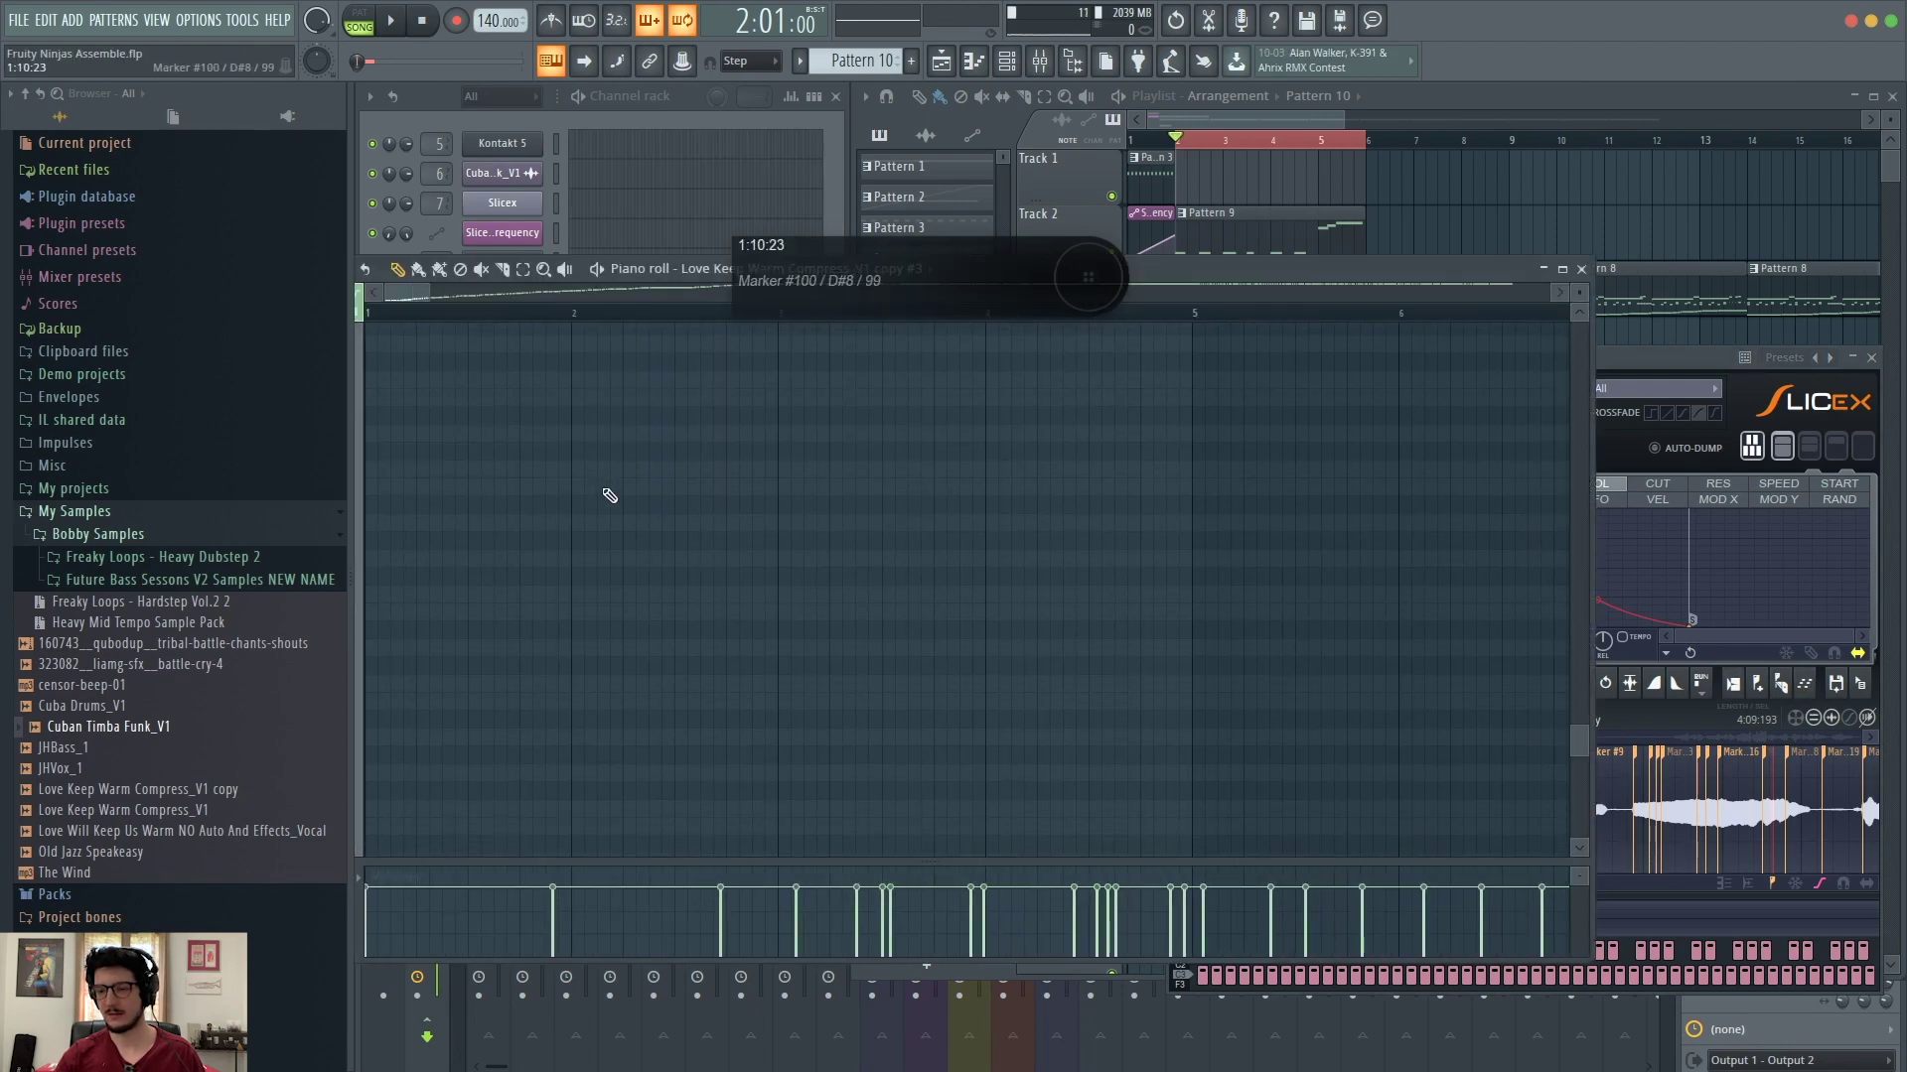
scroll(616, 532, down, 2)
click(360, 17)
key(space)
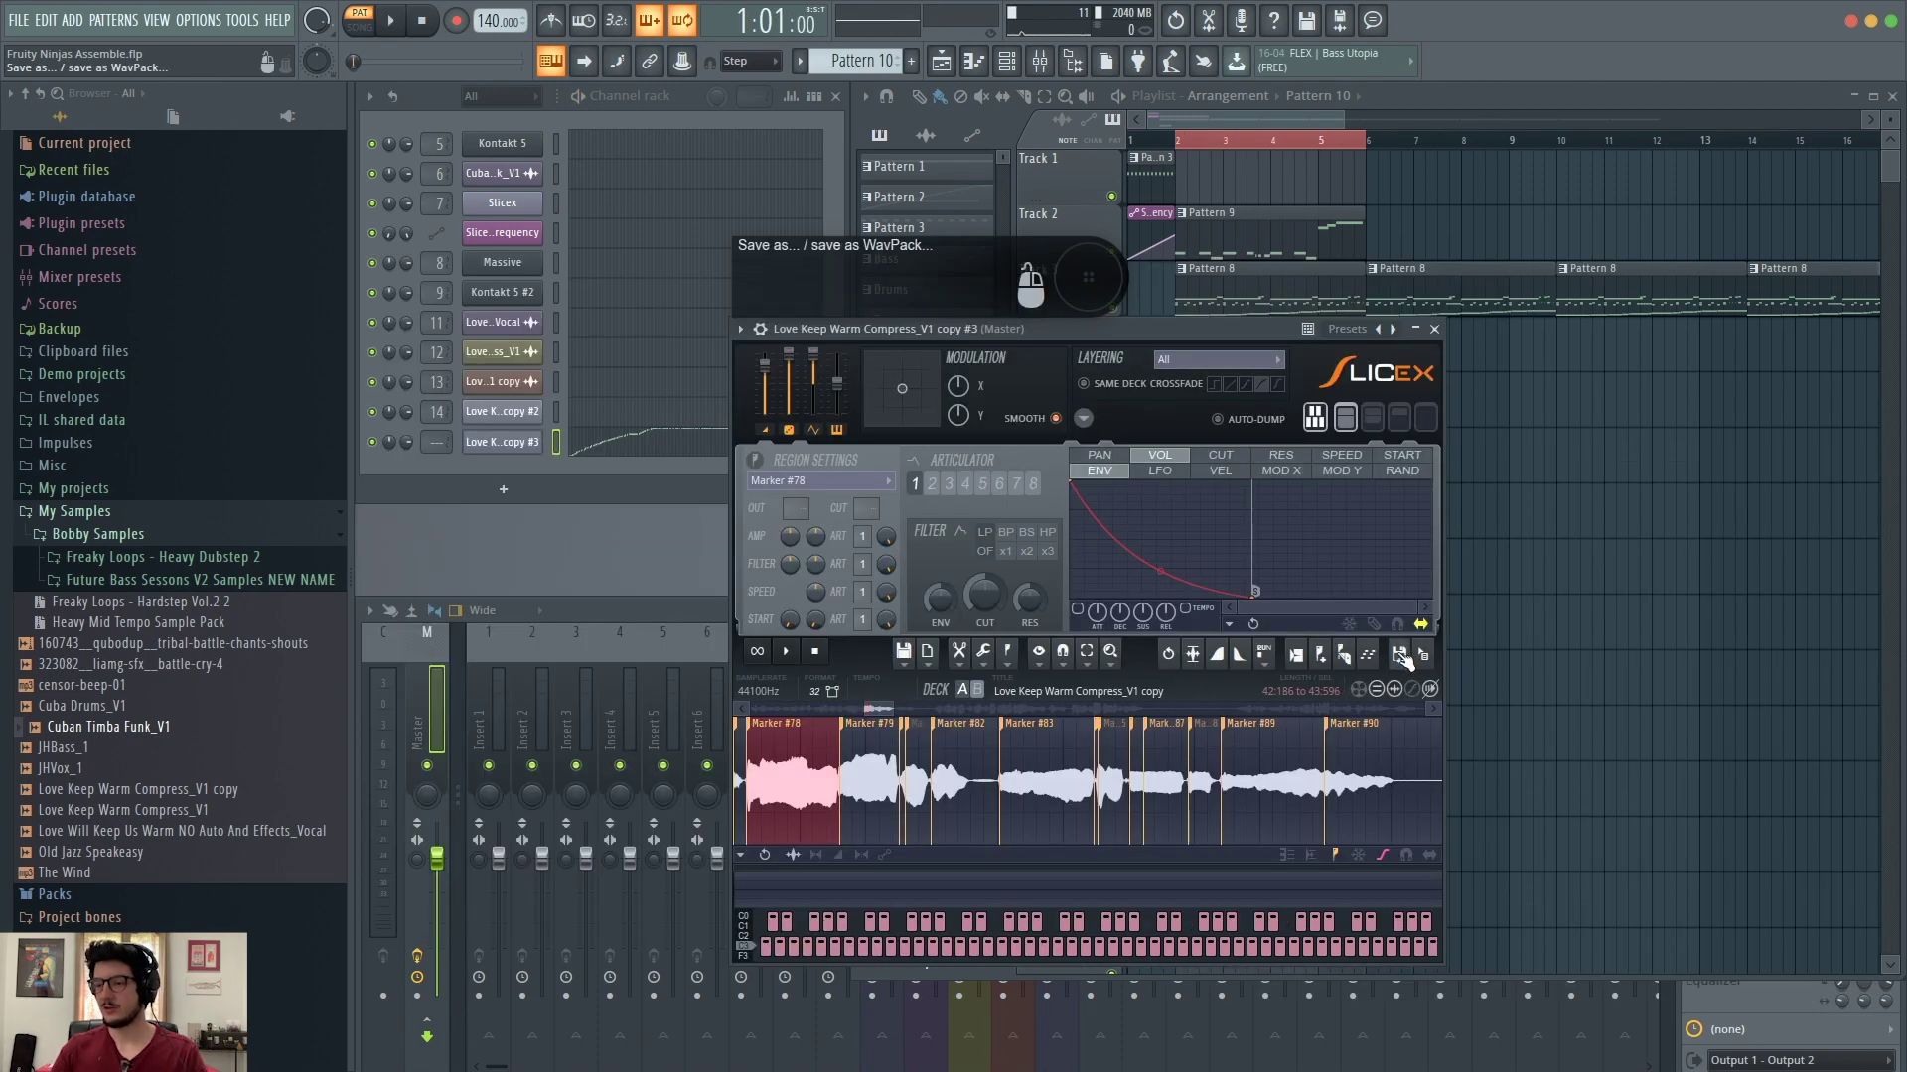
Step: Copy the Marker #78 and Marker #82 slices out of Slicex as separate audio clips
click(1420, 655)
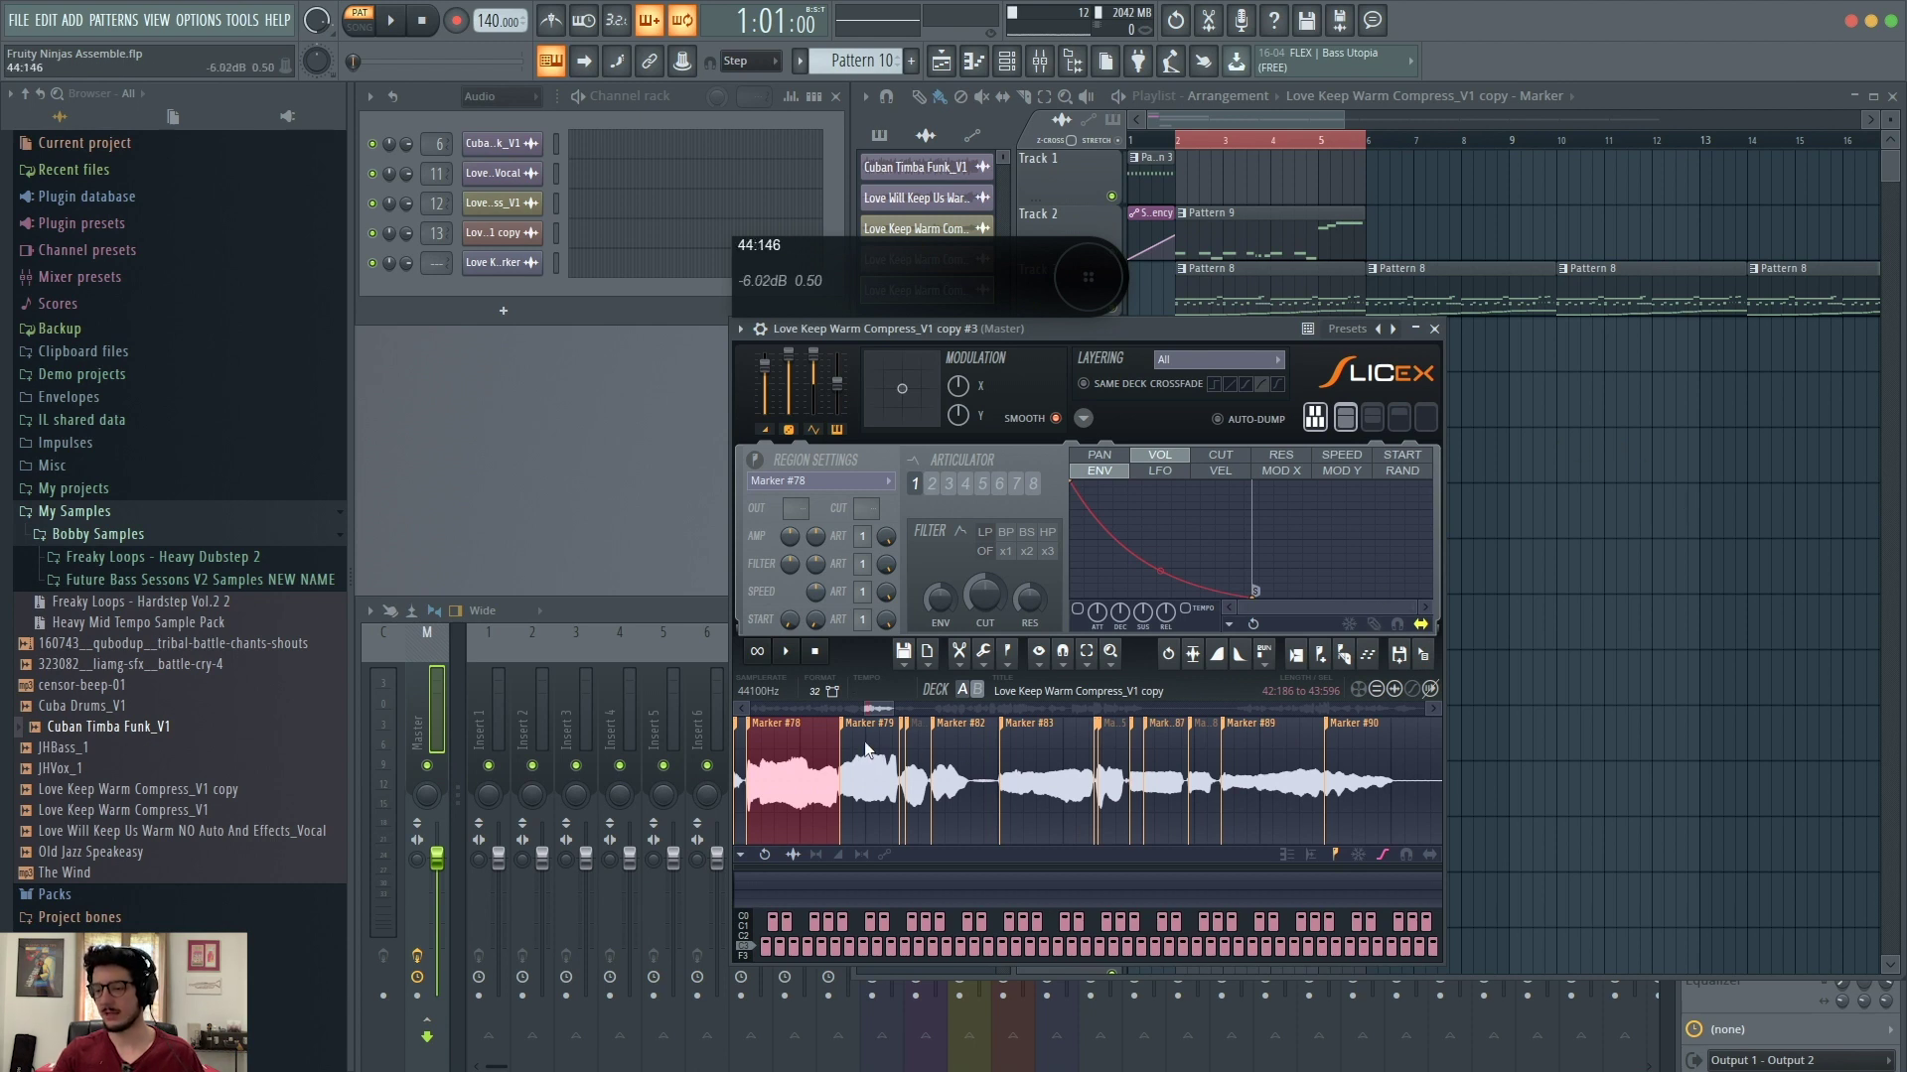
click(916, 784)
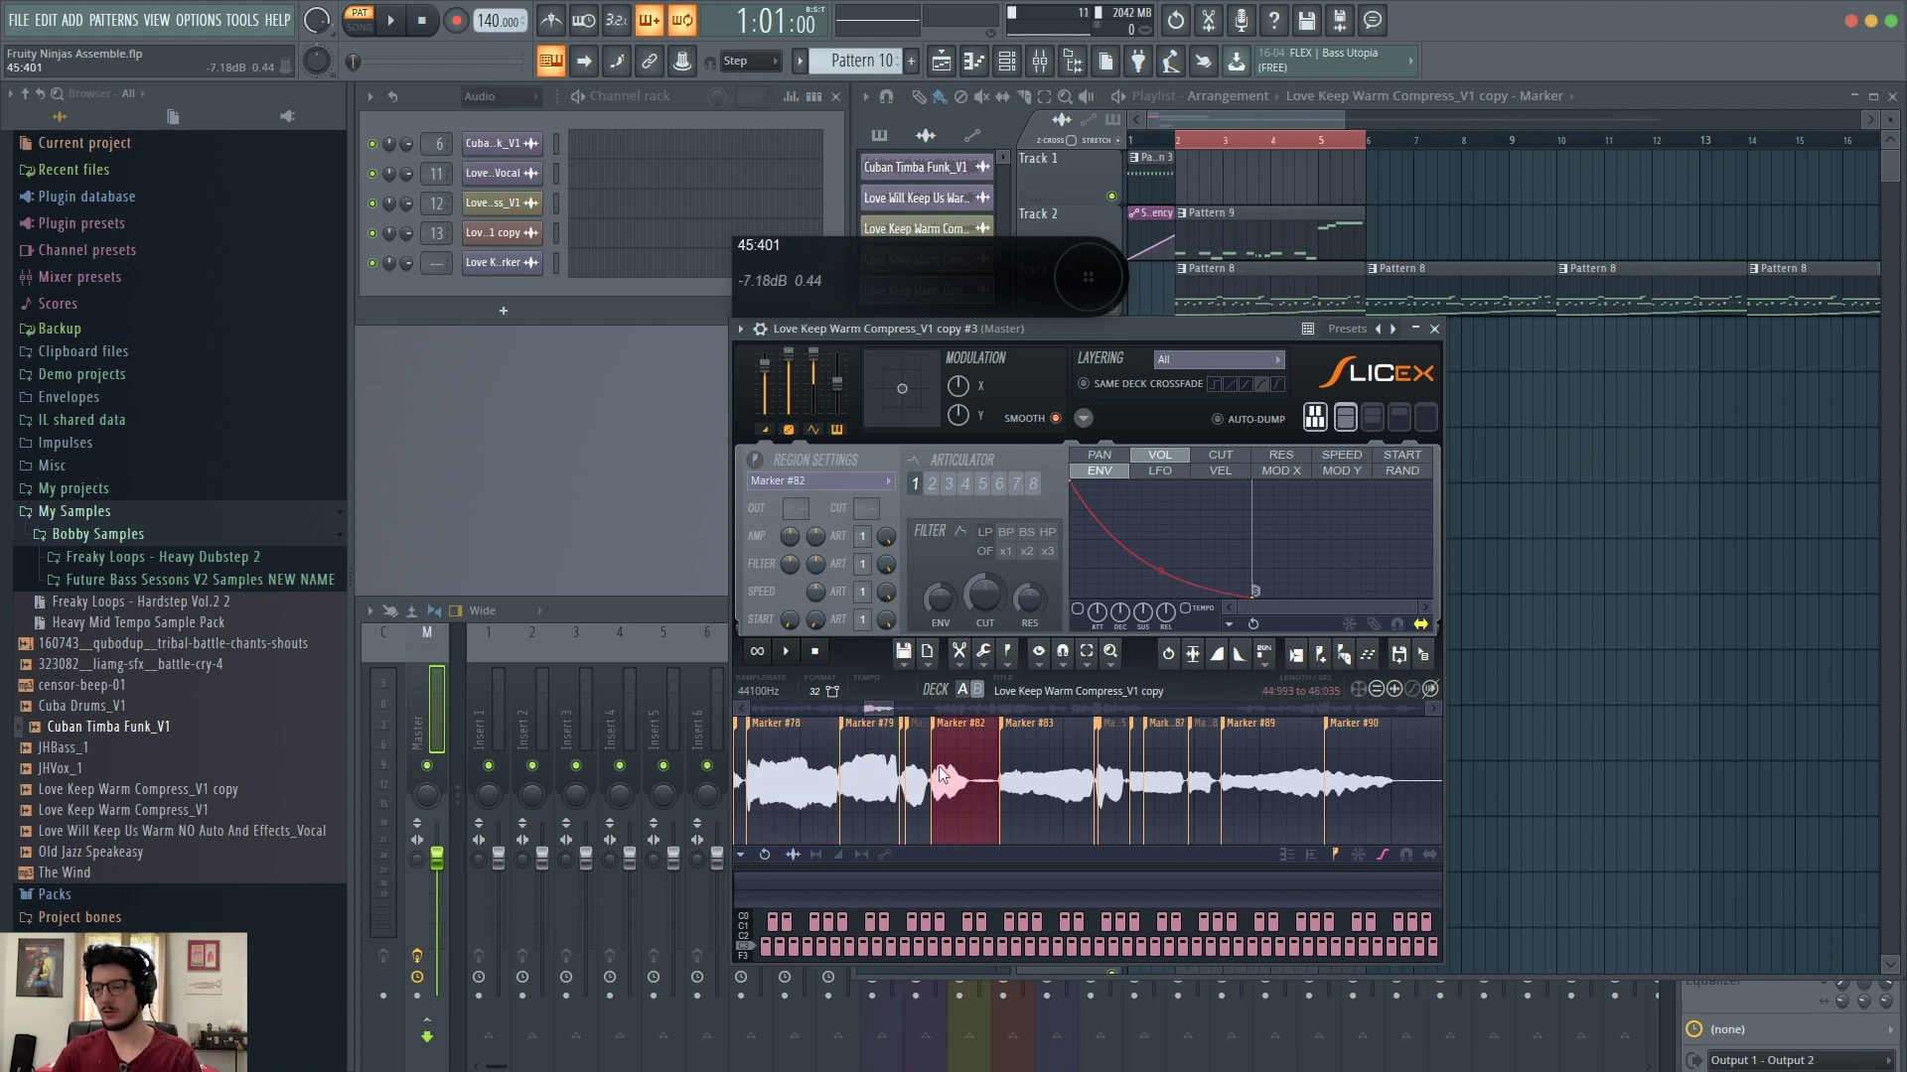
click(973, 782)
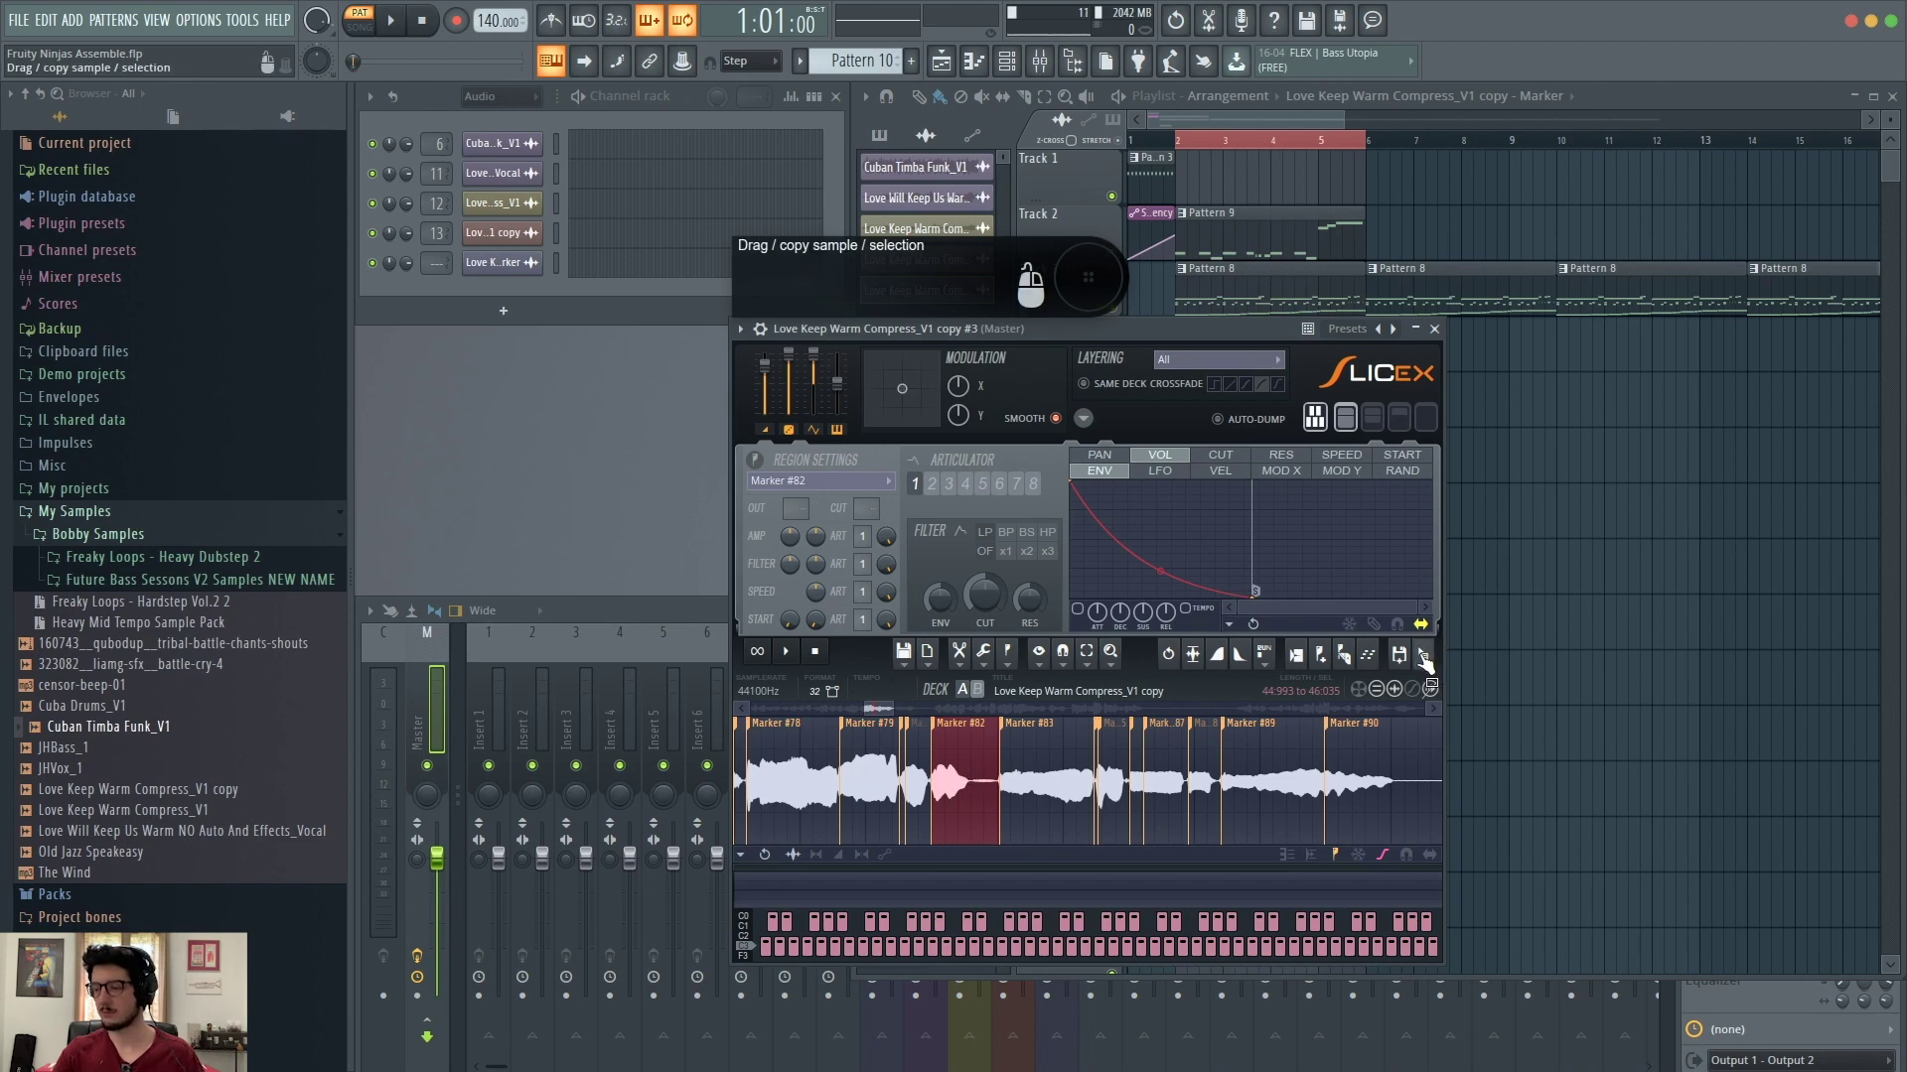
drag(1425, 658, 1629, 397)
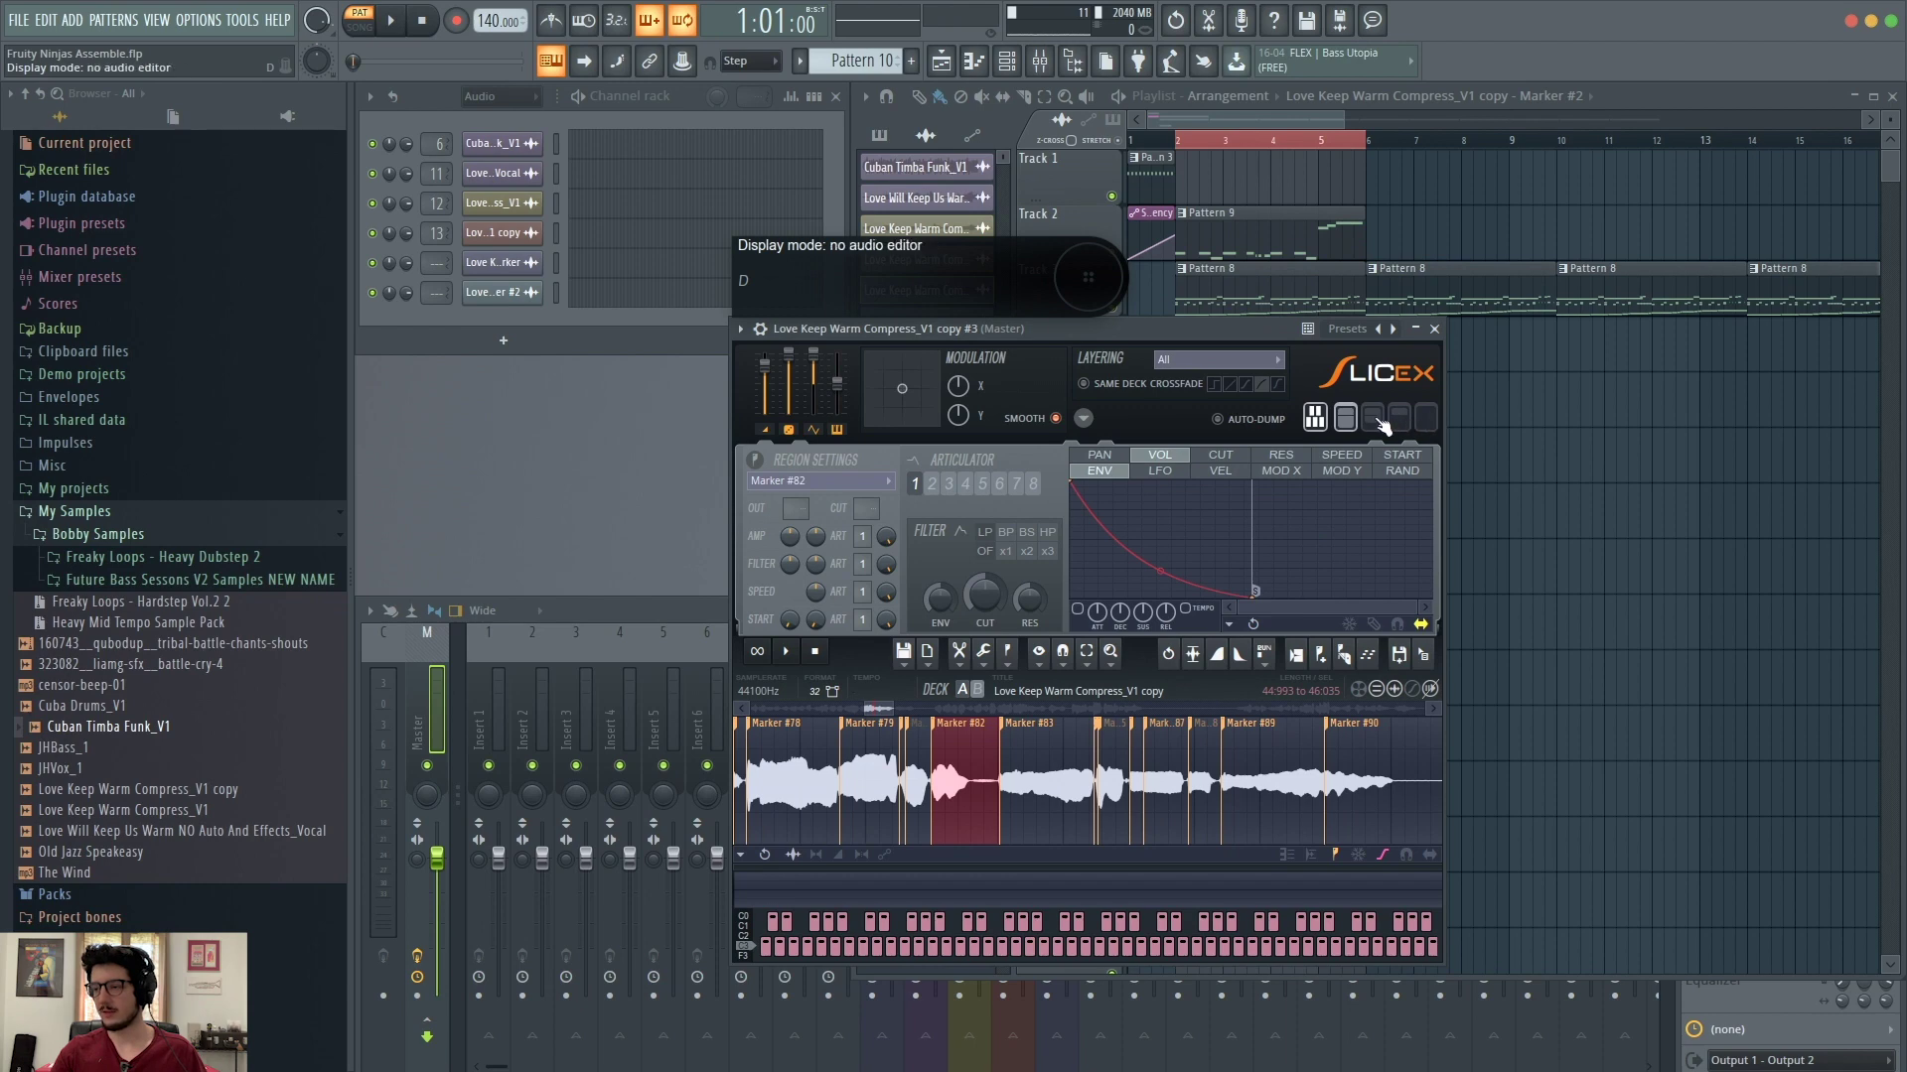
Step: Go through Slicex's display modes and leave it on the one without the audio editor
click(1427, 422)
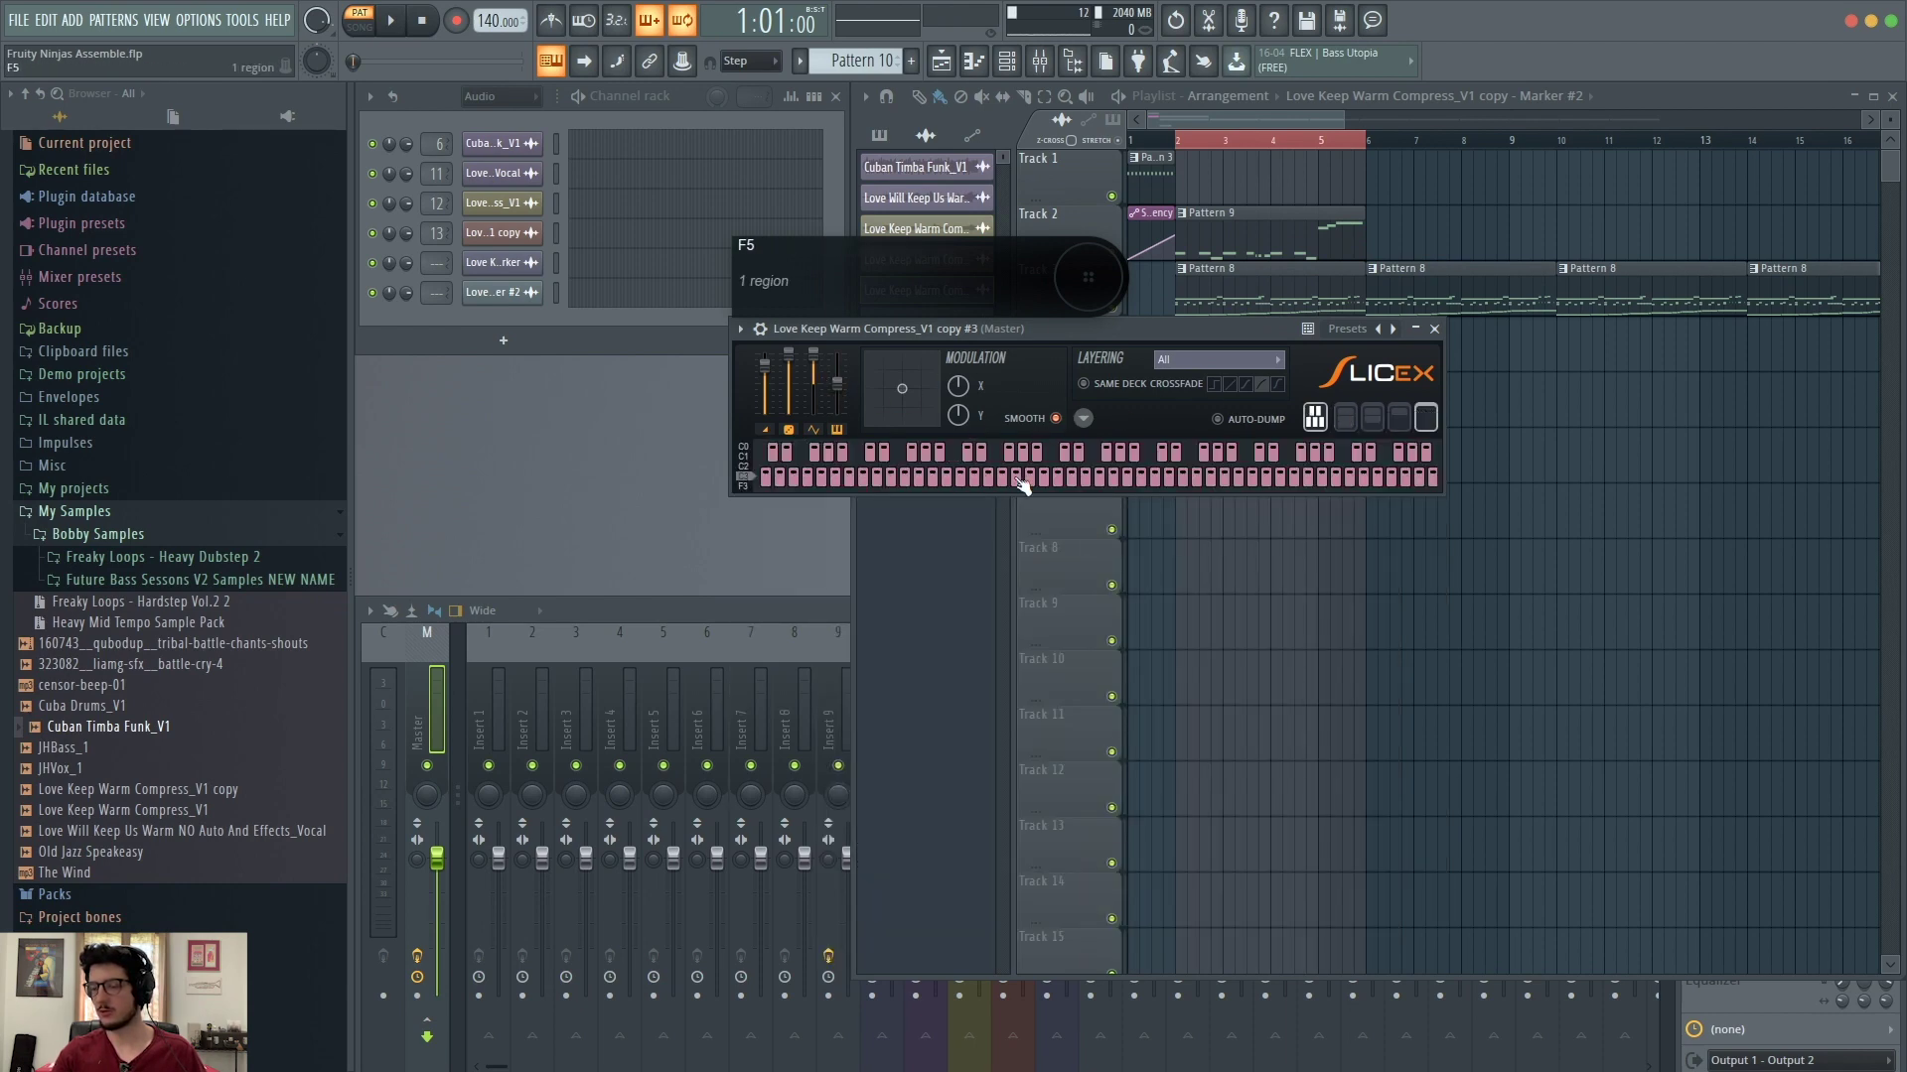
click(1408, 418)
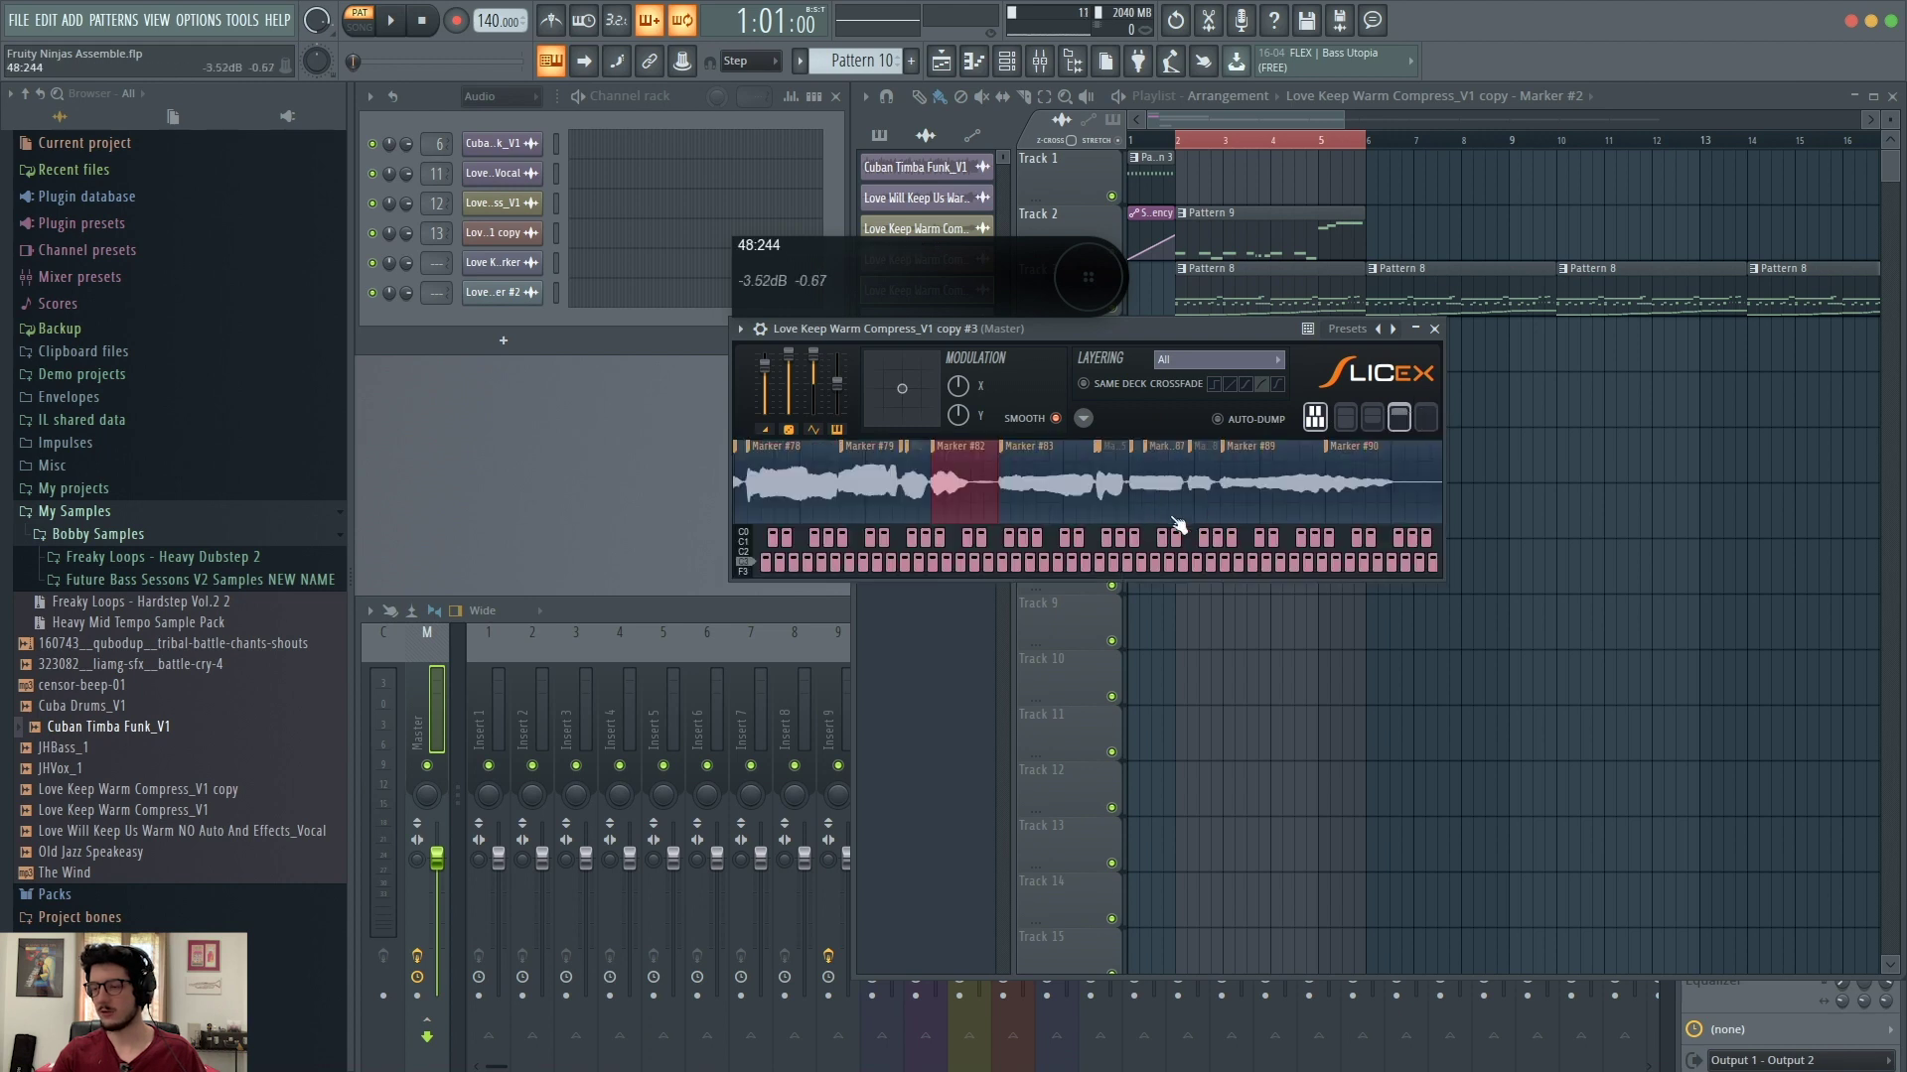
click(1378, 420)
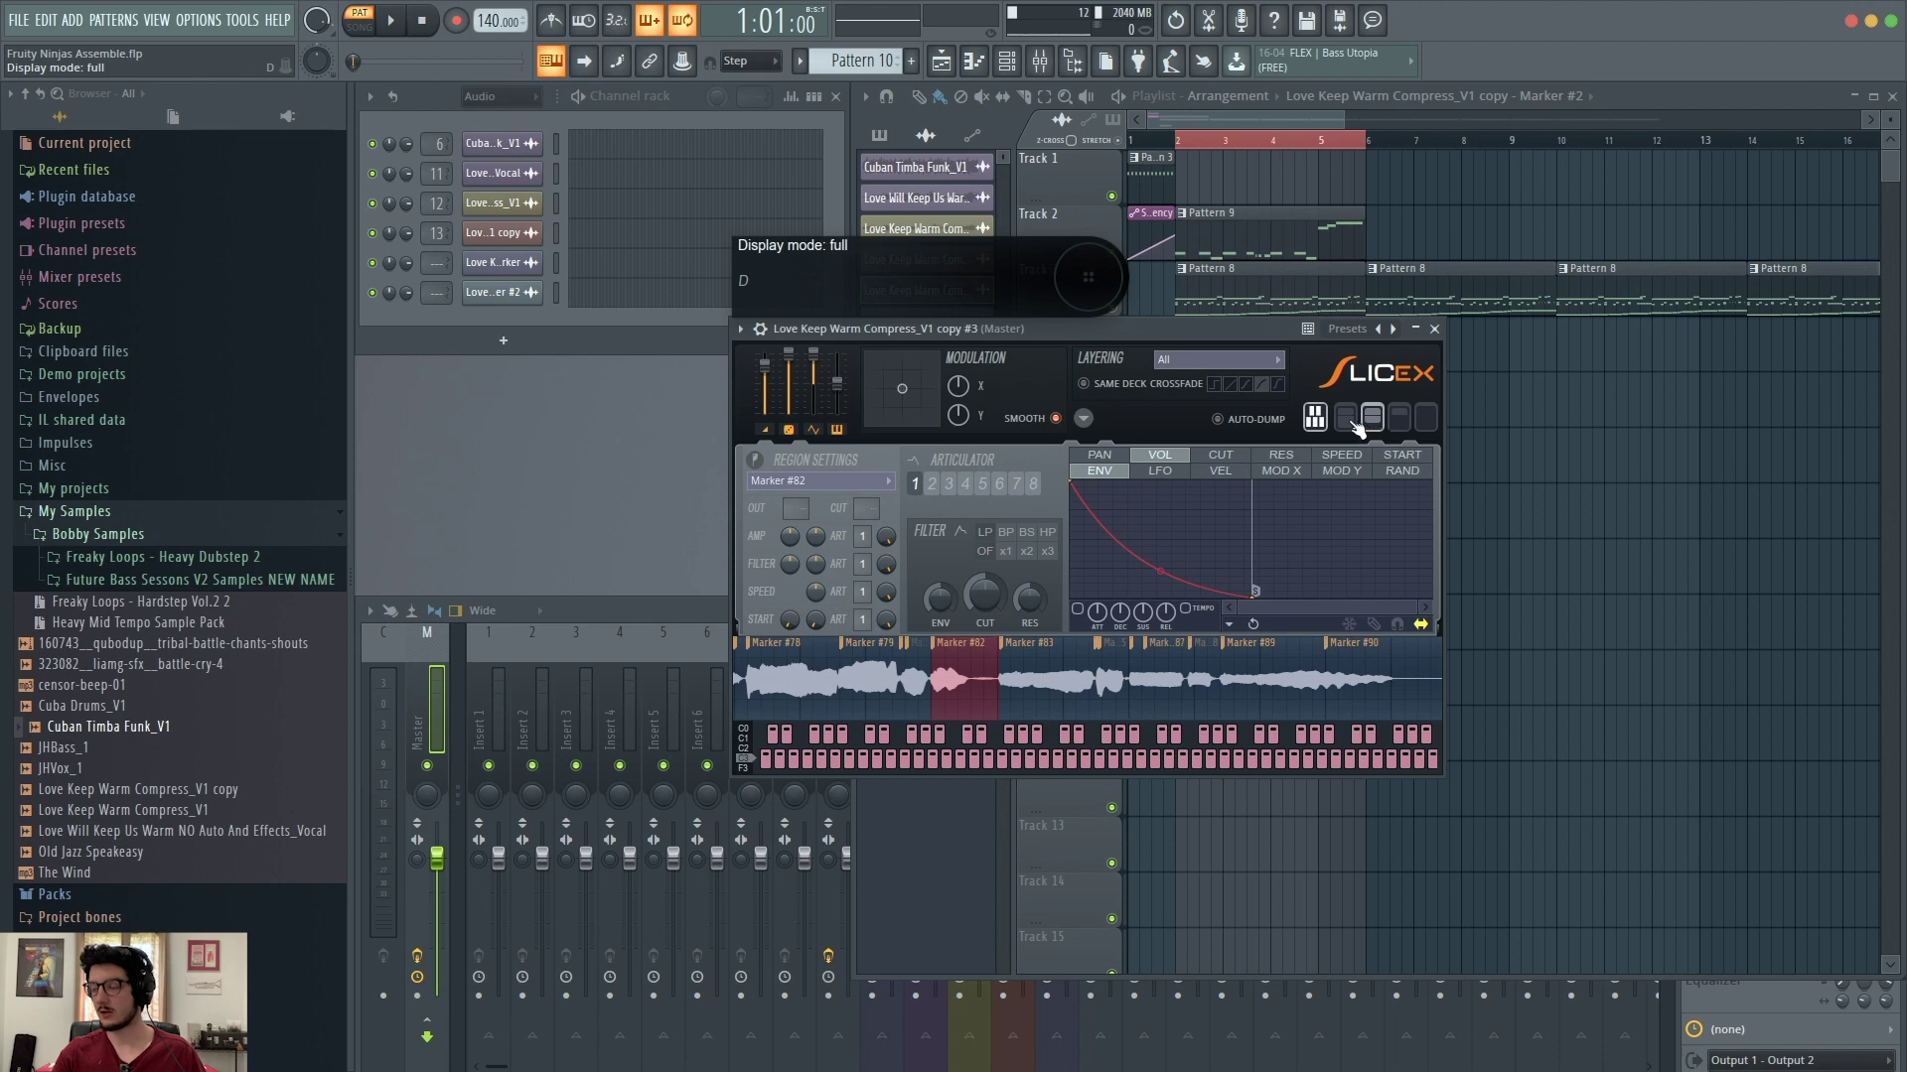
click(1353, 421)
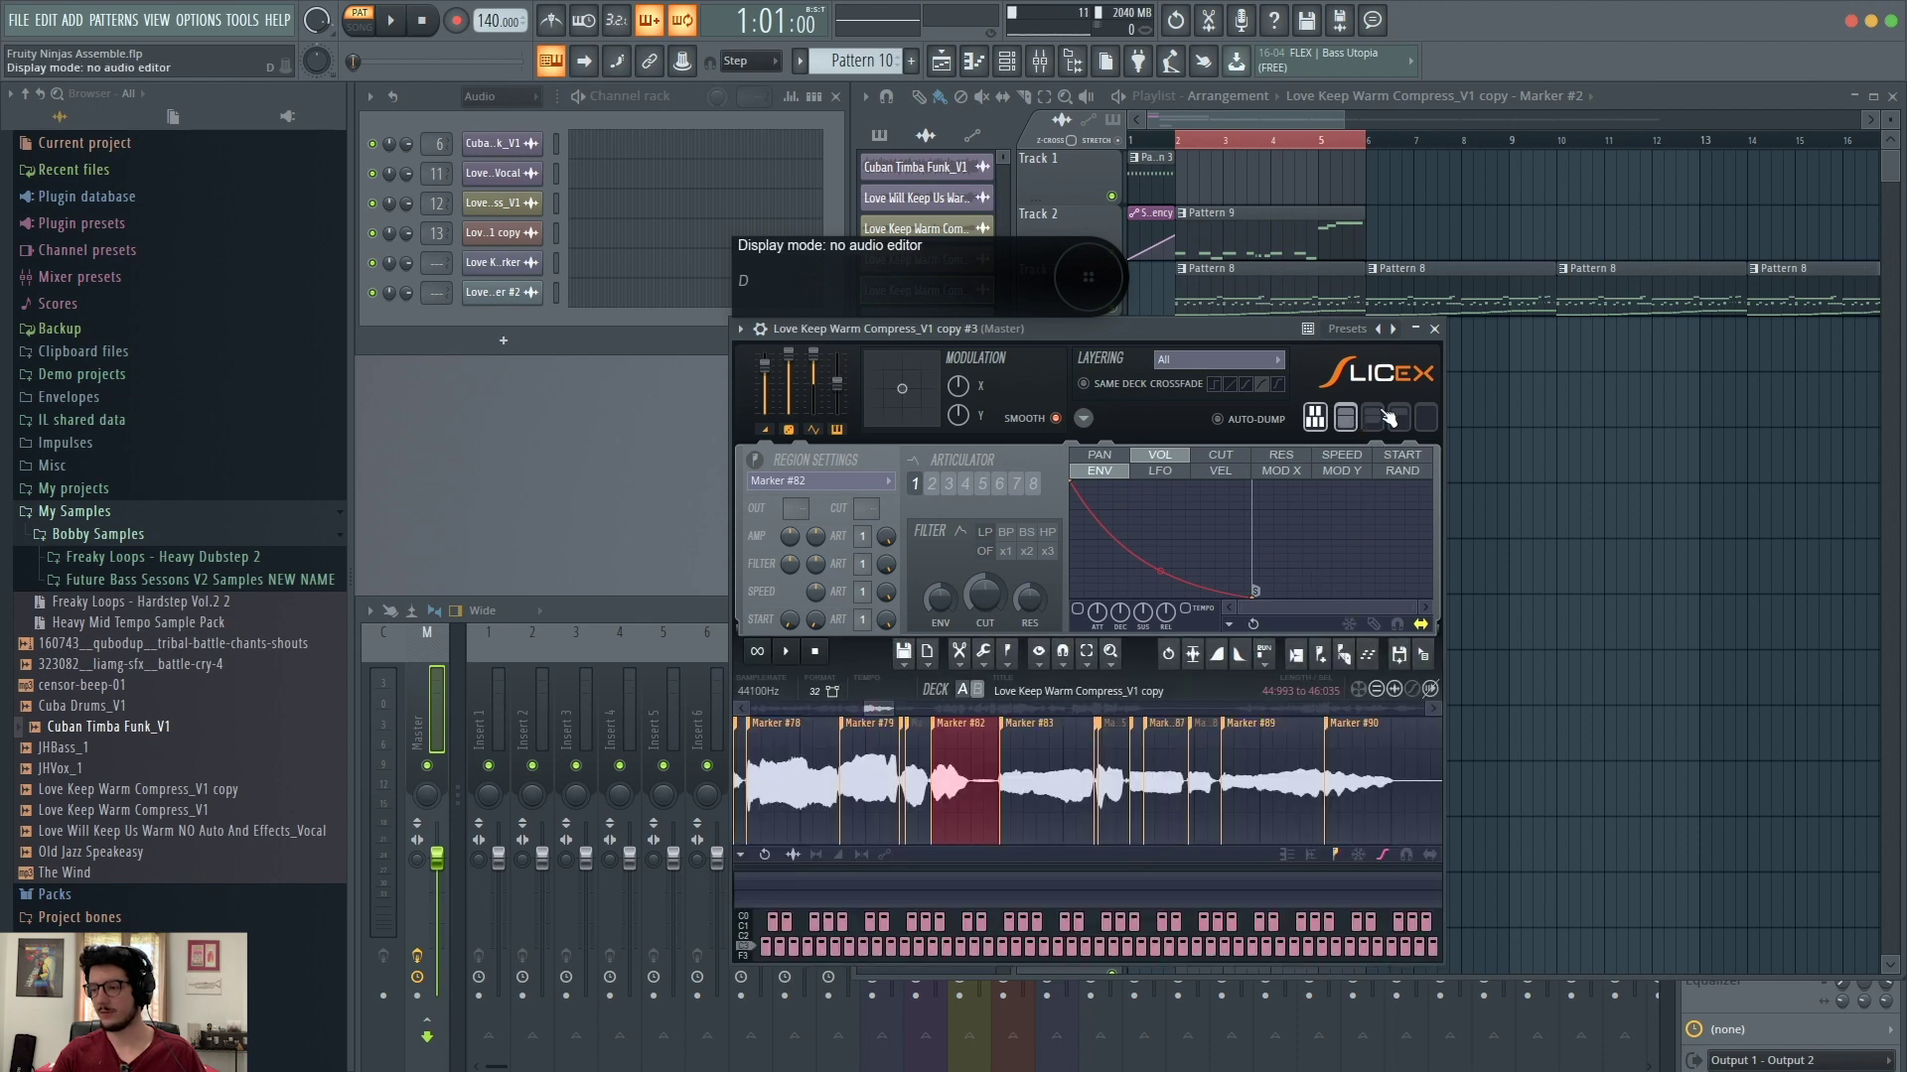
click(1382, 420)
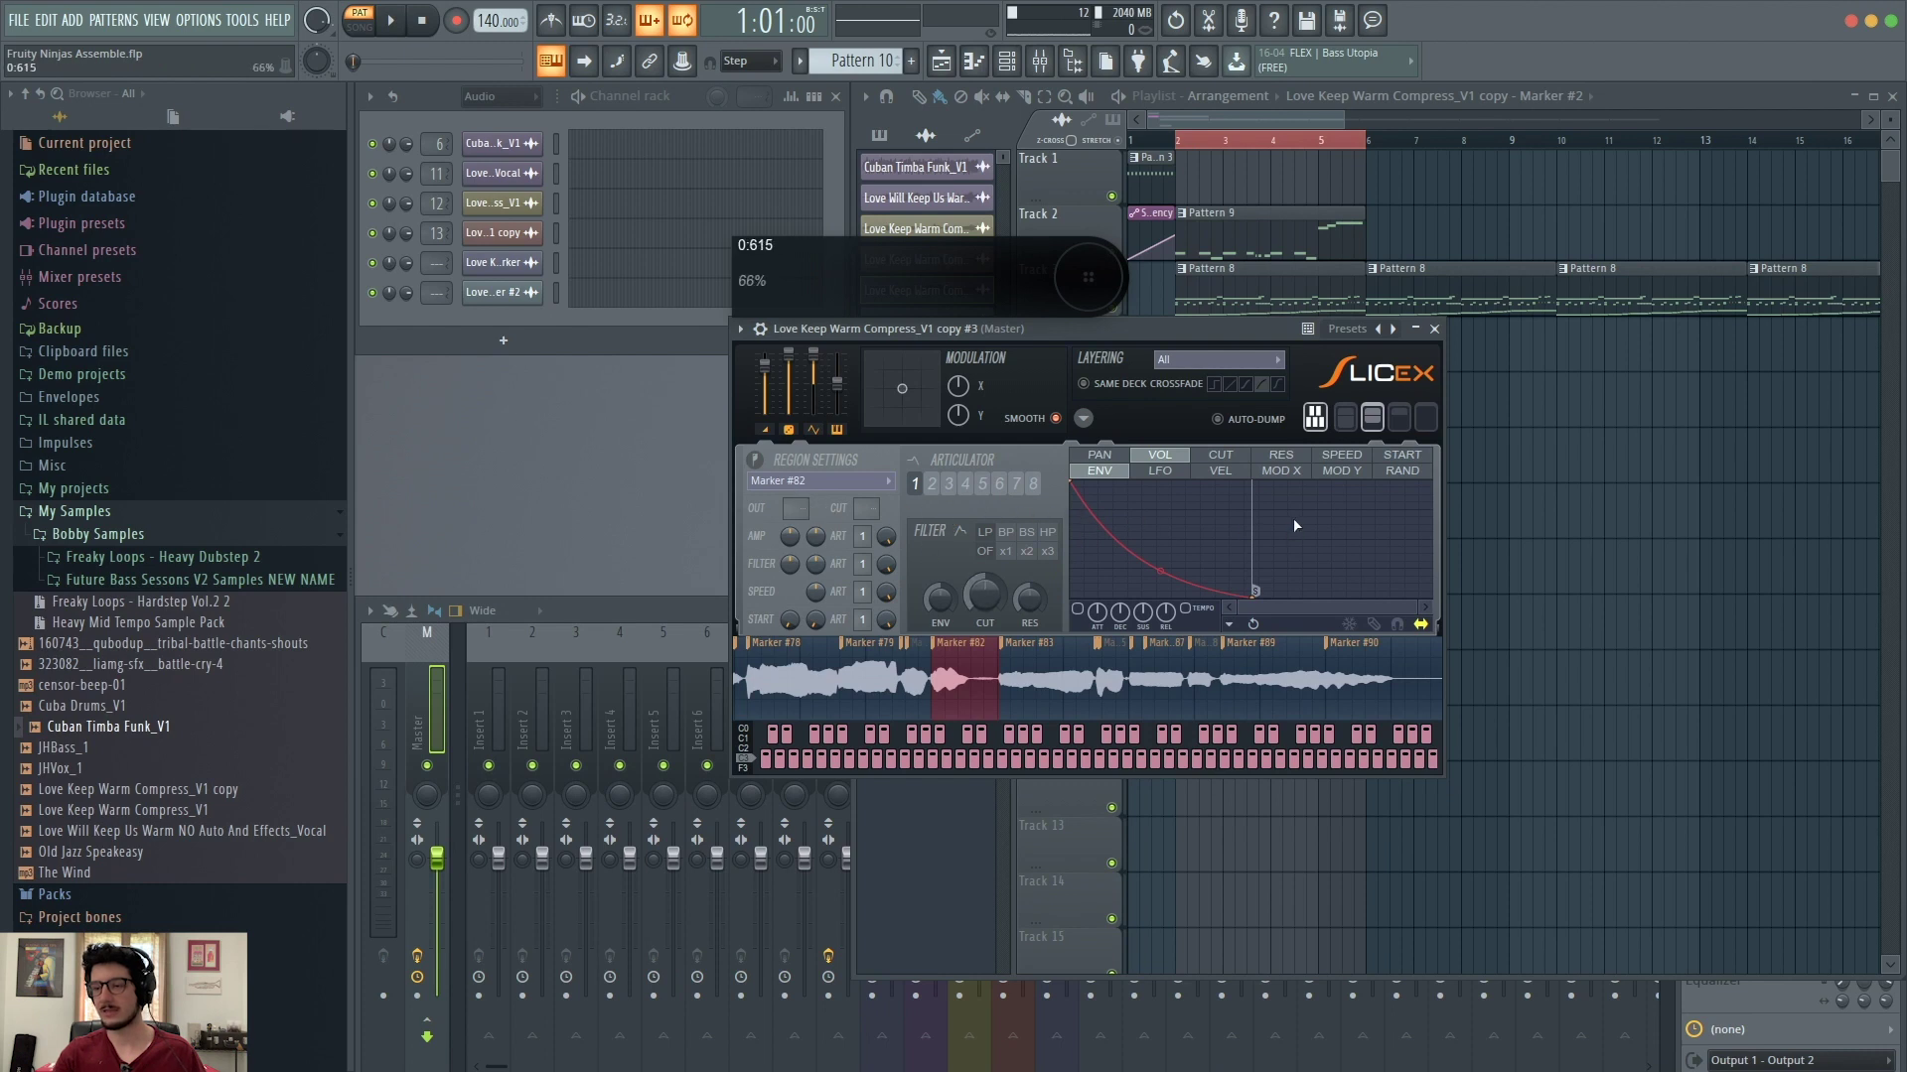
Step: Select the Marker #78 slice, raise its region speed and audition it
key(r)
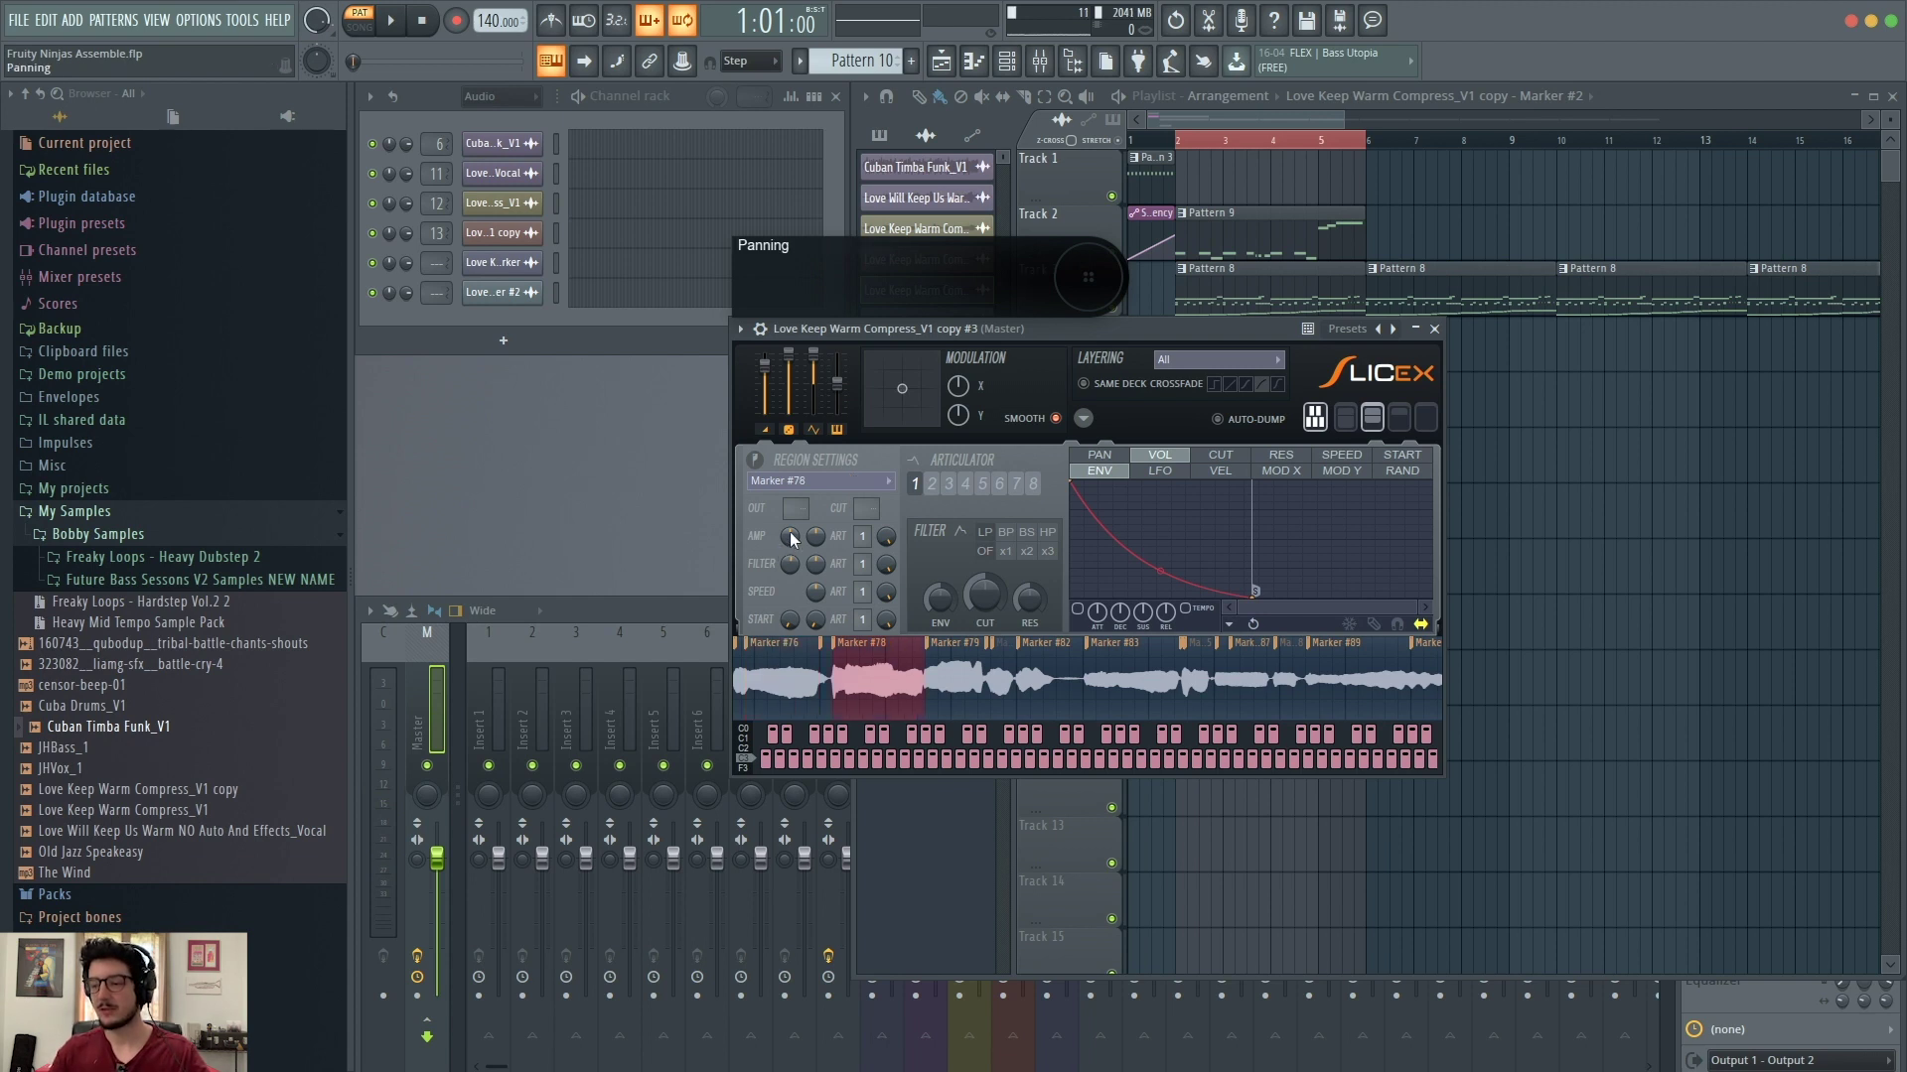
mouse_move(790, 533)
mouse_down()
mouse_move(790, 502)
mouse_move(789, 556)
mouse_move(790, 532)
mouse_move(822, 529)
mouse_move(822, 487)
mouse_move(822, 532)
mouse_up()
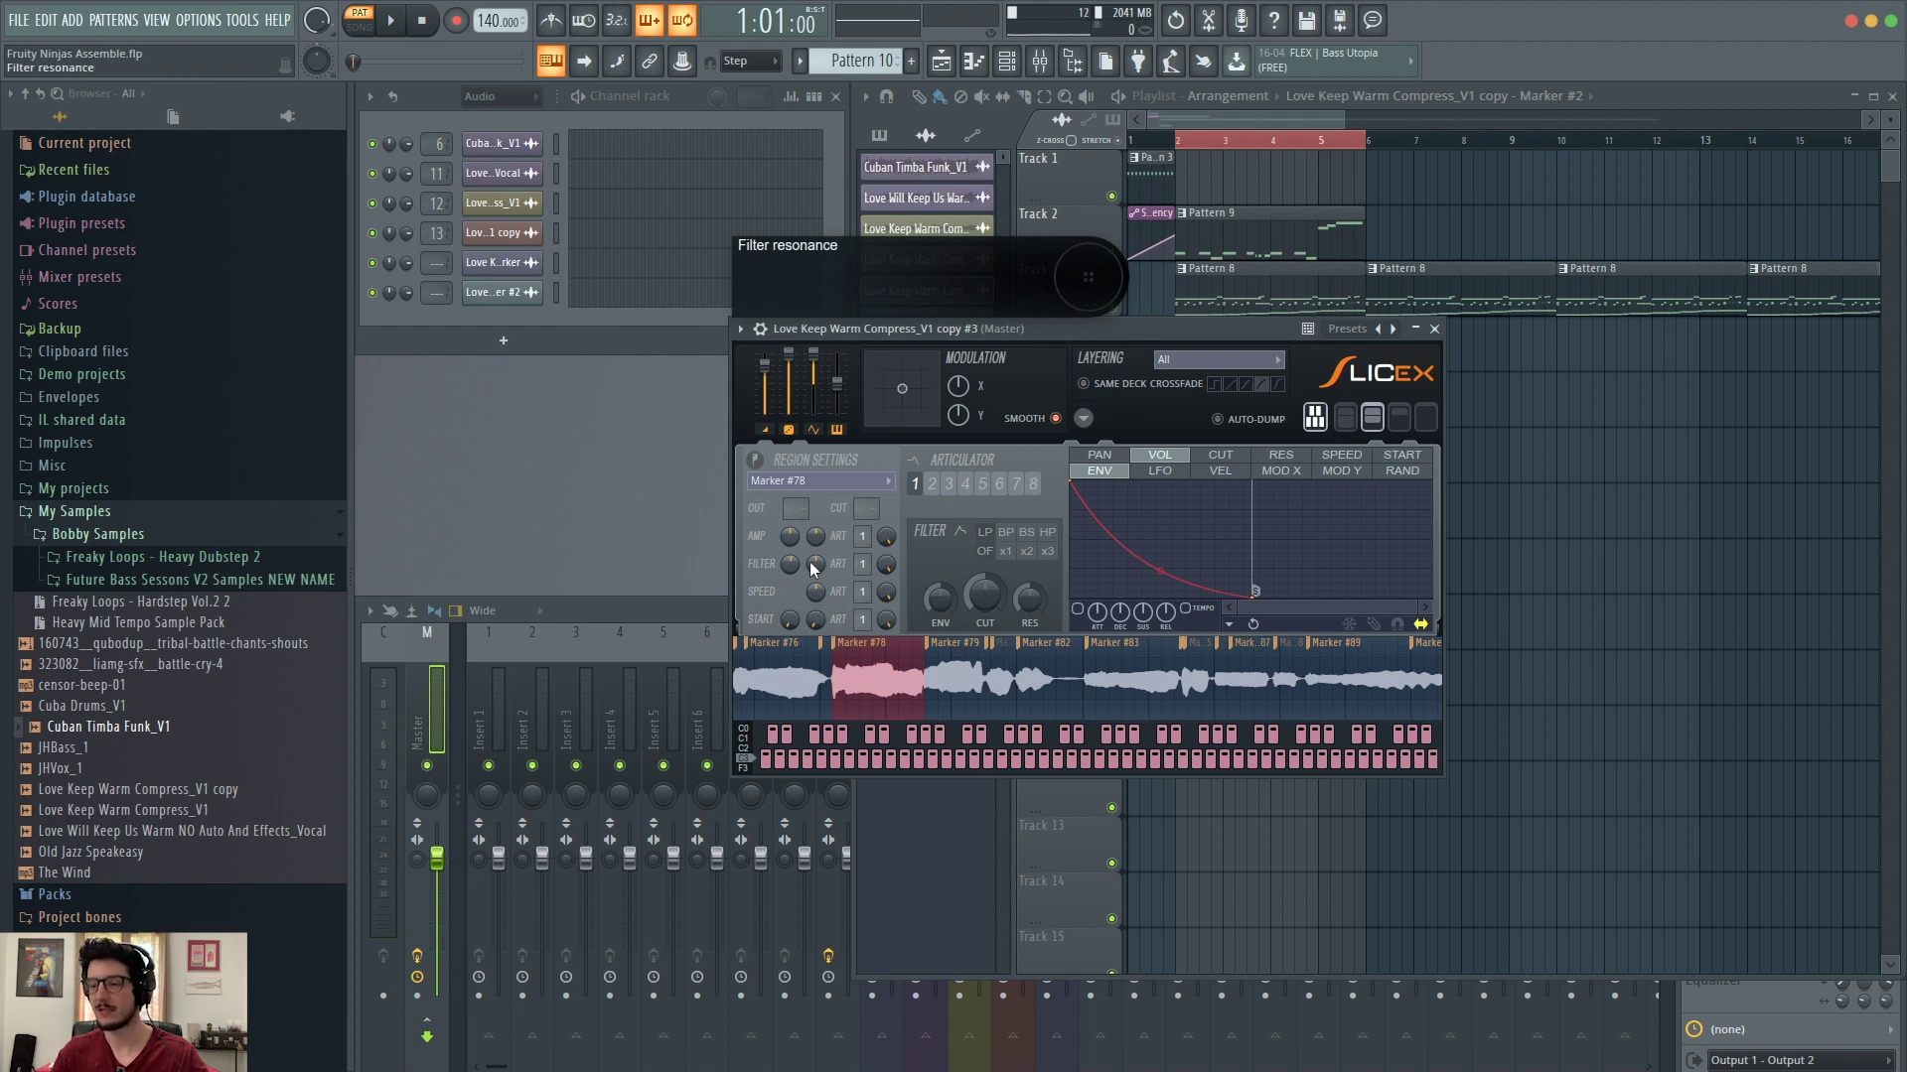
drag(818, 588, 819, 486)
key(r)
key(r)
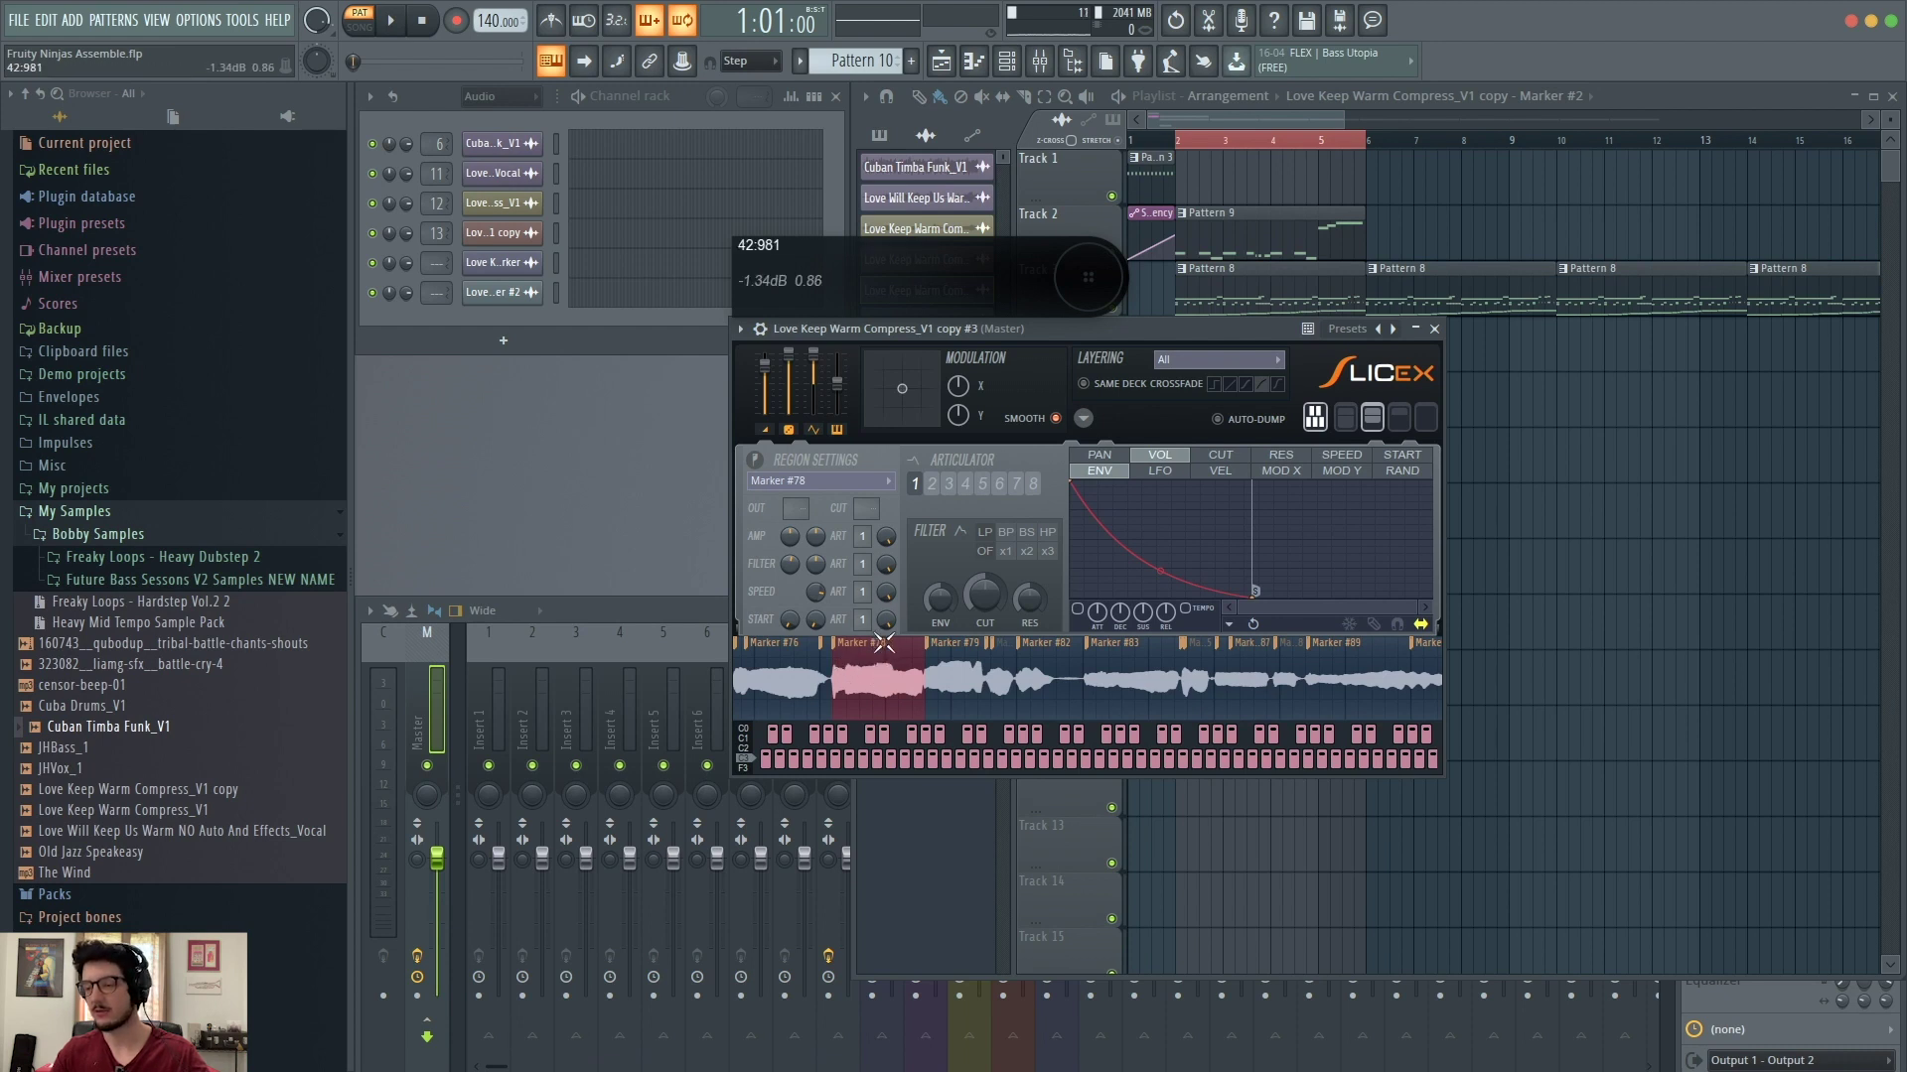
Step: Play the Marker #79 and Marker #78 slices to compare how they sound
key(5)
key(5)
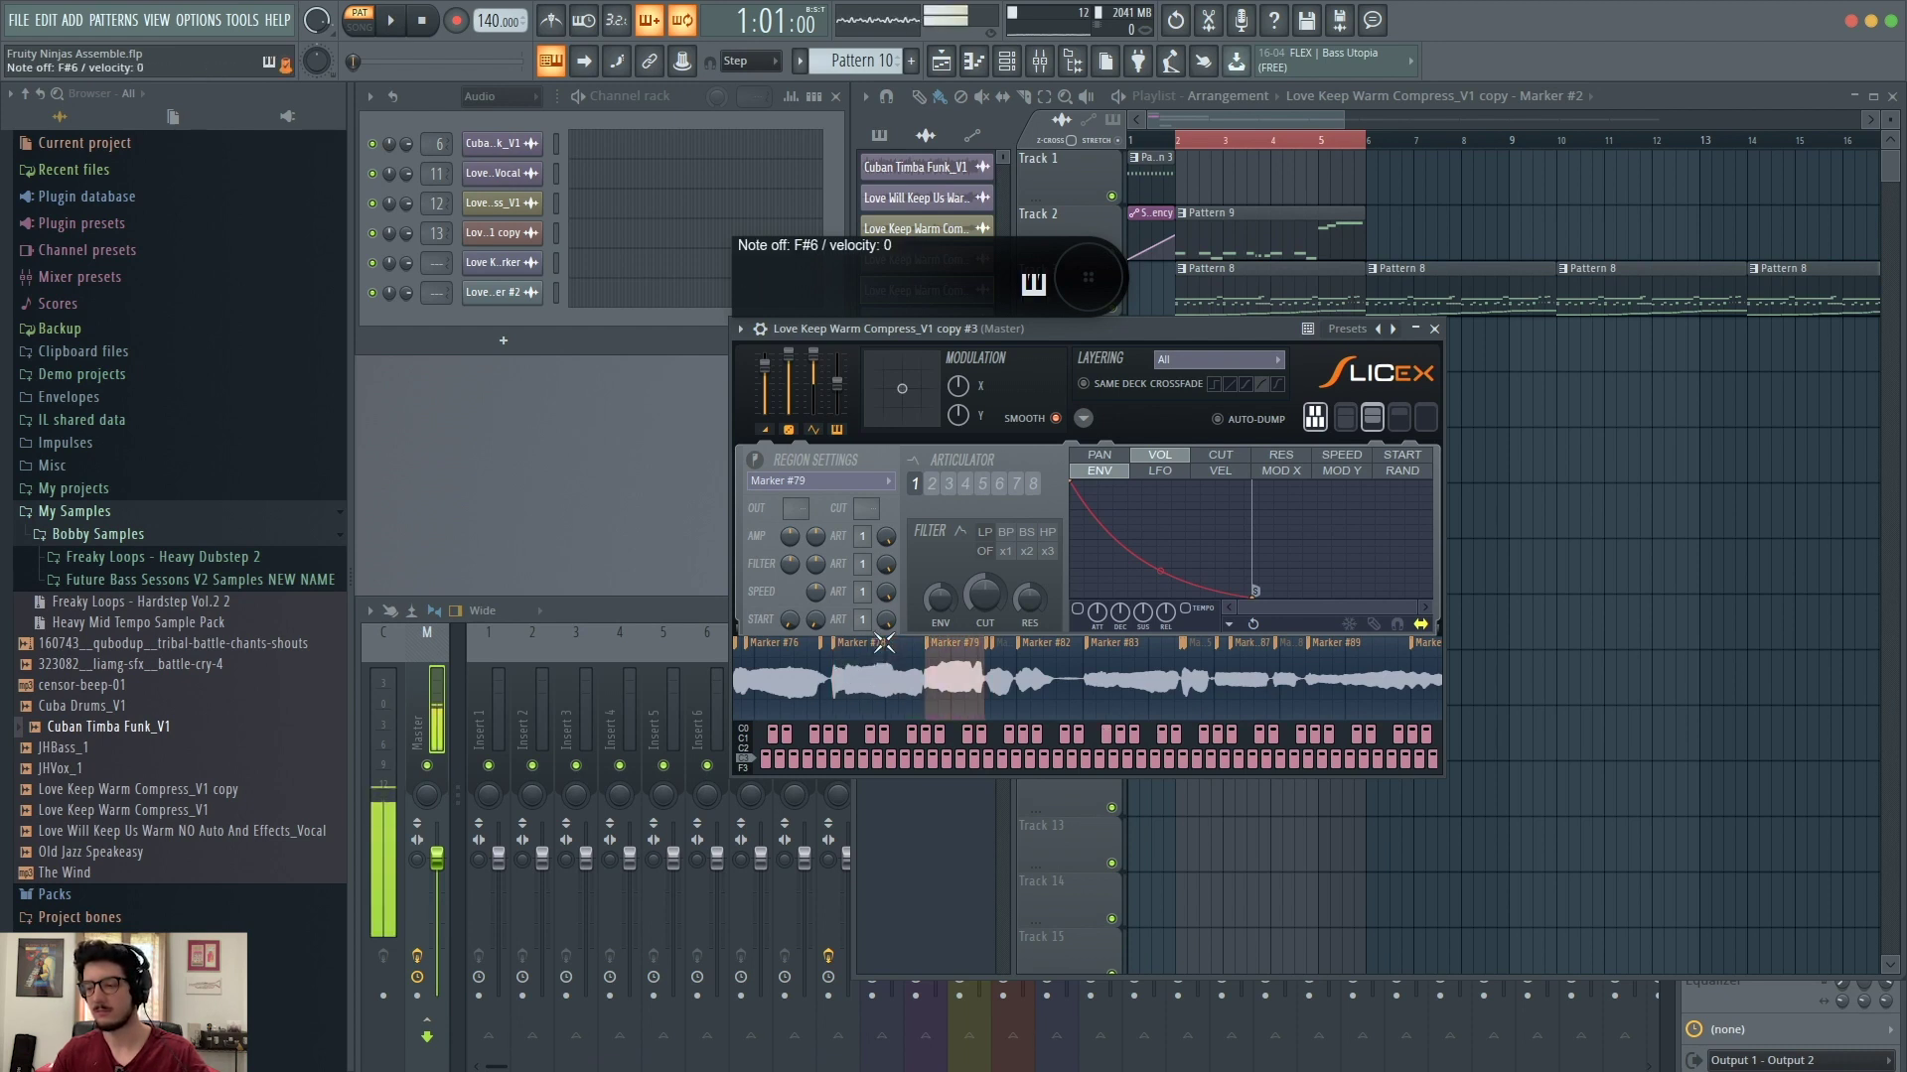
key(r)
key(e)
key(r)
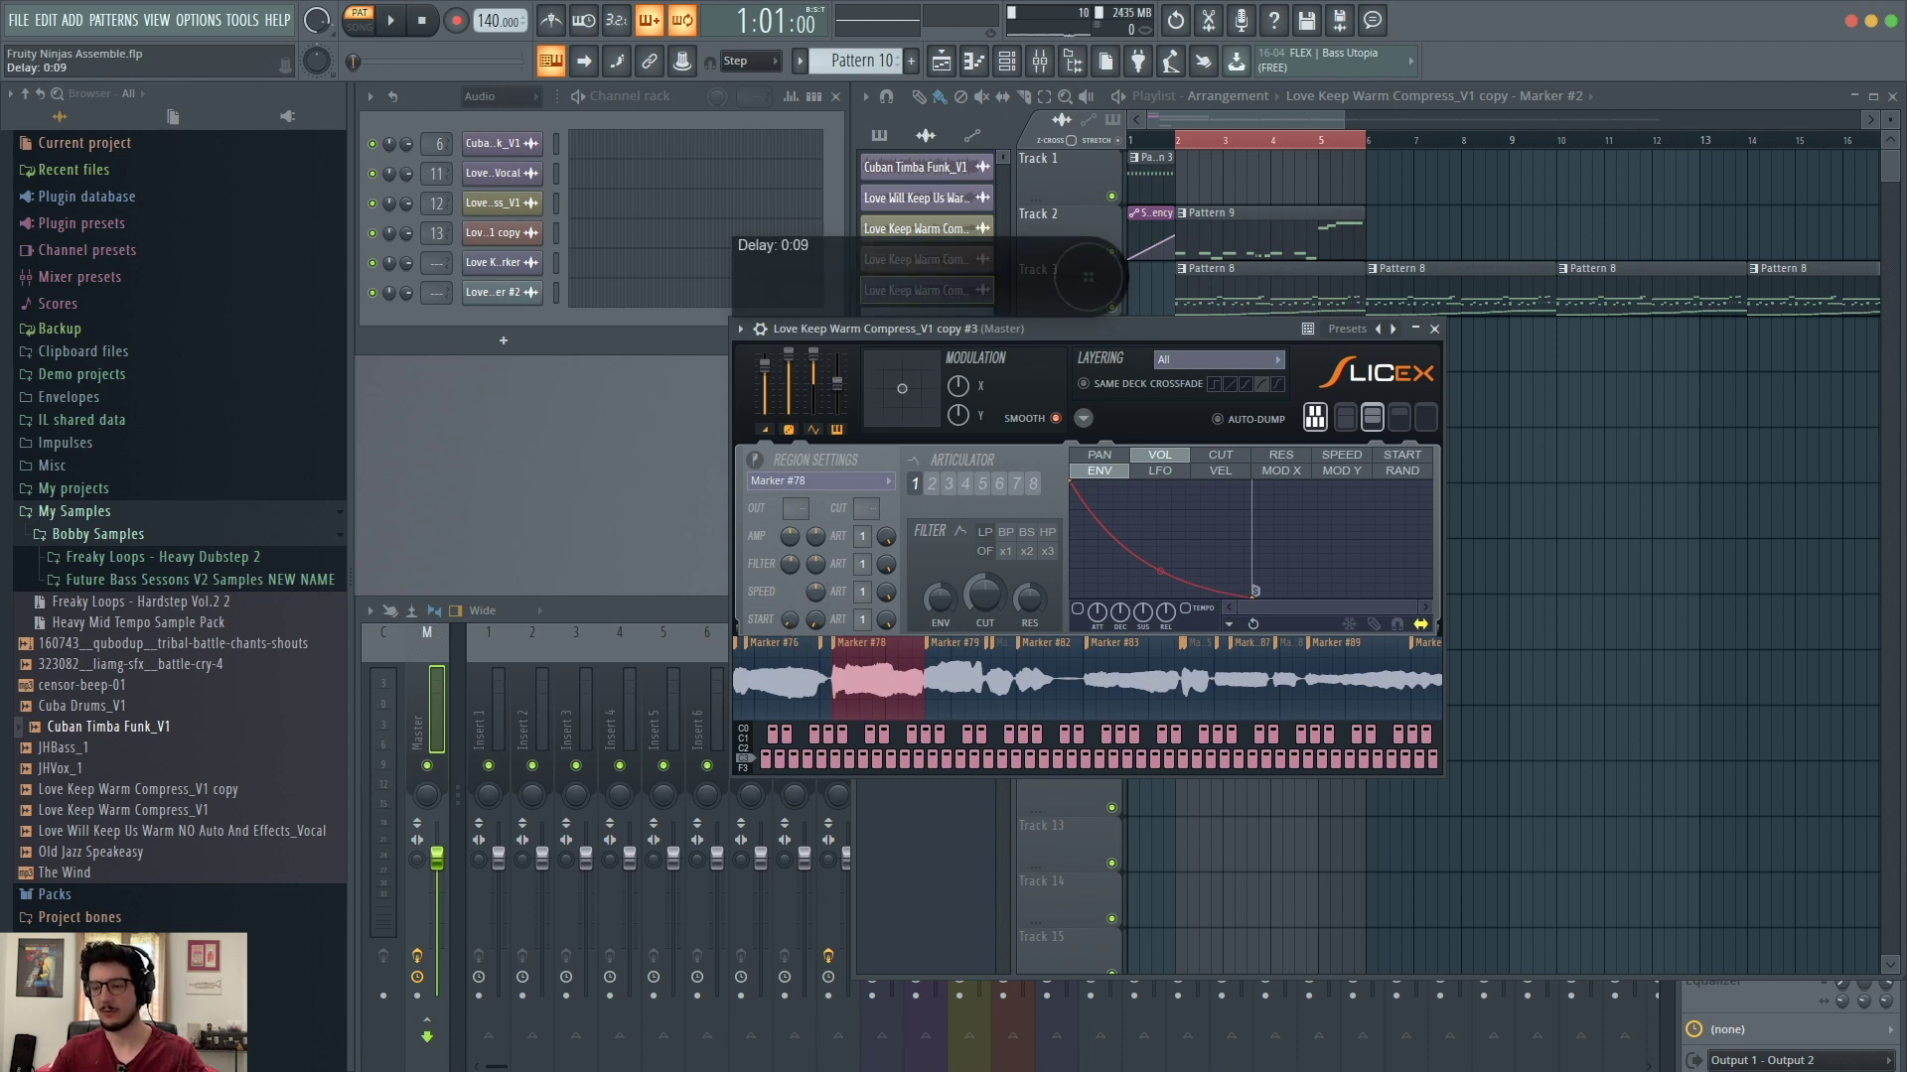
Step: Try a longer start delay on the Marker #78 region and turn it back down
scroll(792, 621, up, 5)
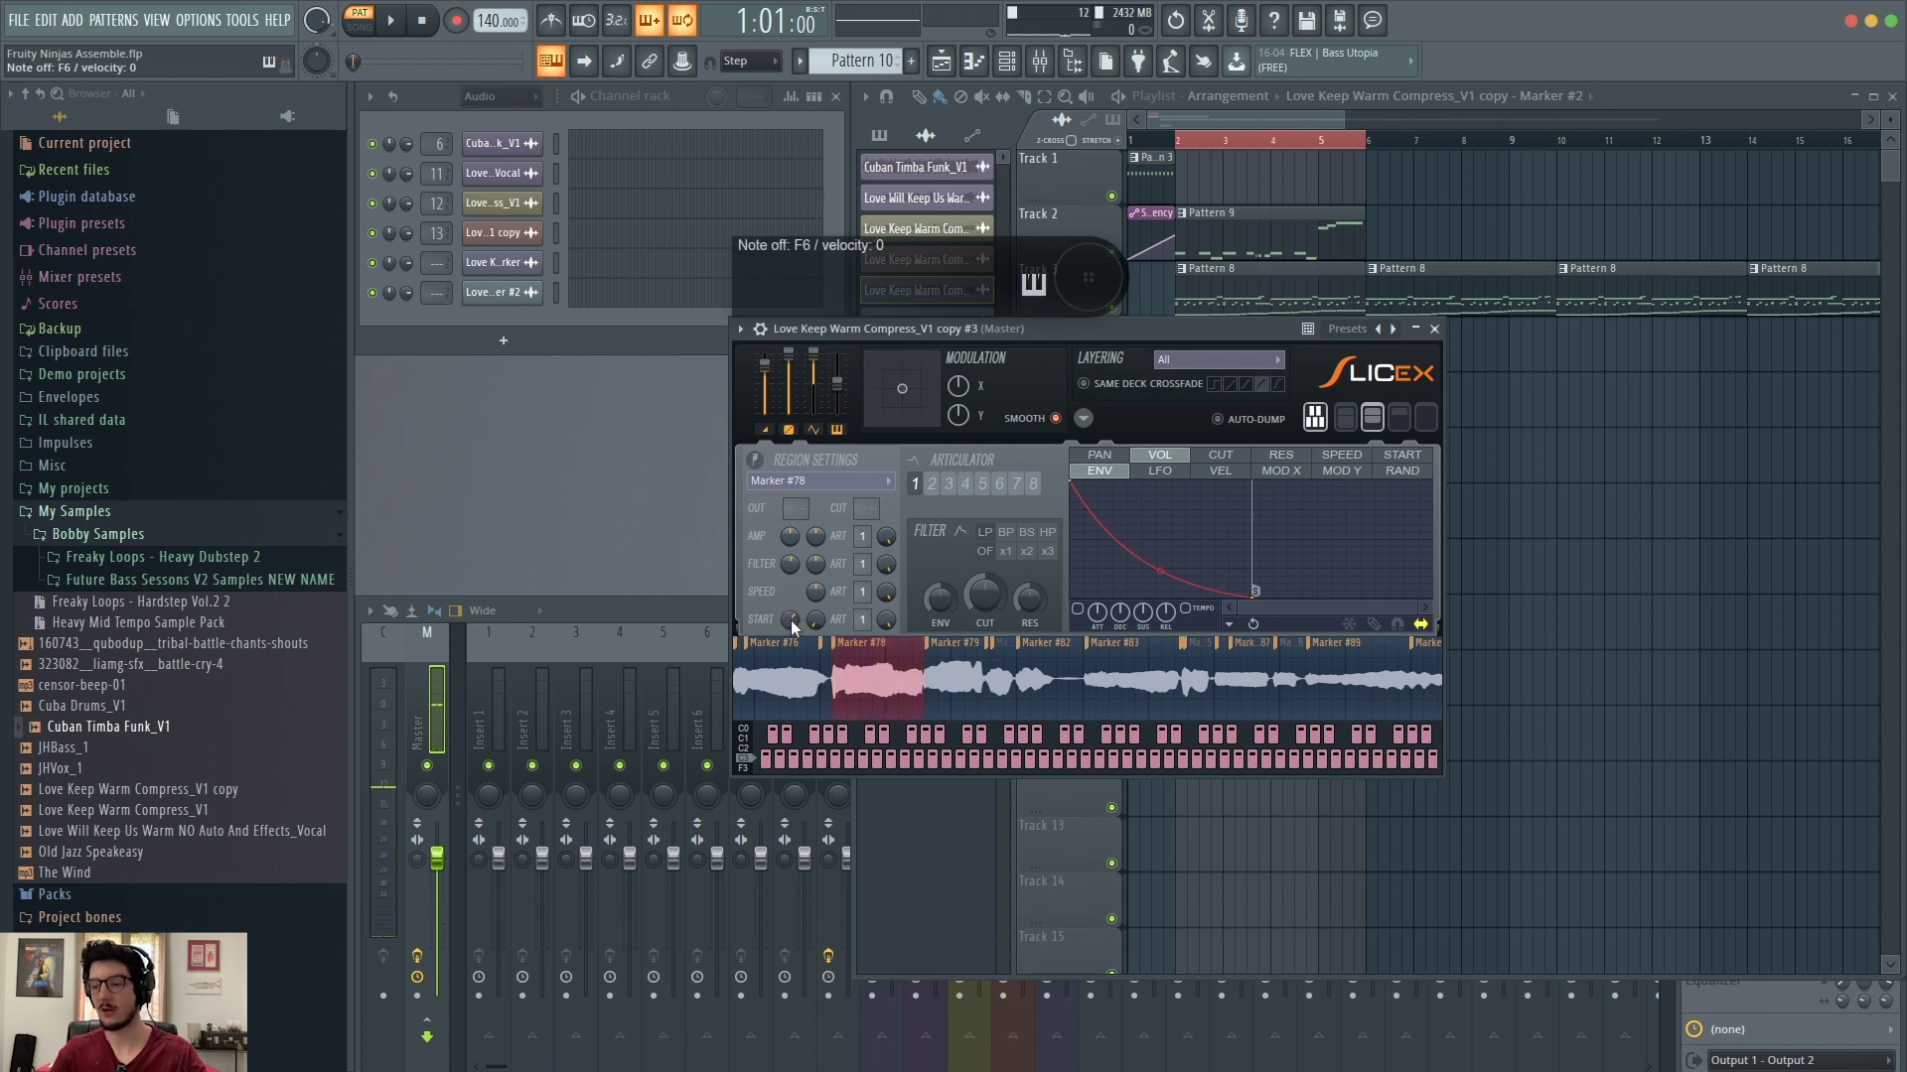
drag(790, 618, 791, 595)
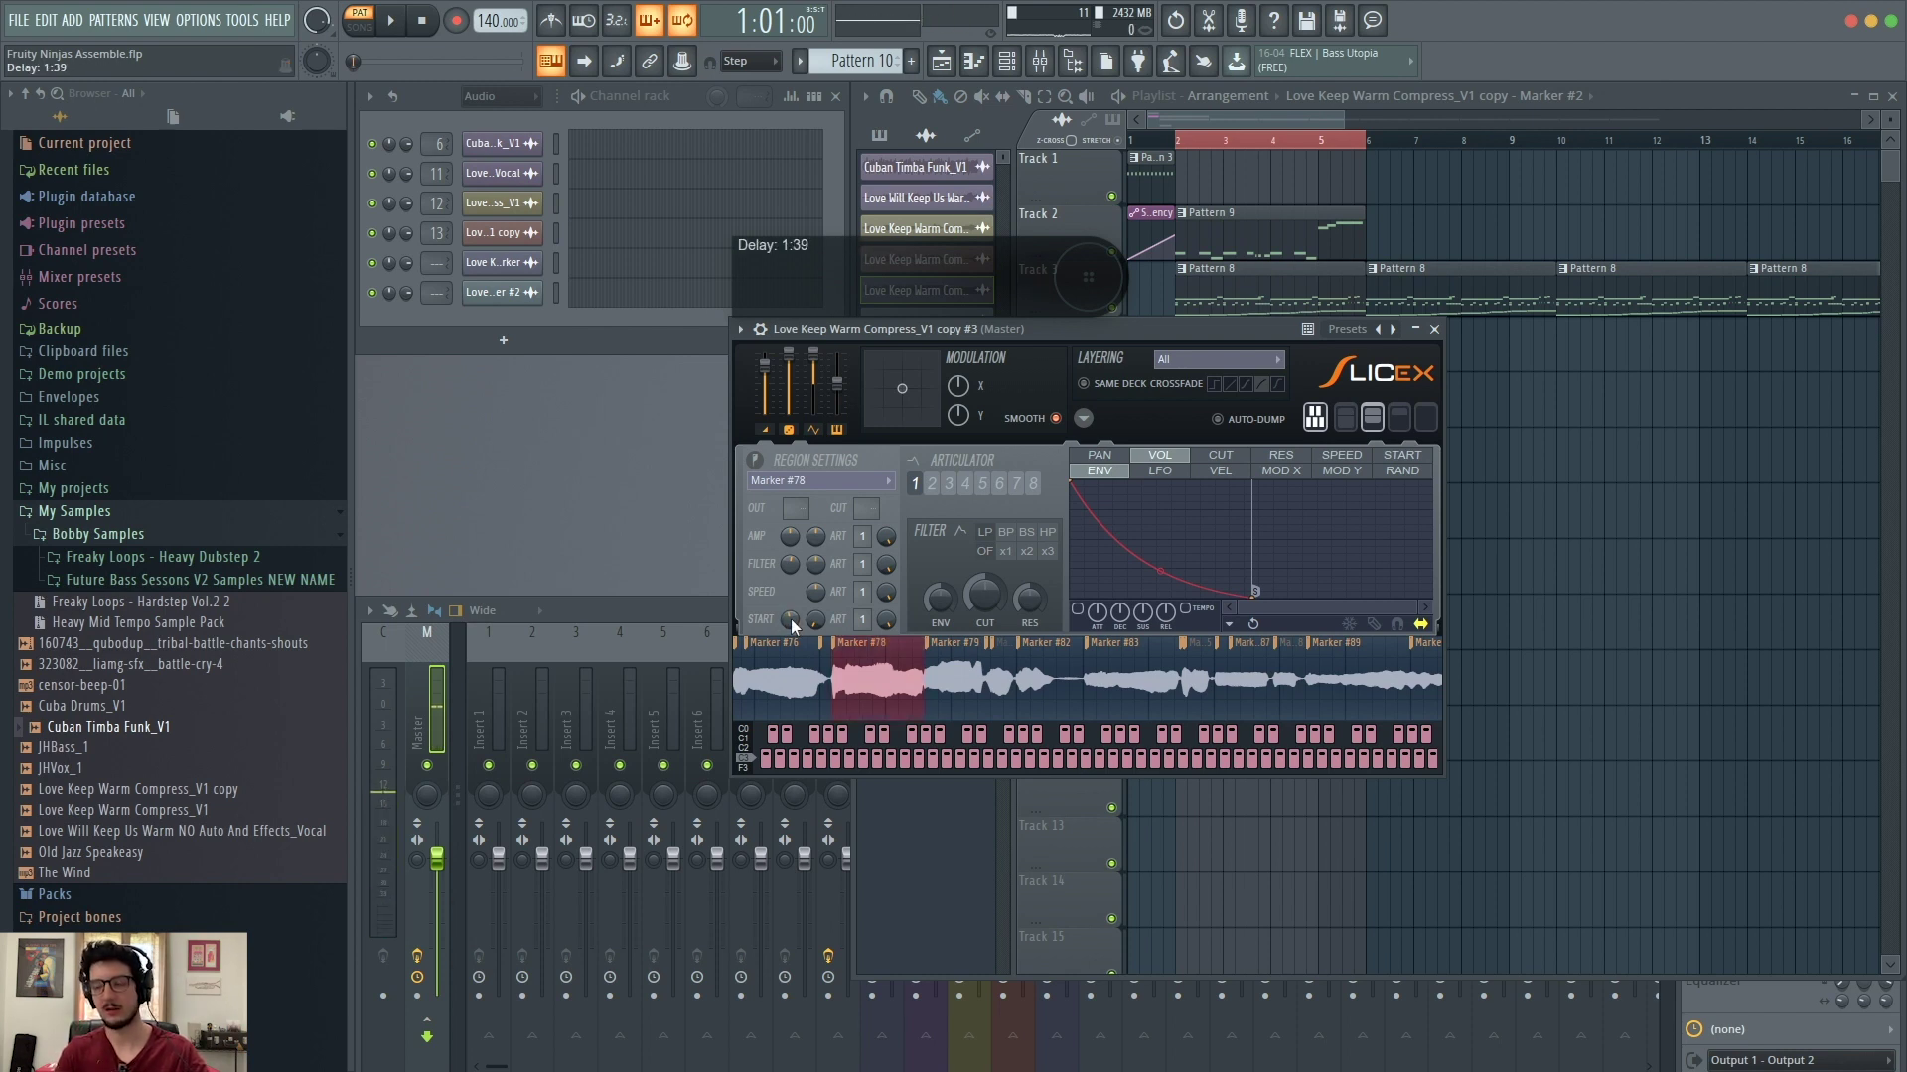
drag(794, 623, 793, 655)
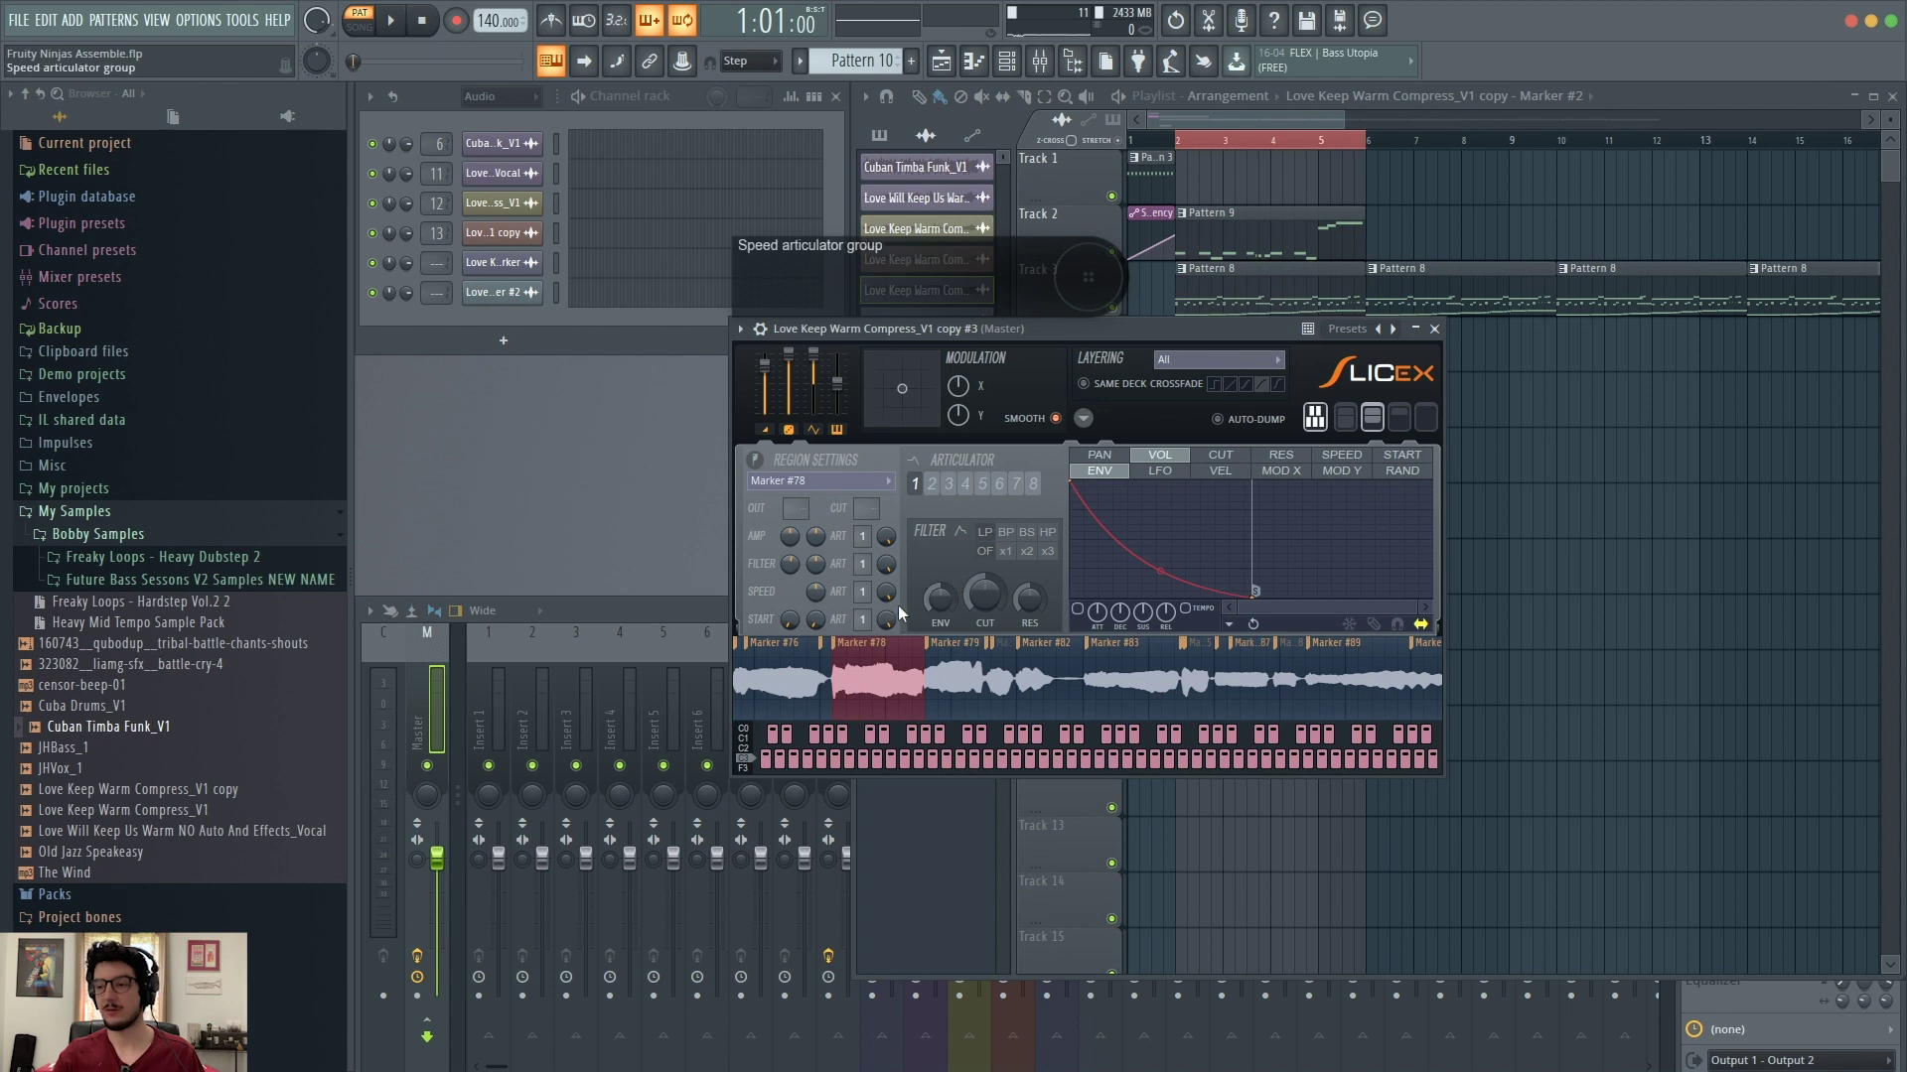
Step: Go through articulator groups 5 and 8 and return to group 1
click(951, 483)
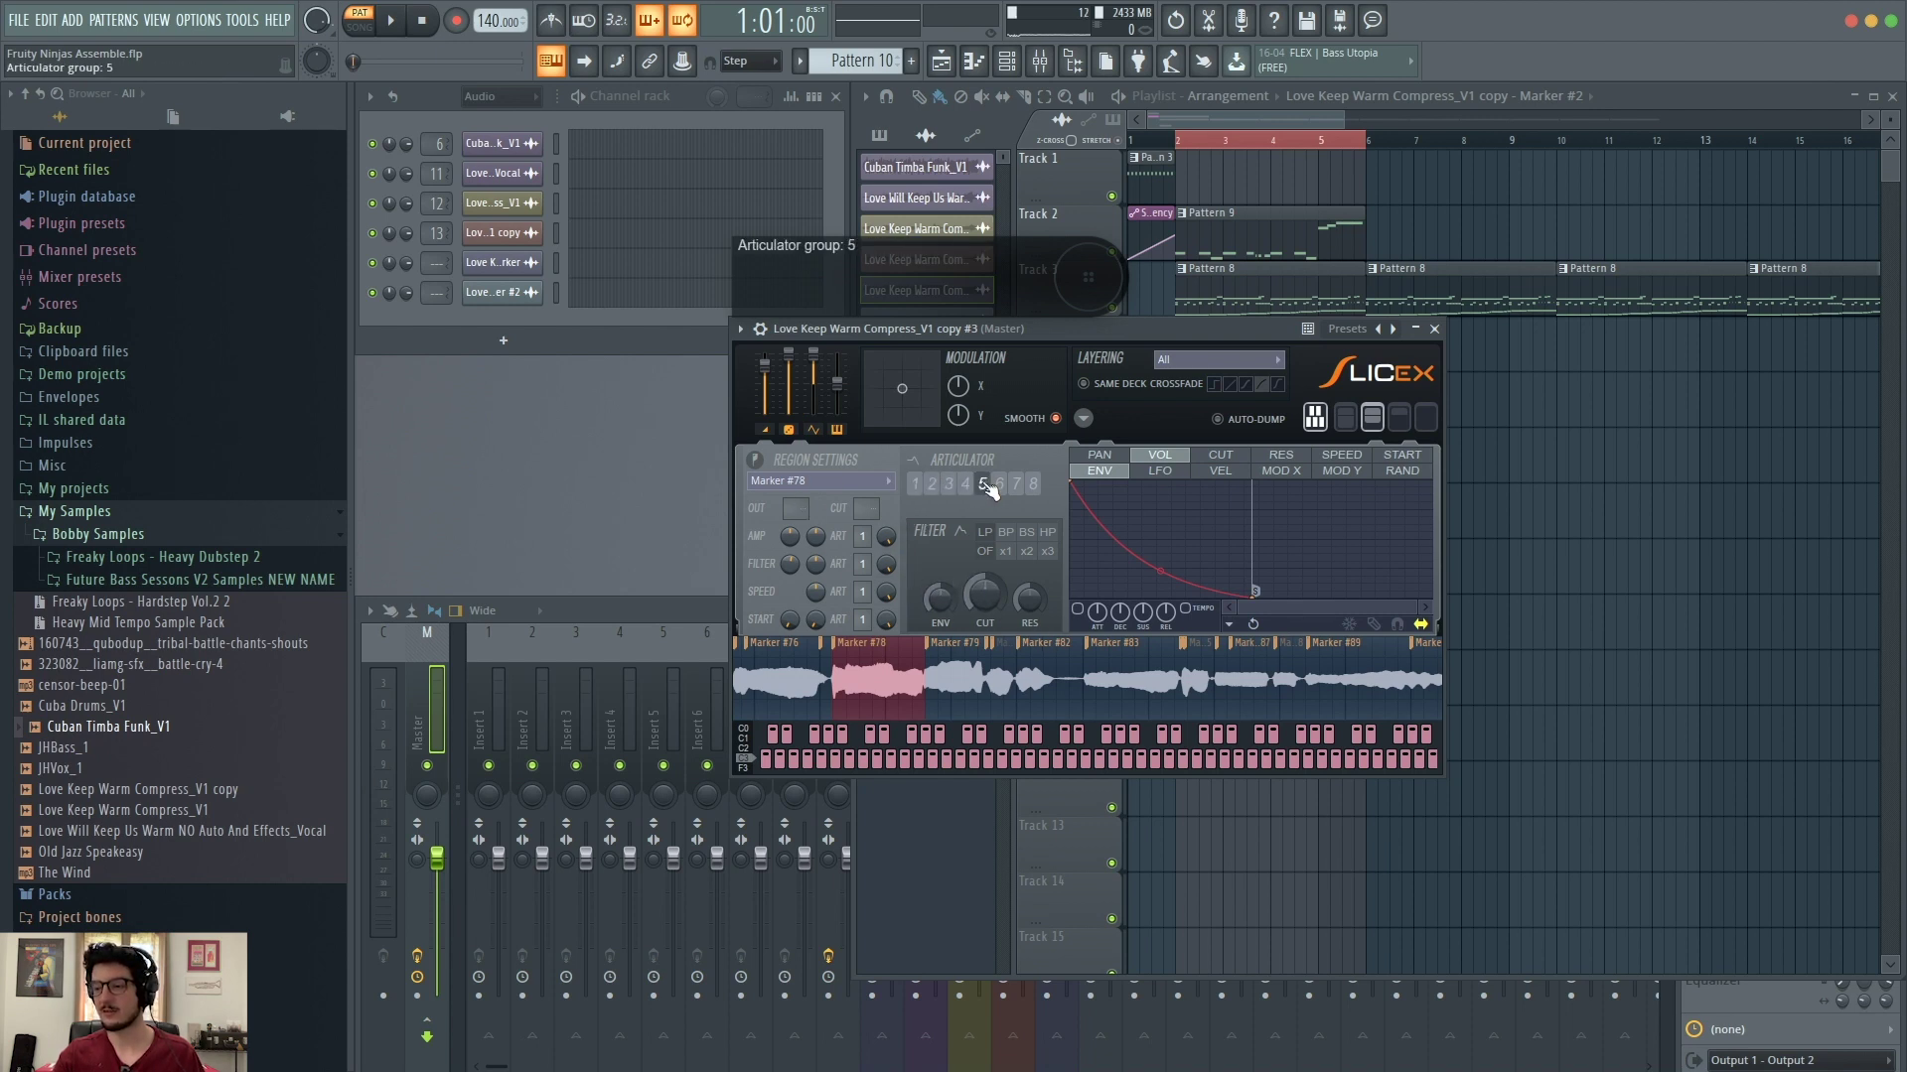
click(1033, 484)
click(914, 483)
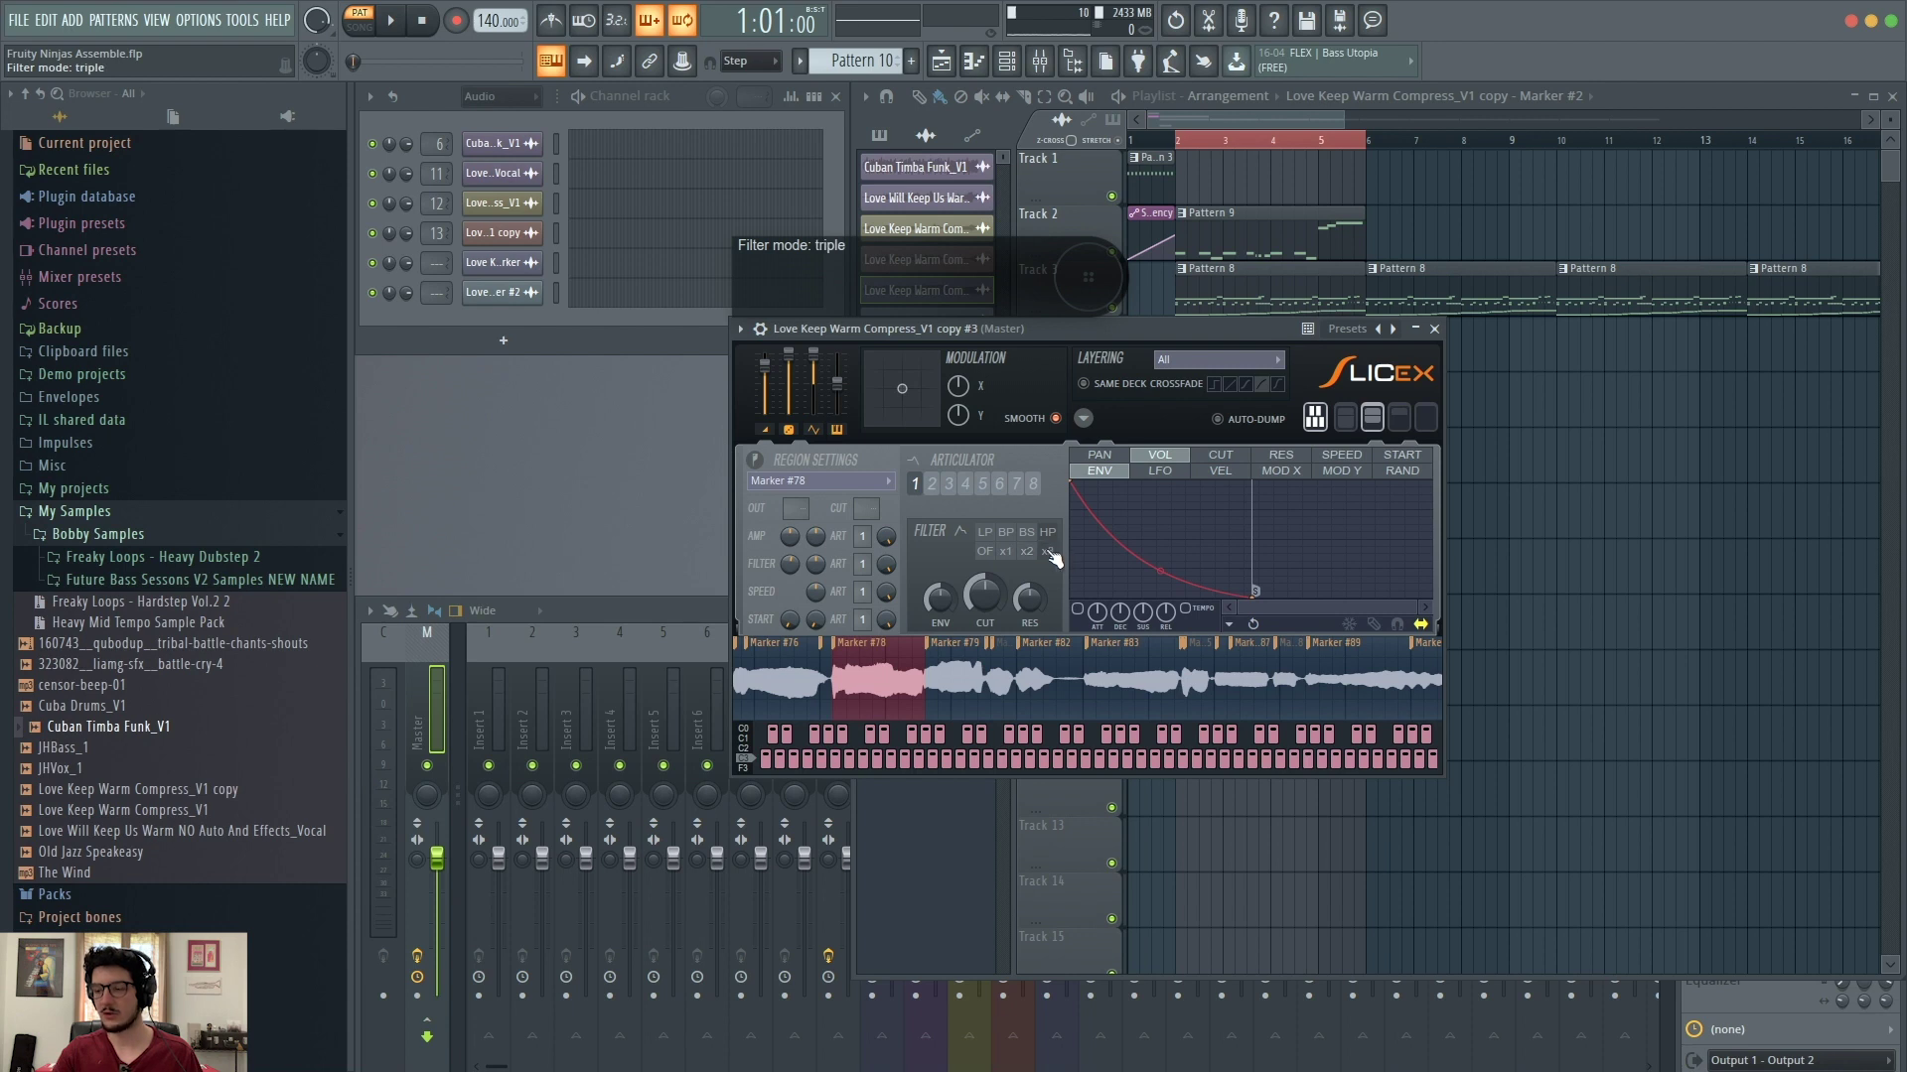
Step: Adjust articulator 1's filter cutoff to 49% while auditioning the slice, and open the cutoff's controller link settings
key(r)
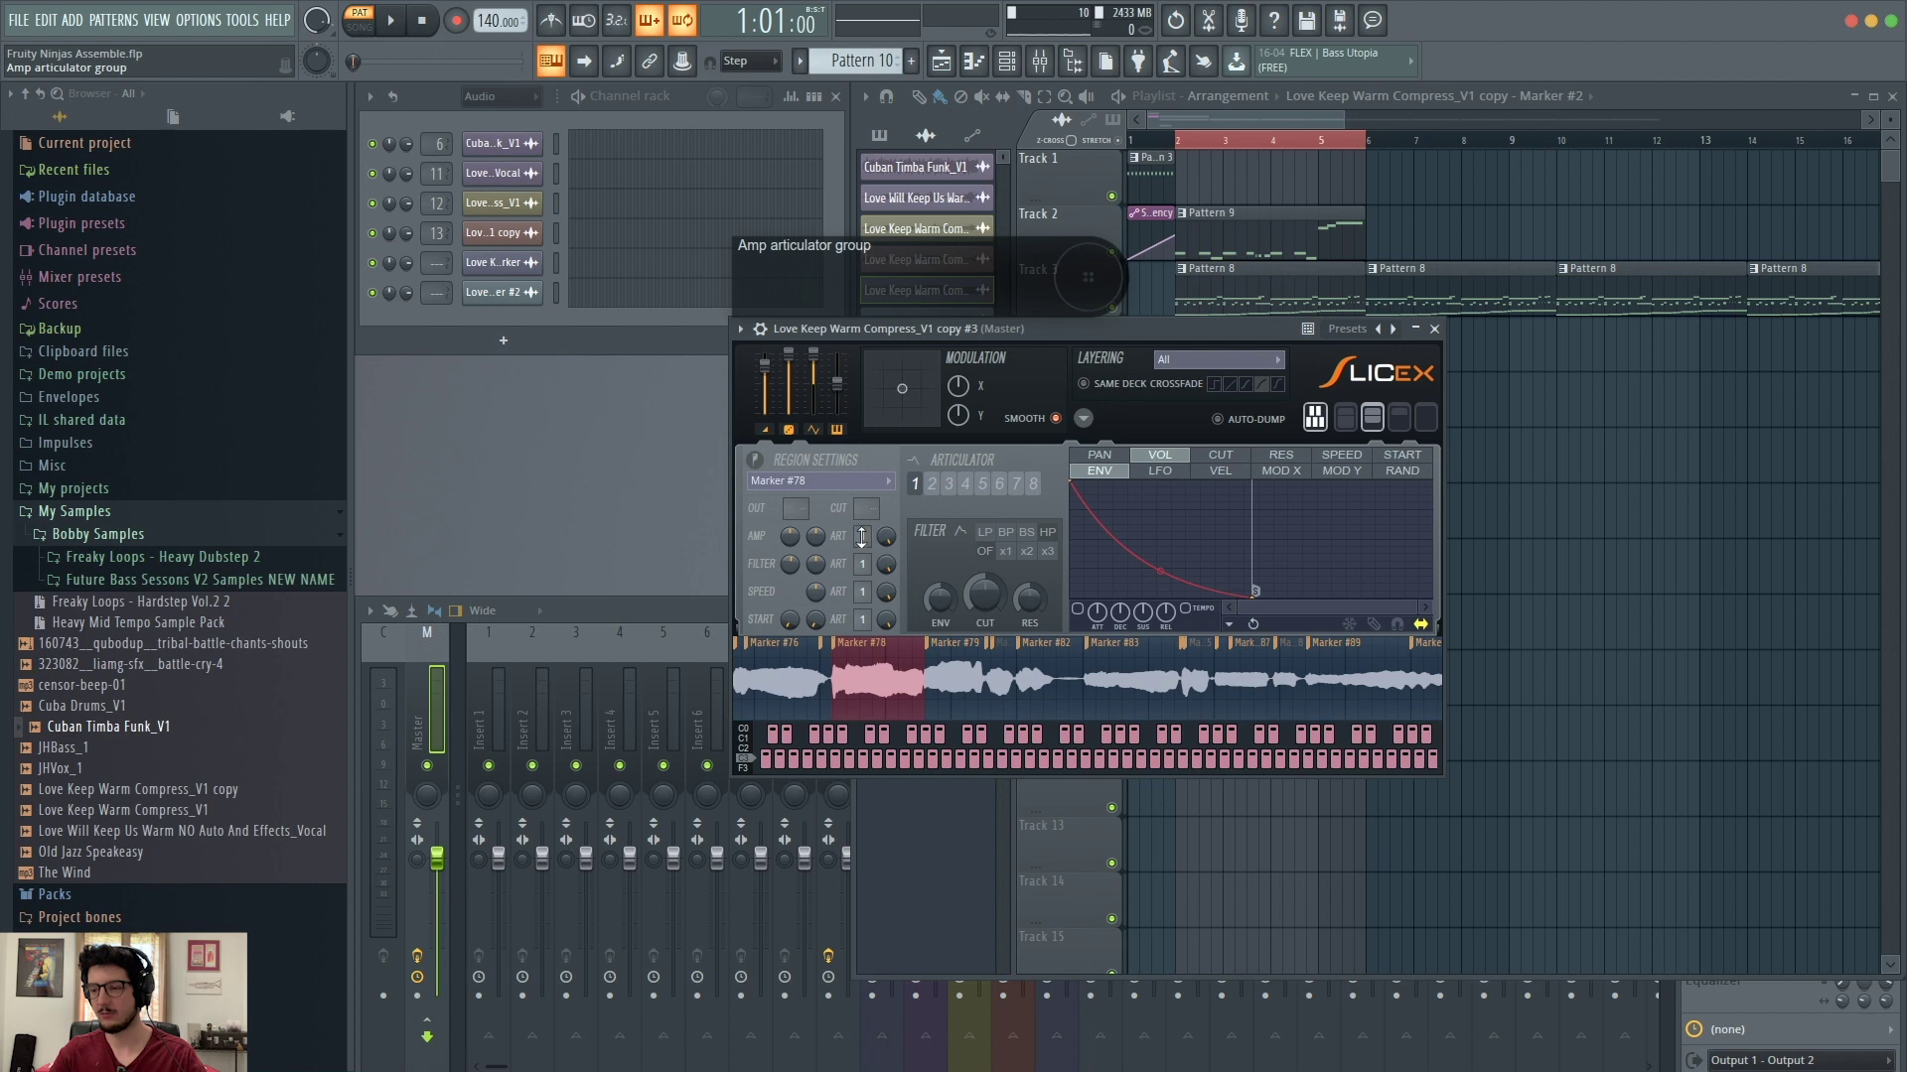
drag(981, 600, 981, 594)
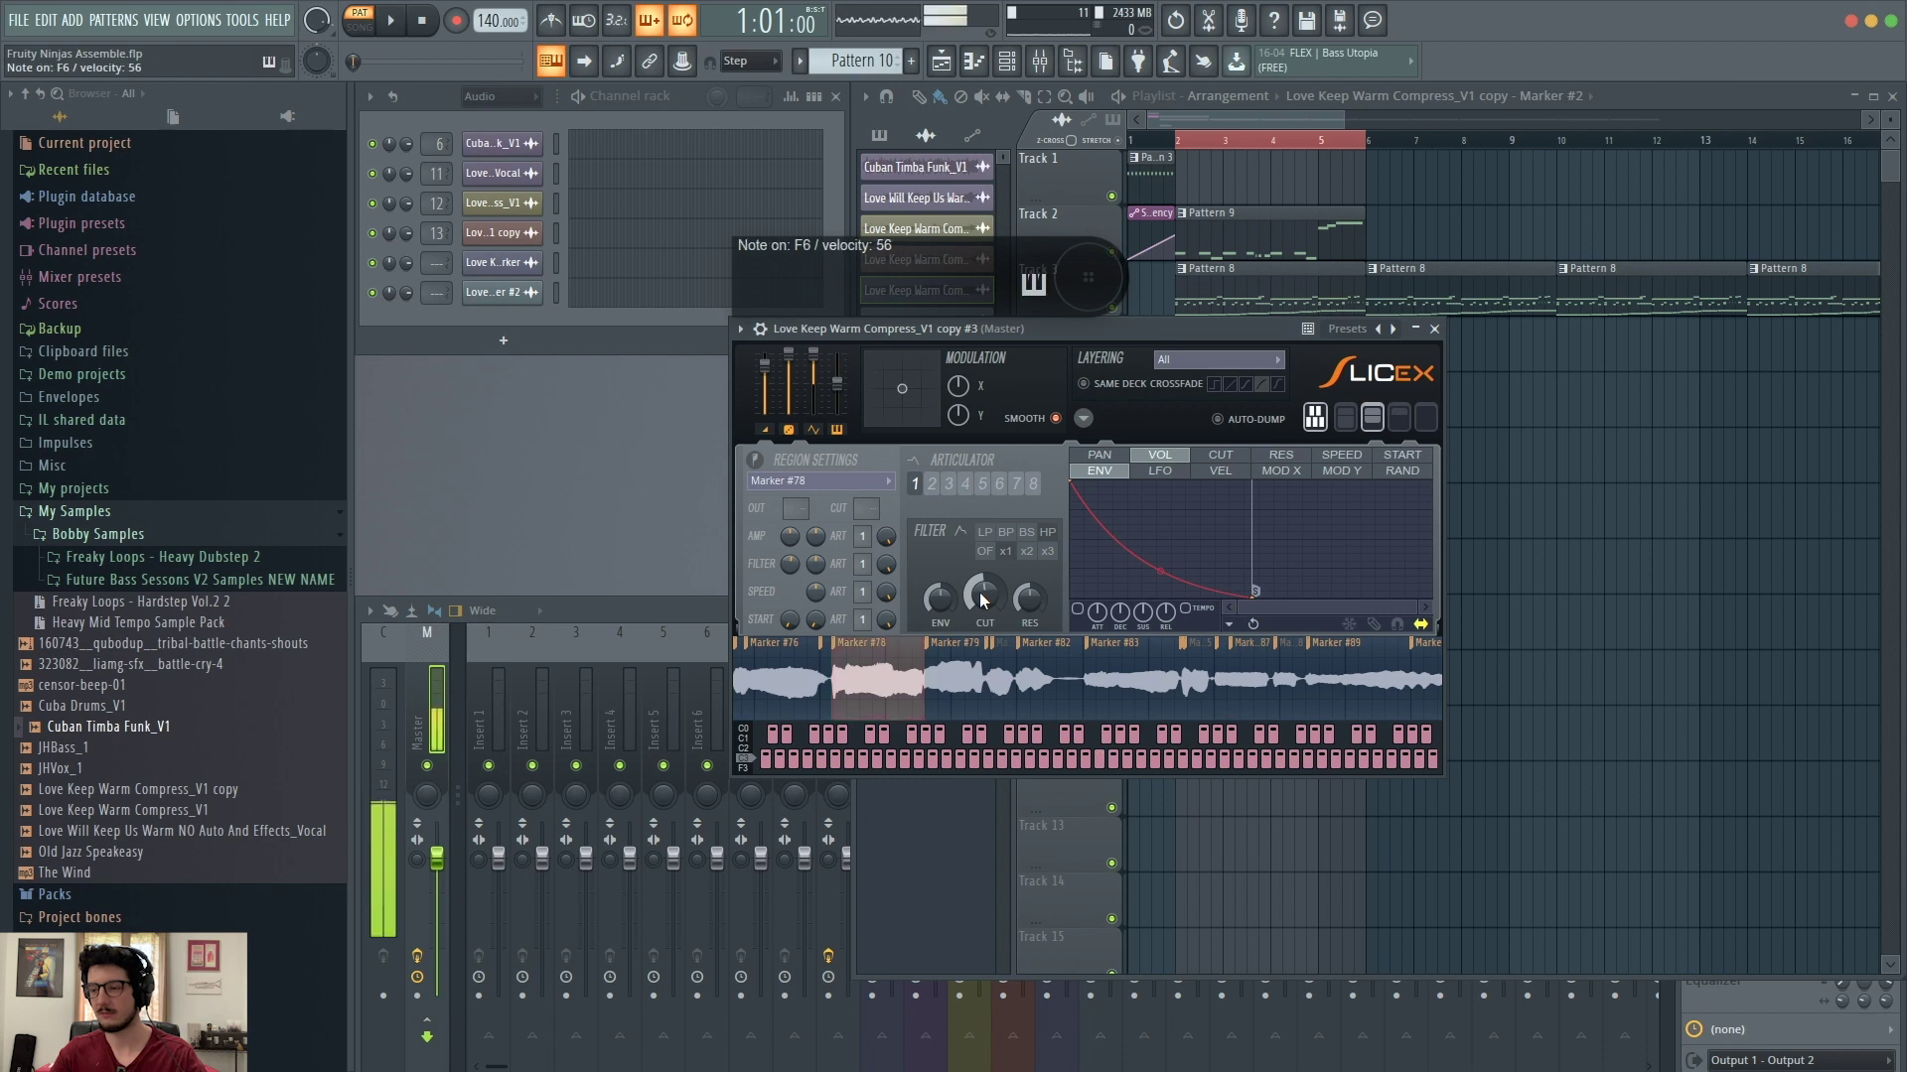
mouse_move(979, 592)
mouse_down()
mouse_move(979, 516)
mouse_move(979, 639)
mouse_move(979, 566)
mouse_move(980, 595)
mouse_up()
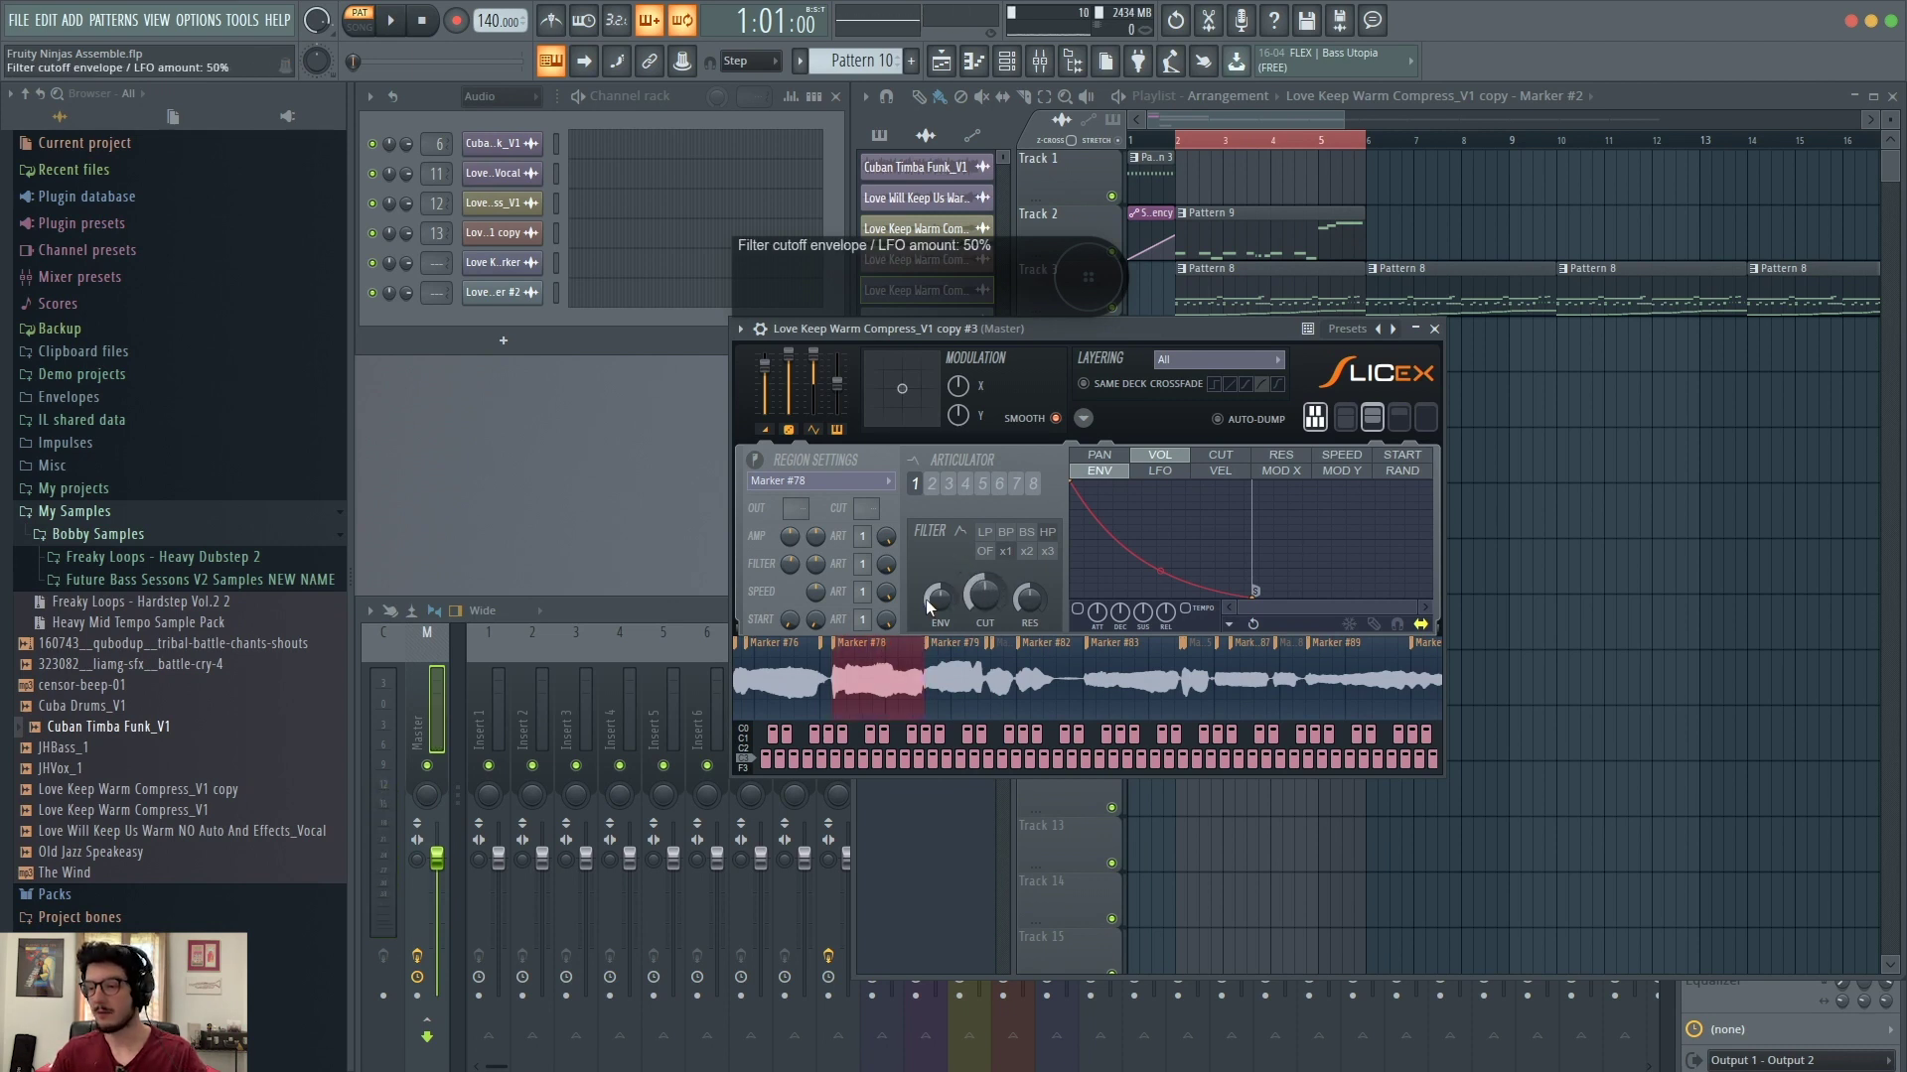
right_click(986, 594)
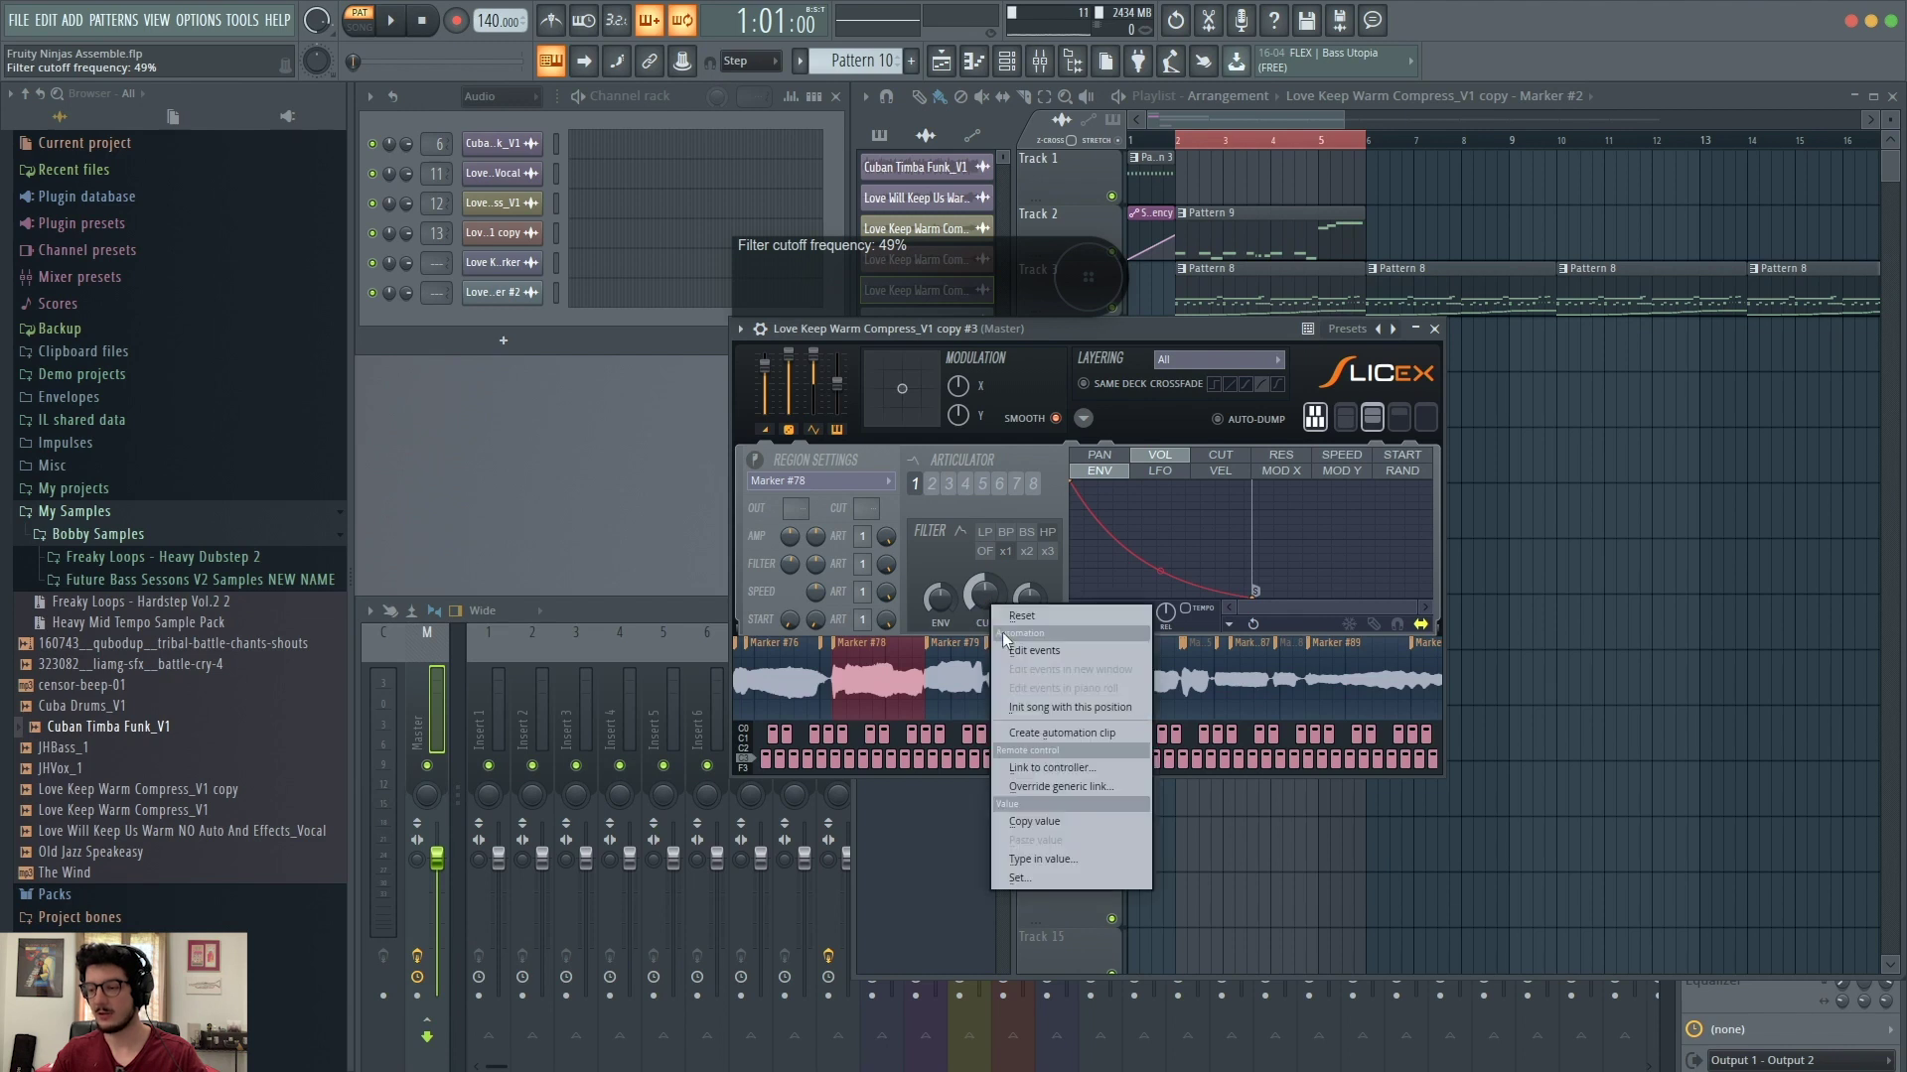
click(1051, 768)
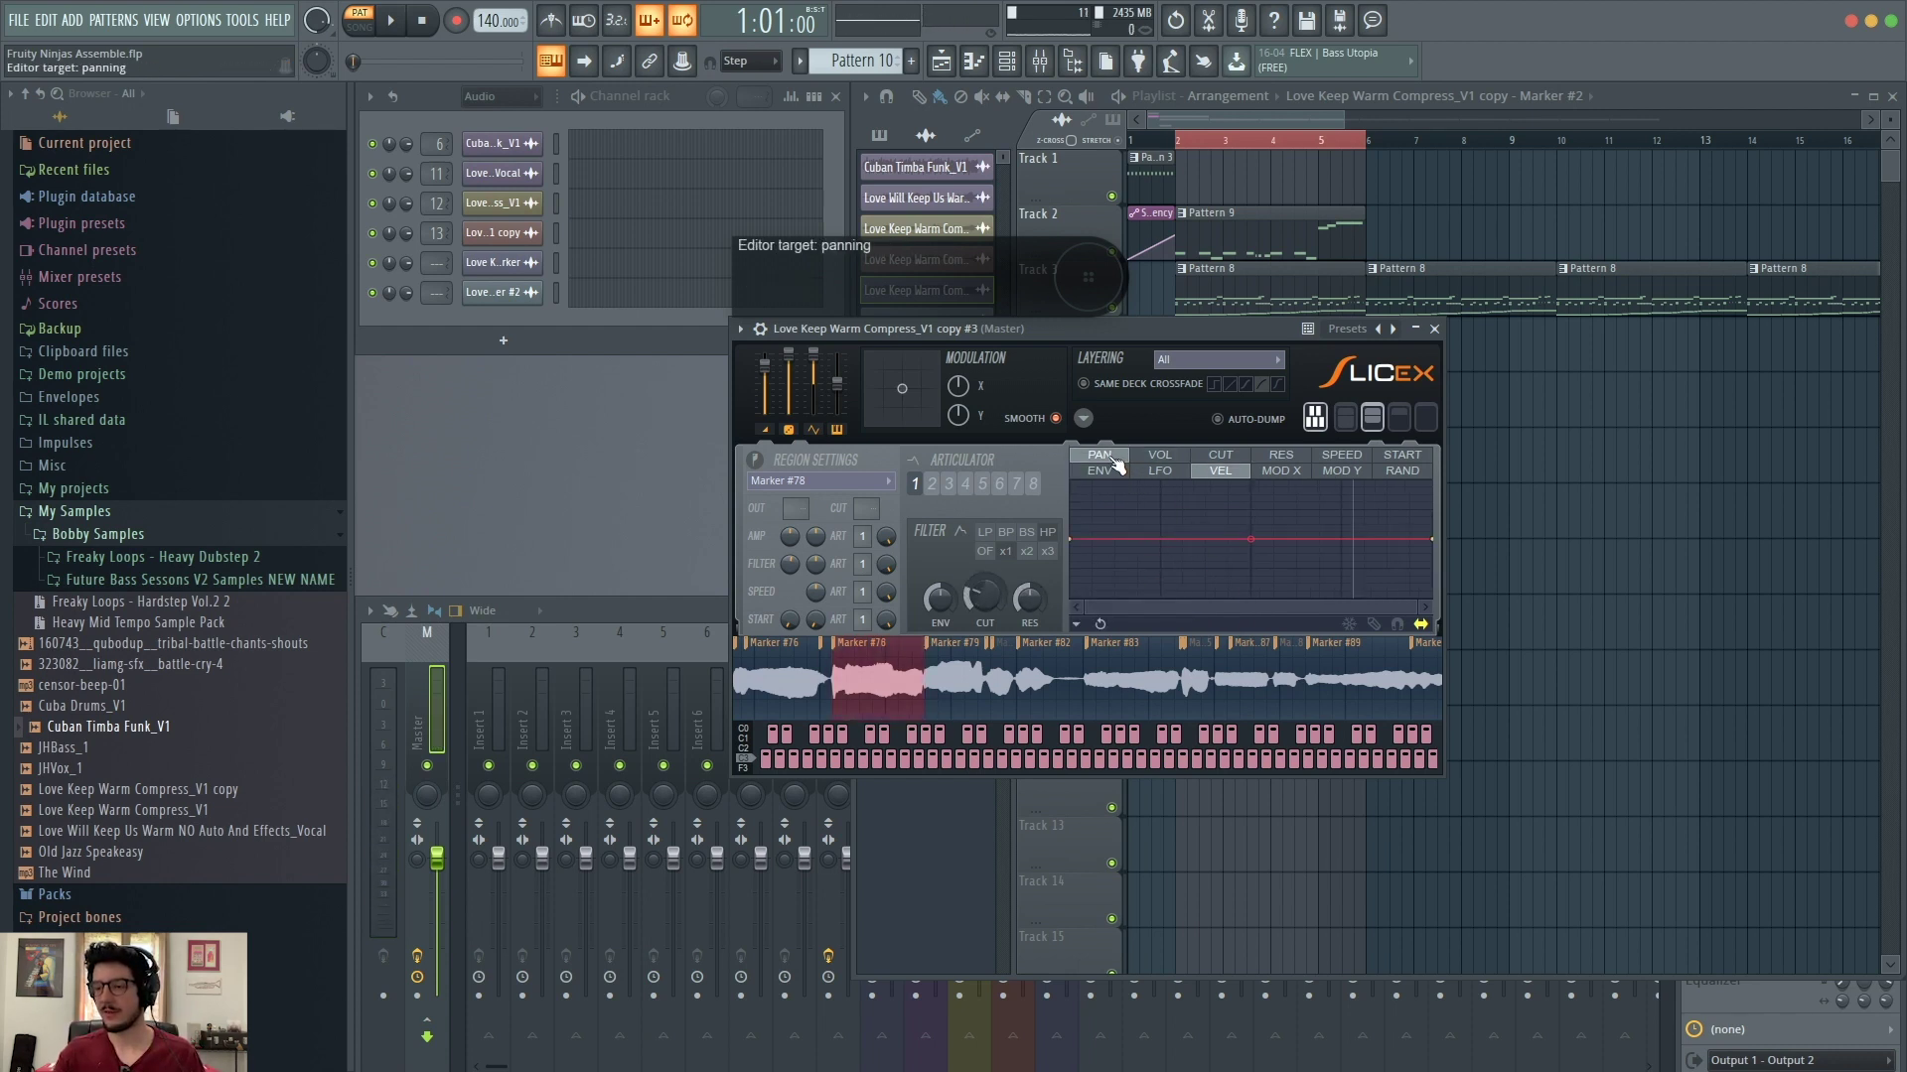
Step: Go through the volume, cutoff, resonance, speed and start editor targets and return to filter cutoff
click(1159, 456)
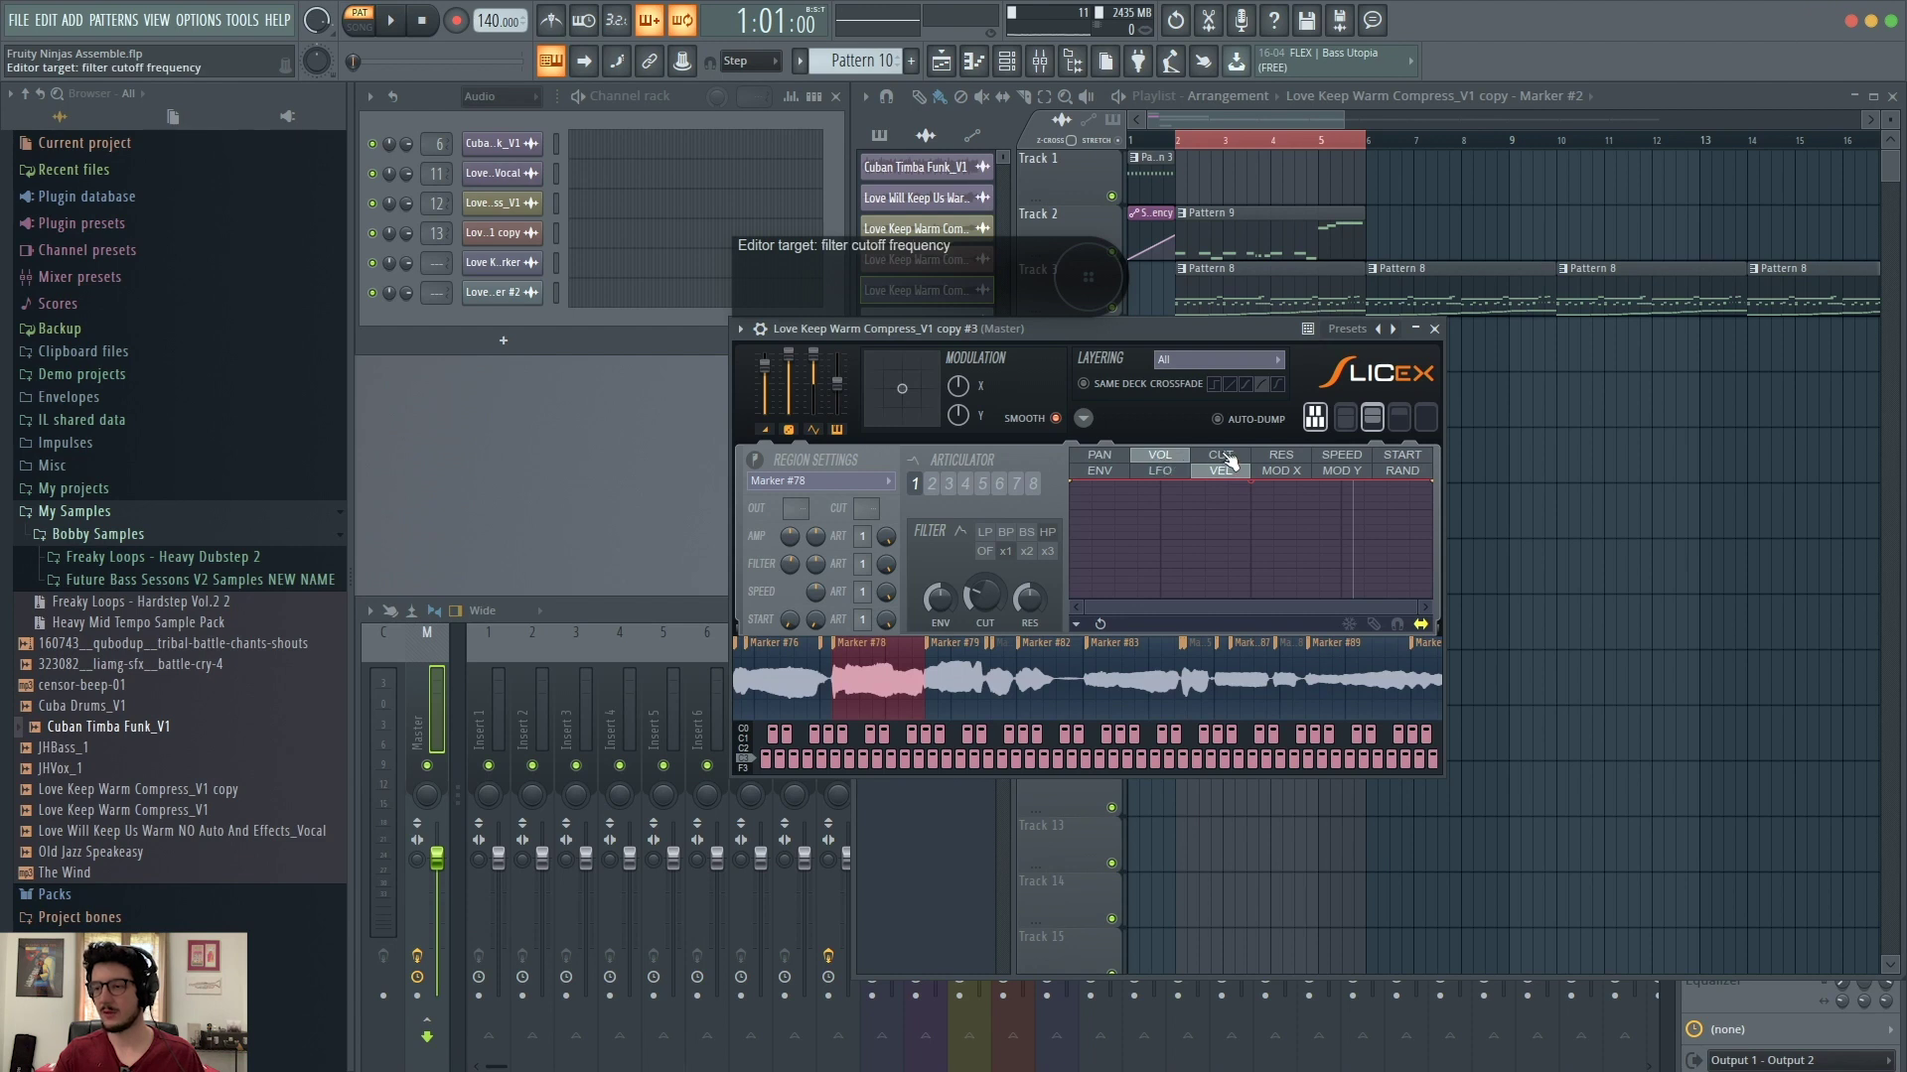
click(1224, 457)
click(1282, 456)
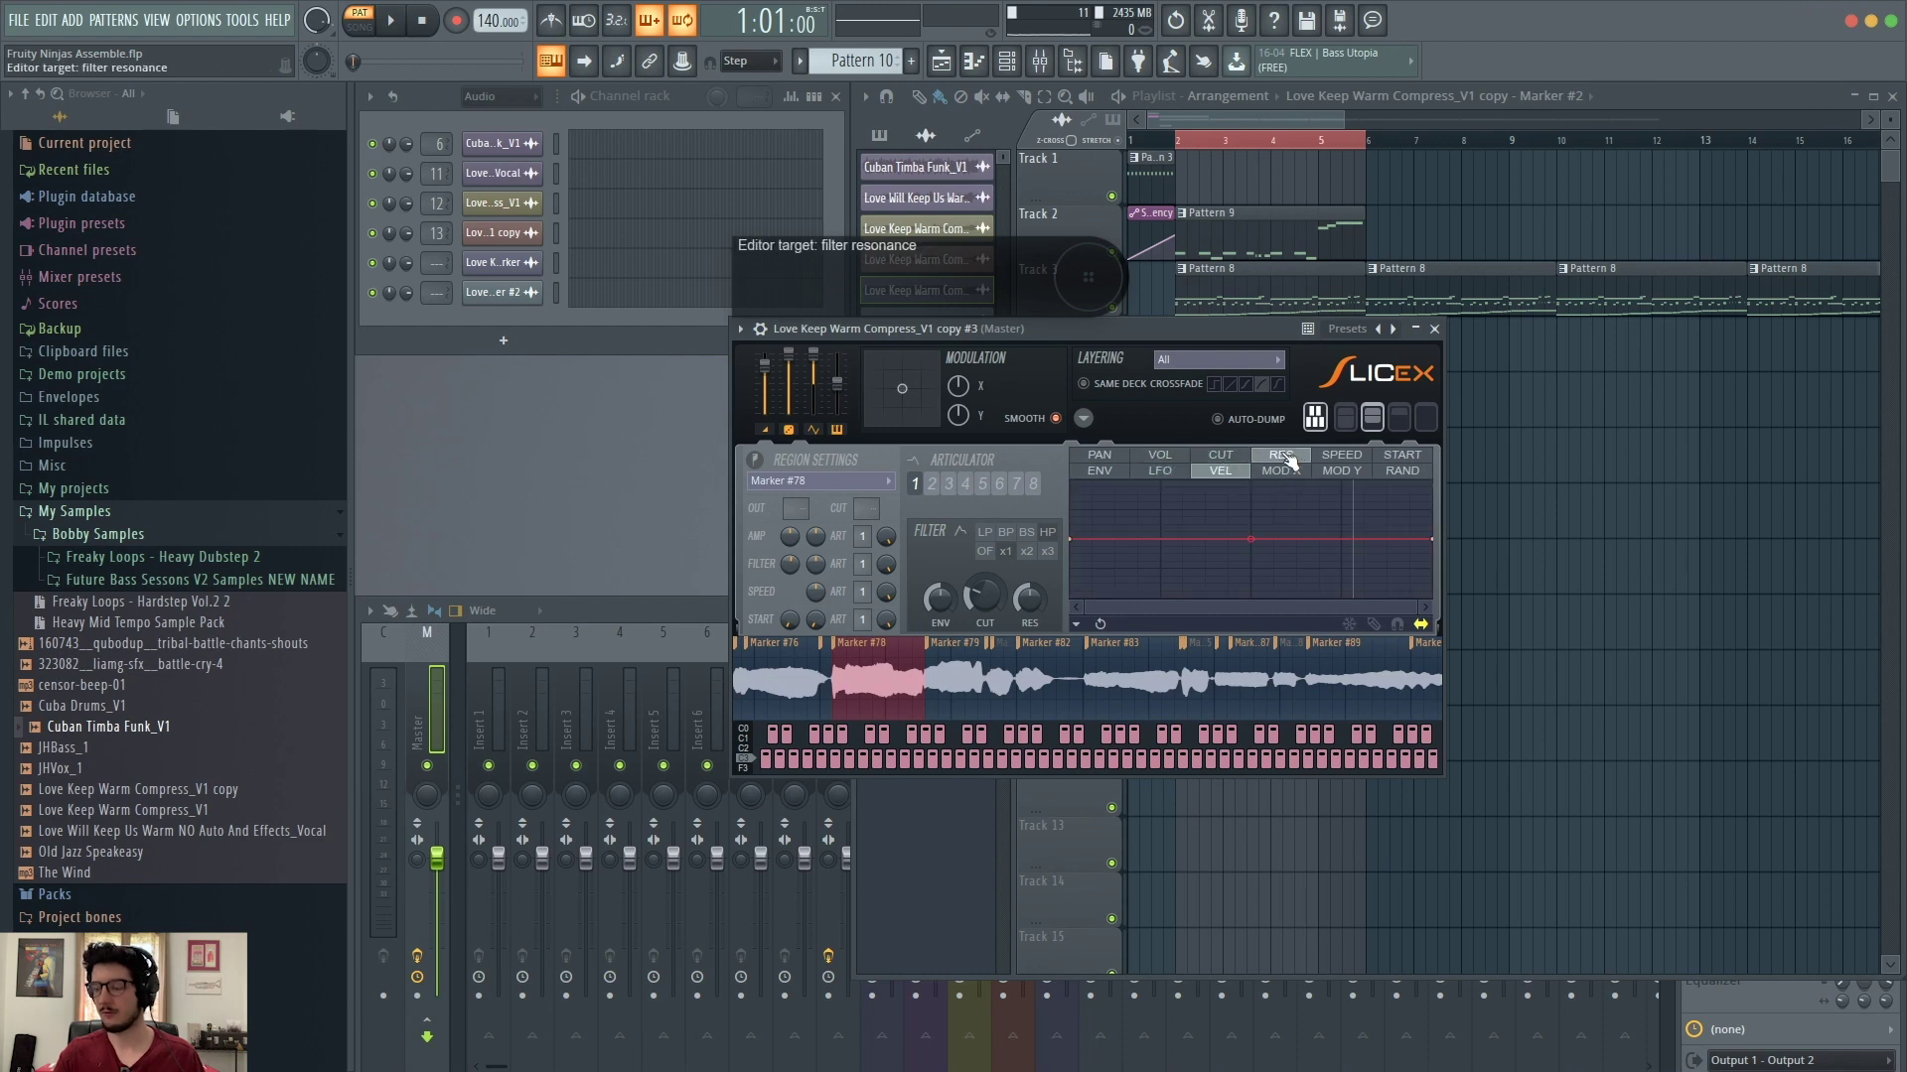
click(1343, 458)
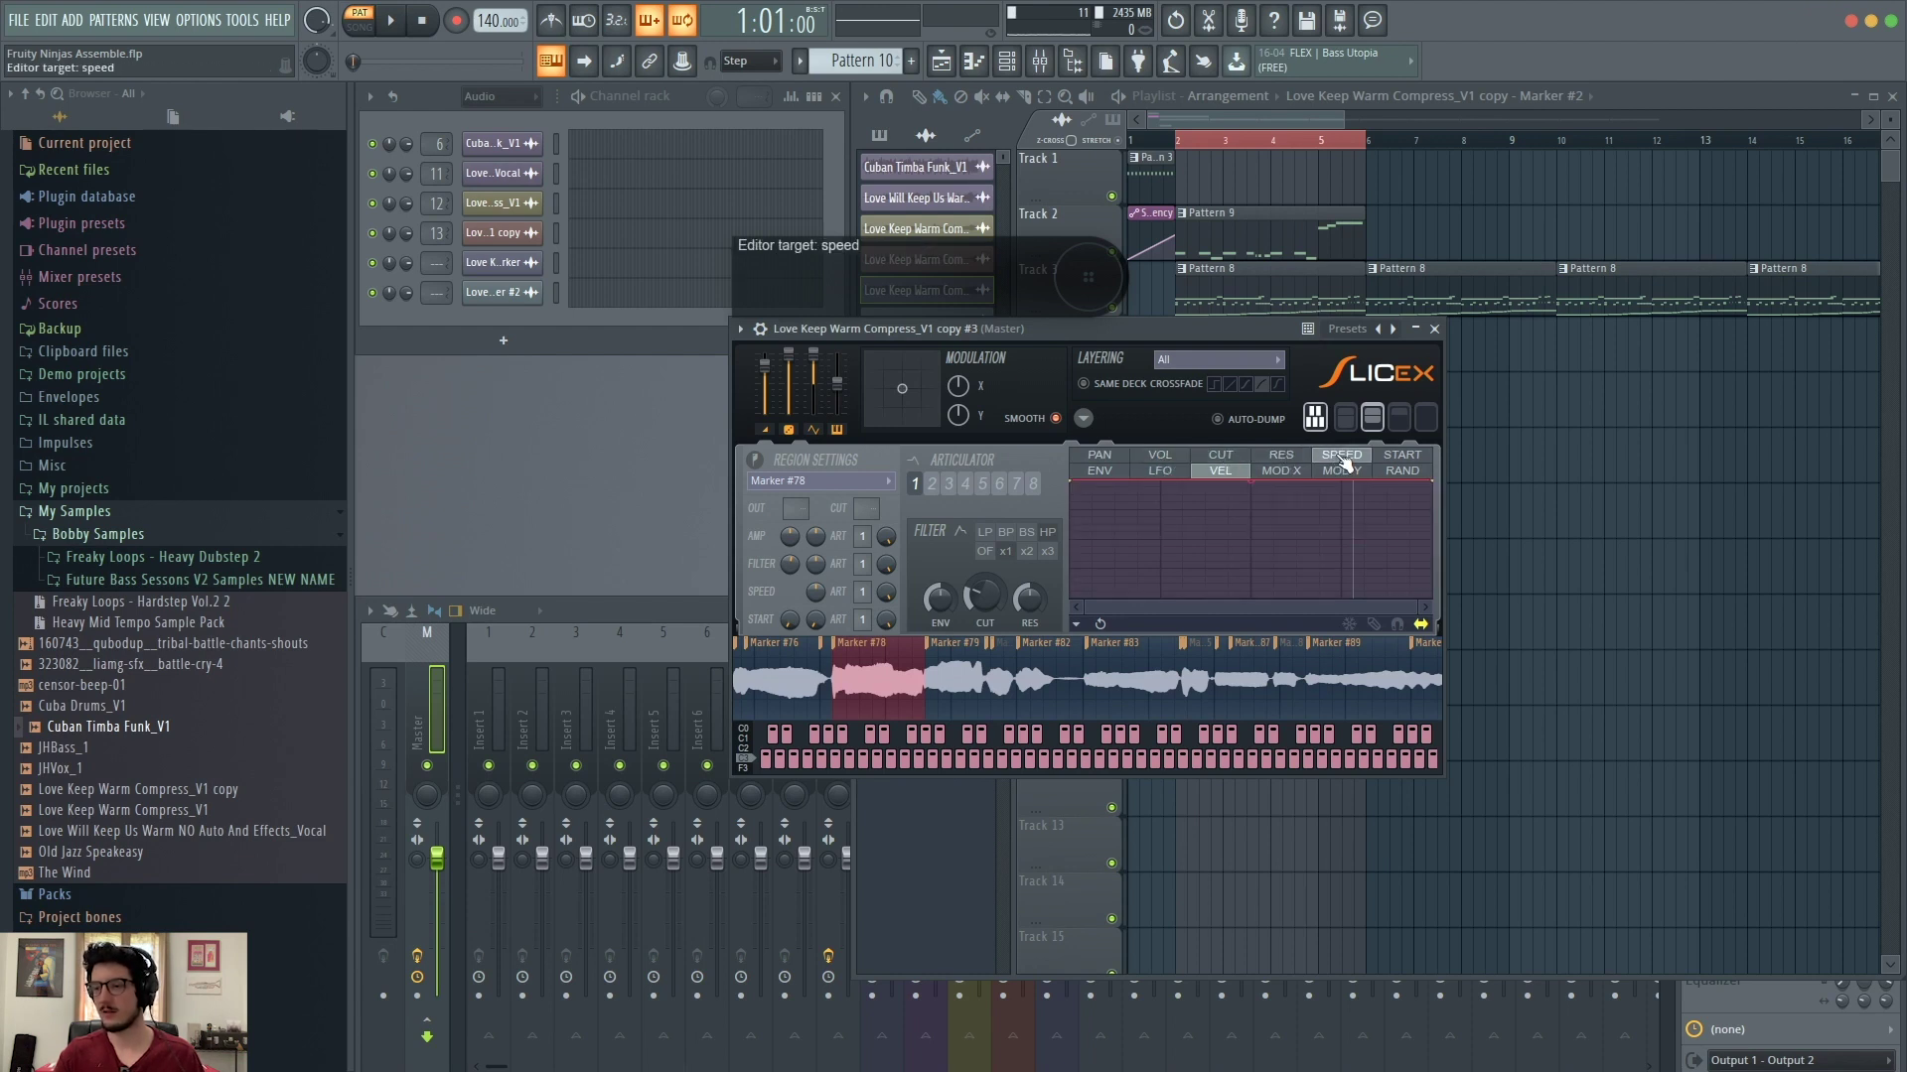
click(1404, 456)
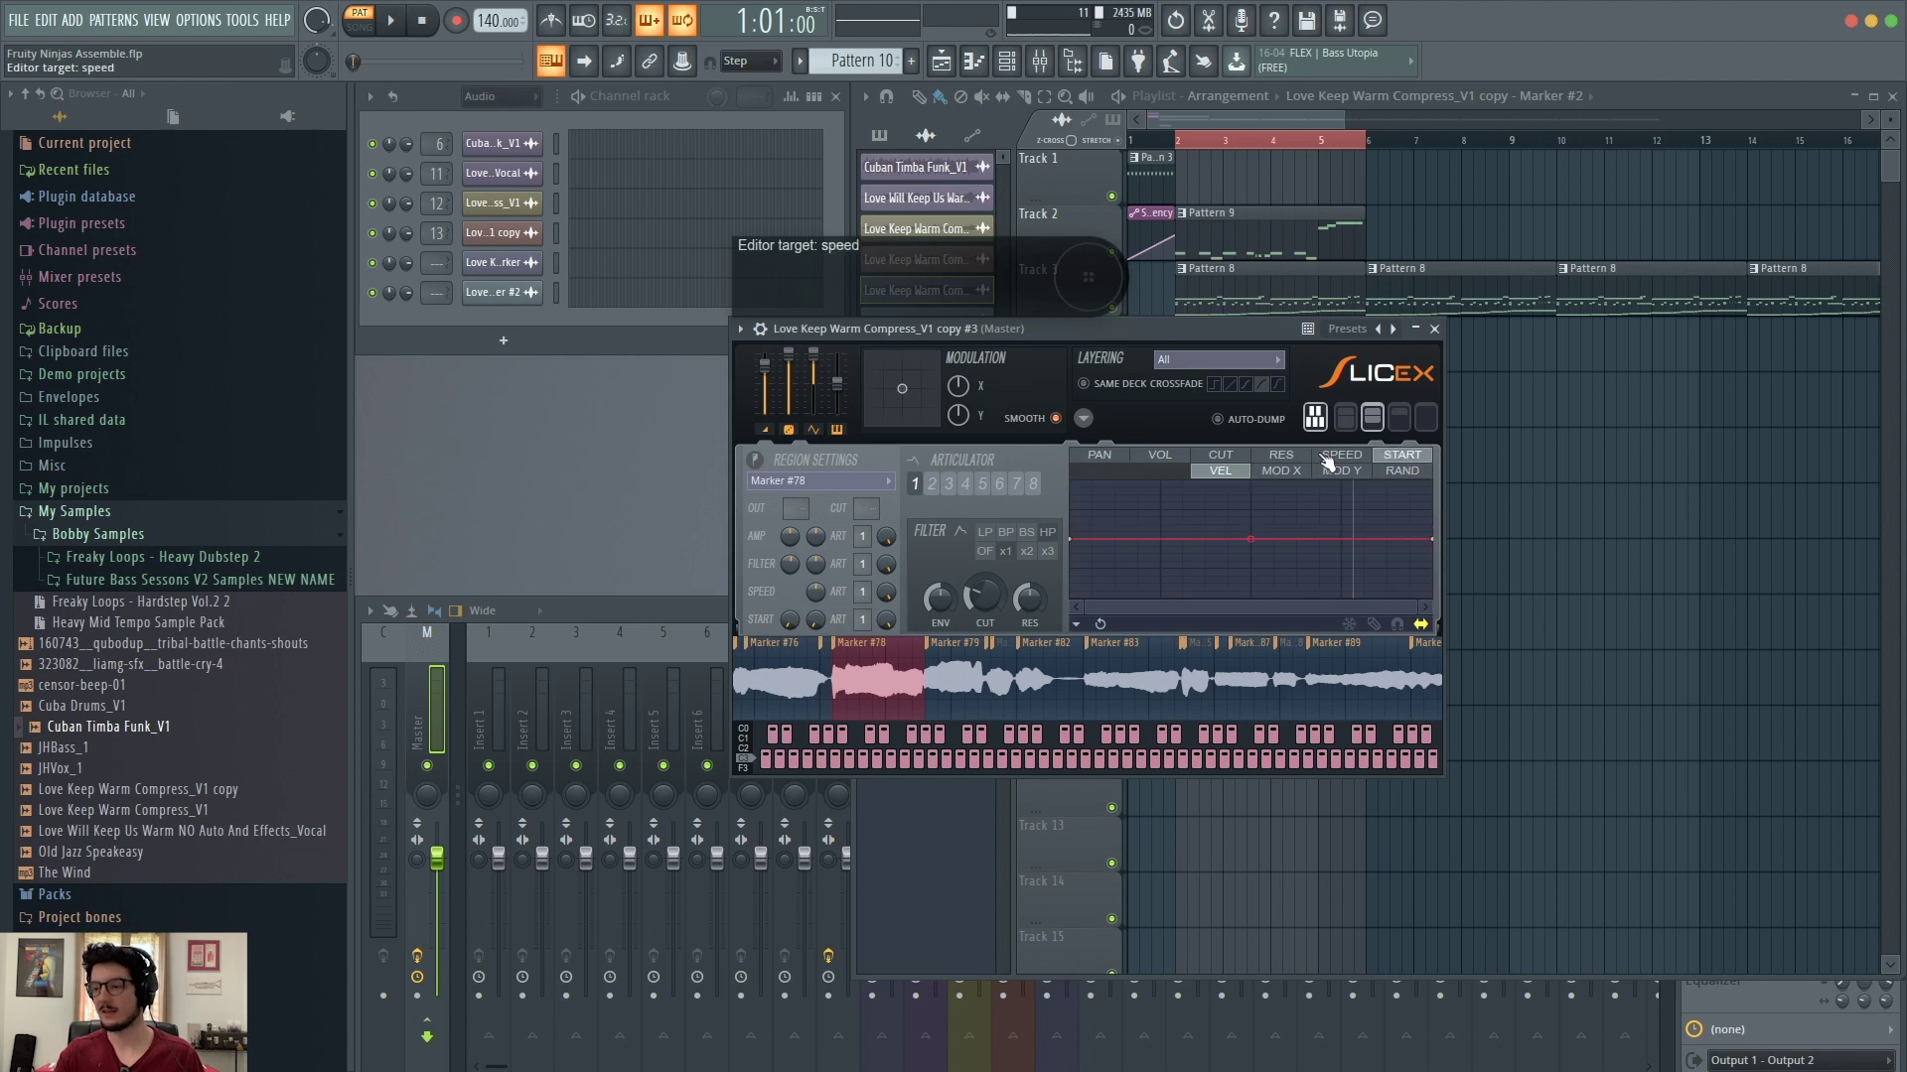
click(1222, 457)
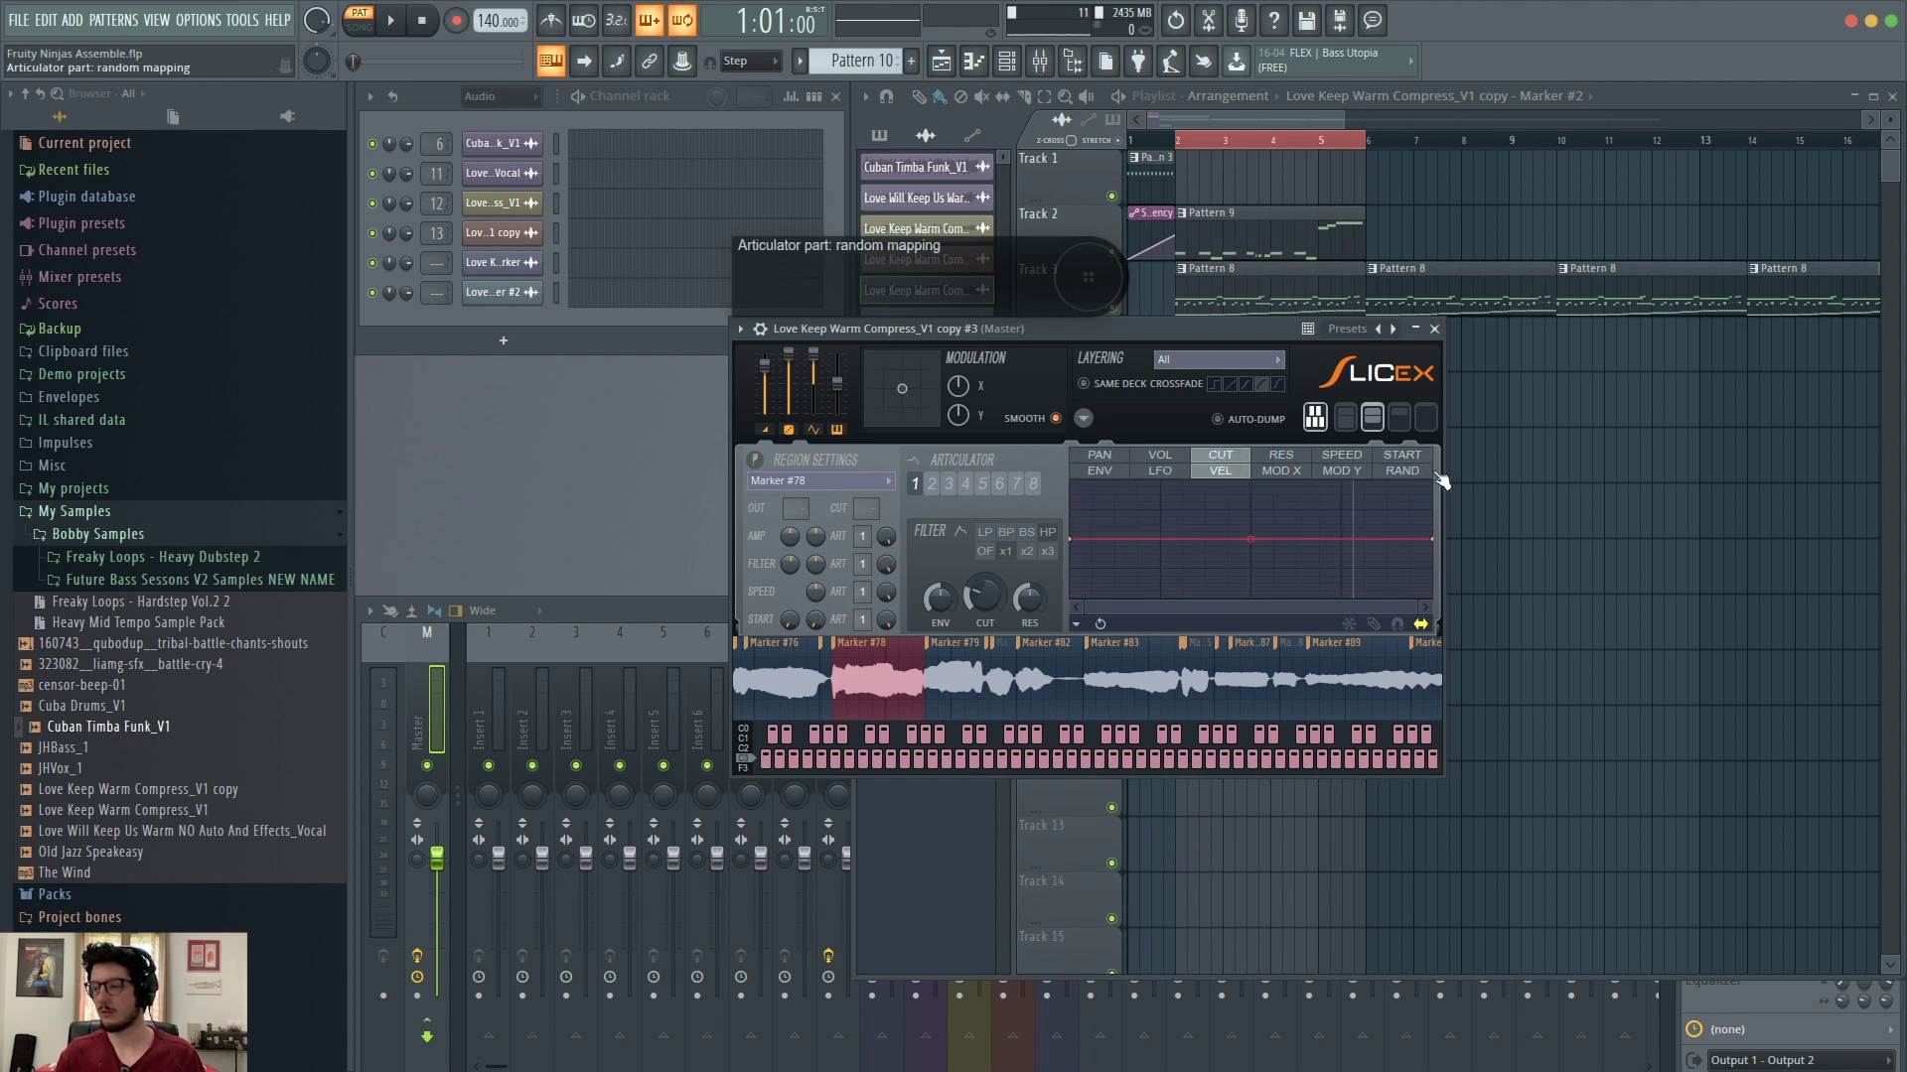
Step: Go through the filter cutoff's envelope, LFO, velocity, modulation X, modulation Y and random mappings, nudging the X/Y modulation point
click(1099, 472)
click(1159, 473)
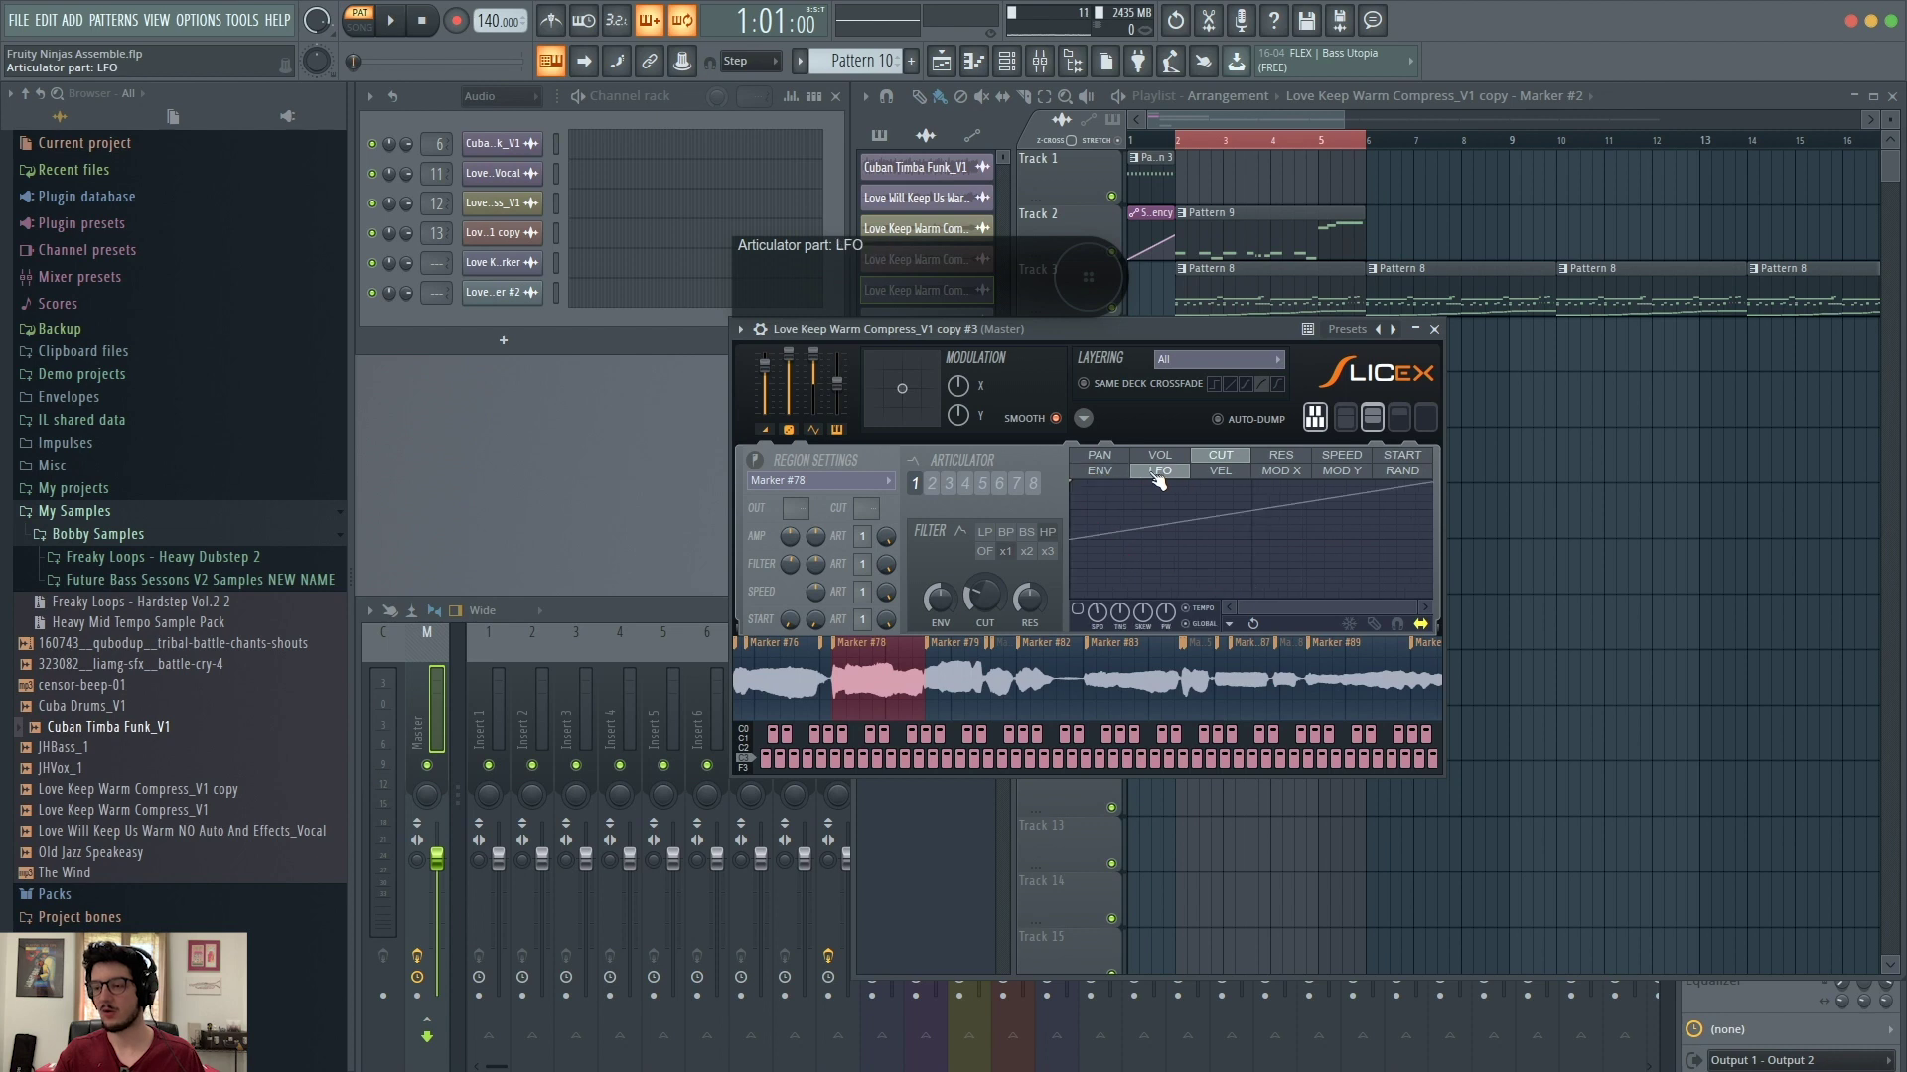
click(1217, 476)
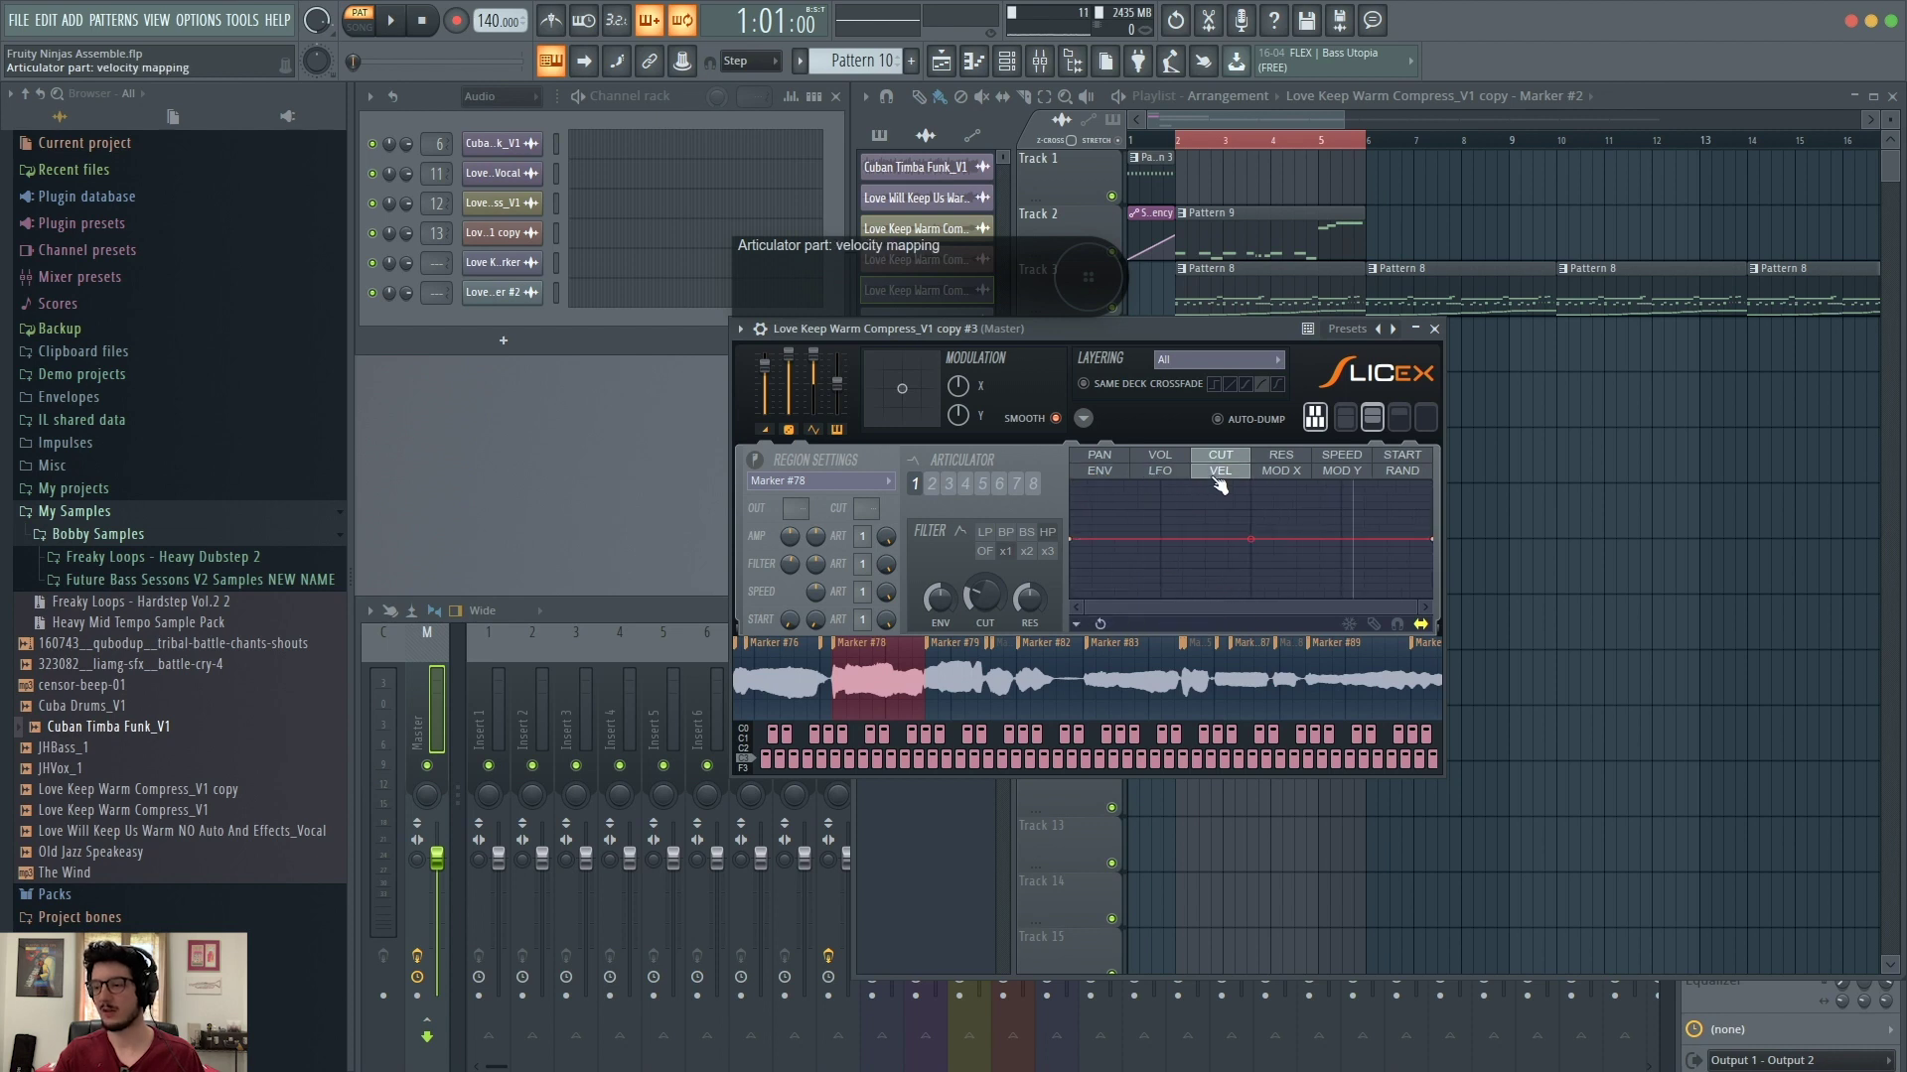
click(1294, 478)
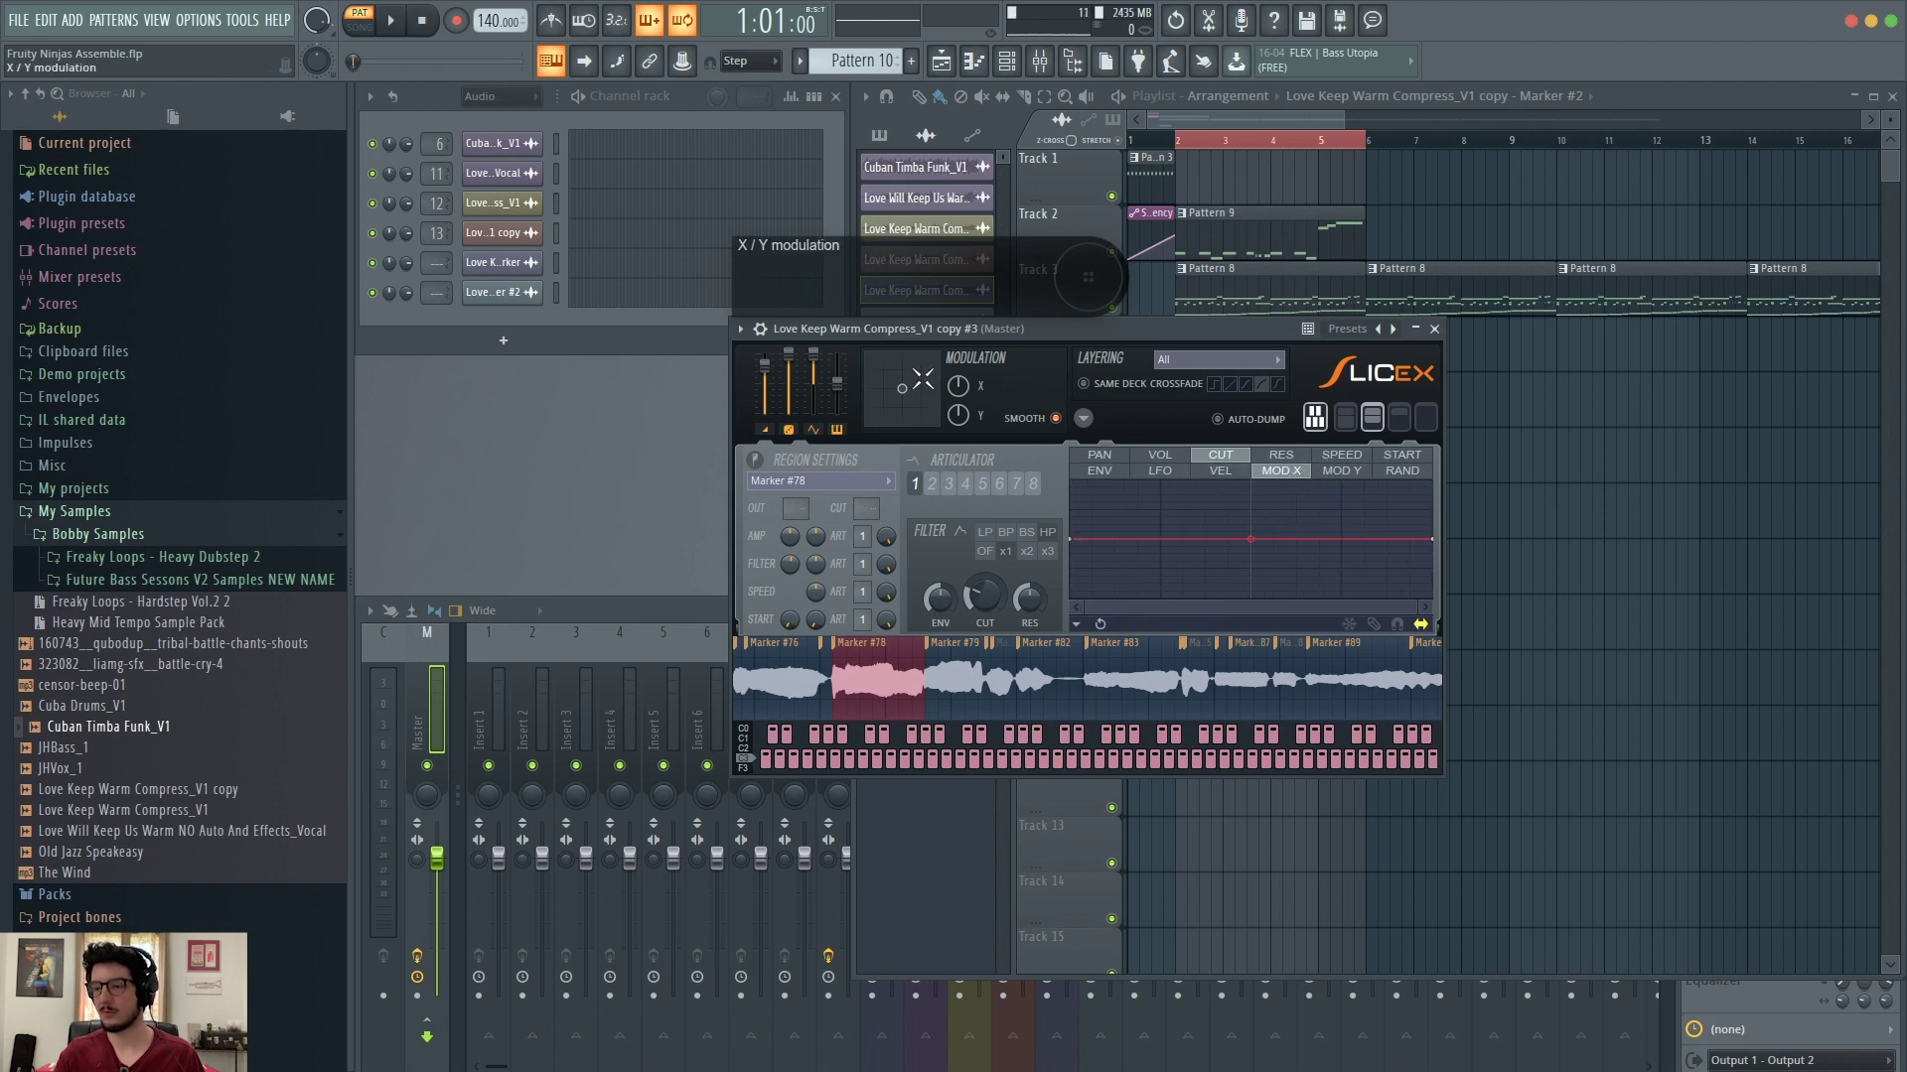
mouse_move(902, 389)
mouse_down()
mouse_move(904, 417)
mouse_move(913, 397)
mouse_move(884, 401)
mouse_move(905, 385)
mouse_up()
click(1358, 472)
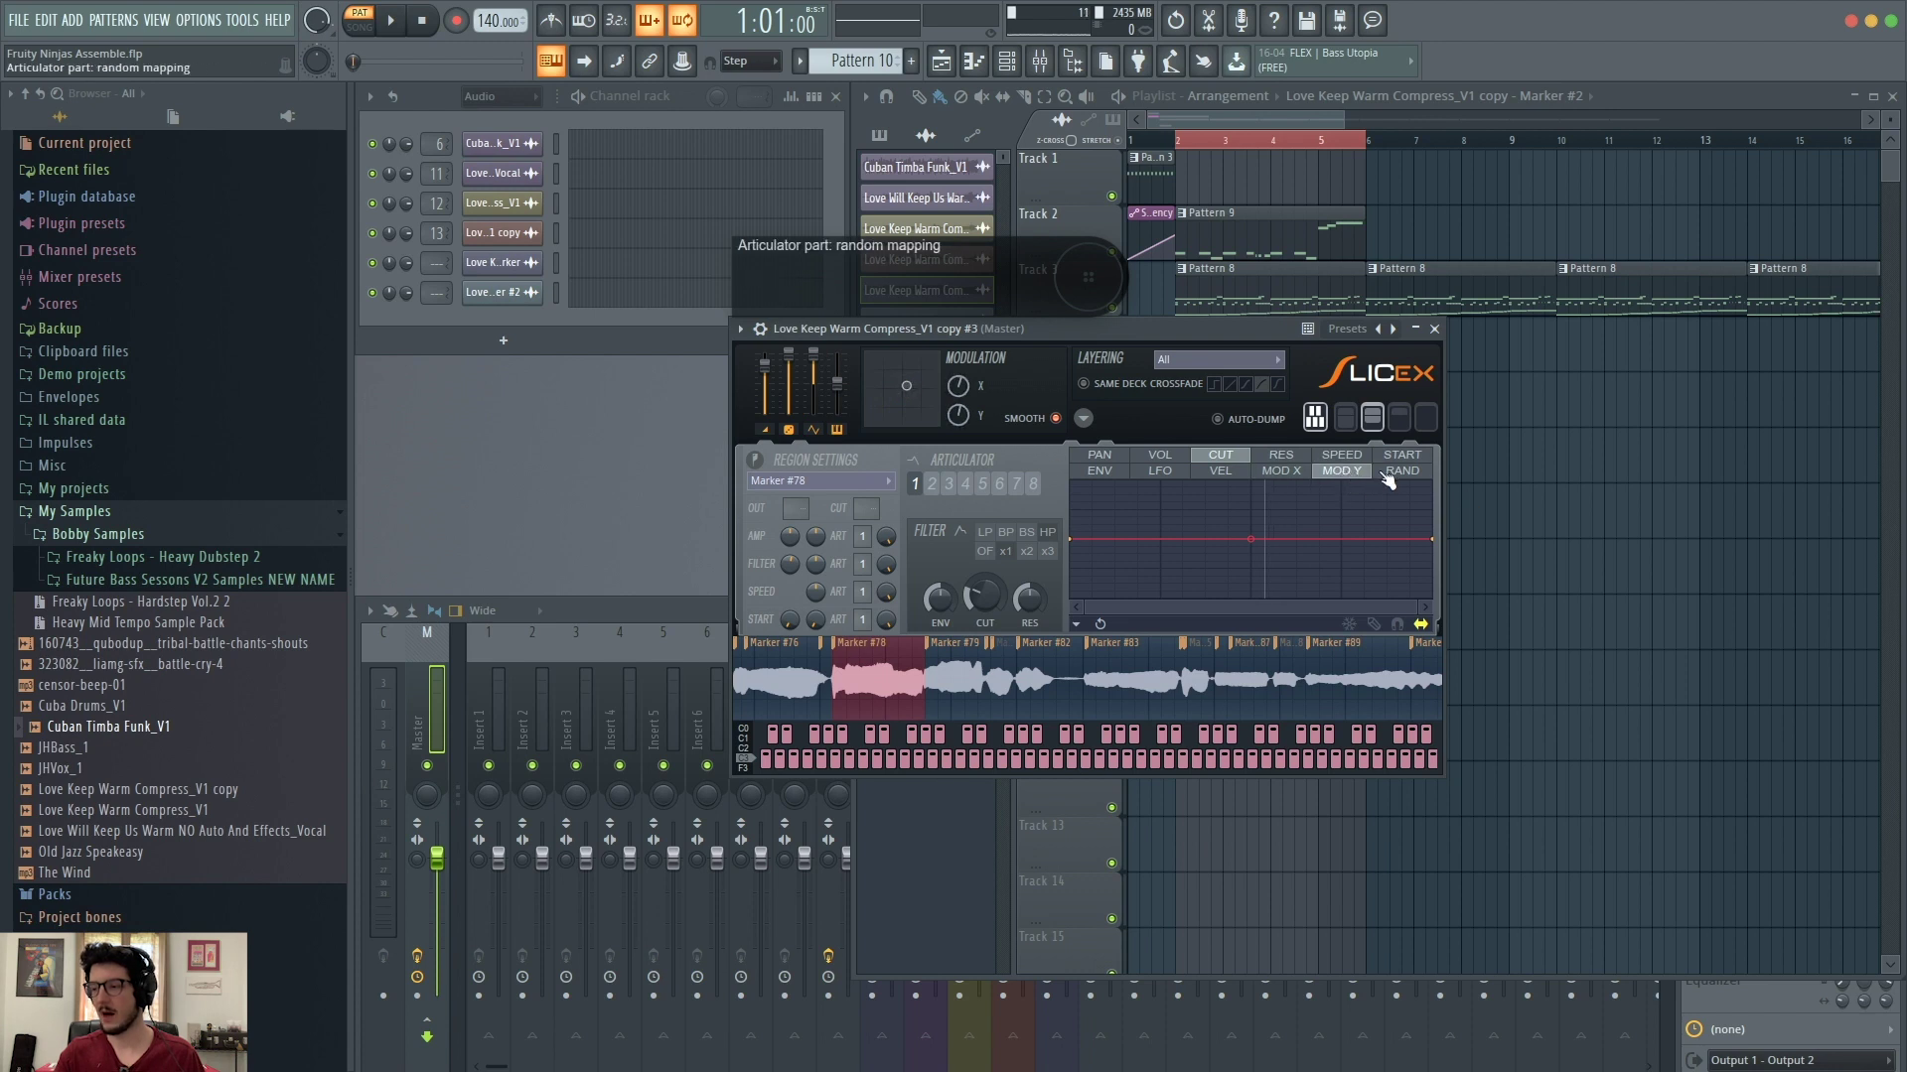
click(1403, 473)
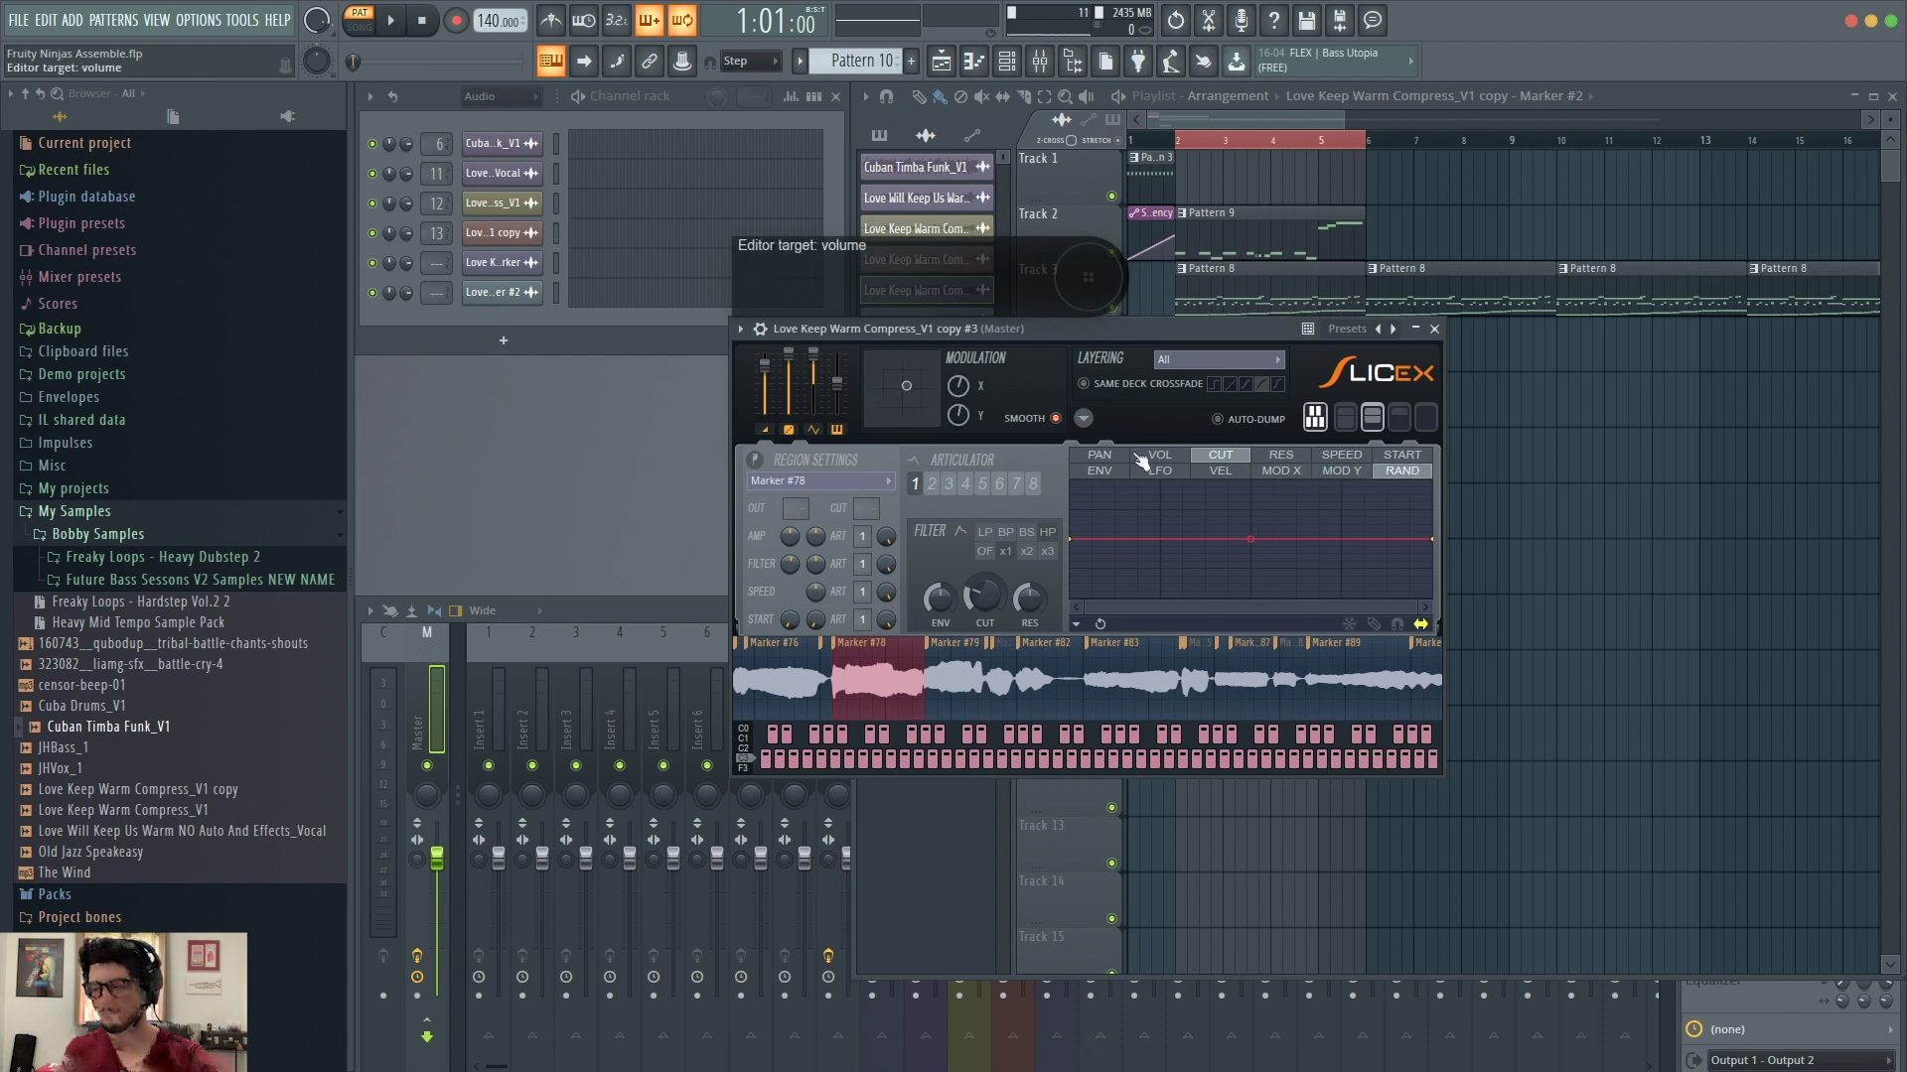
Step: Shape articulator 1's speed envelope with an added peak and a curved fall to its lowered end point, auditioning the slice
click(1100, 471)
click(1342, 455)
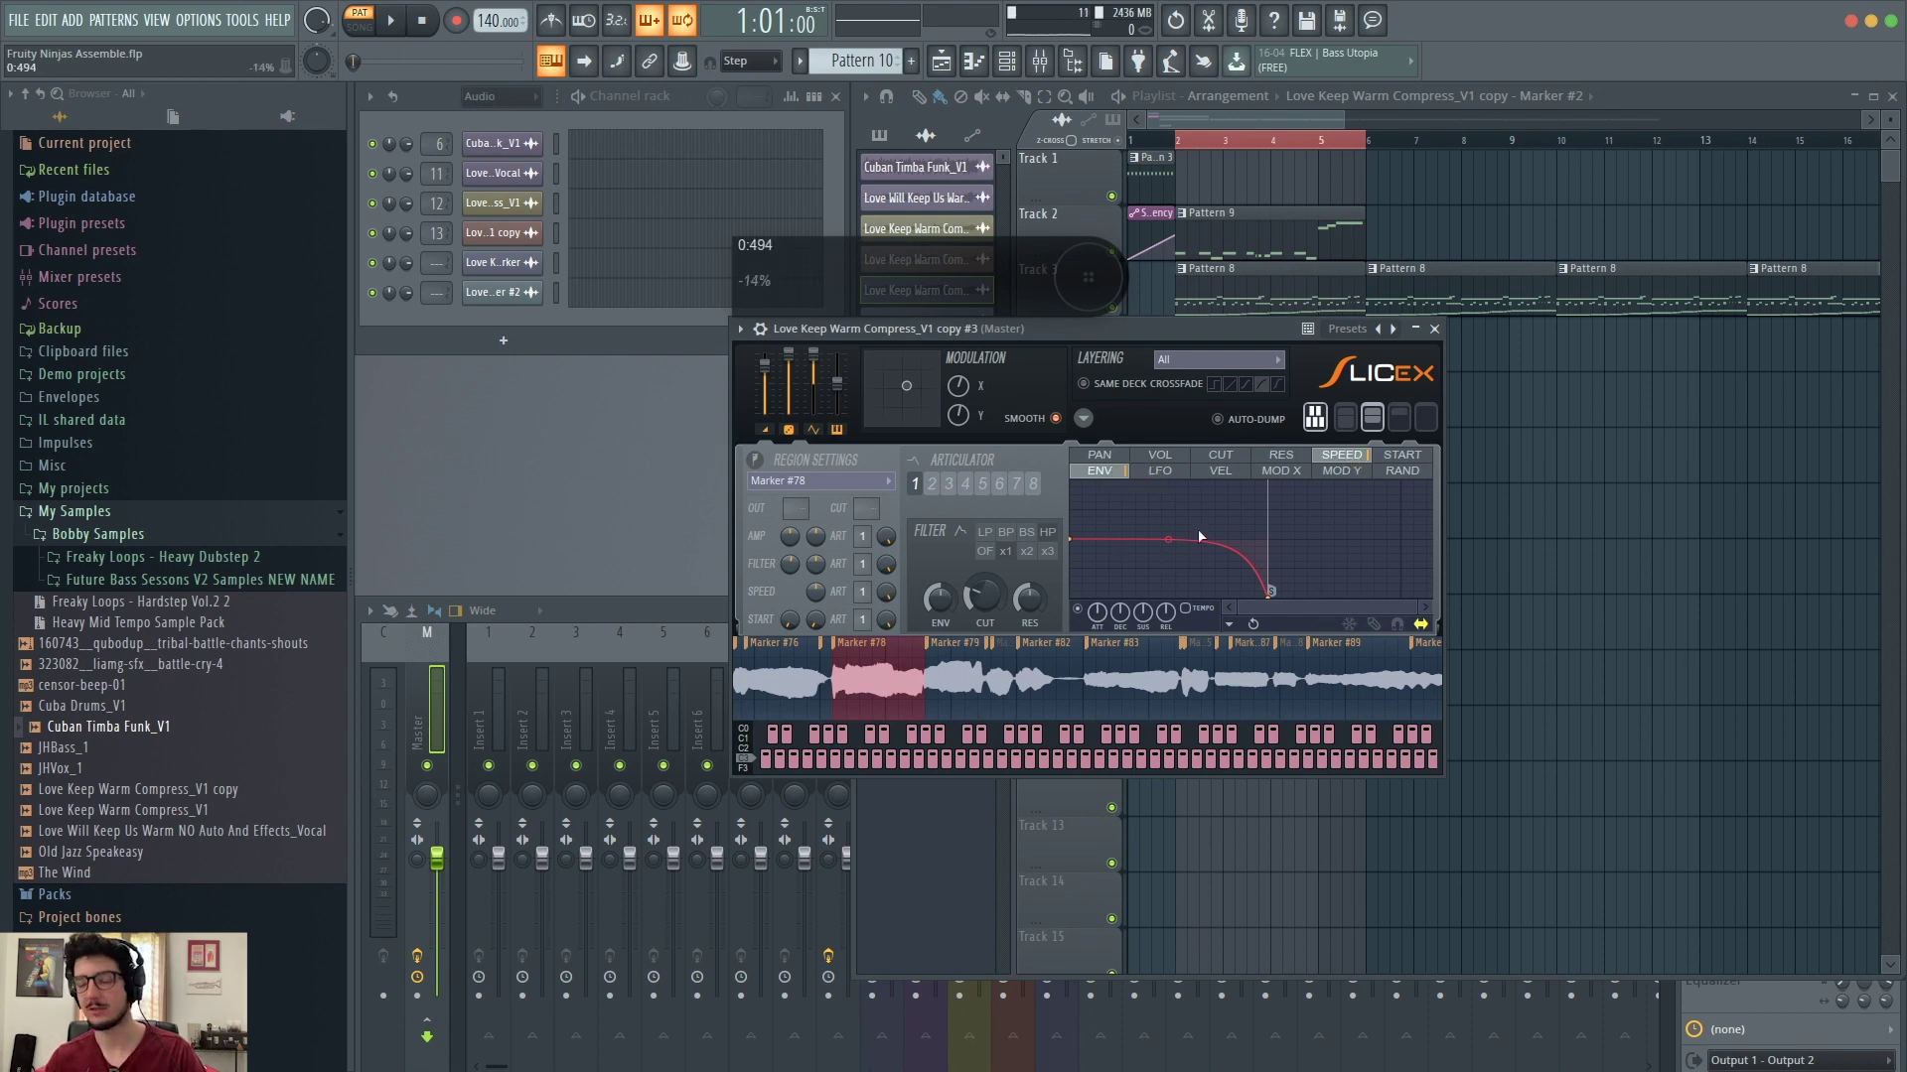
key(r)
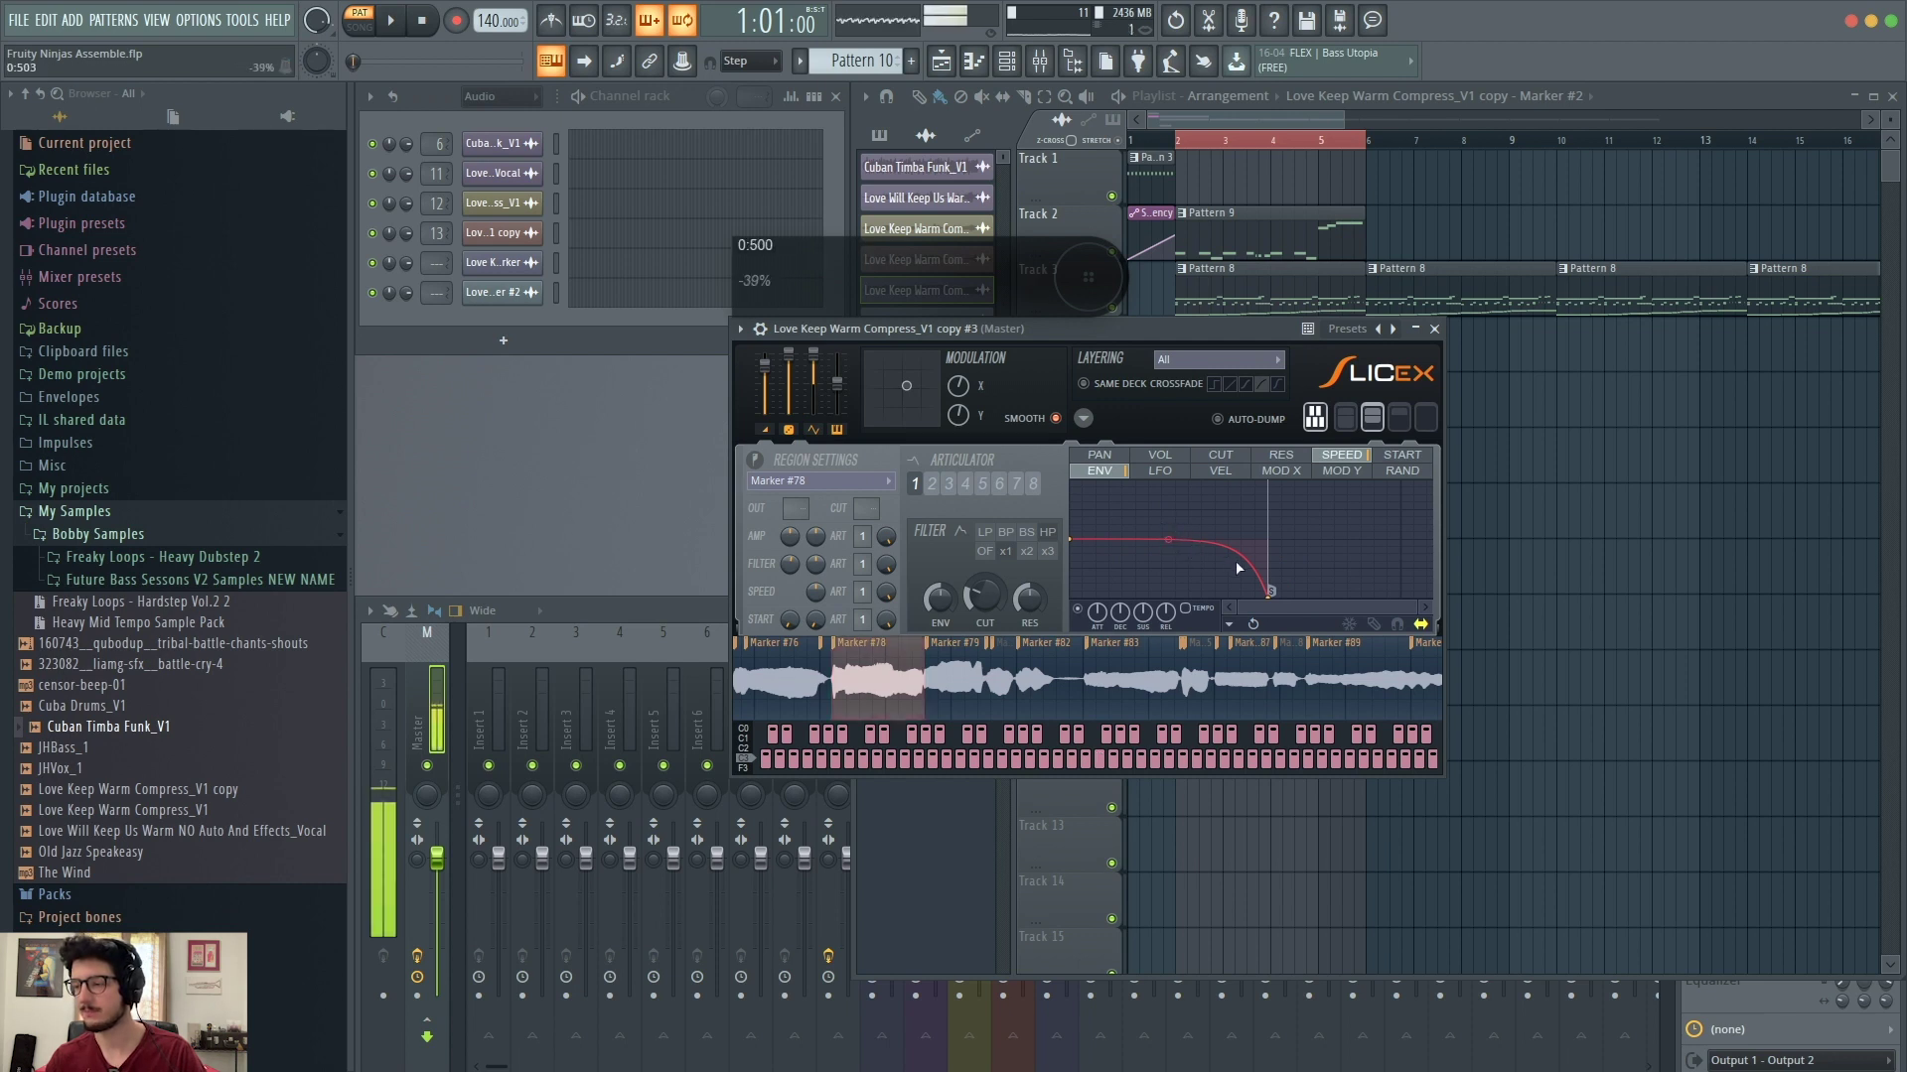
mouse_move(1271, 589)
mouse_down()
mouse_move(1266, 486)
mouse_move(1271, 596)
mouse_move(1189, 627)
mouse_move(1272, 597)
mouse_up()
click(1188, 595)
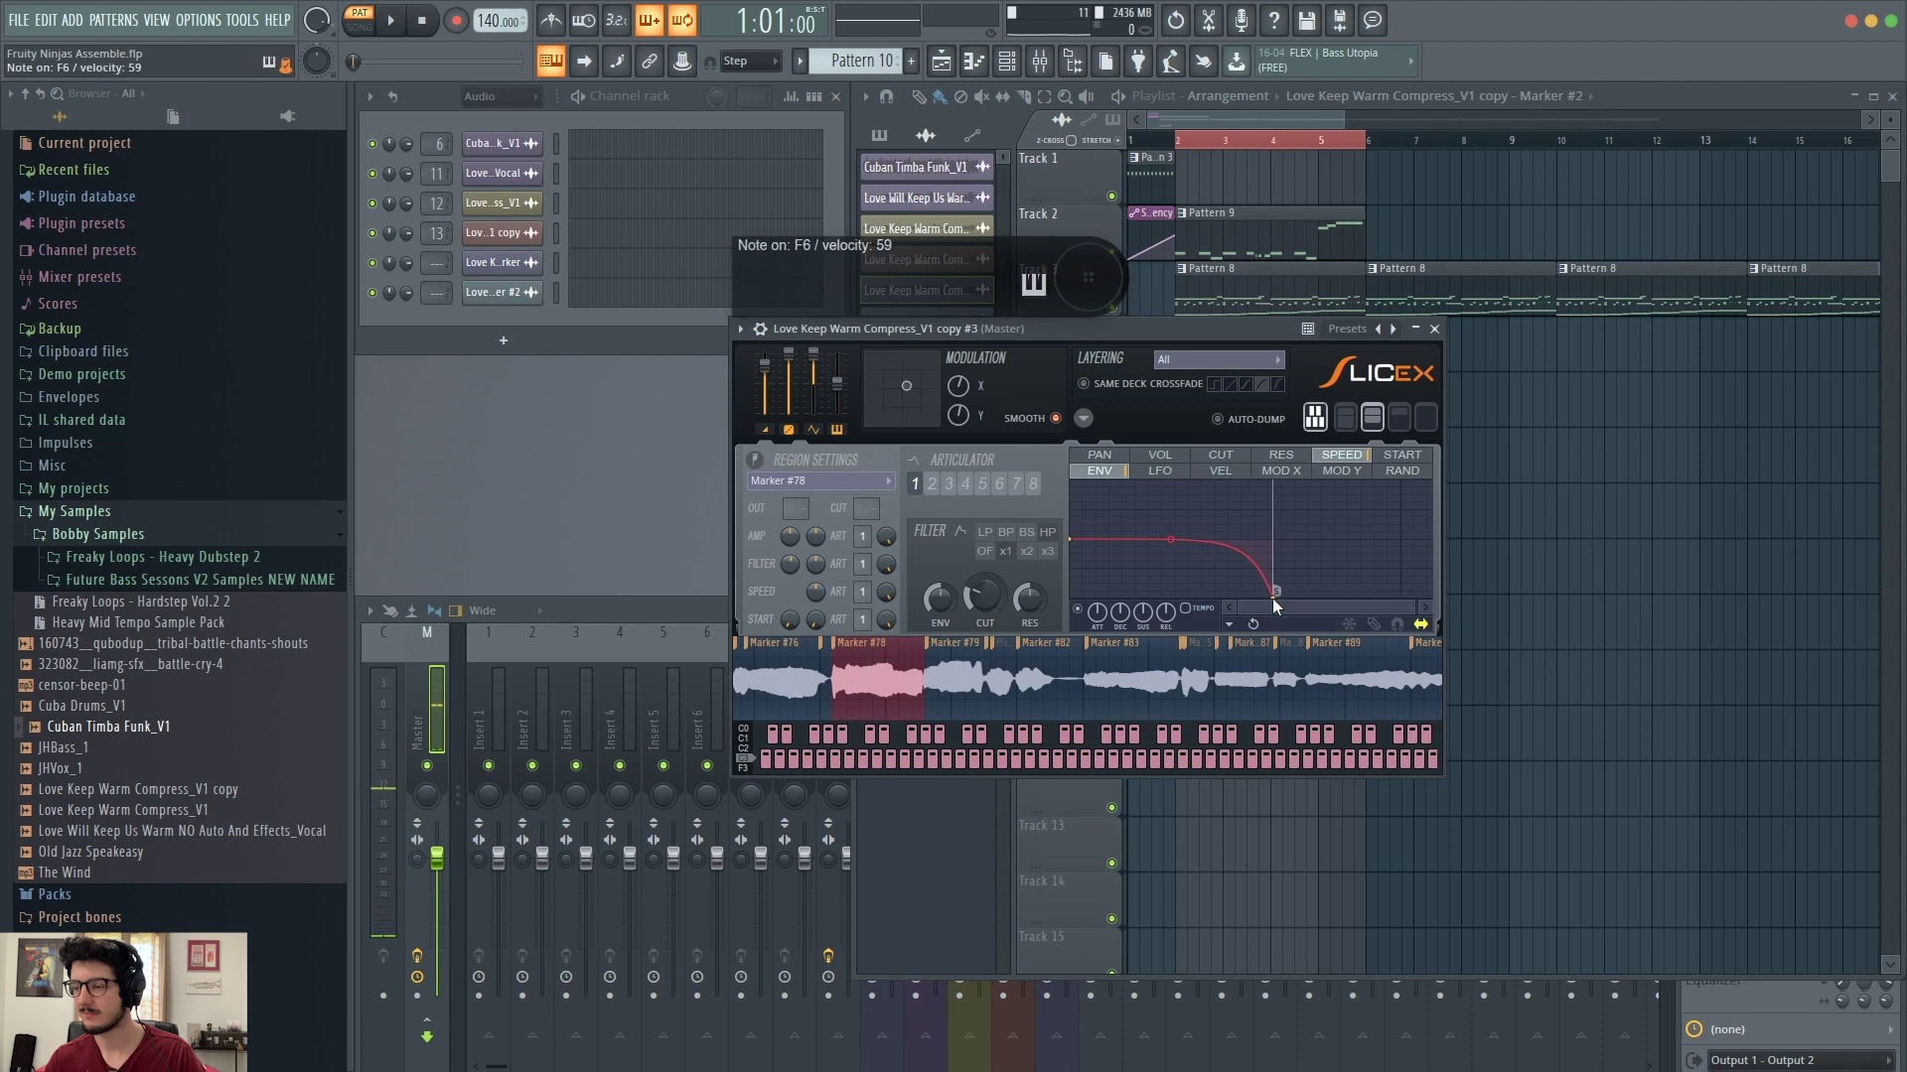
right_click(1150, 540)
drag(1150, 539, 1211, 562)
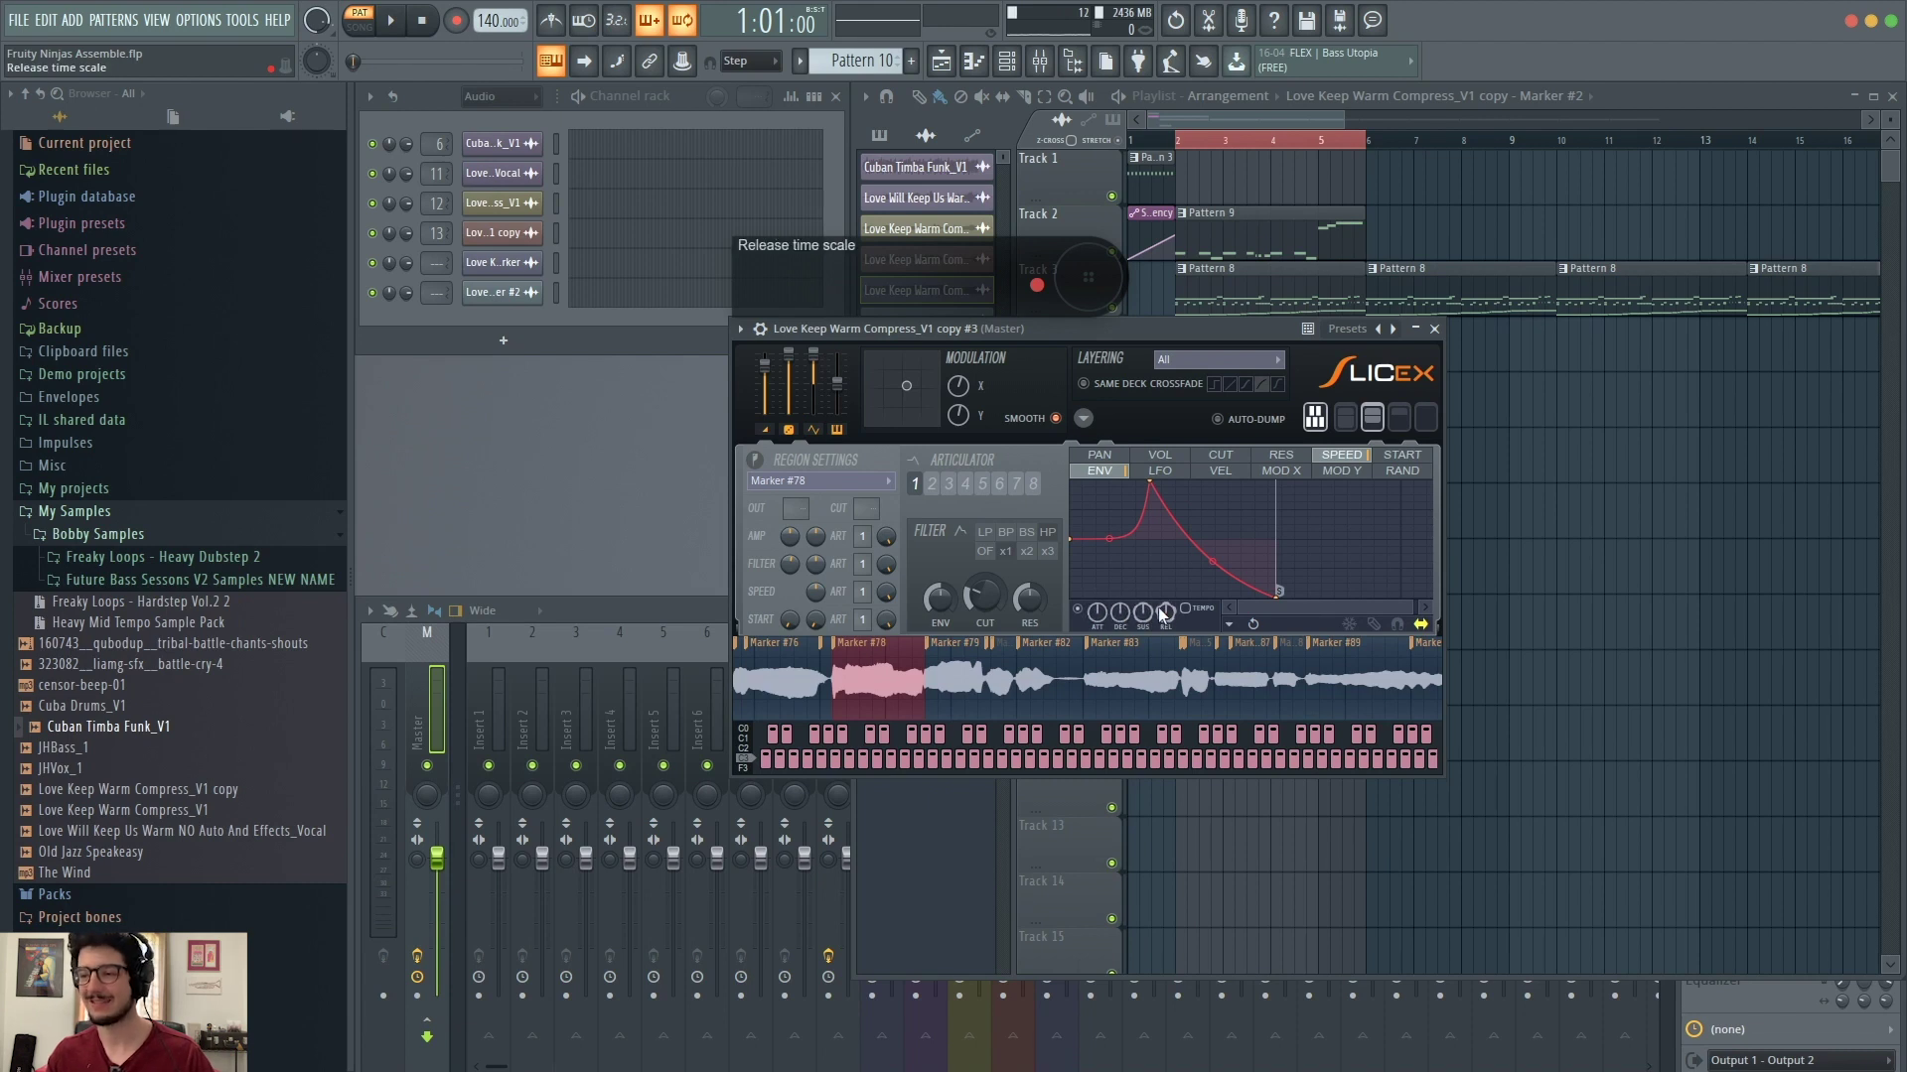
Step: Raise the speed envelope's sustain scale and audition the Marker #78 slice
mouse_move(1142, 613)
mouse_down()
mouse_move(1142, 594)
mouse_move(1119, 637)
mouse_move(1119, 593)
mouse_move(1166, 646)
mouse_move(1145, 572)
mouse_up()
key(r)
mouse_move(1119, 612)
key(r)
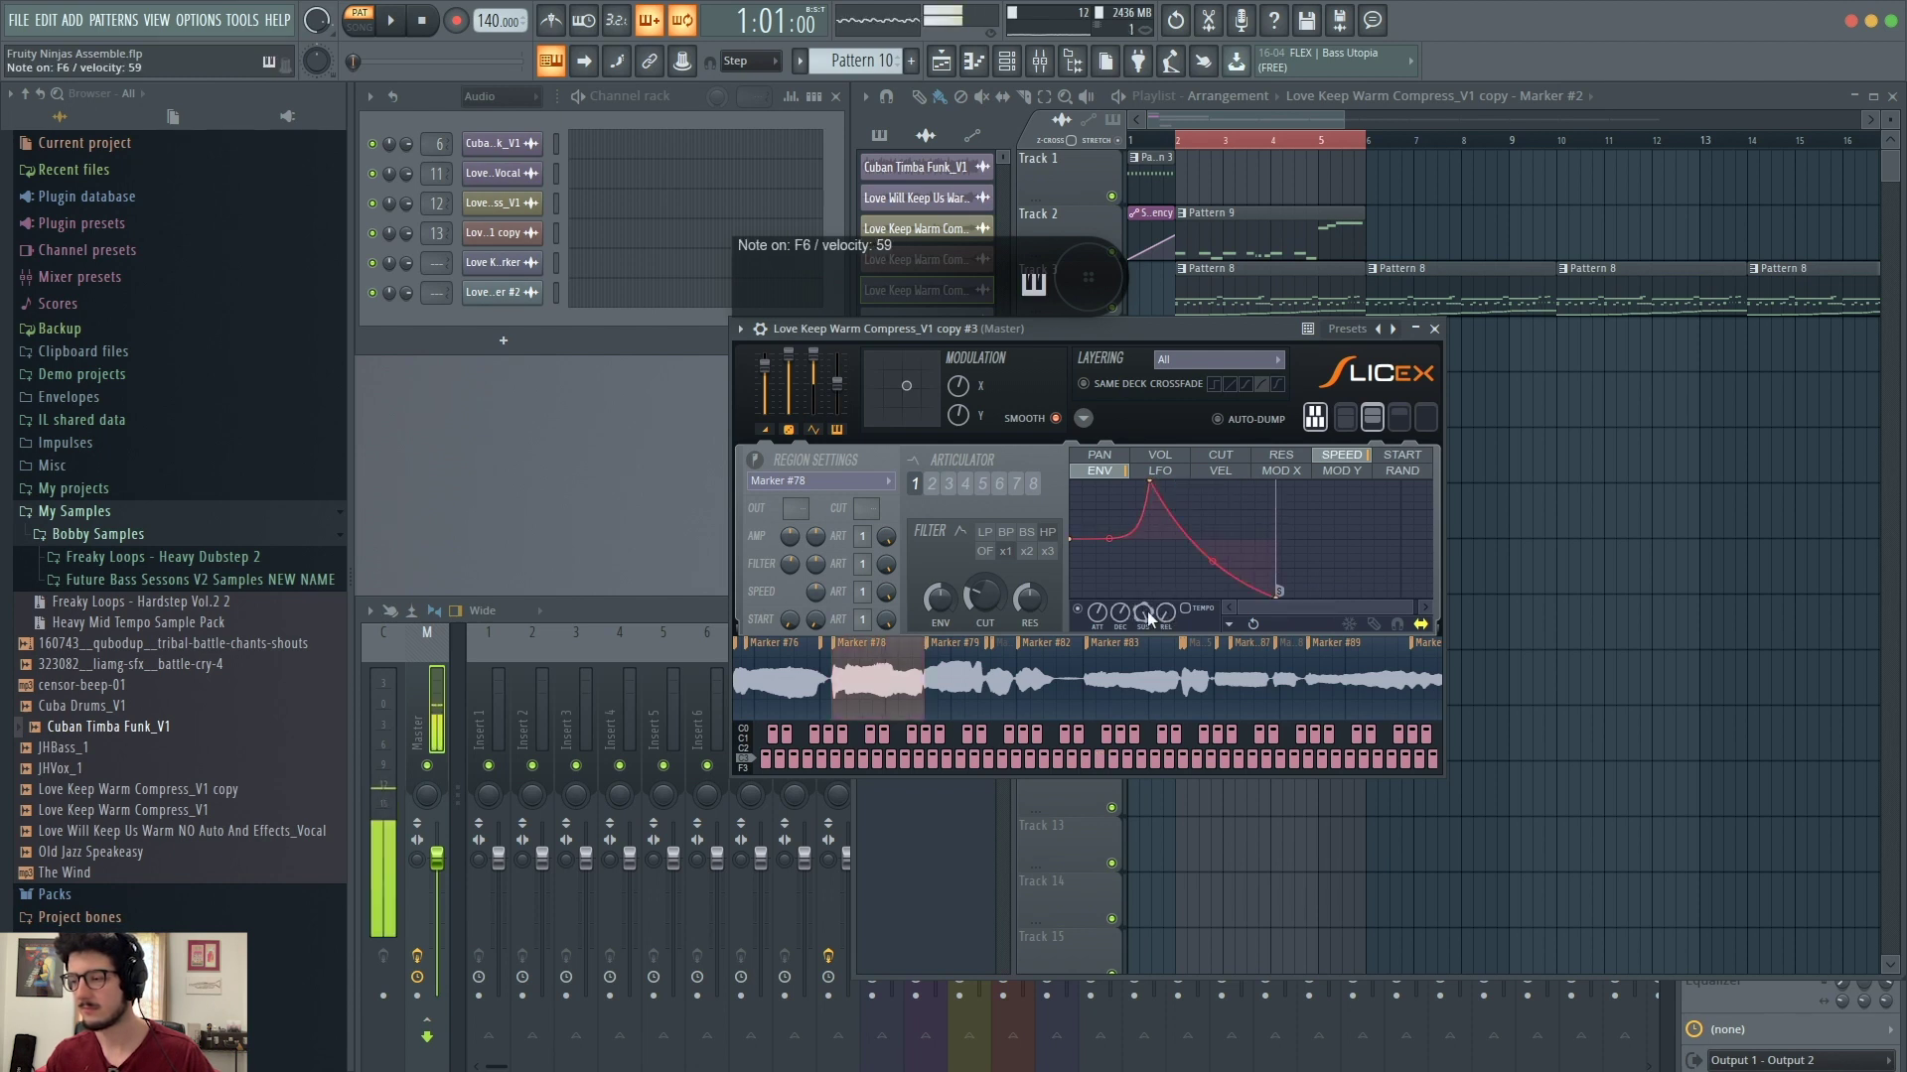
Step: Reduce Slicex to its keyboard-only display mode and lower the master pitch to about -291 cents
click(1400, 418)
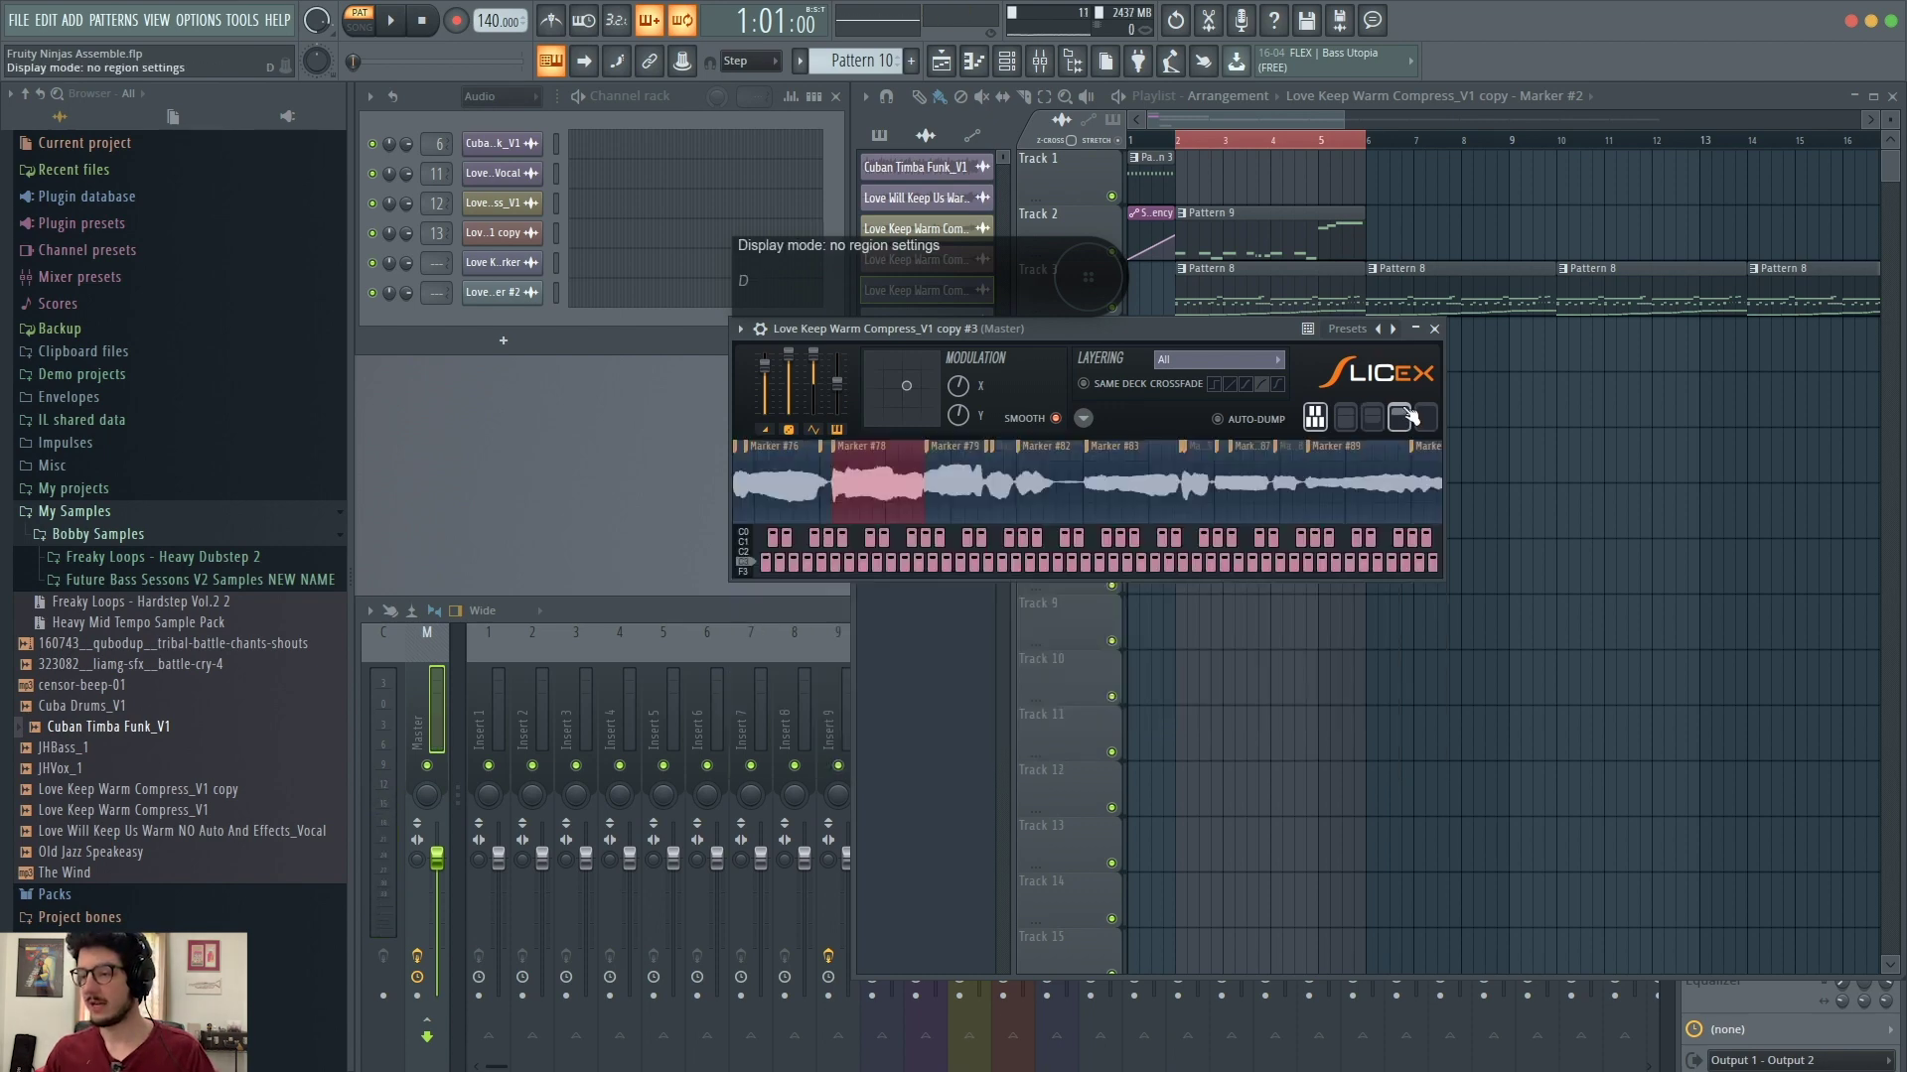
click(1424, 418)
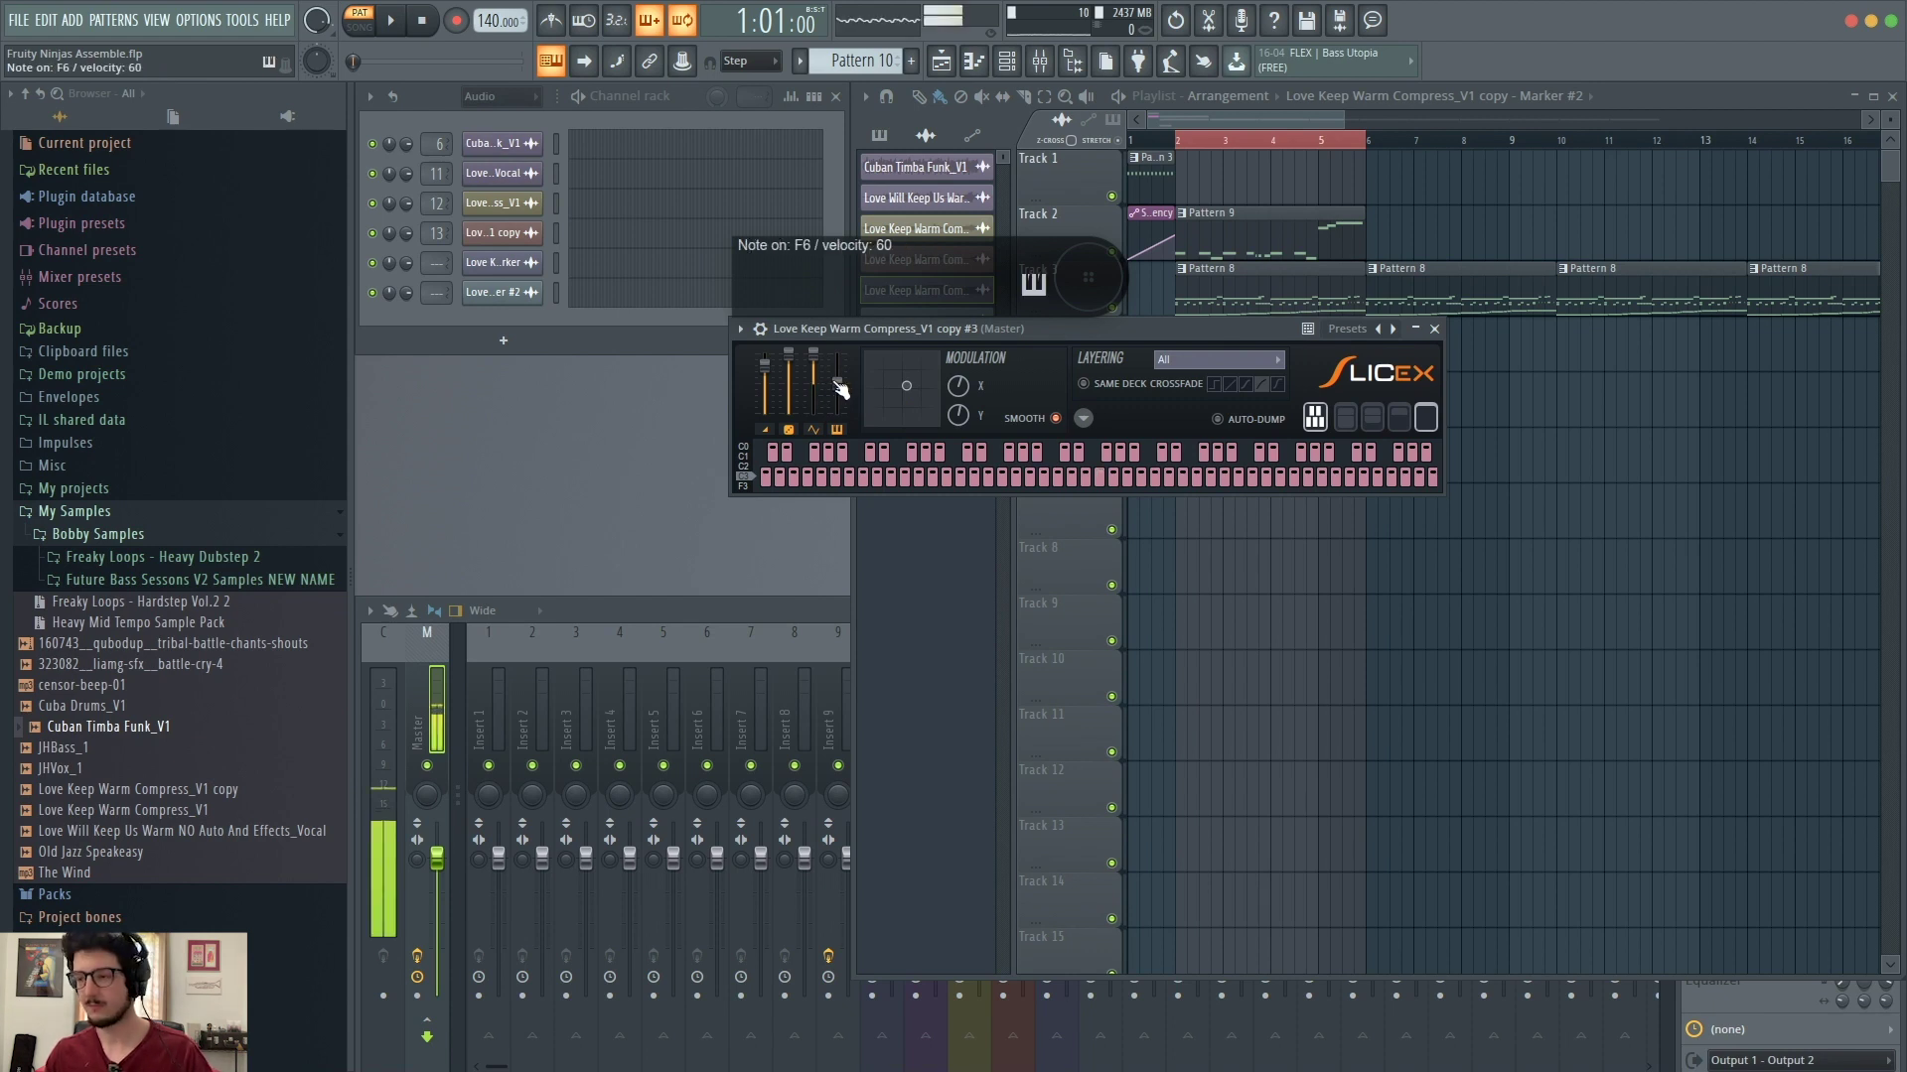
mouse_move(840, 390)
mouse_down()
mouse_move(841, 371)
mouse_move(840, 407)
mouse_move(840, 390)
mouse_up()
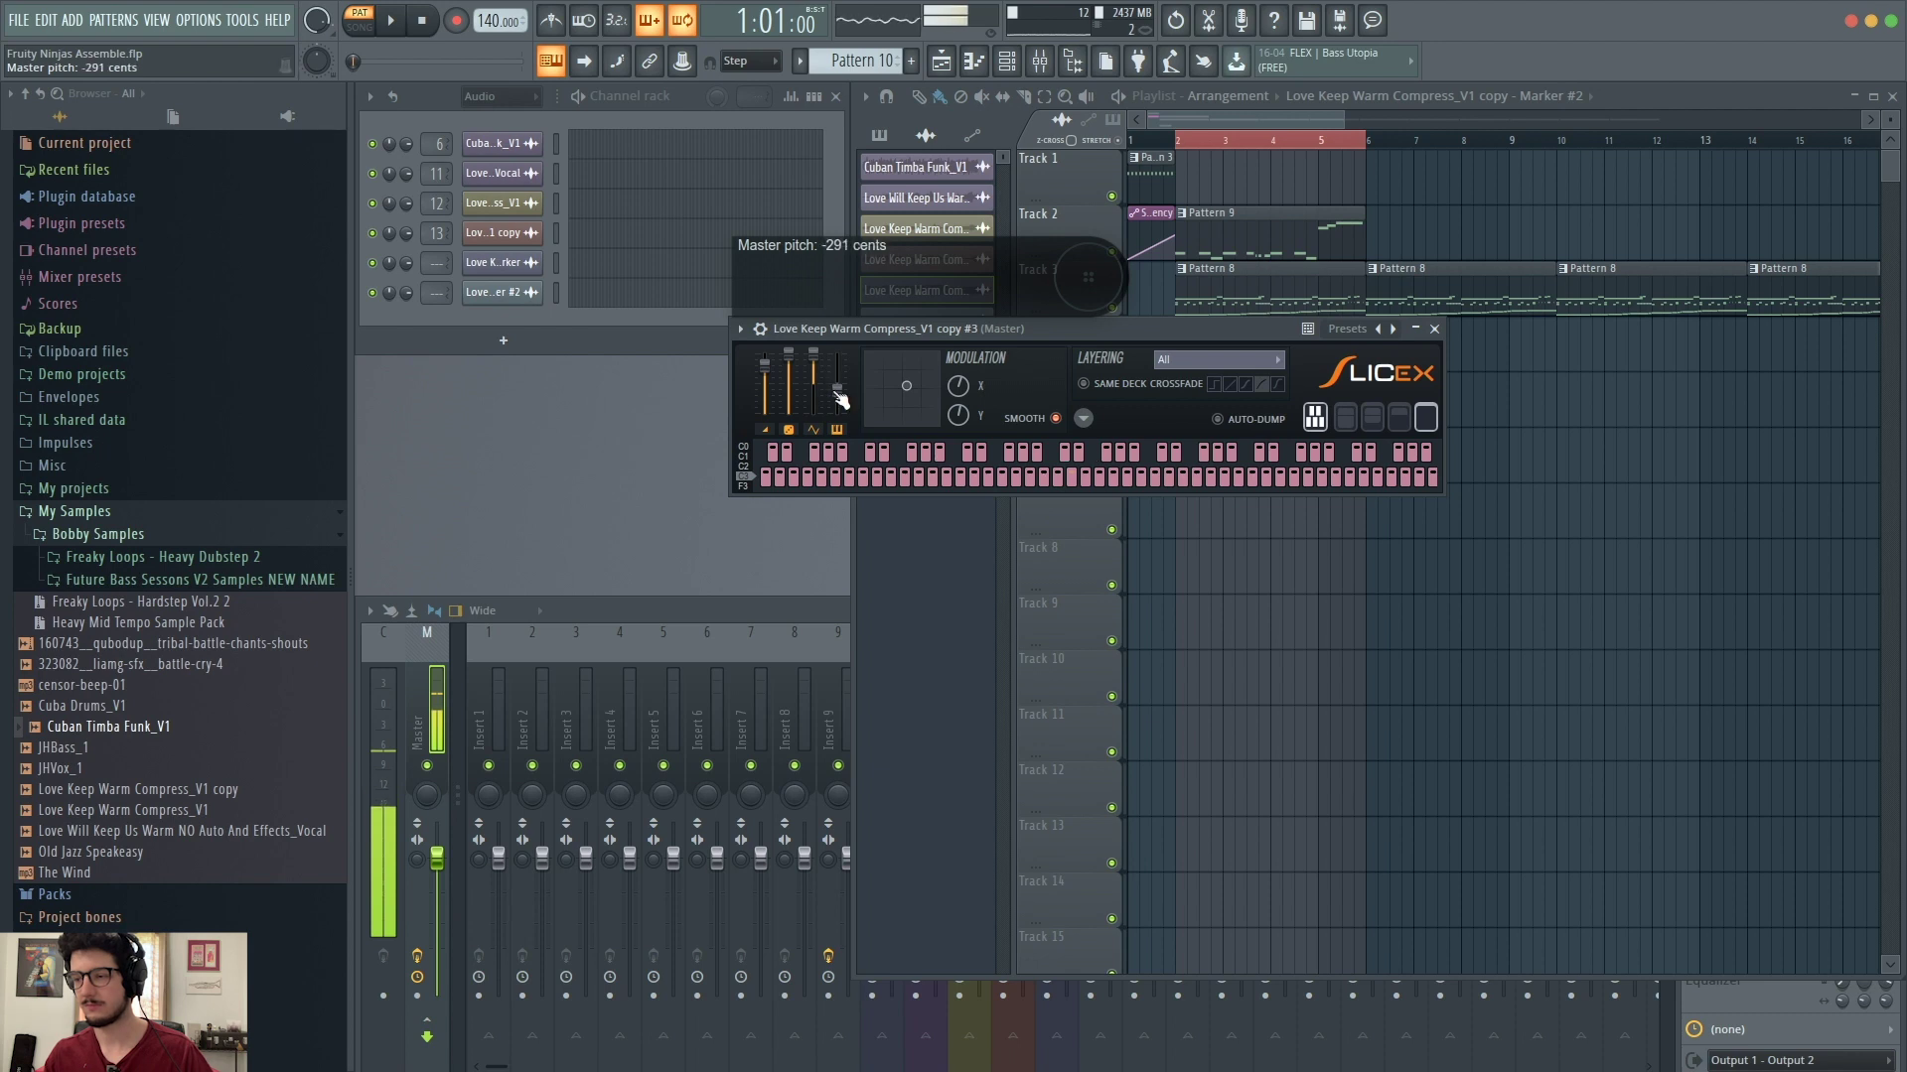
Step: Move the X/Y modulation point slightly and toggle the modulation's Smooth option
mouse_move(906, 385)
mouse_down()
mouse_move(882, 363)
mouse_move(899, 407)
mouse_move(918, 393)
mouse_move(873, 379)
mouse_move(891, 391)
mouse_up()
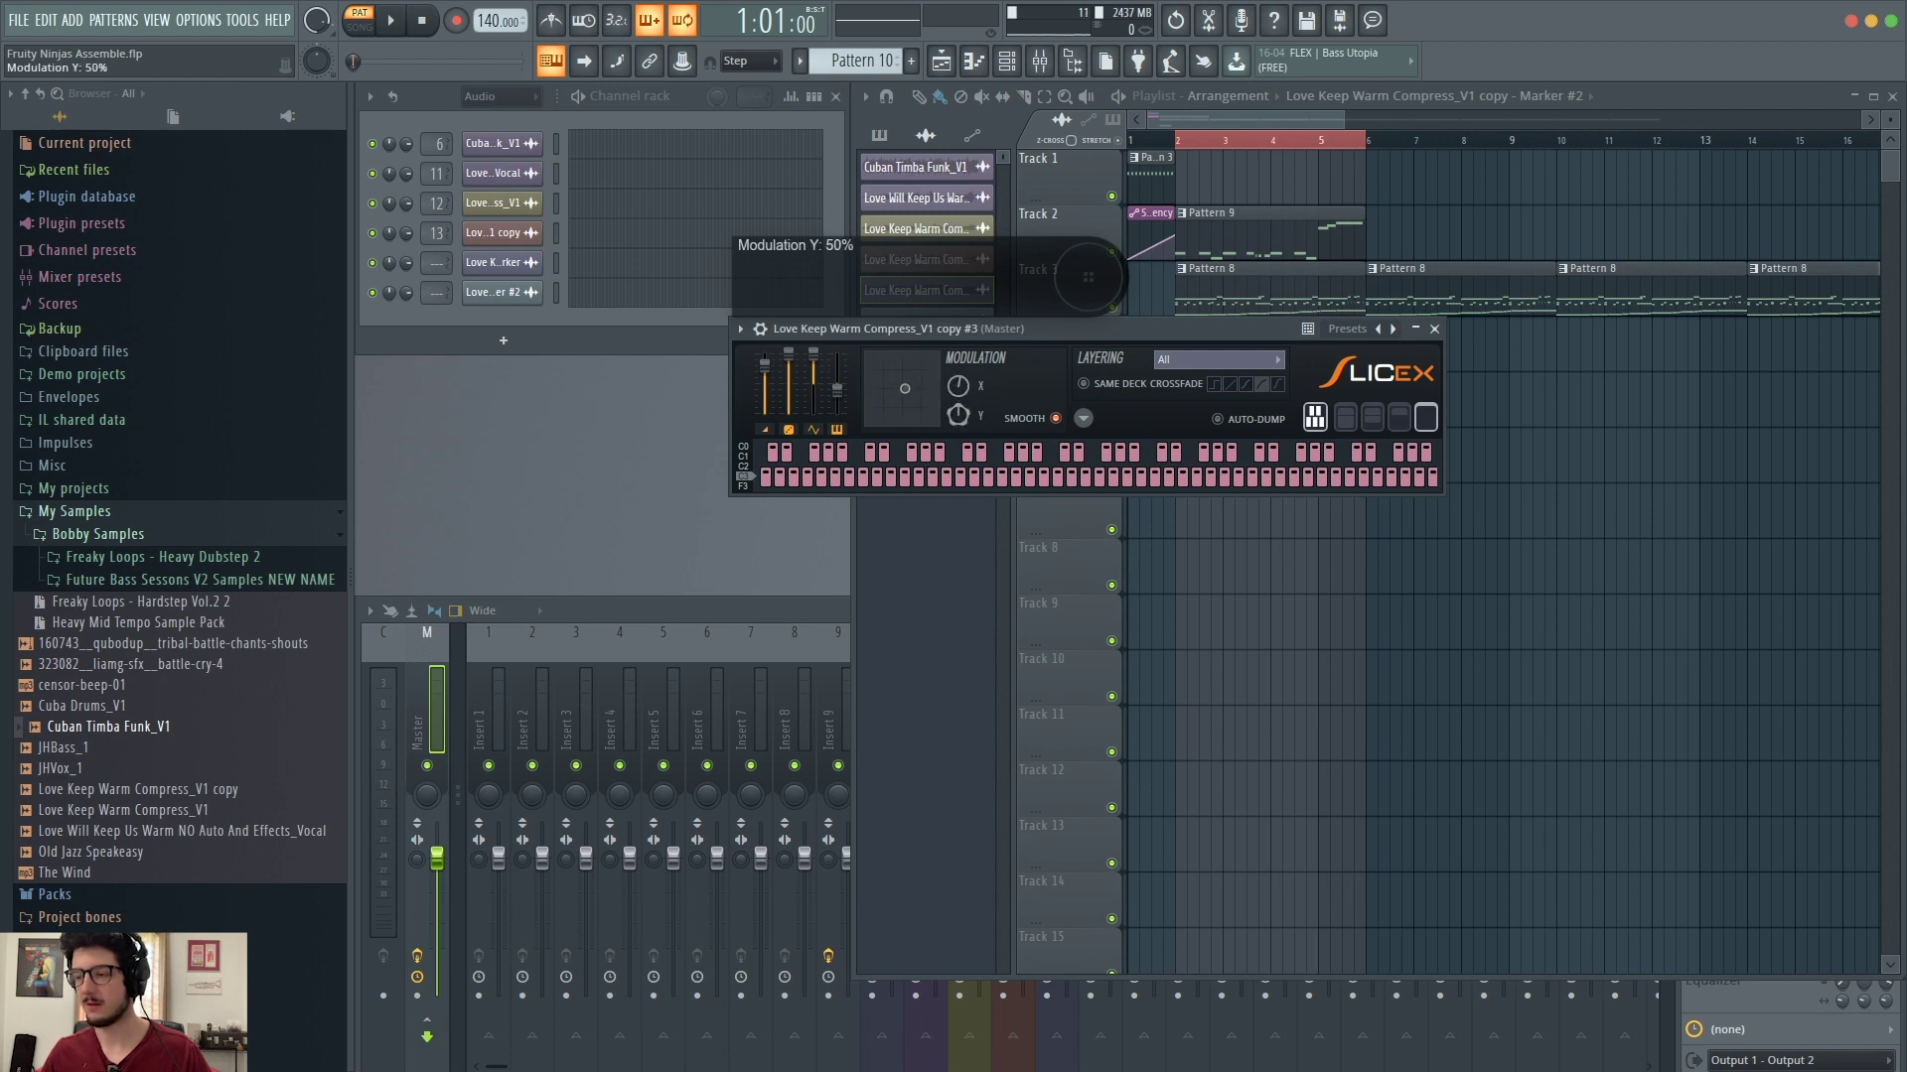
click(1055, 418)
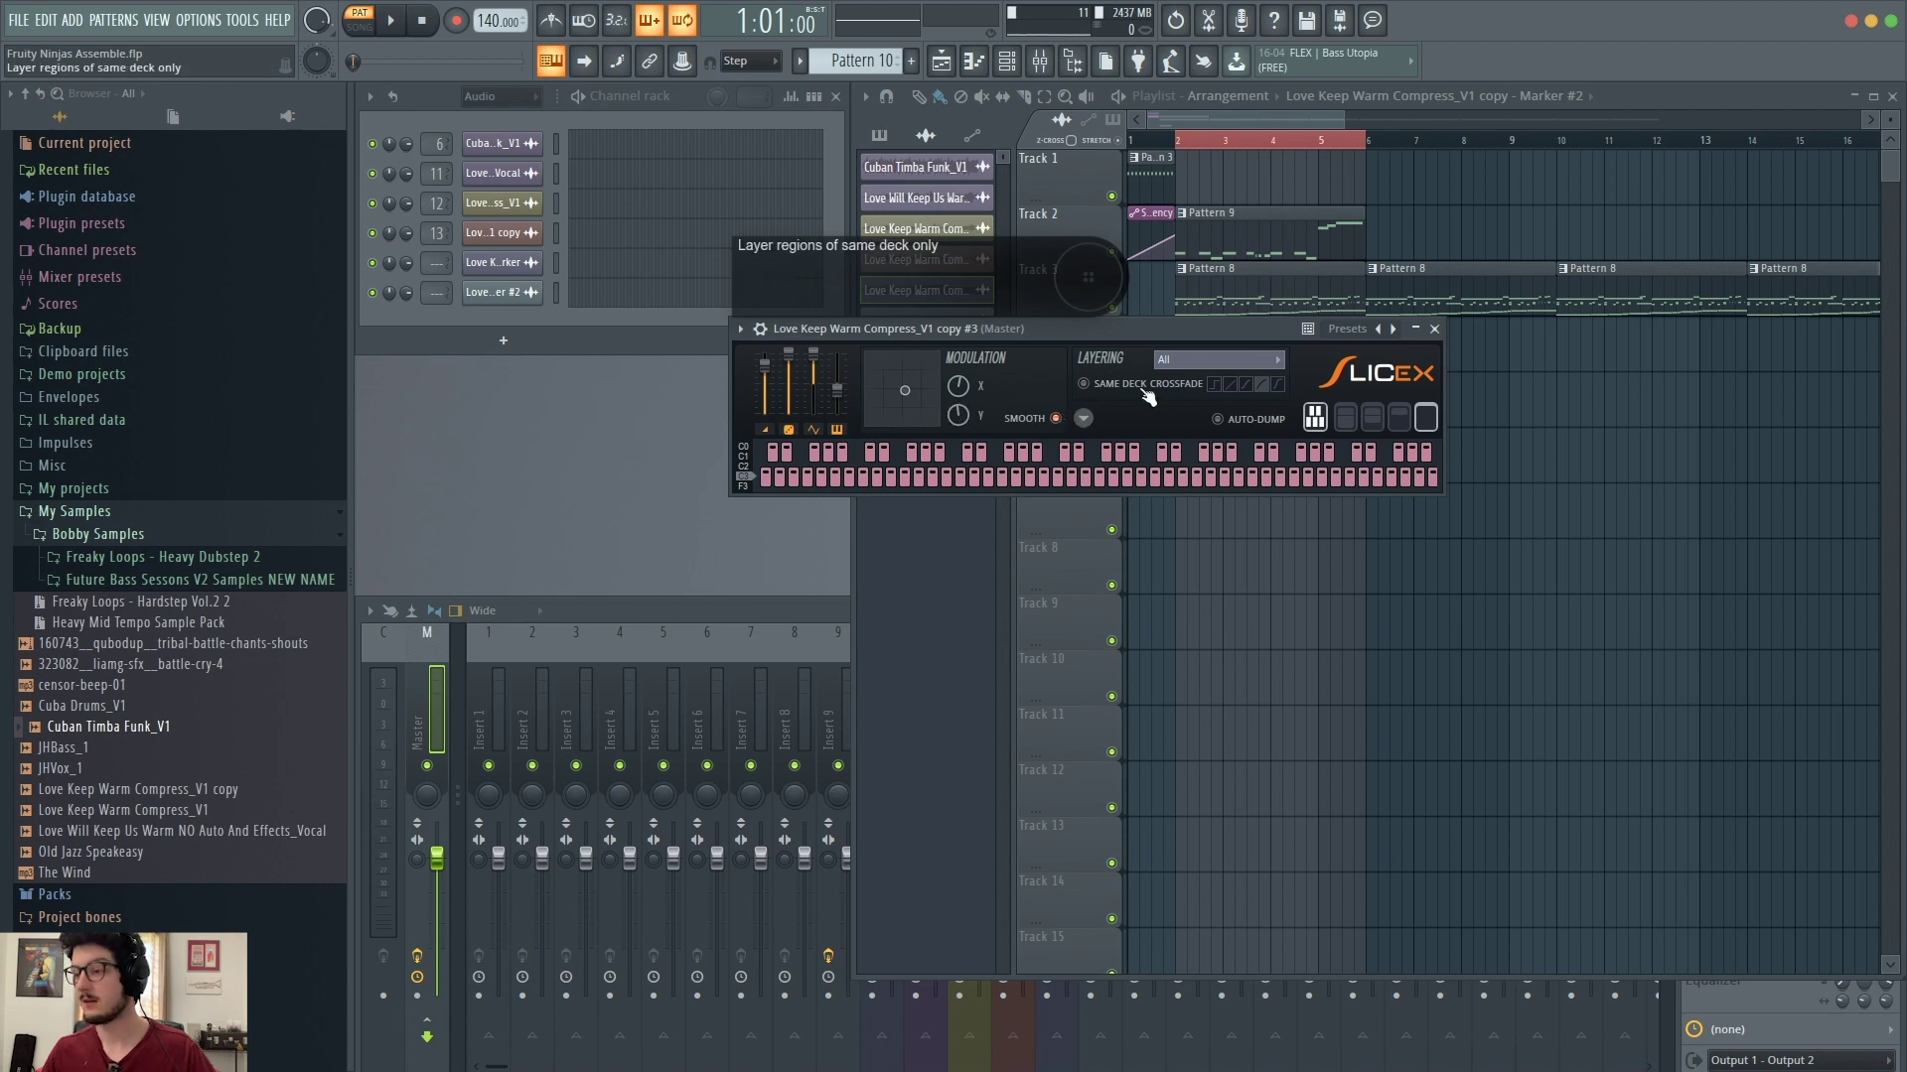
Step: Review the layering modes, keep All, and enable the same-deck crossfade
click(1195, 370)
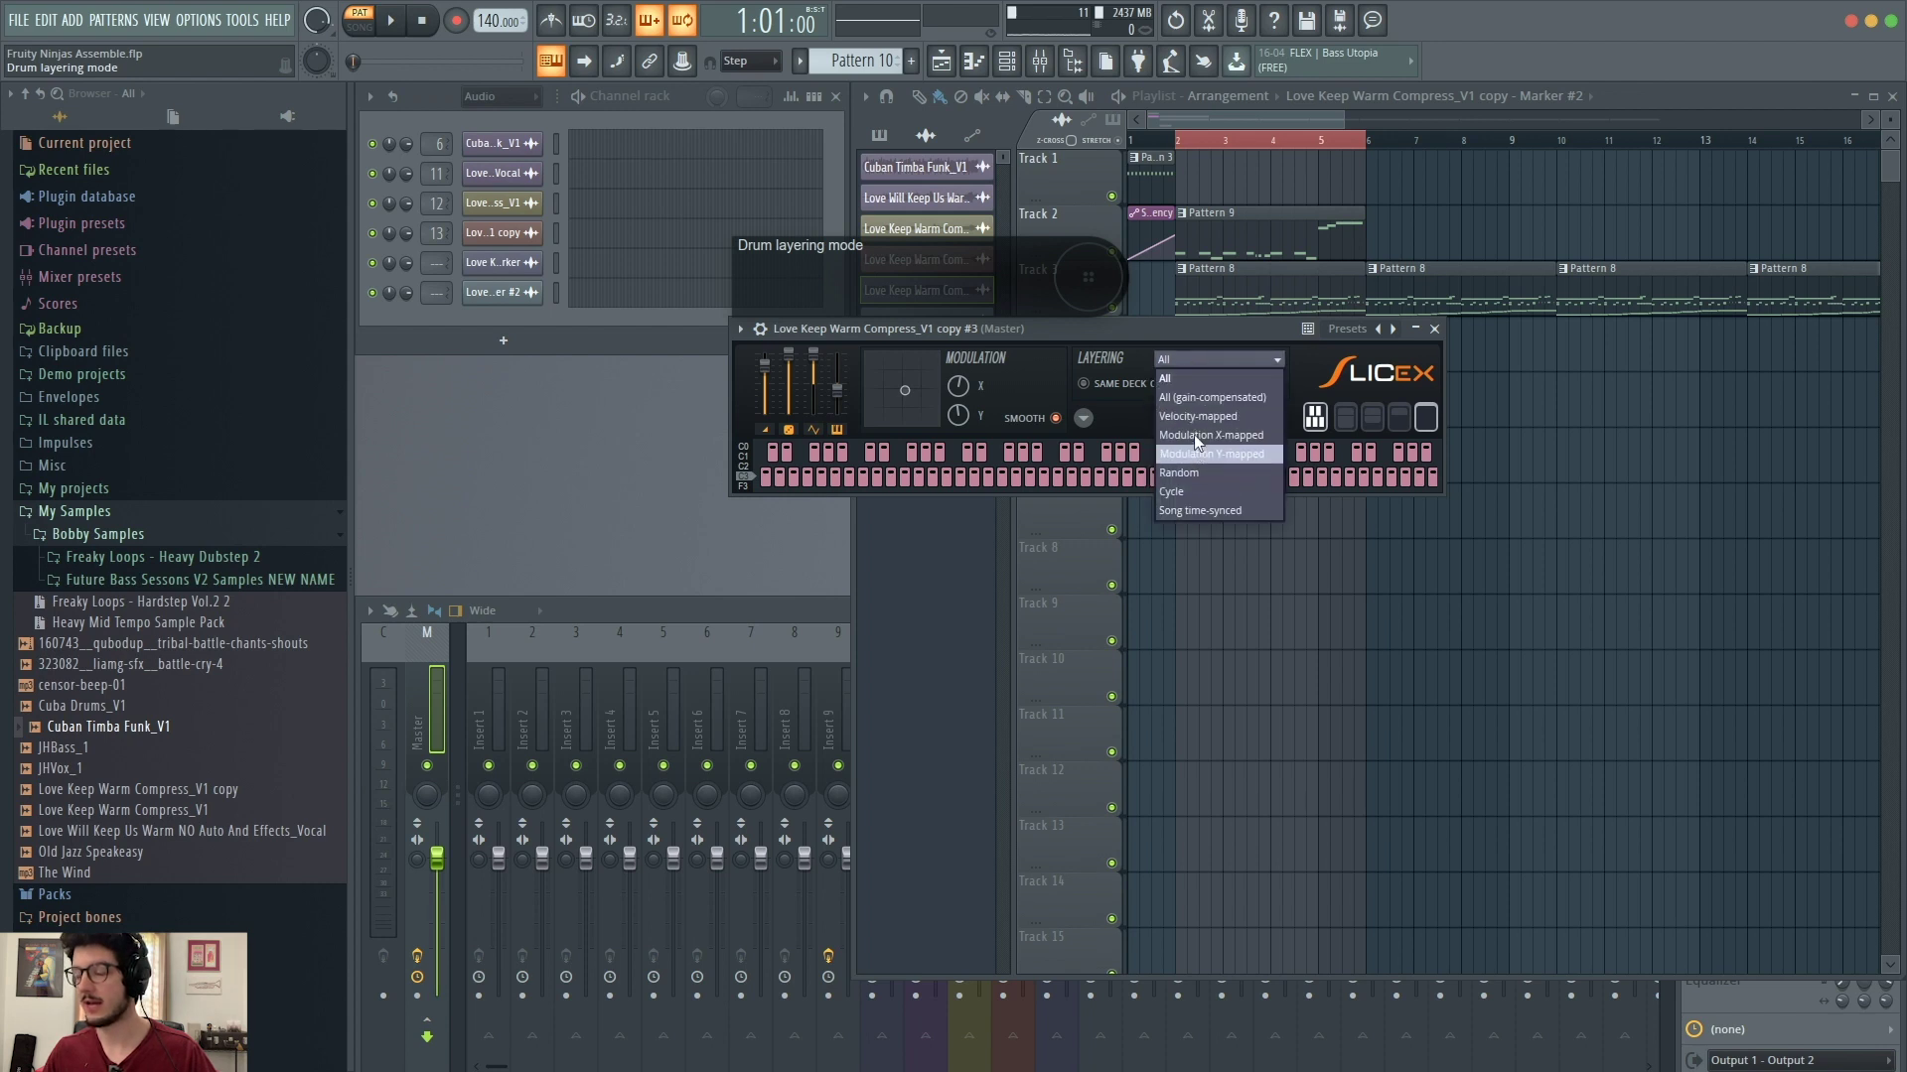
click(1194, 359)
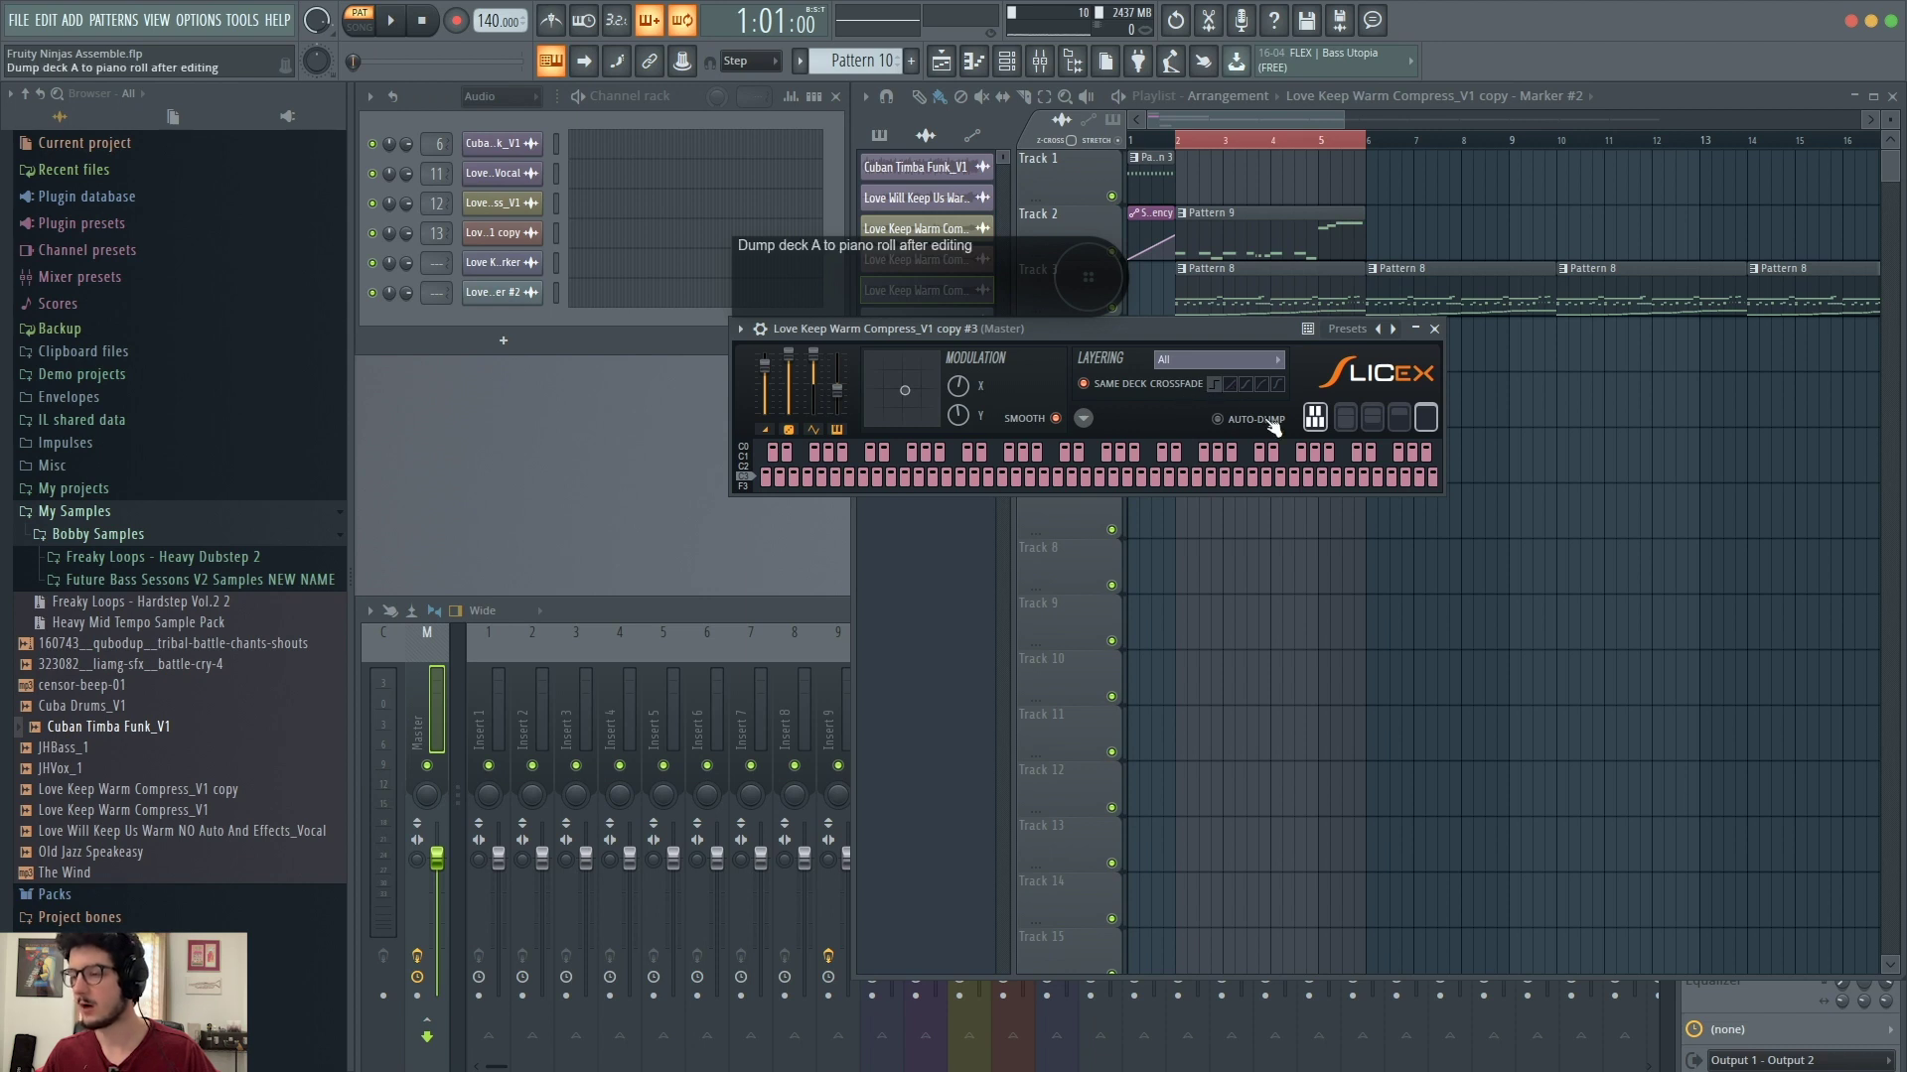
Step: Cycle through Slicex's display modes and settle on the layout that enlarges the region settings and articulator section
click(1346, 418)
click(1371, 418)
click(1397, 419)
click(1423, 418)
click(1346, 418)
Step: Examine Slicex's macro and settings options, and the speed envelope's state, undo and tool options
click(1085, 418)
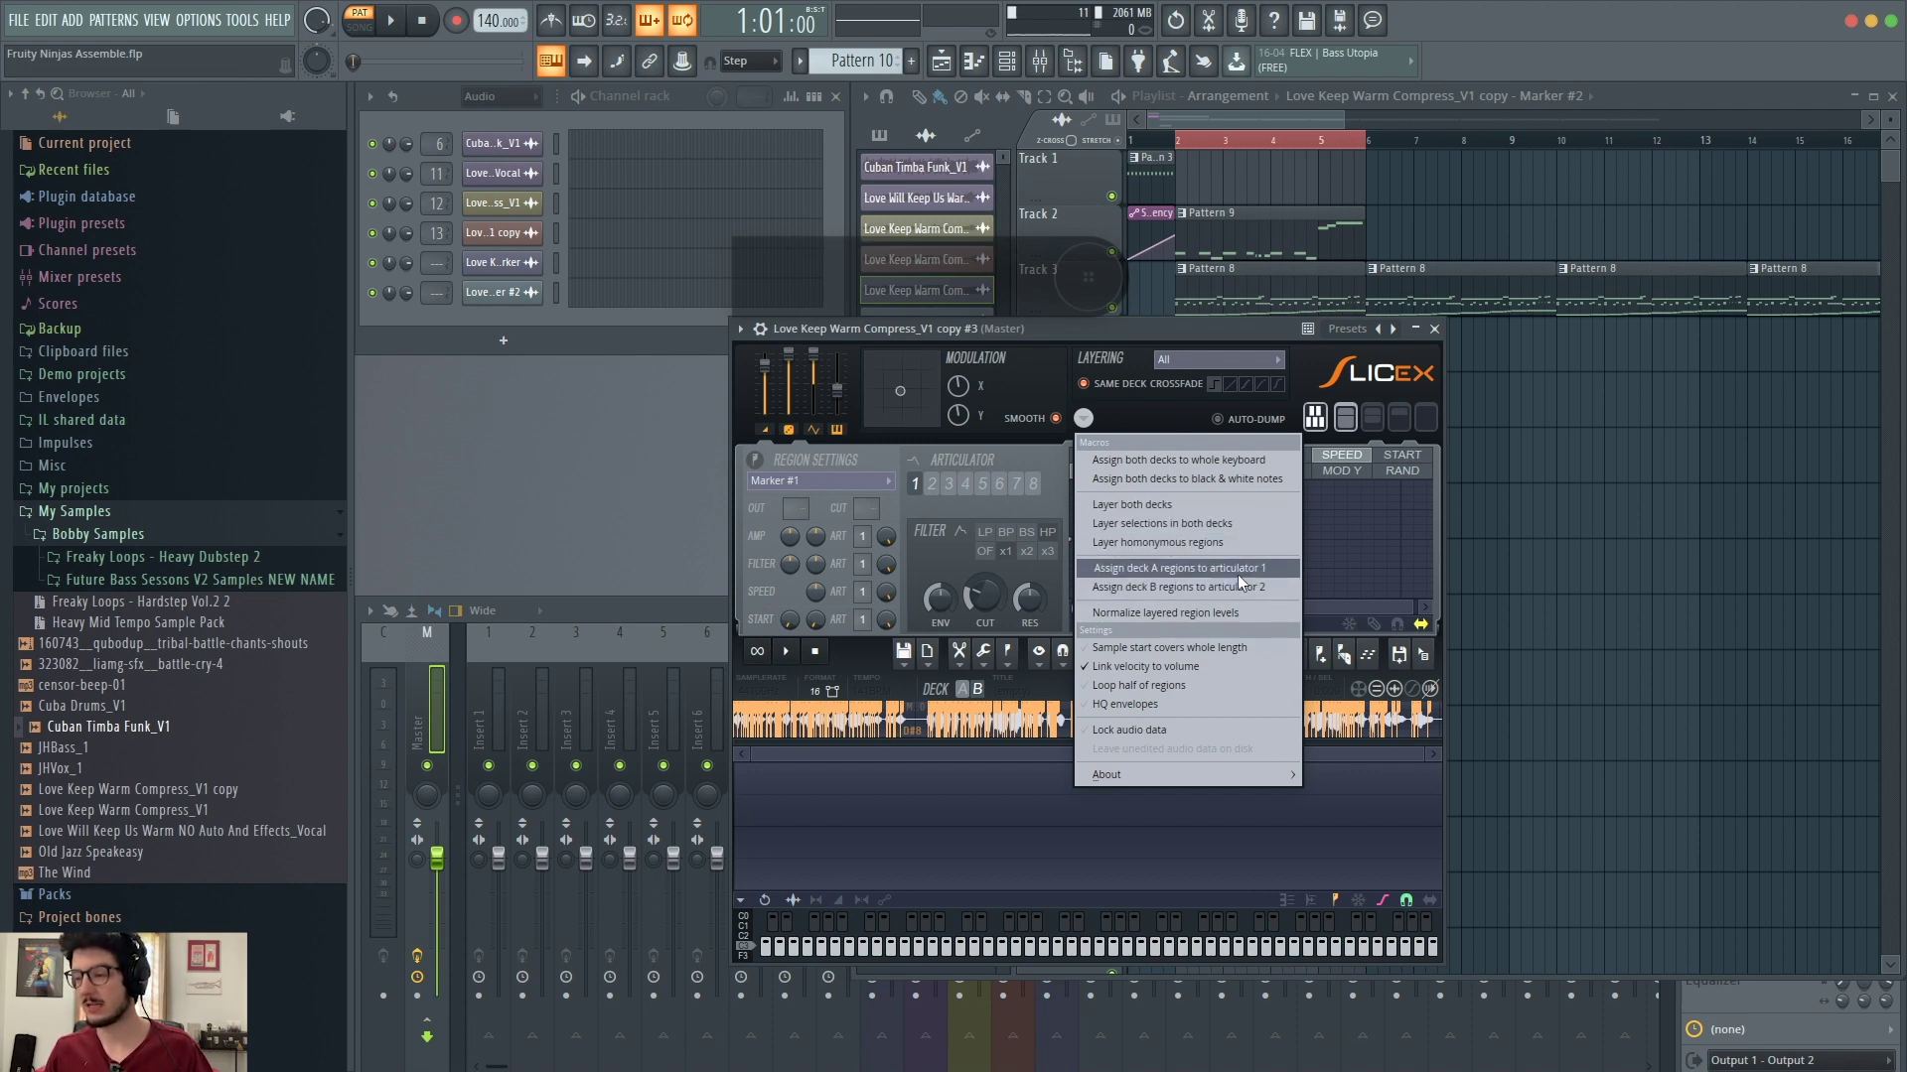
click(1210, 616)
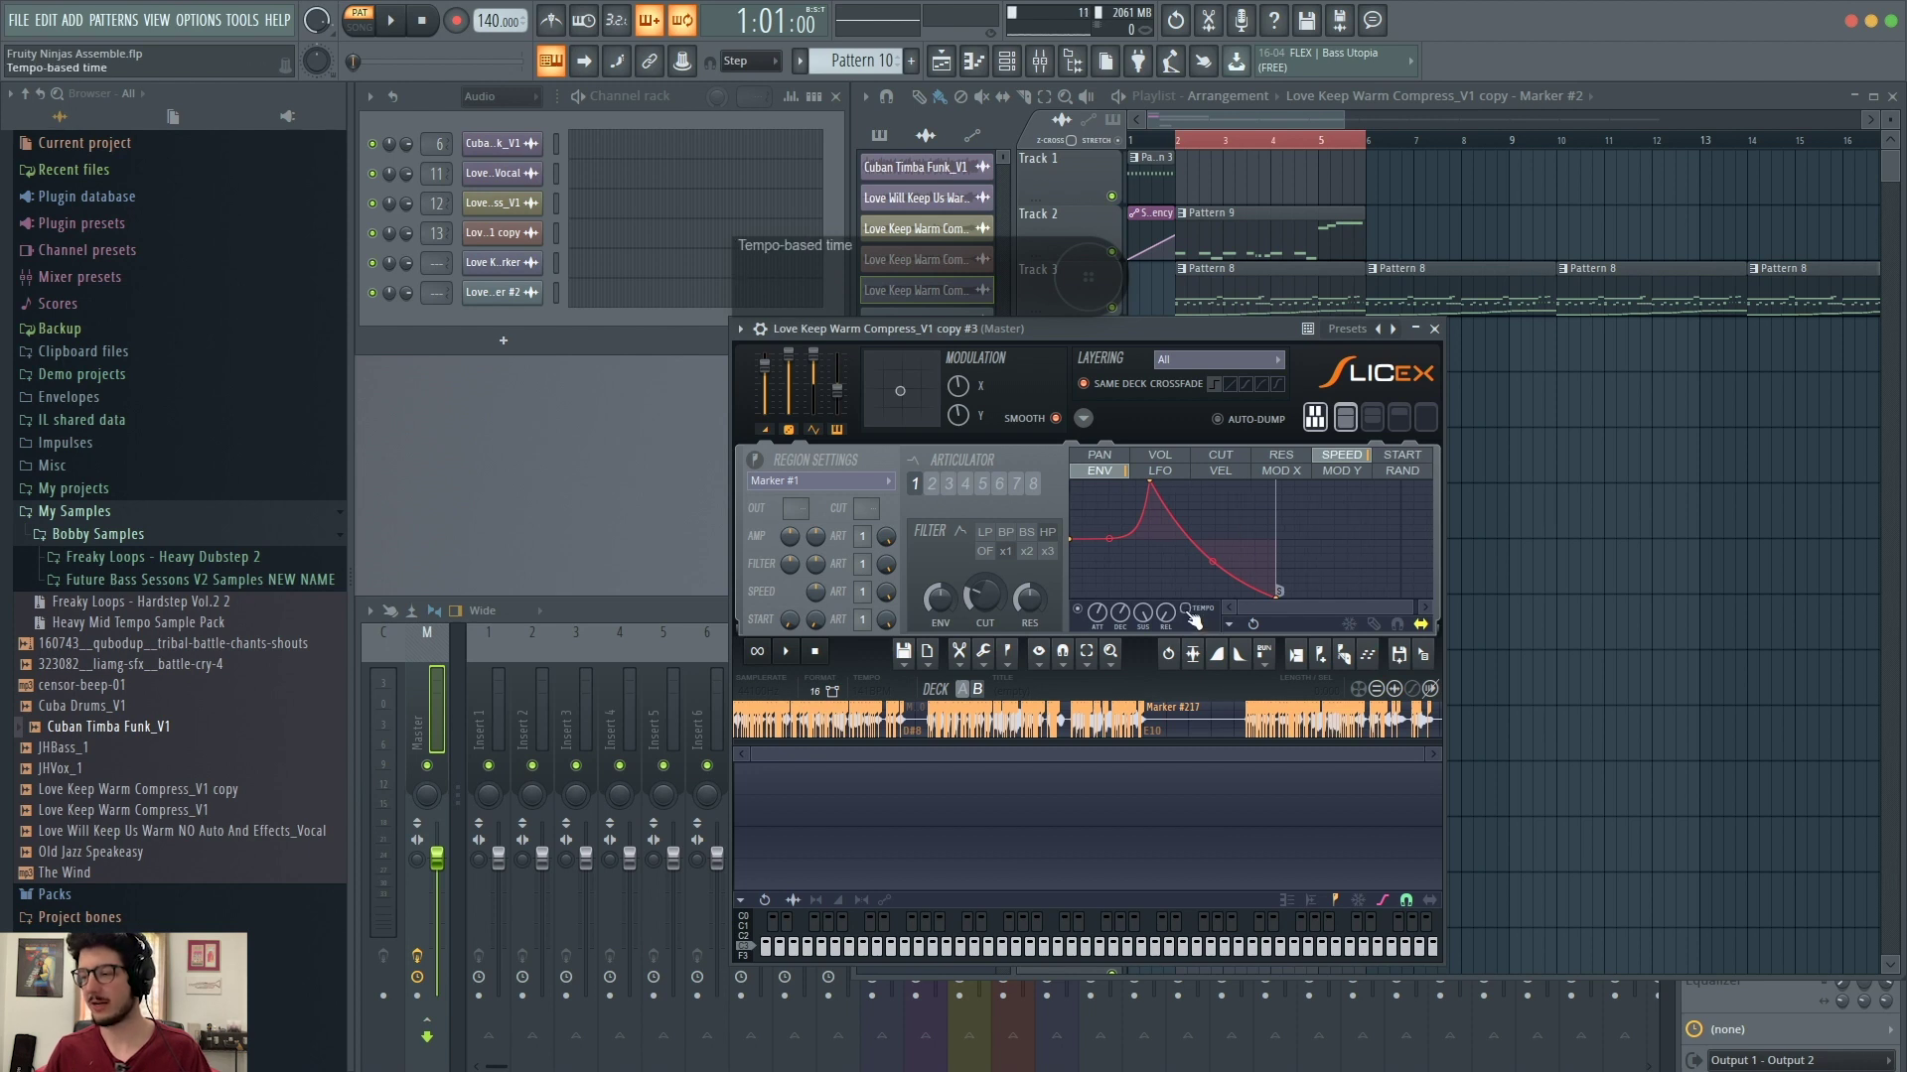
click(1230, 623)
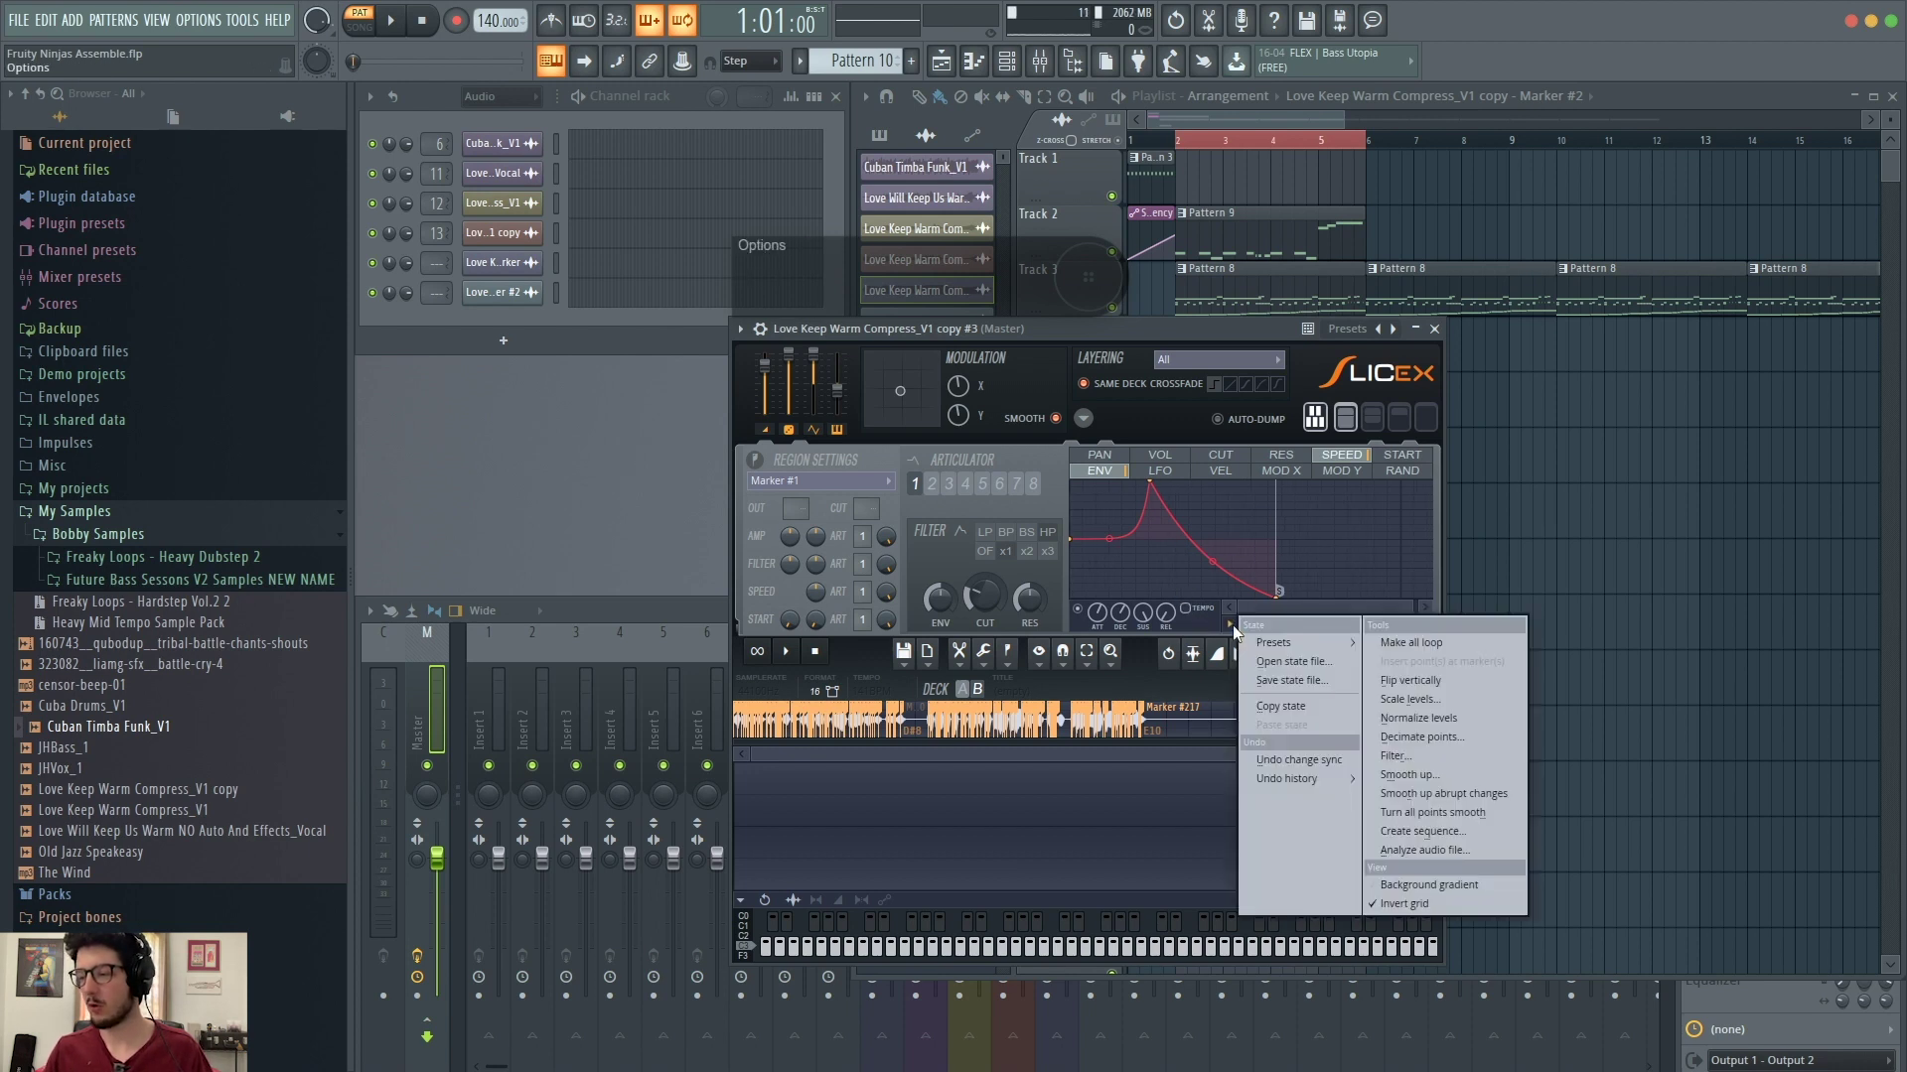
mouse_move(1283, 645)
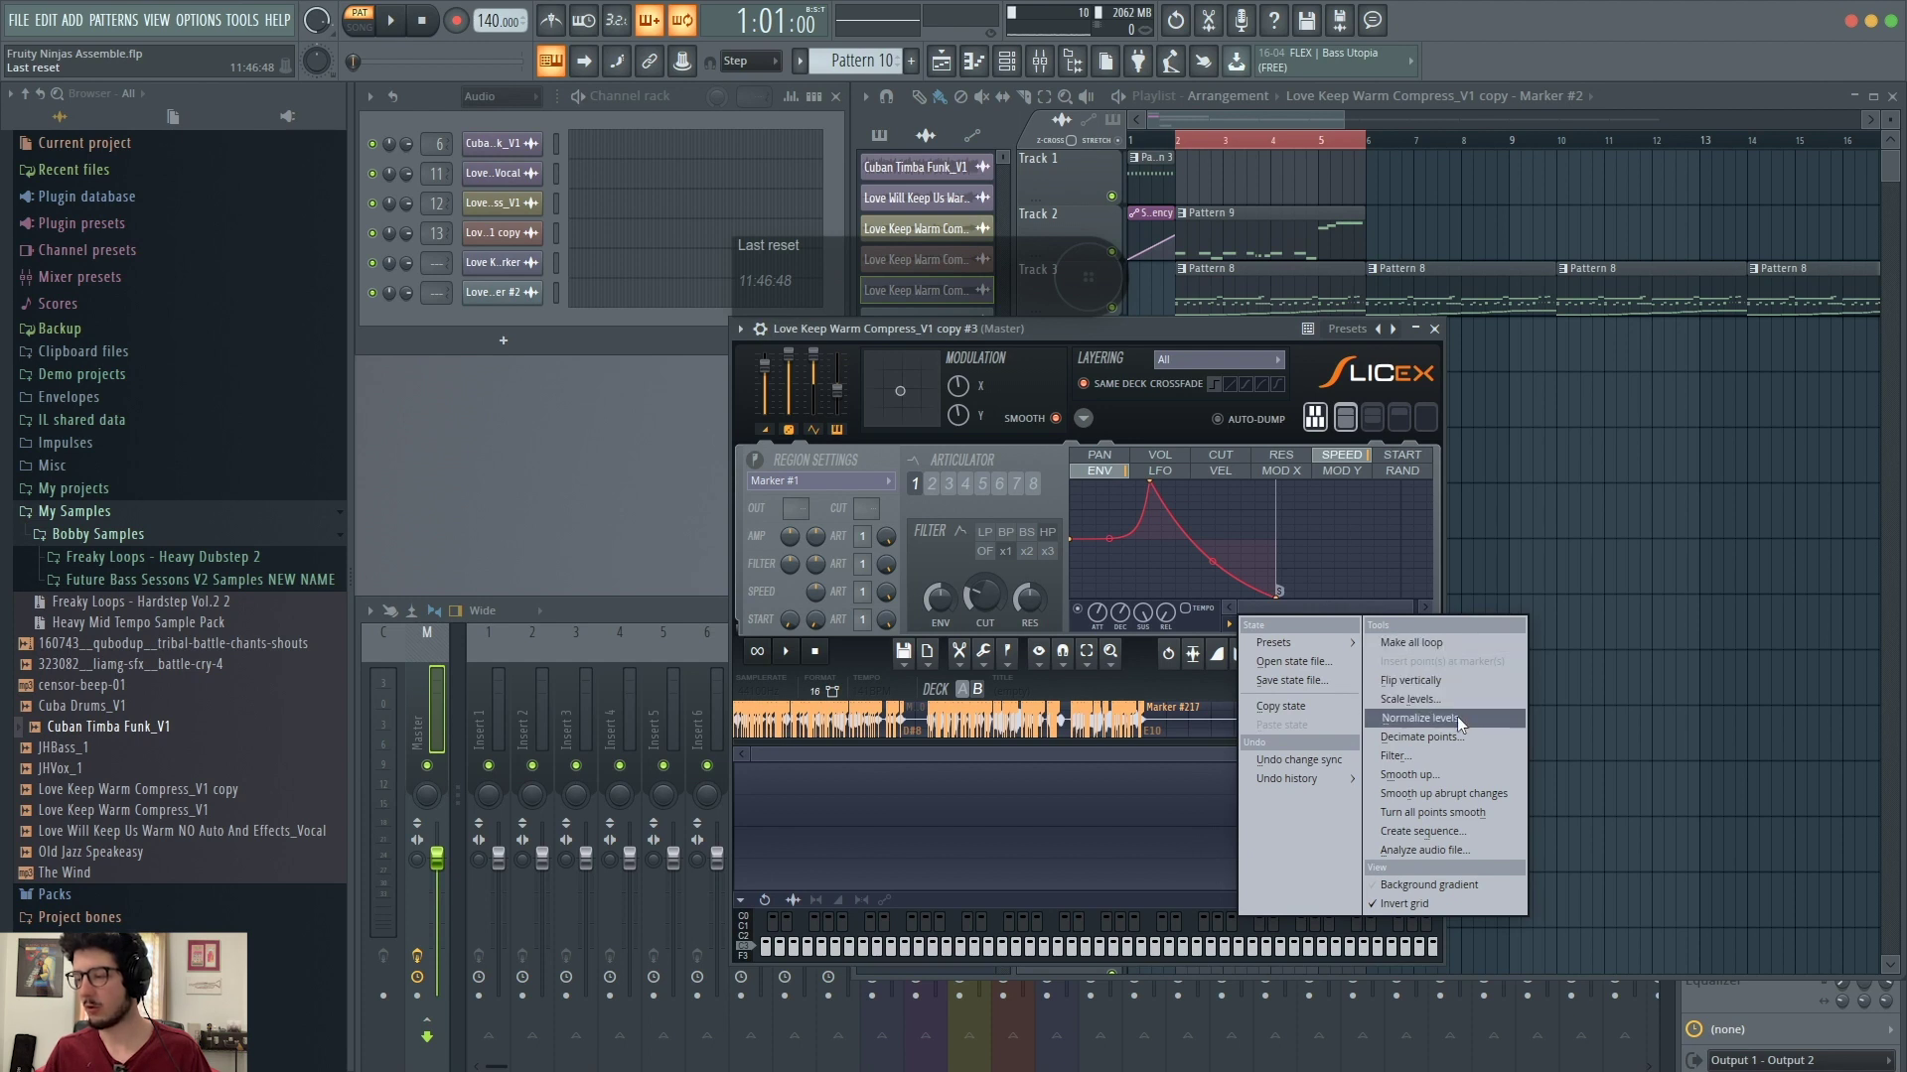
click(1458, 794)
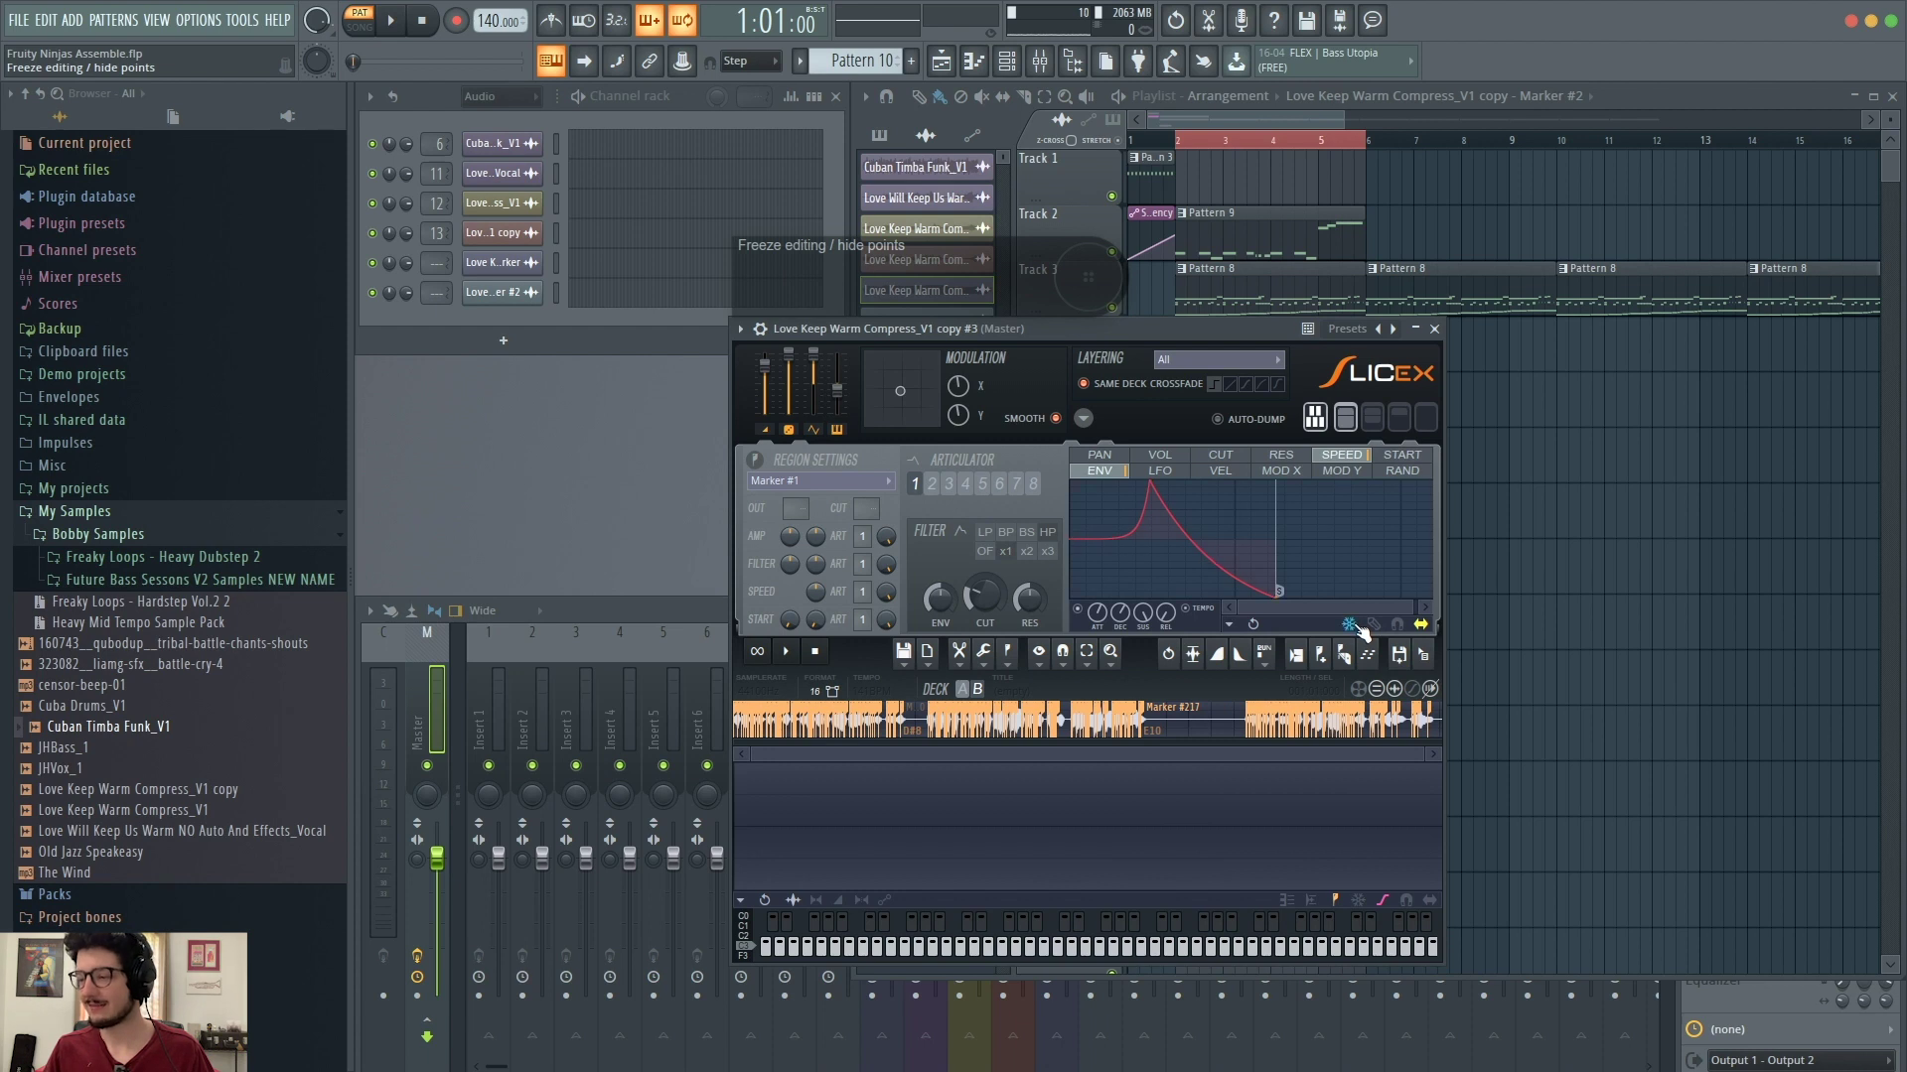
Step: Drag articulator 1's speed envelope with editing frozen, and draw over the curve in step editing mode
drag(1196, 553, 1199, 545)
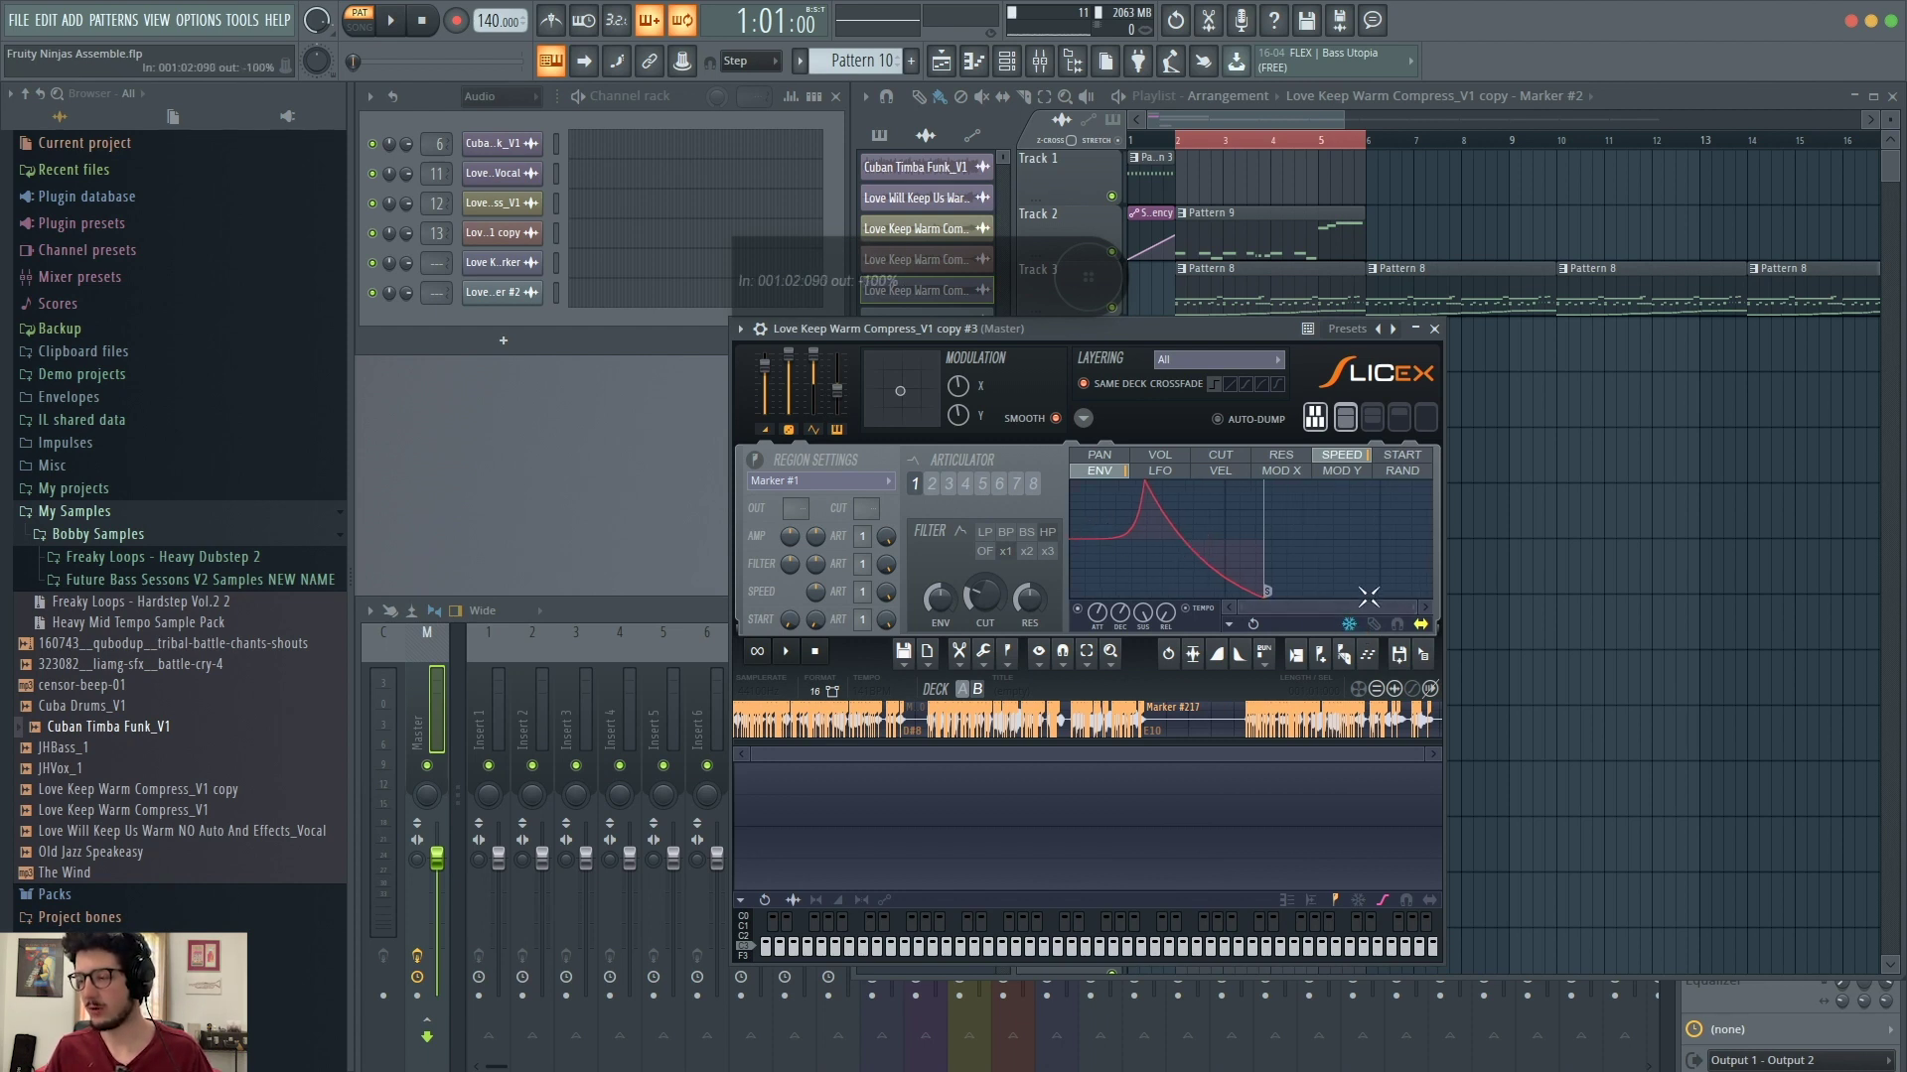
click(1373, 628)
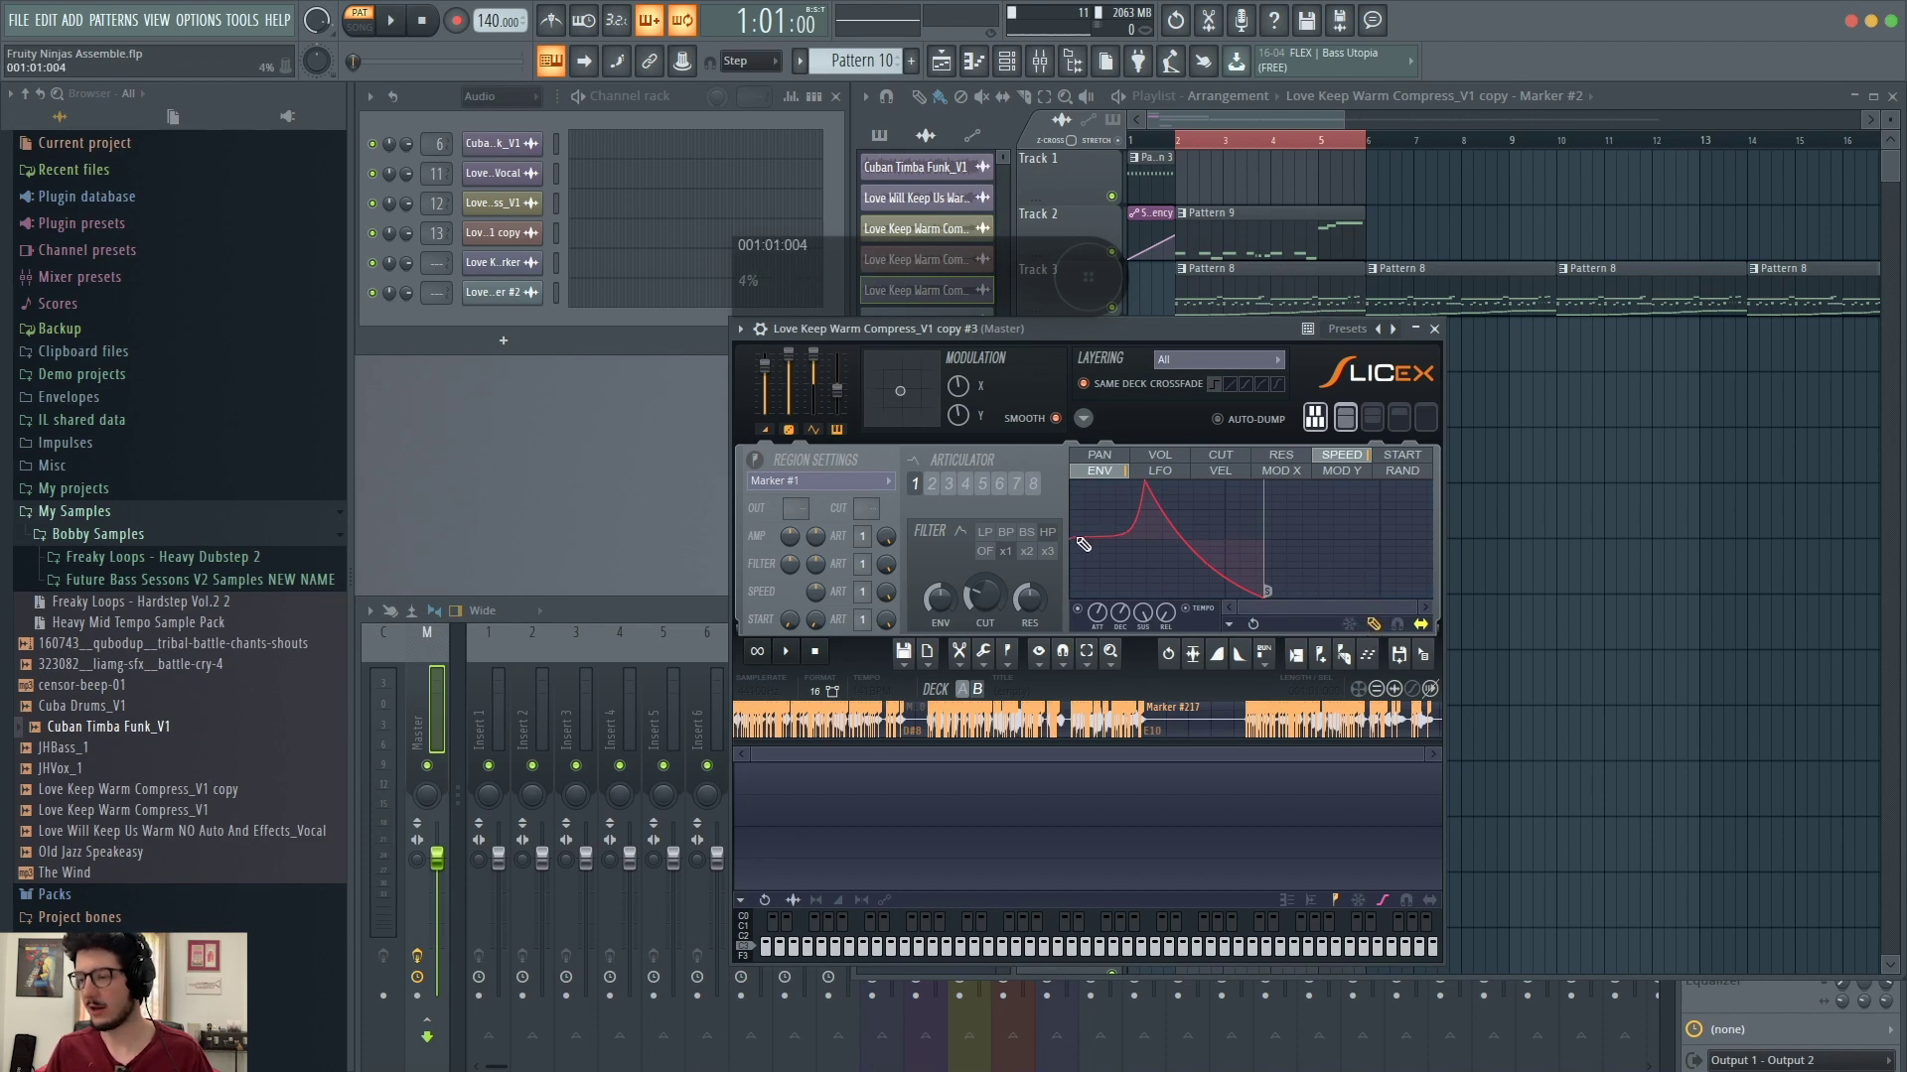
mouse_move(1083, 544)
mouse_down()
mouse_move(1152, 487)
mouse_move(1196, 594)
mouse_move(1253, 558)
mouse_move(1203, 485)
mouse_move(1127, 581)
mouse_move(1073, 610)
mouse_move(1144, 544)
mouse_move(1162, 475)
mouse_up()
click(1162, 473)
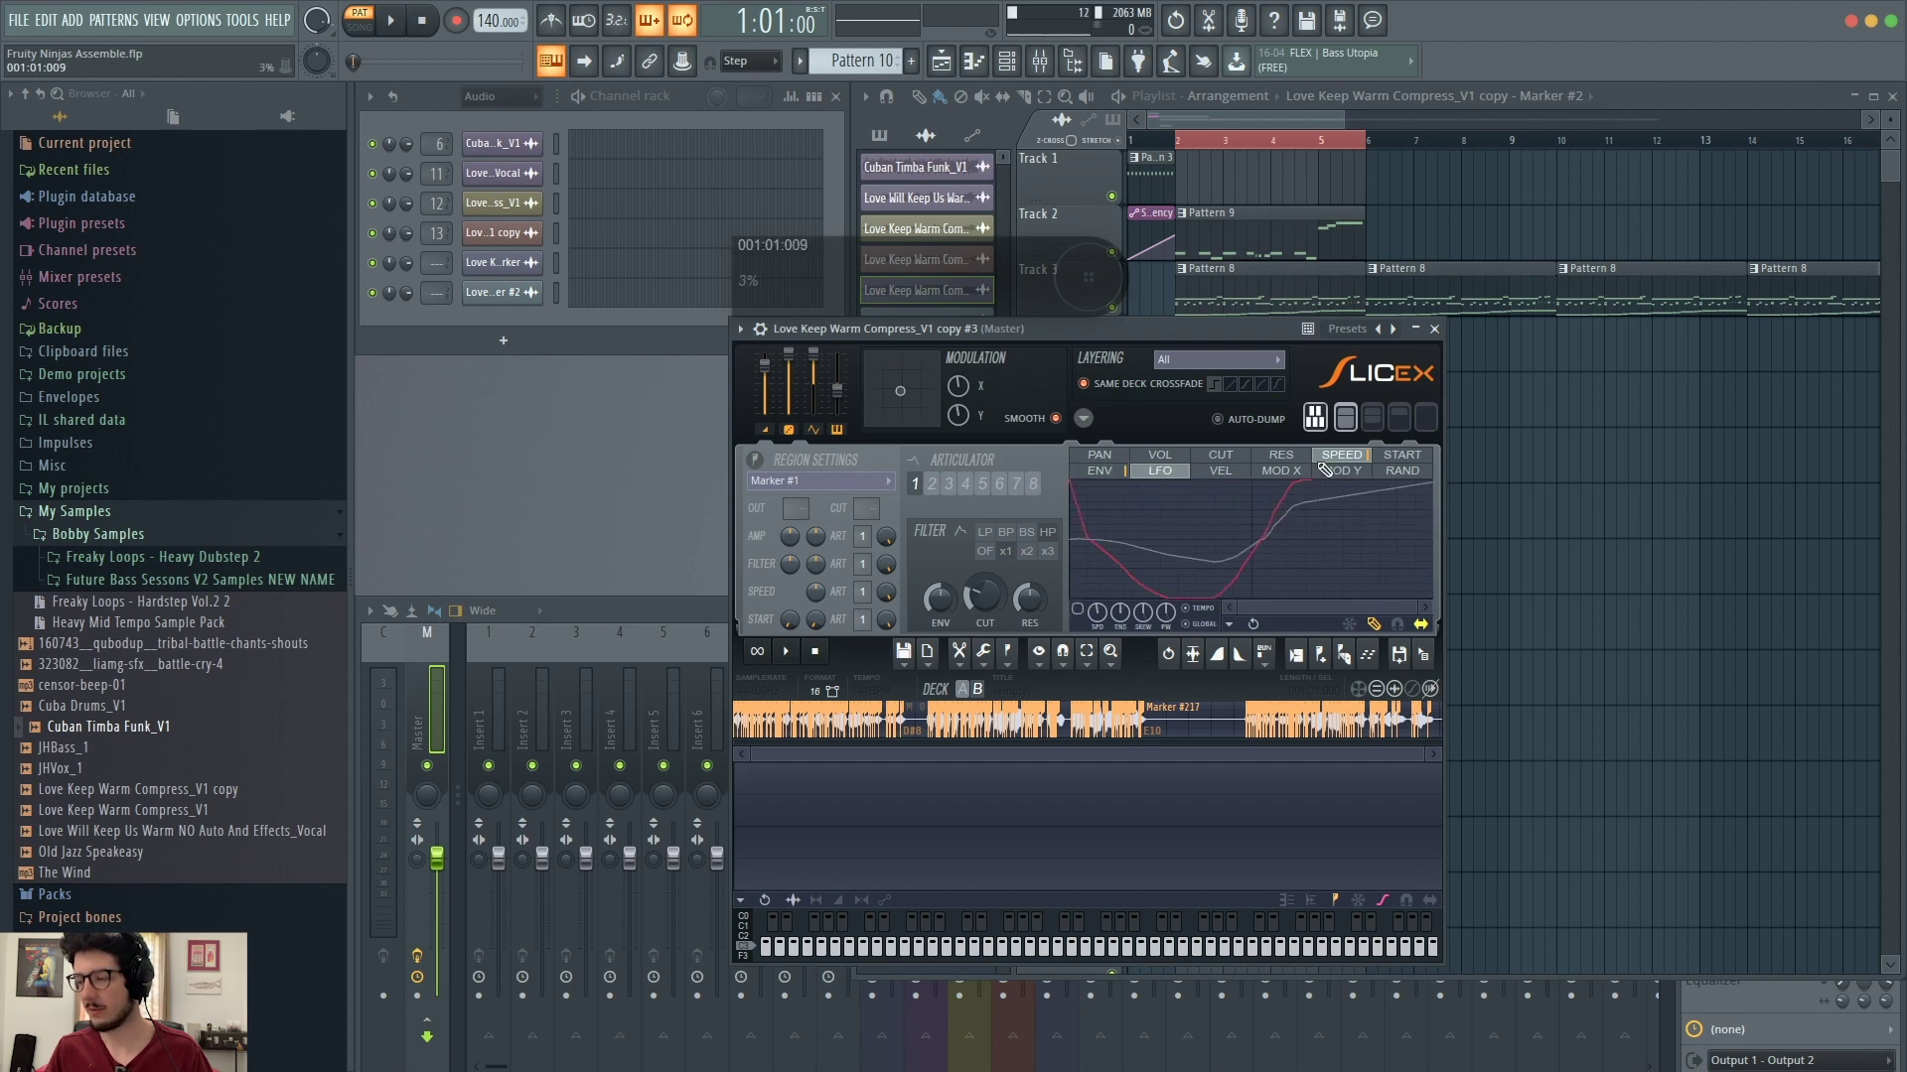
Step: Draw articulator 1's pan envelope with an early peak, a dip, a long second hump and a final steep fall
click(1099, 454)
click(1099, 471)
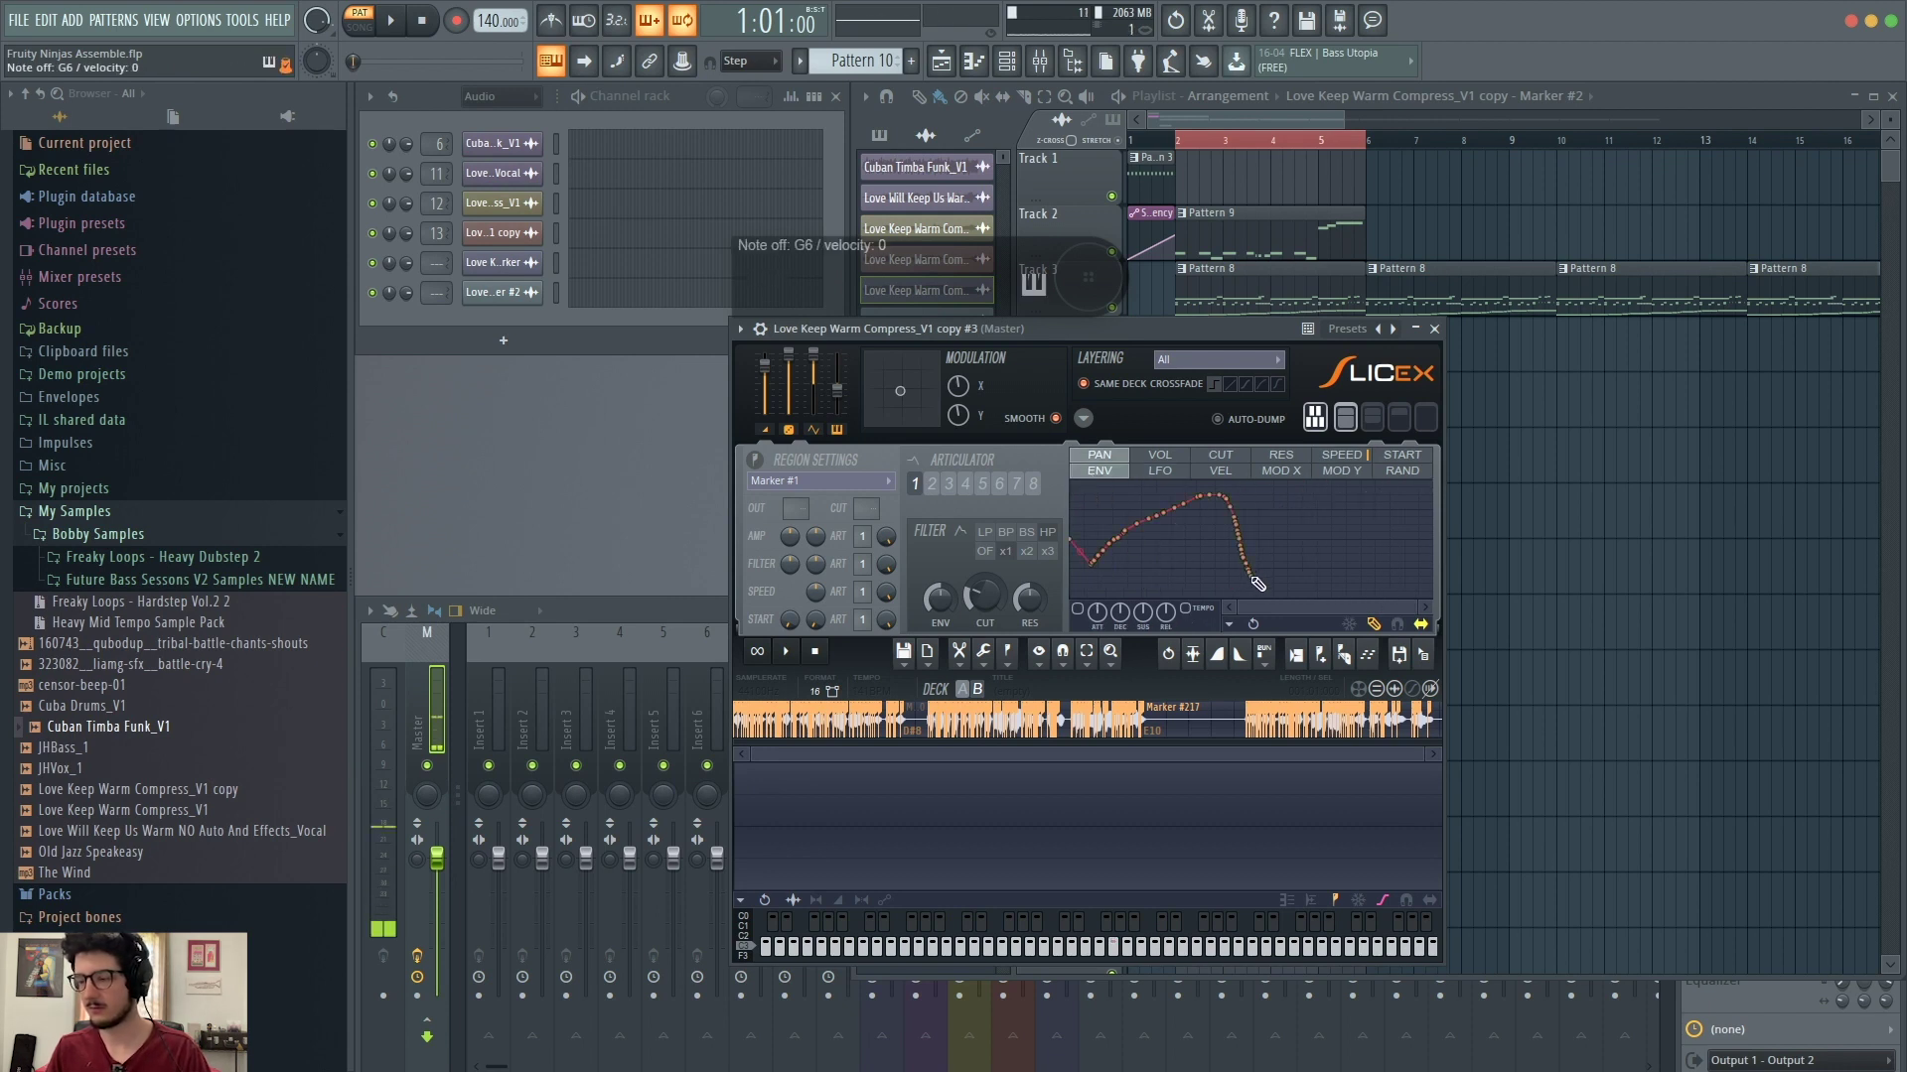
click(1087, 488)
drag(1123, 571, 1334, 598)
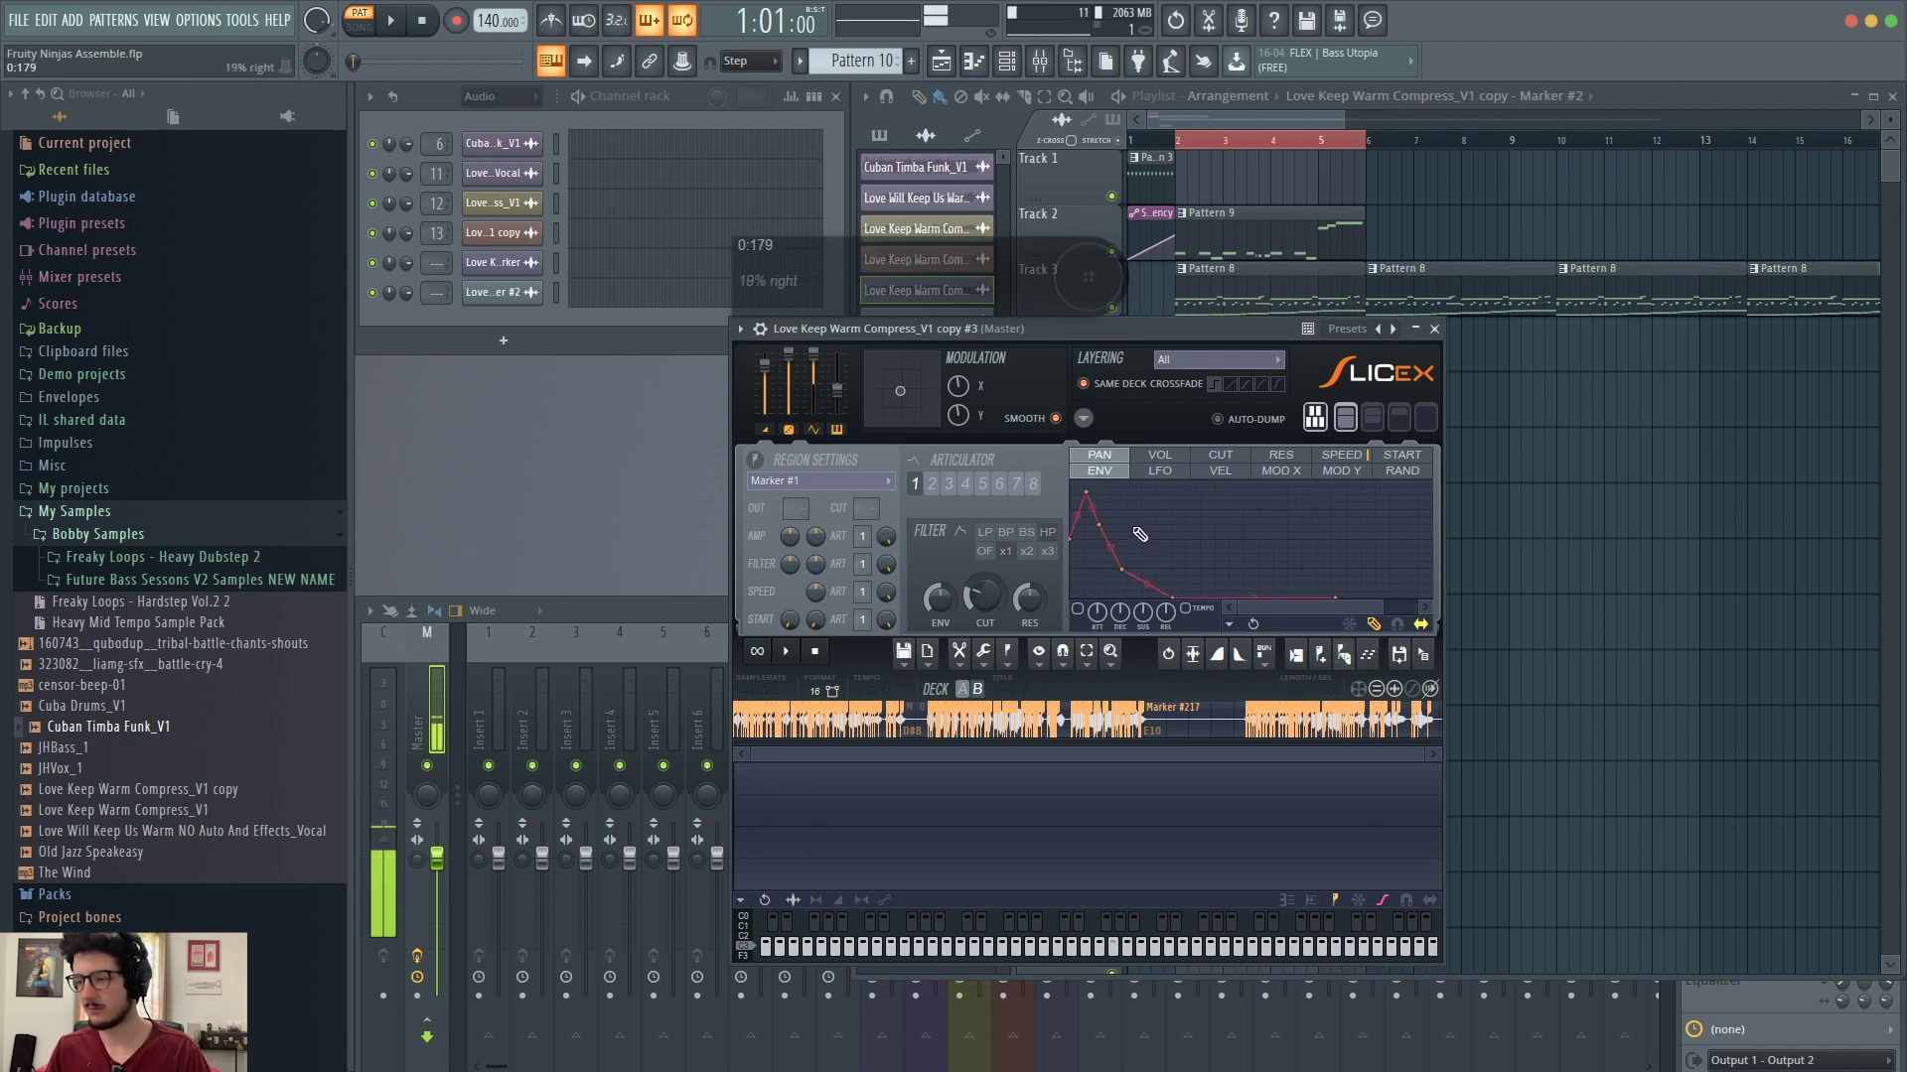
mouse_move(1099, 524)
mouse_down()
mouse_move(1206, 492)
mouse_move(1262, 511)
mouse_up()
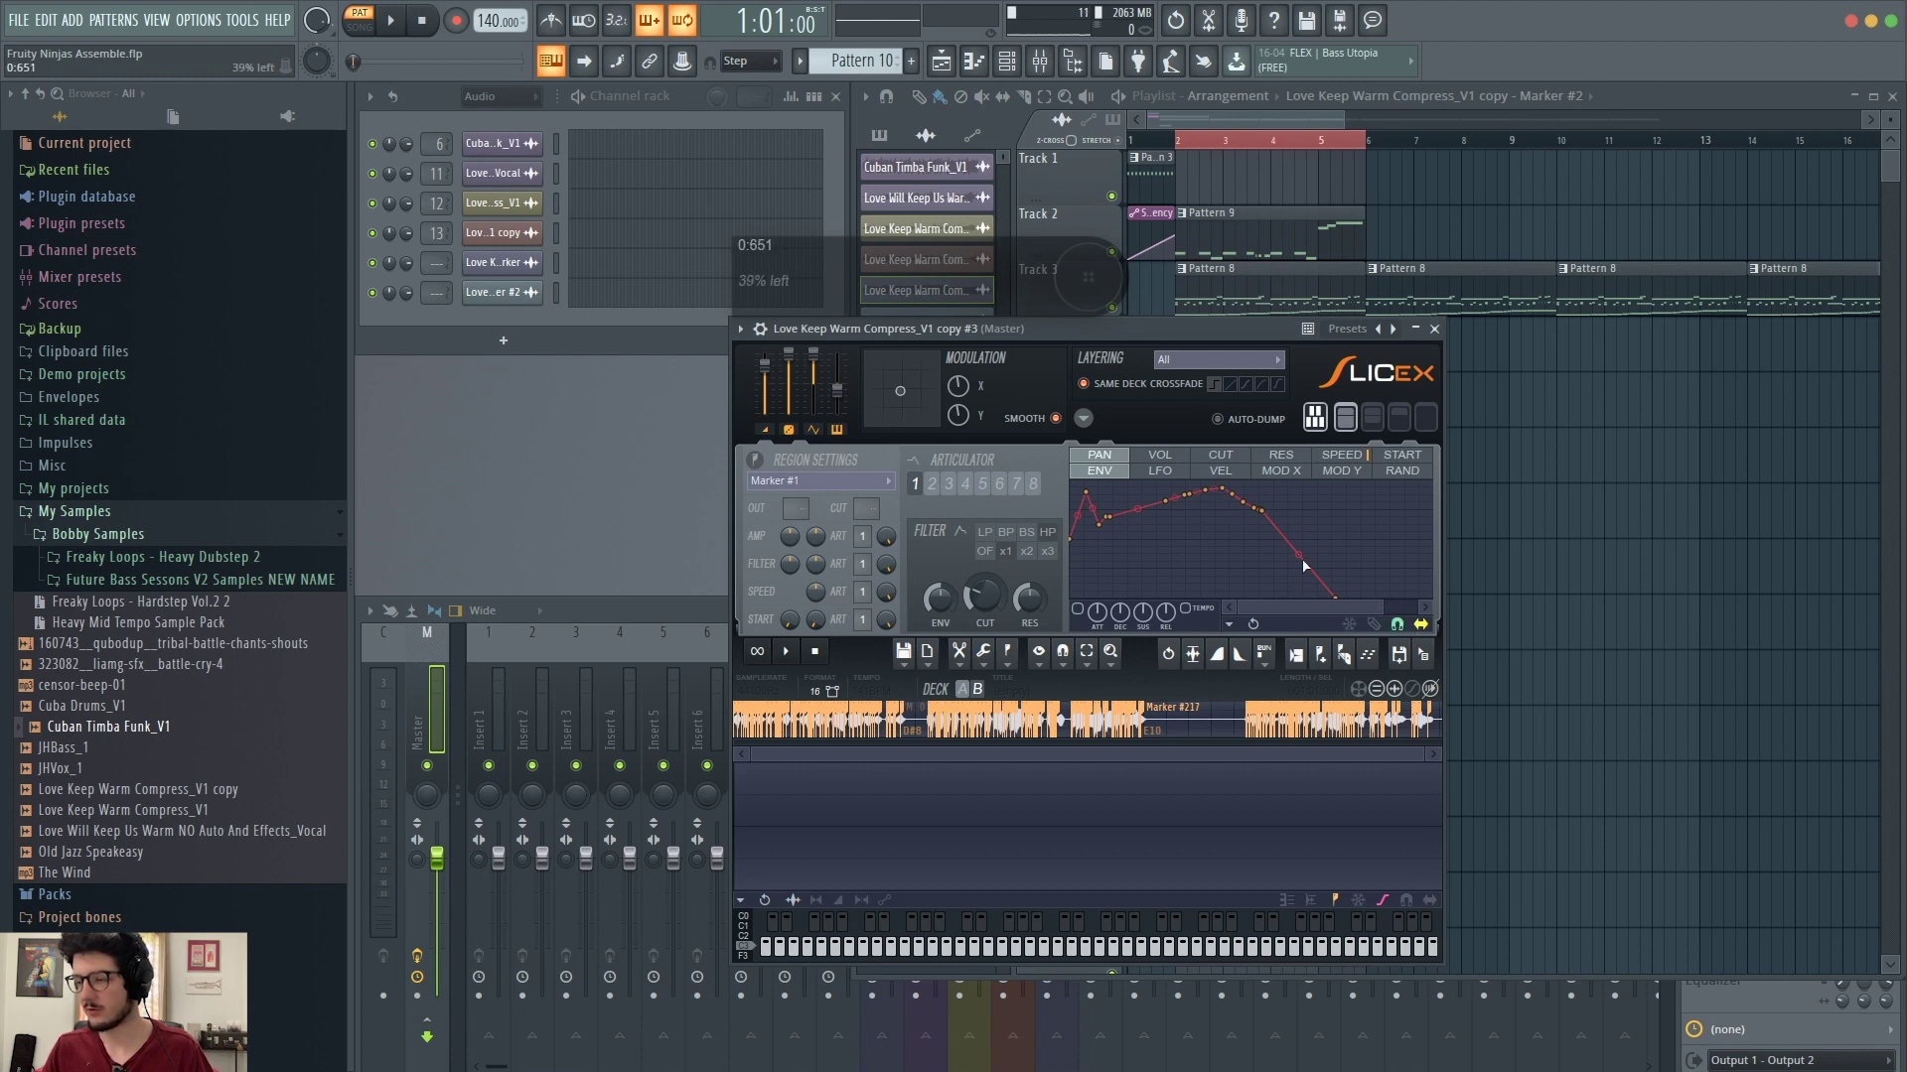
mouse_move(1266, 511)
mouse_down()
mouse_move(1420, 519)
mouse_move(1261, 504)
mouse_up()
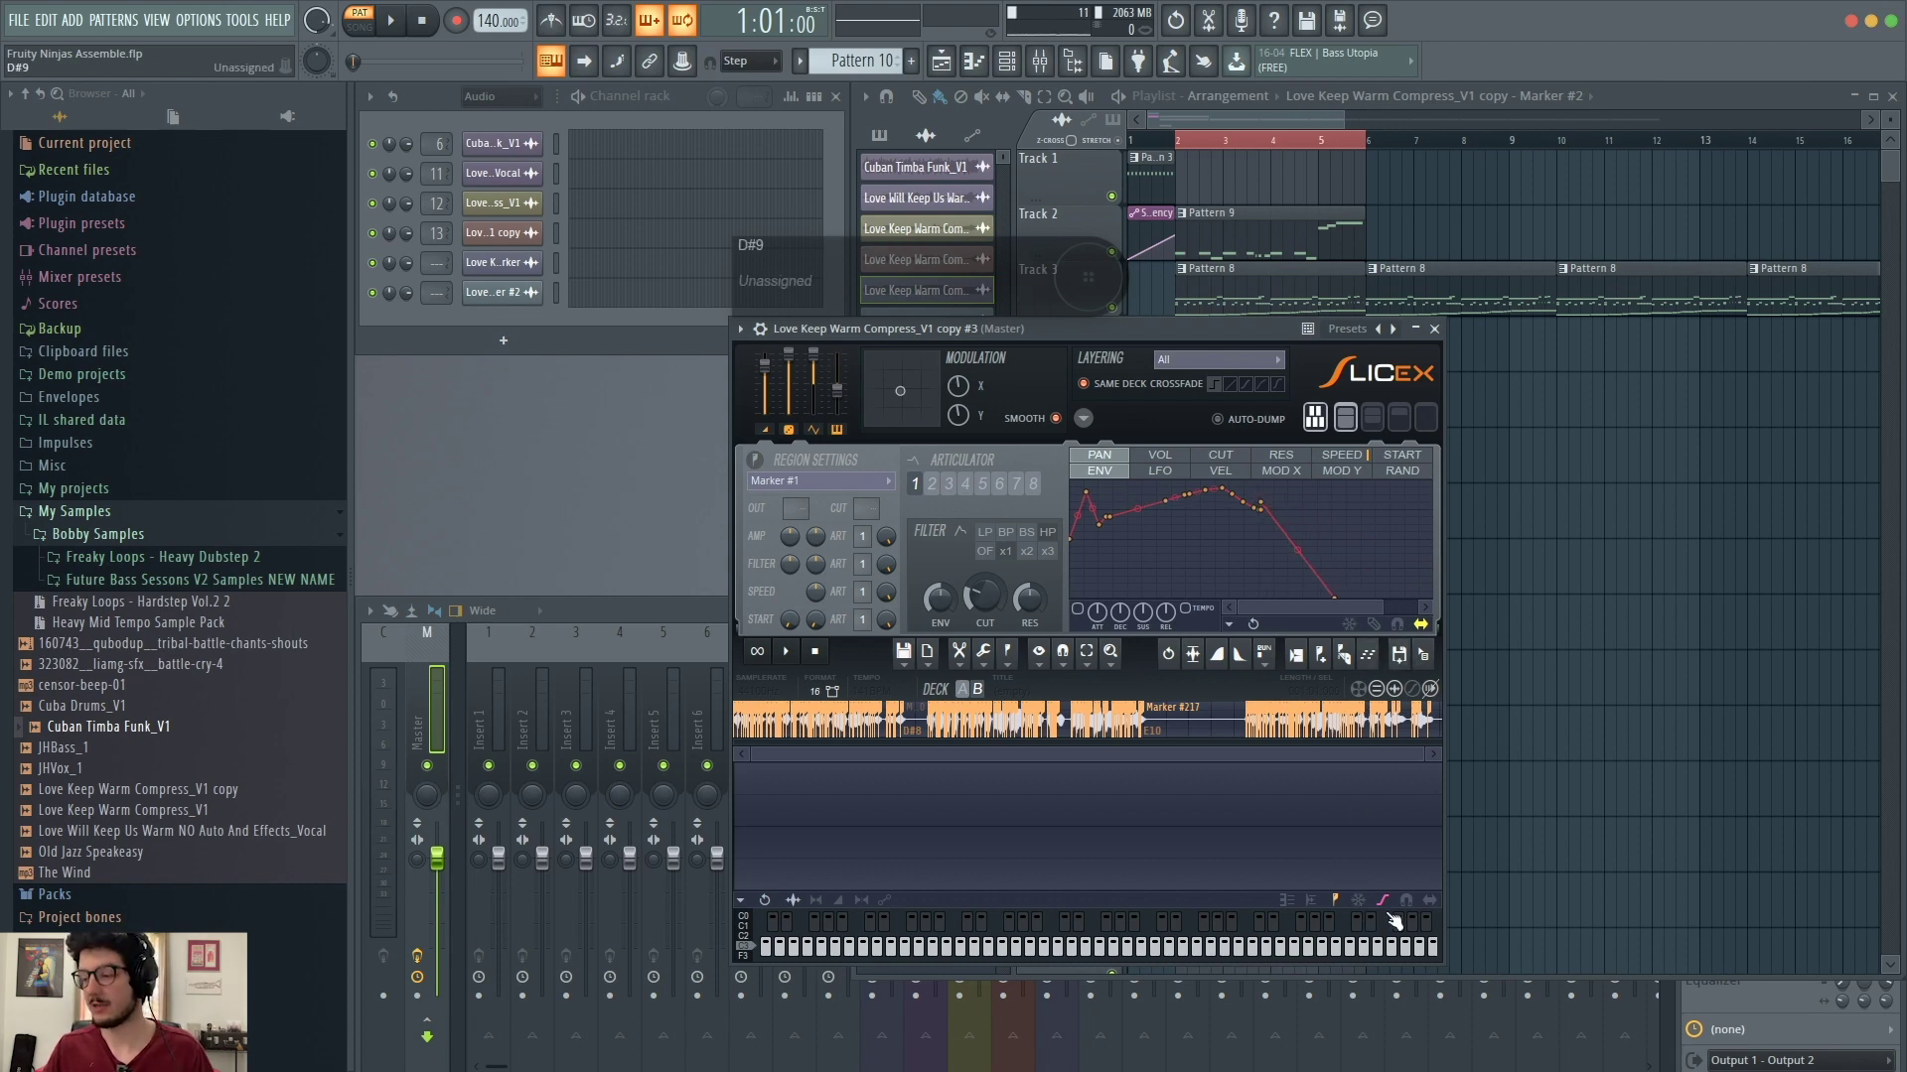
Step: Hide the region markers on deck A's waveform and preview its spectrum and noise threshold views
click(1211, 721)
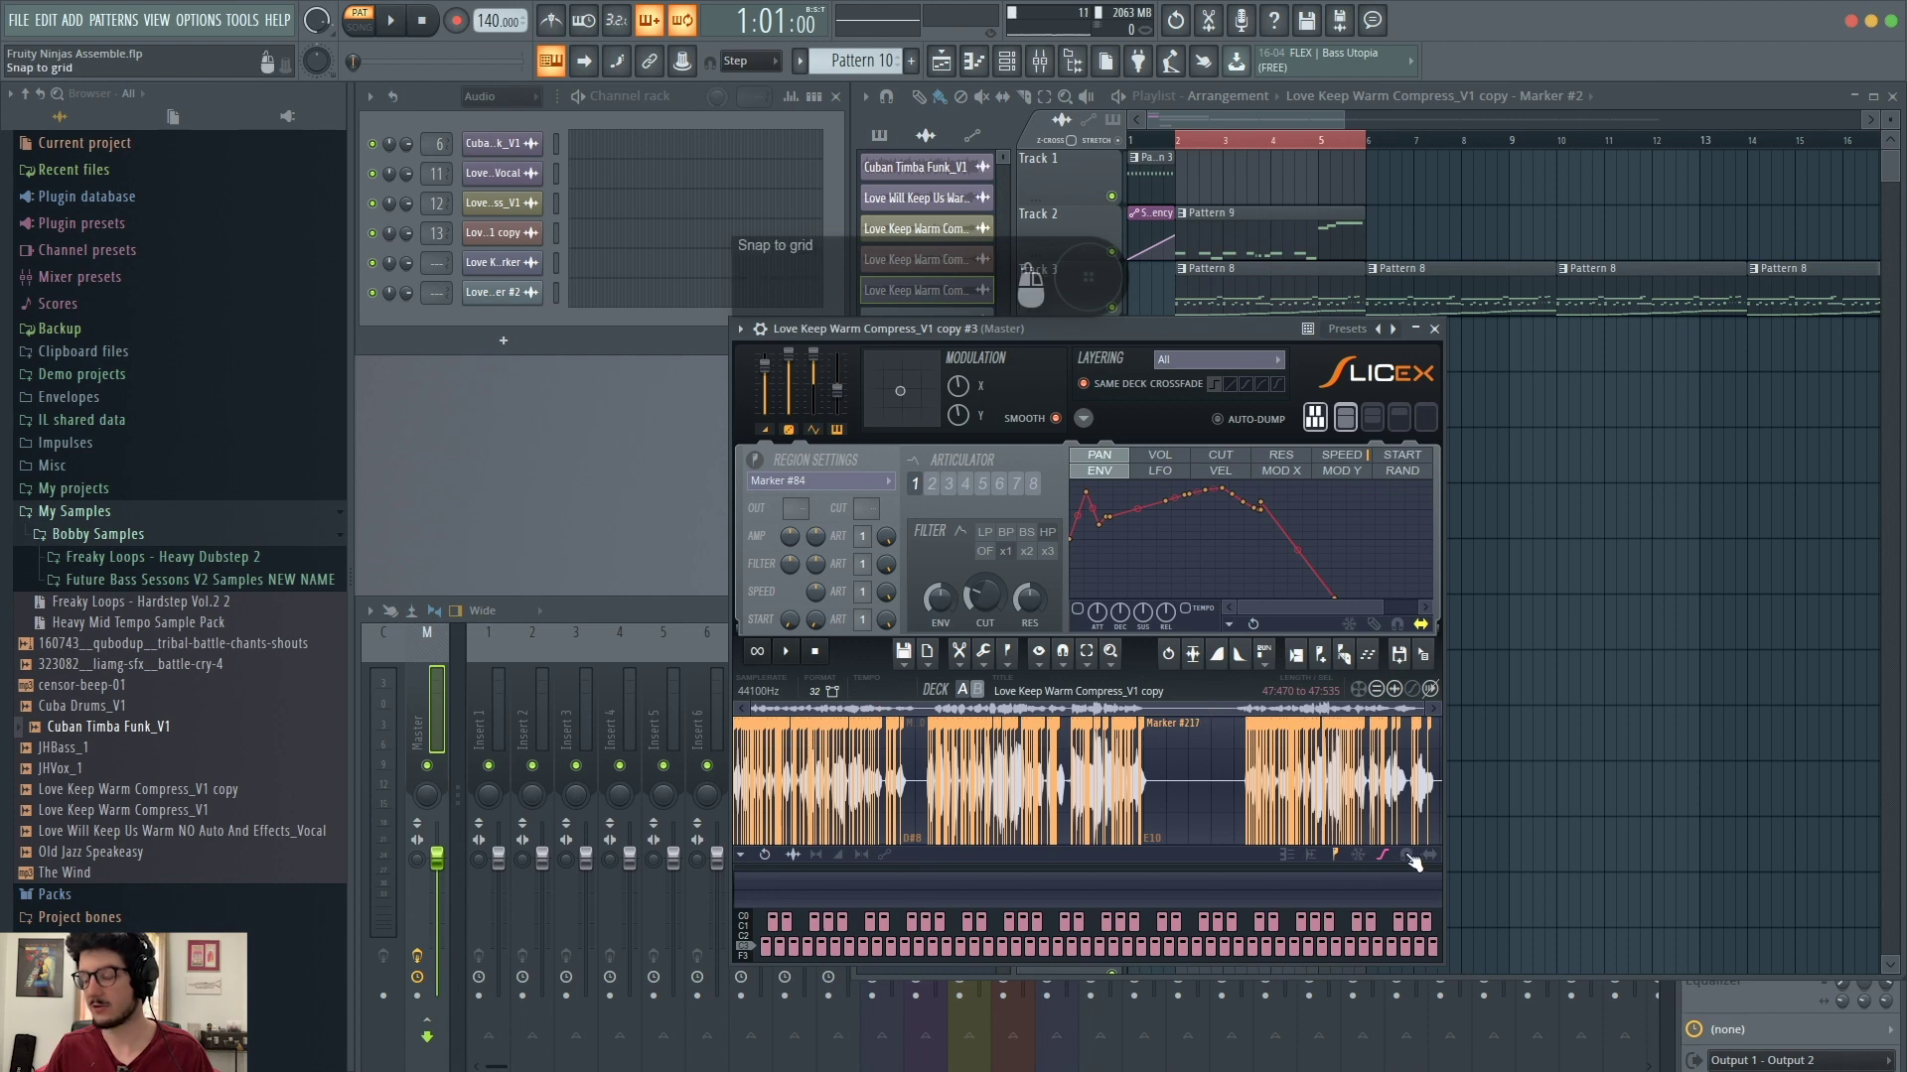
click(1337, 856)
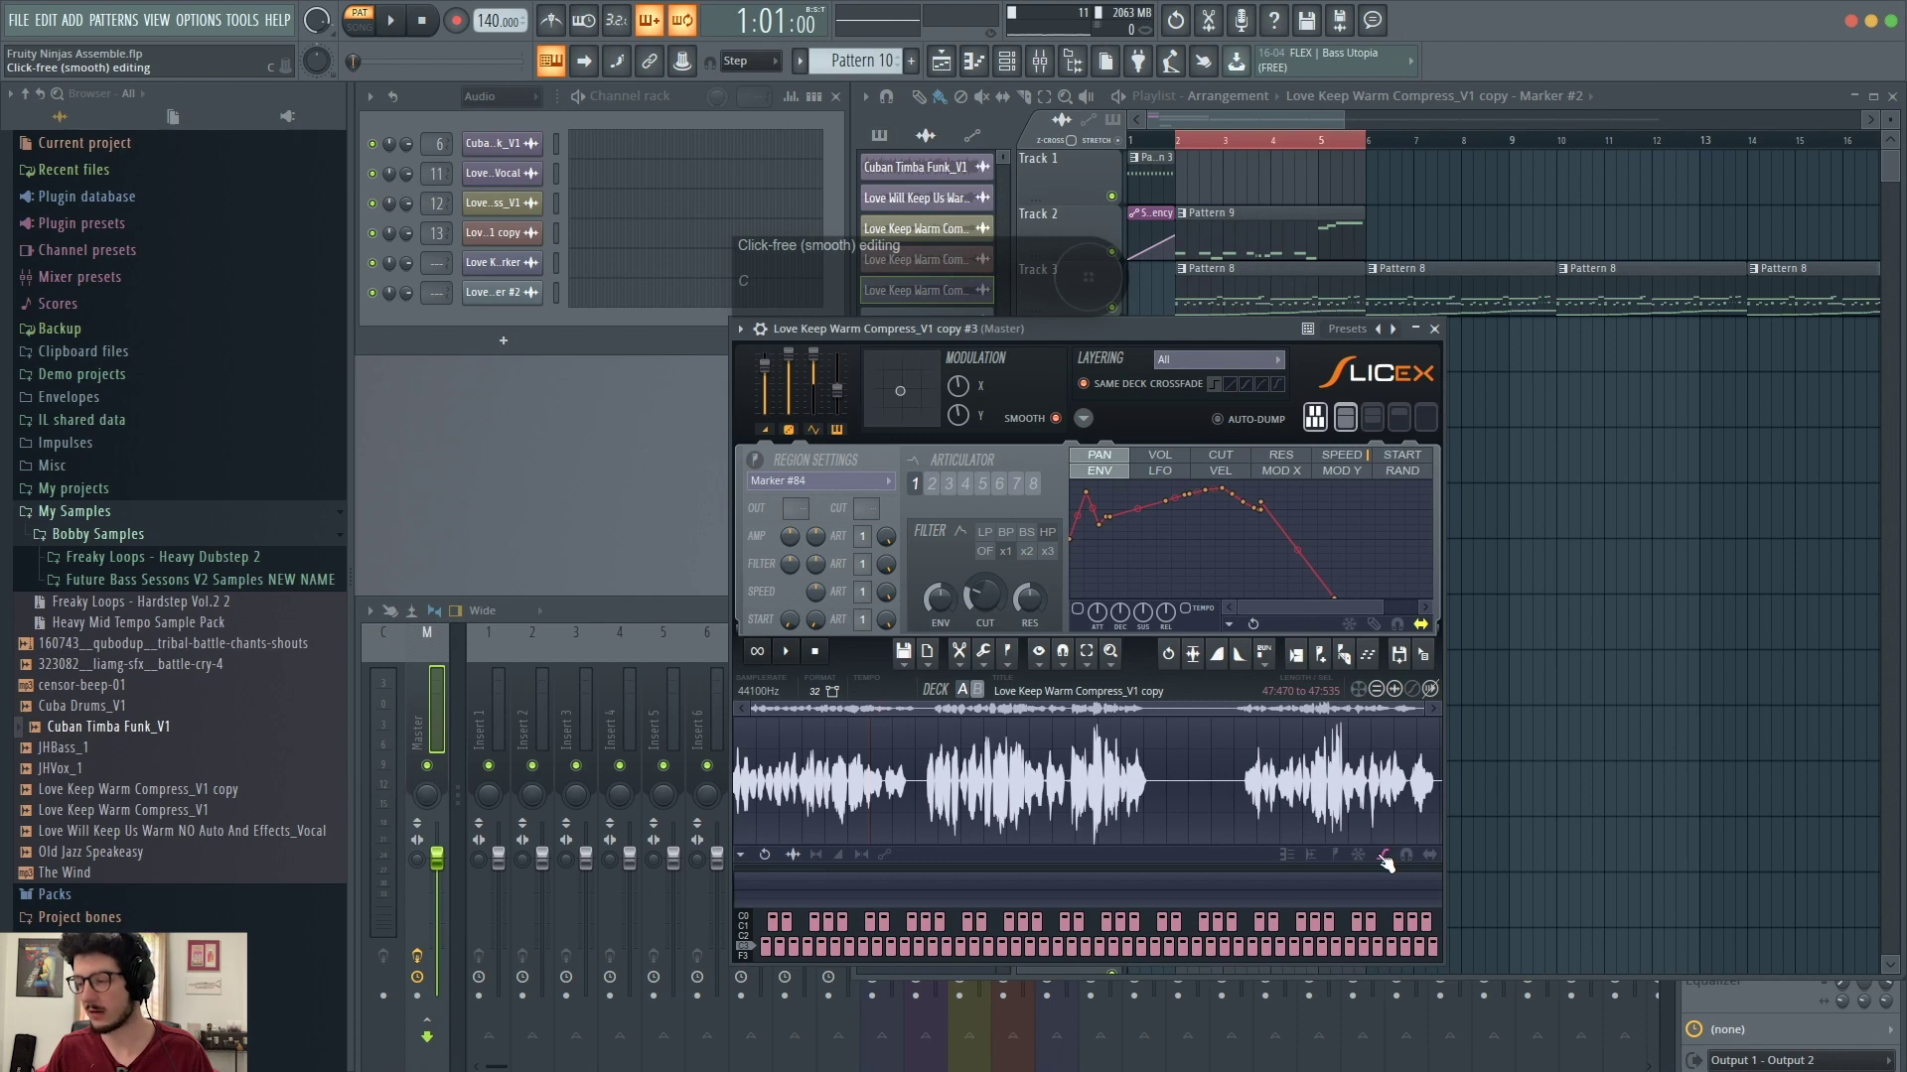
click(1287, 856)
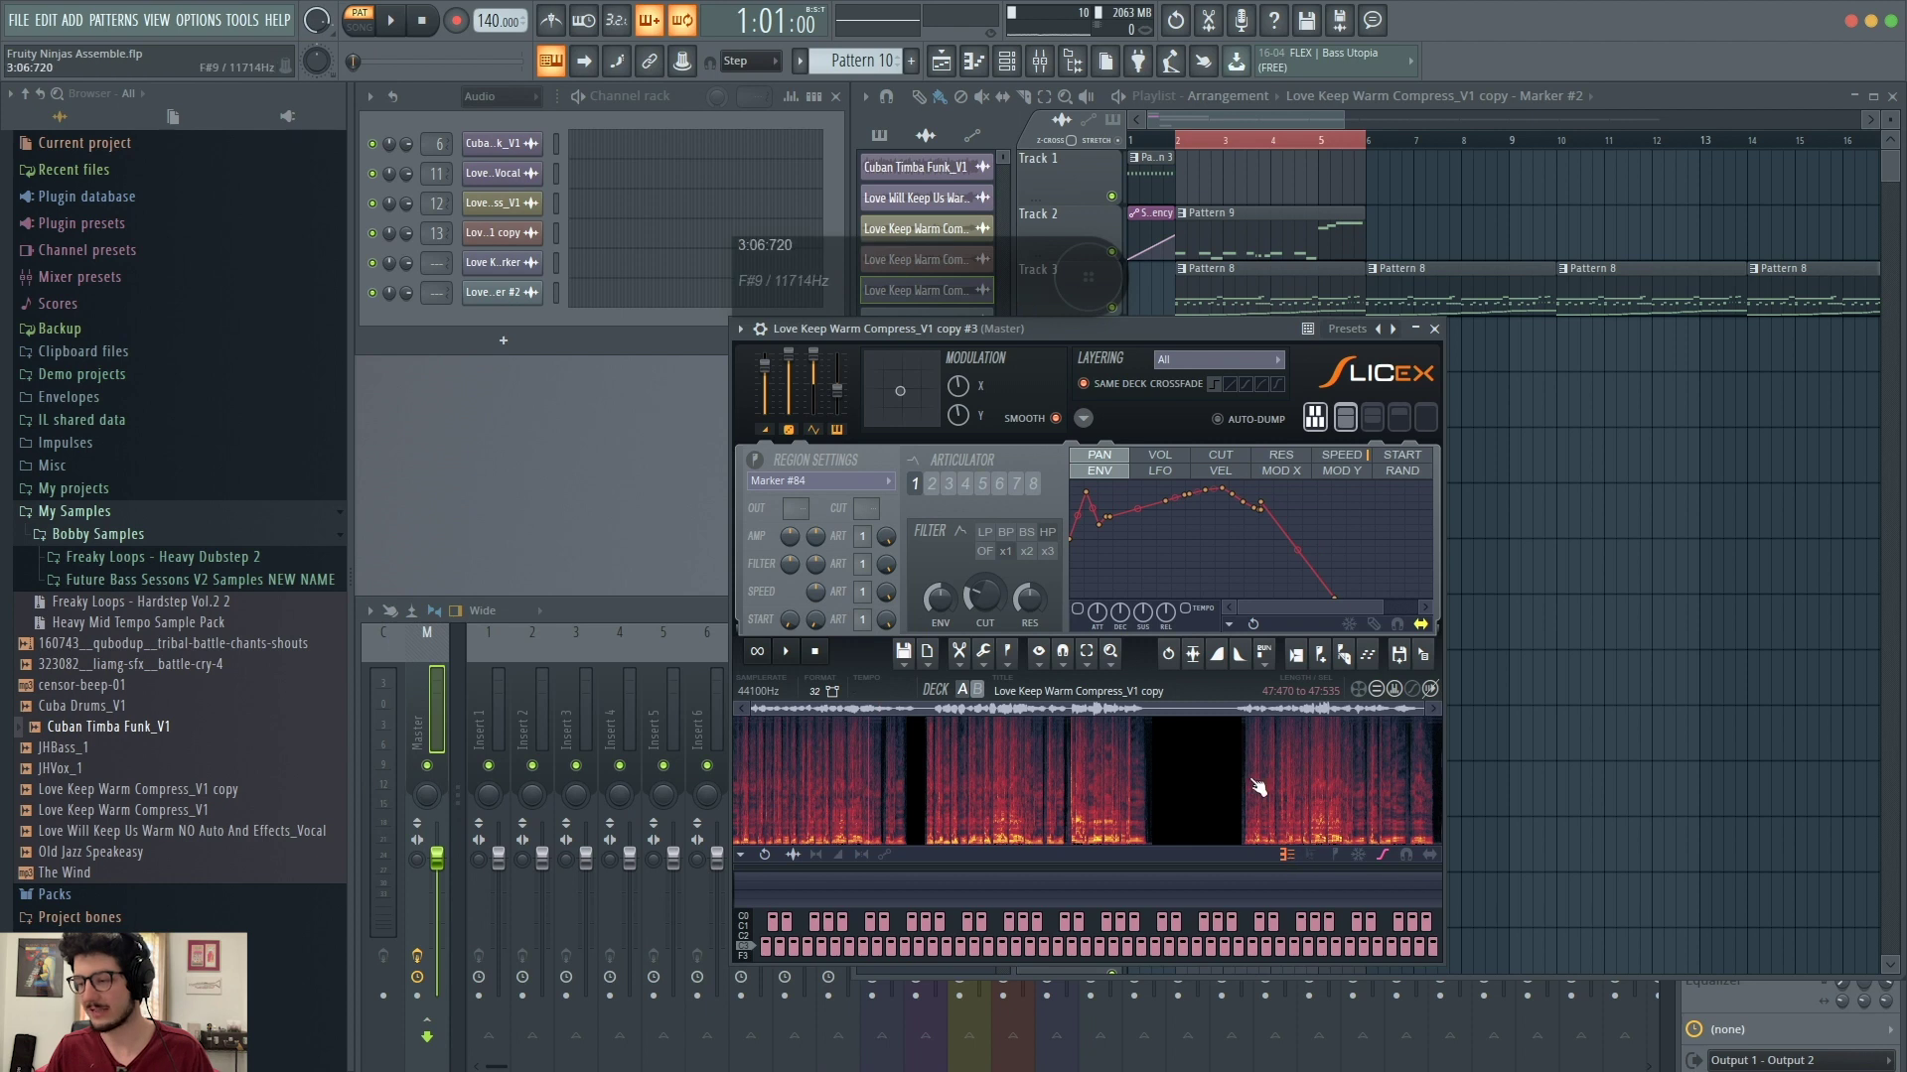
click(1287, 857)
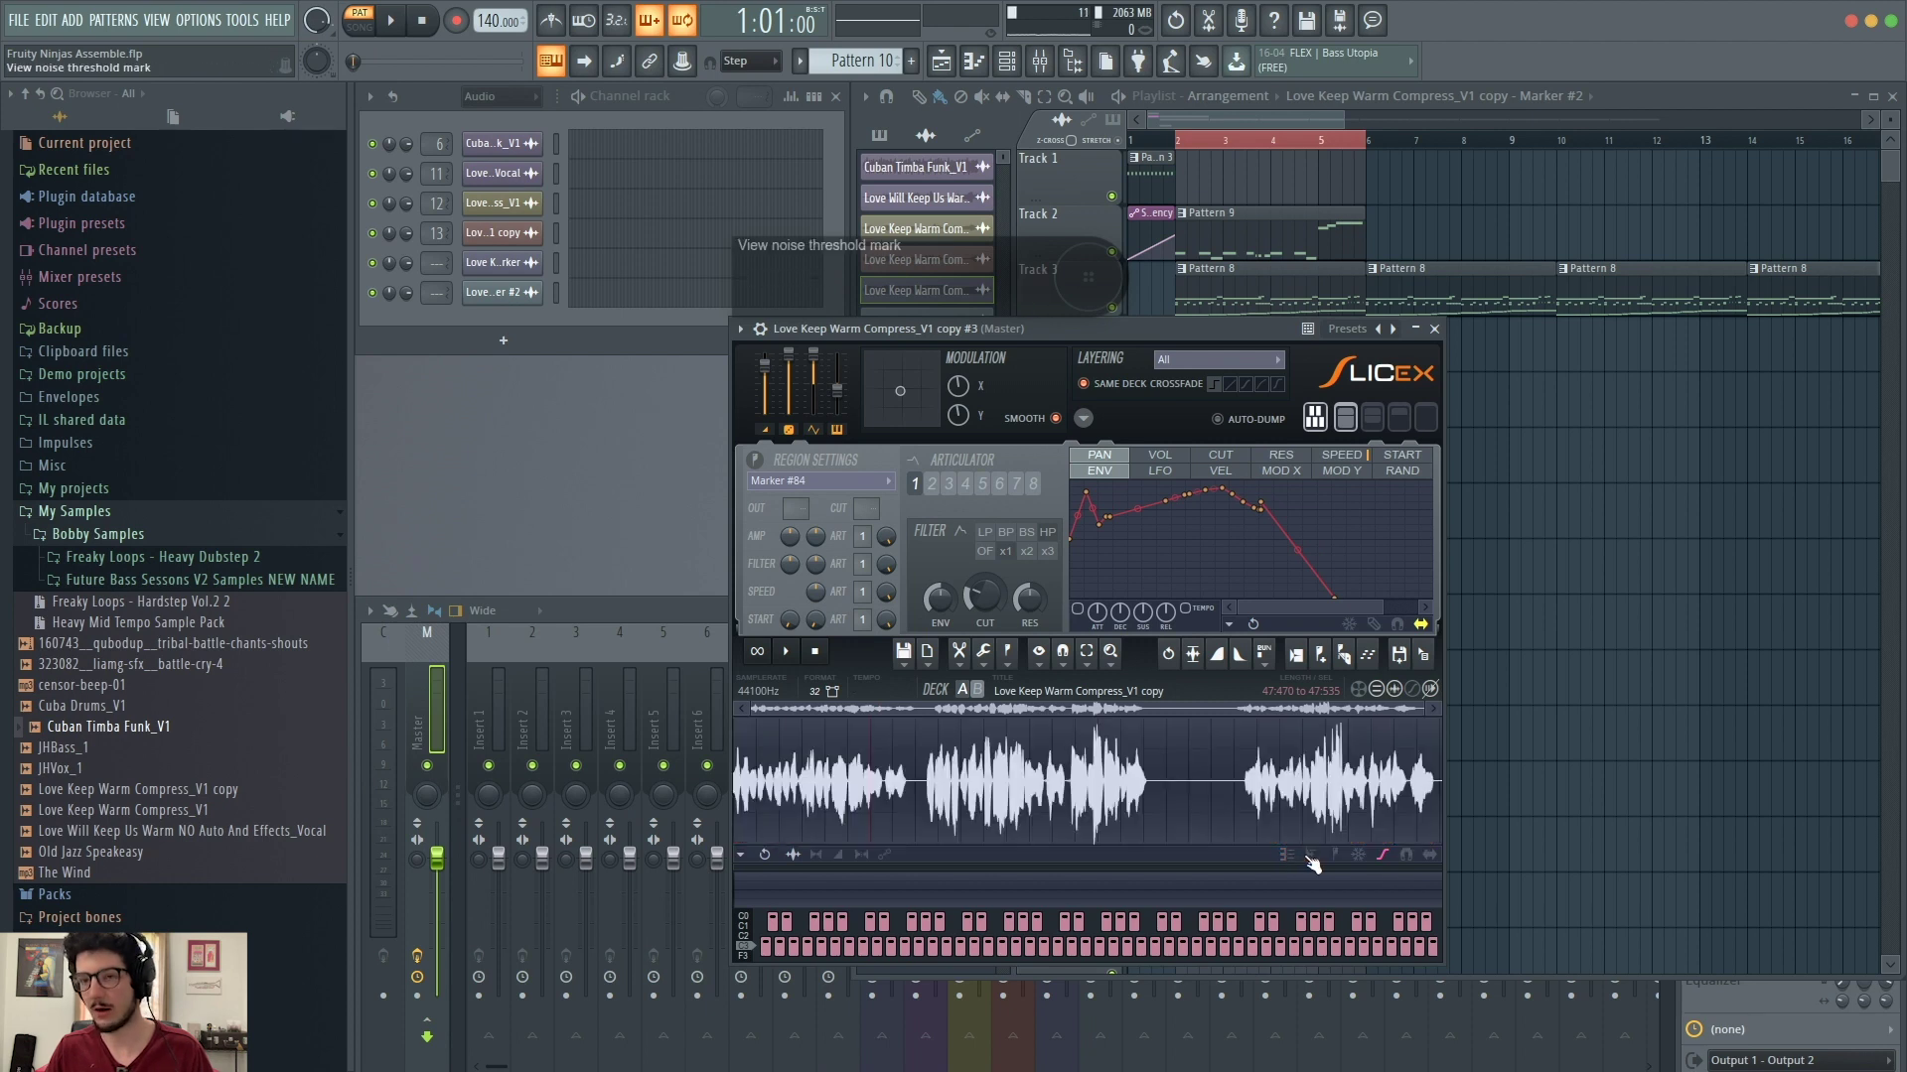
click(1312, 858)
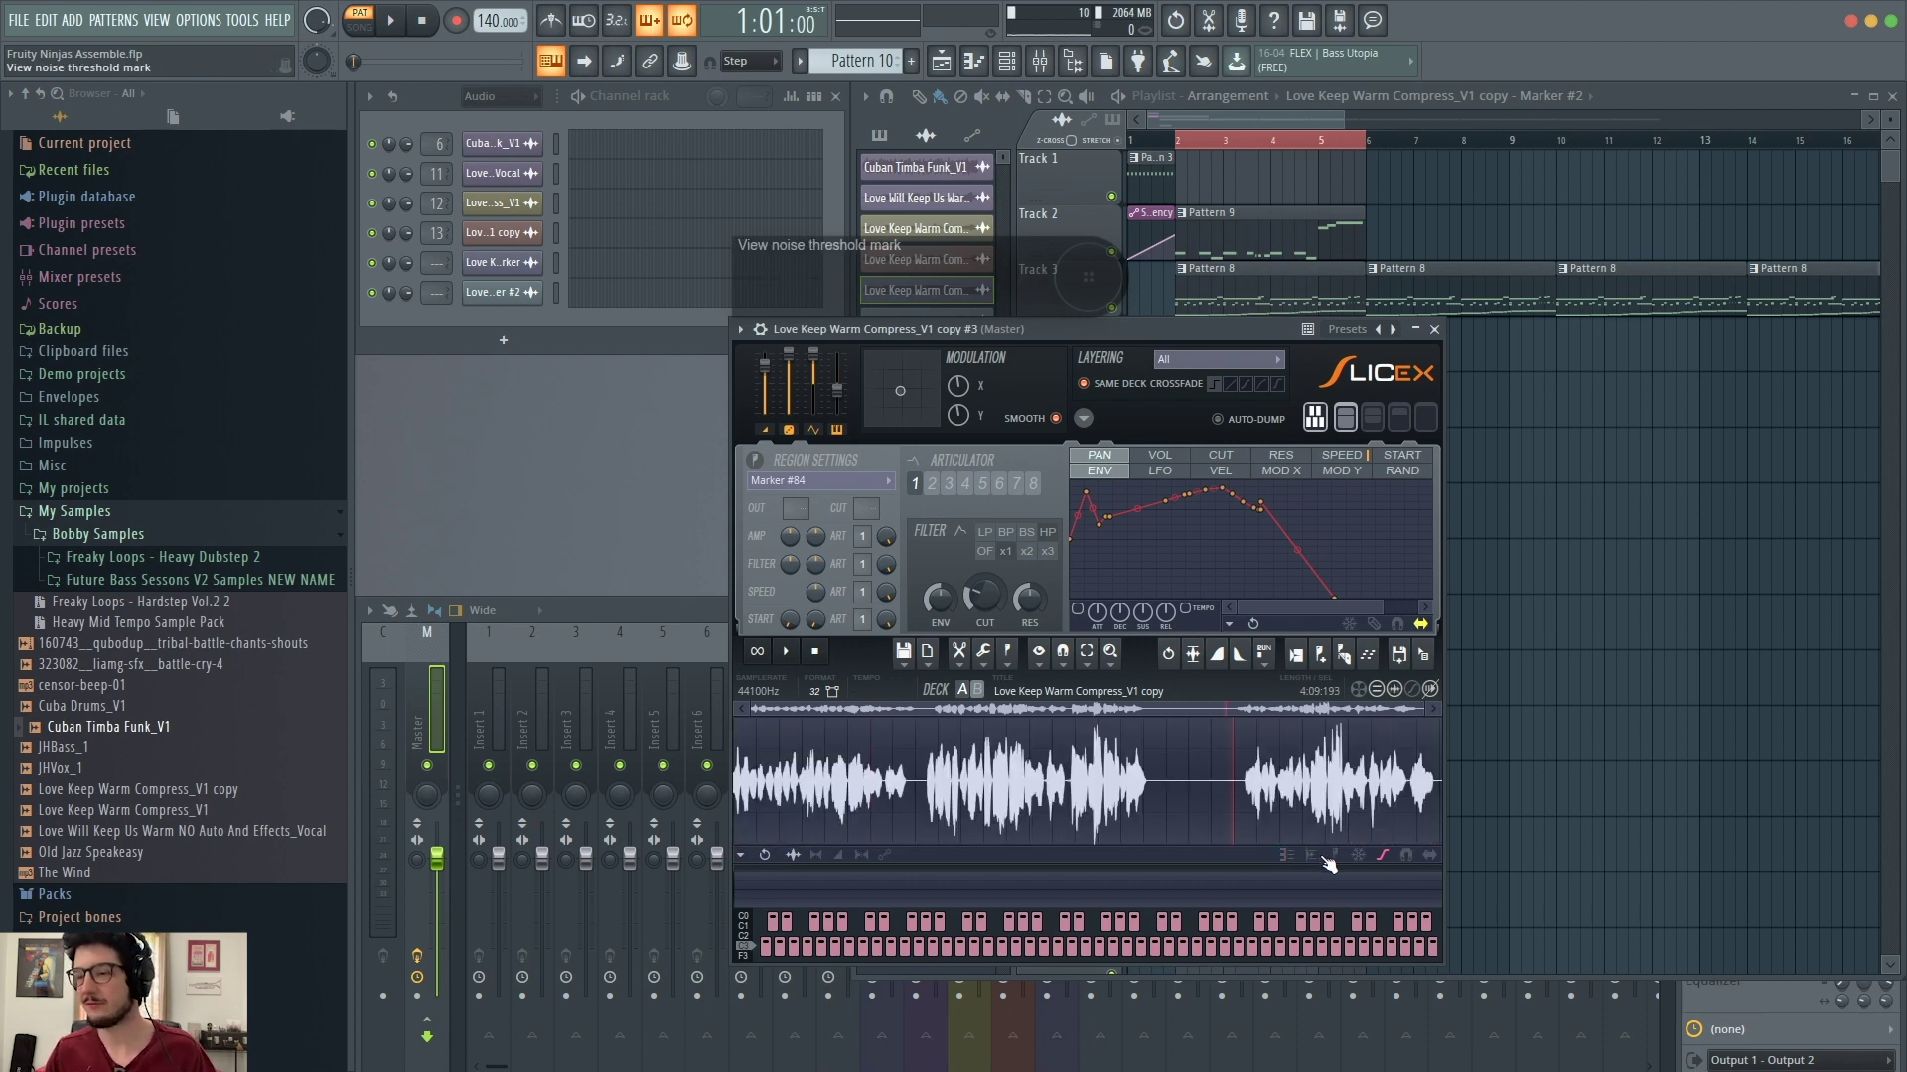